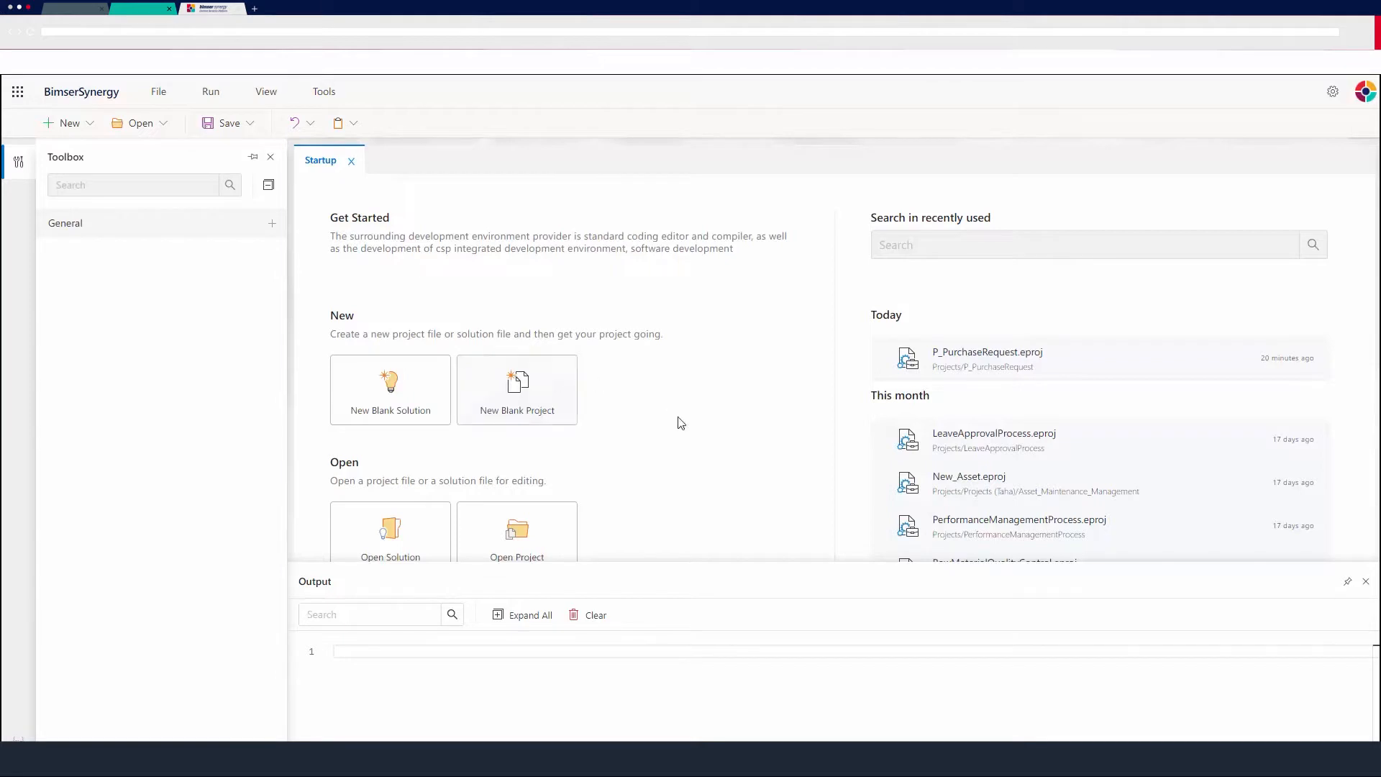
# Create a new blank workflow project named AnnualLeaveForm with the caption Annual Leave Form.
pyautogui.click(548, 389)
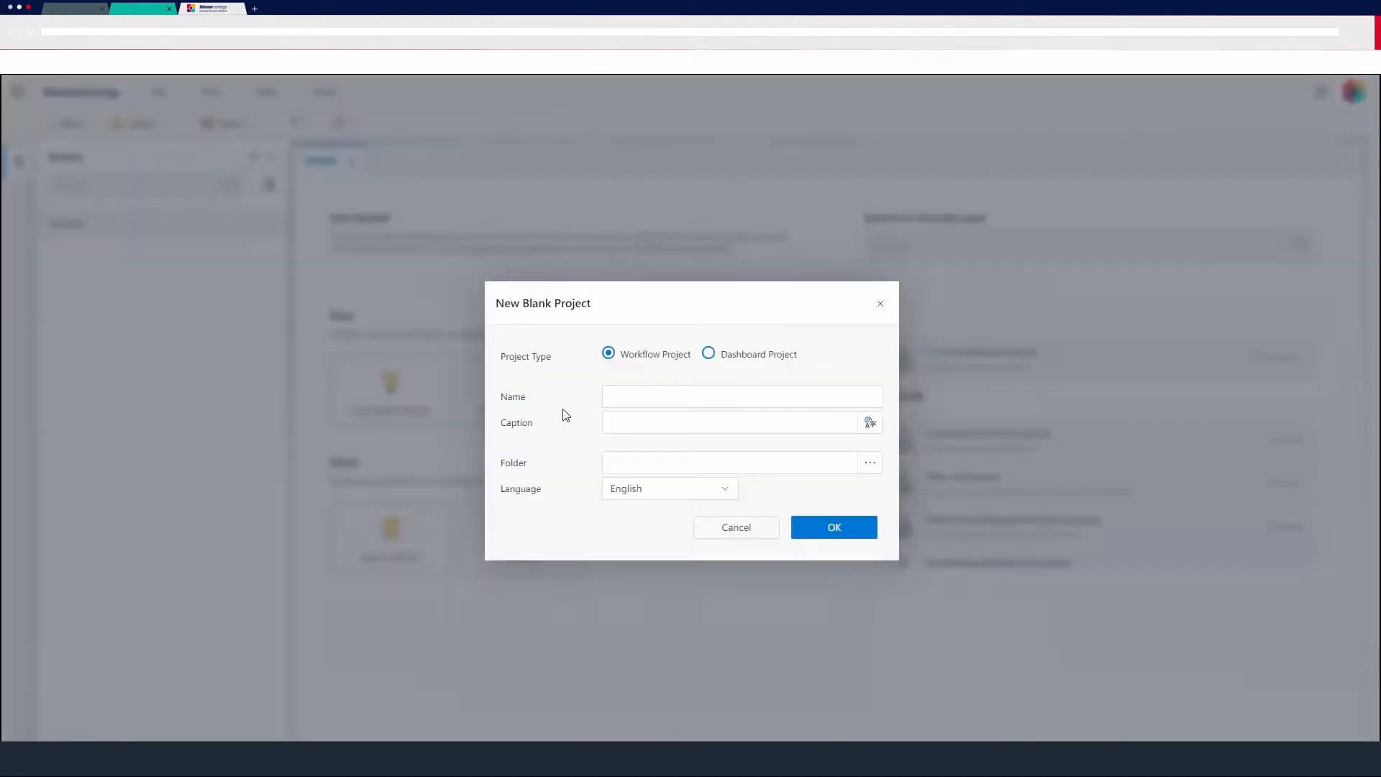
pyautogui.click(659, 398)
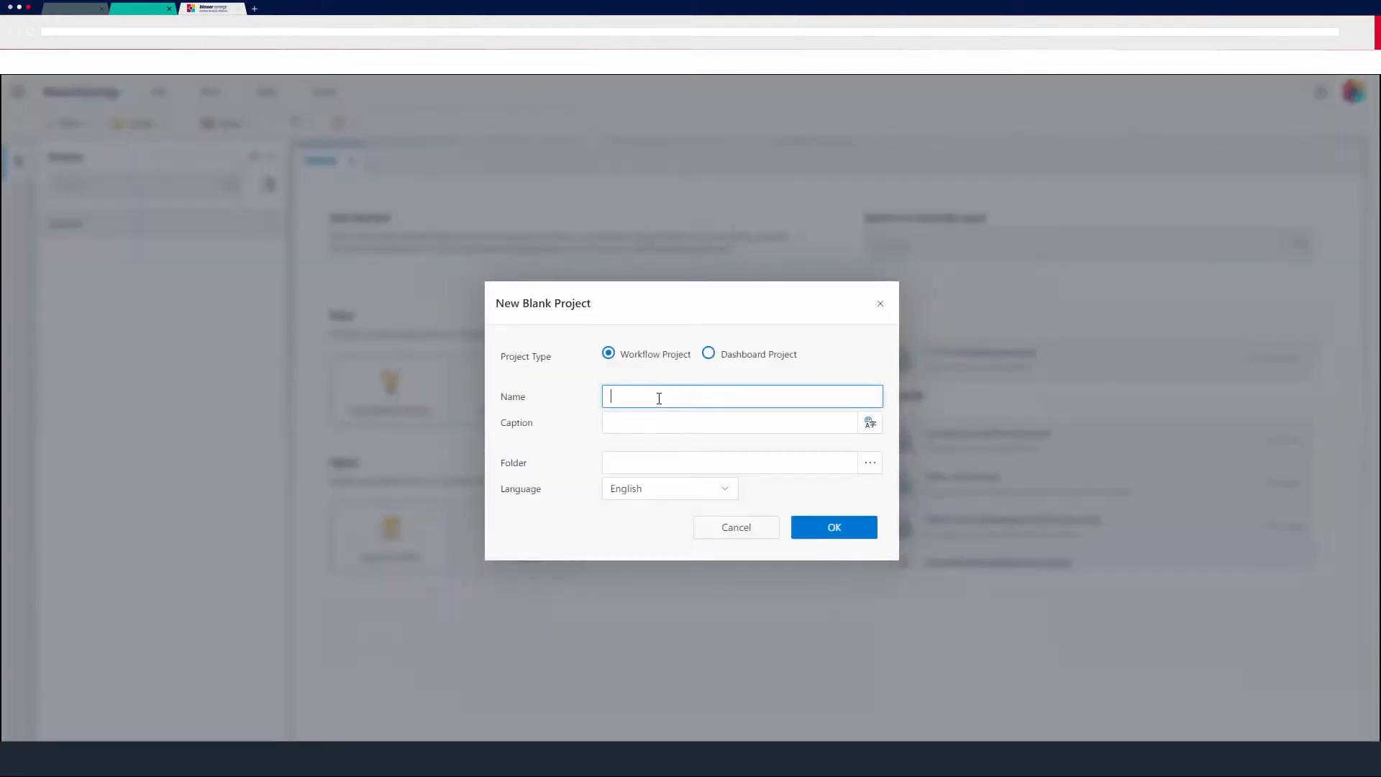
pyautogui.write('AnnualLeaveForm')
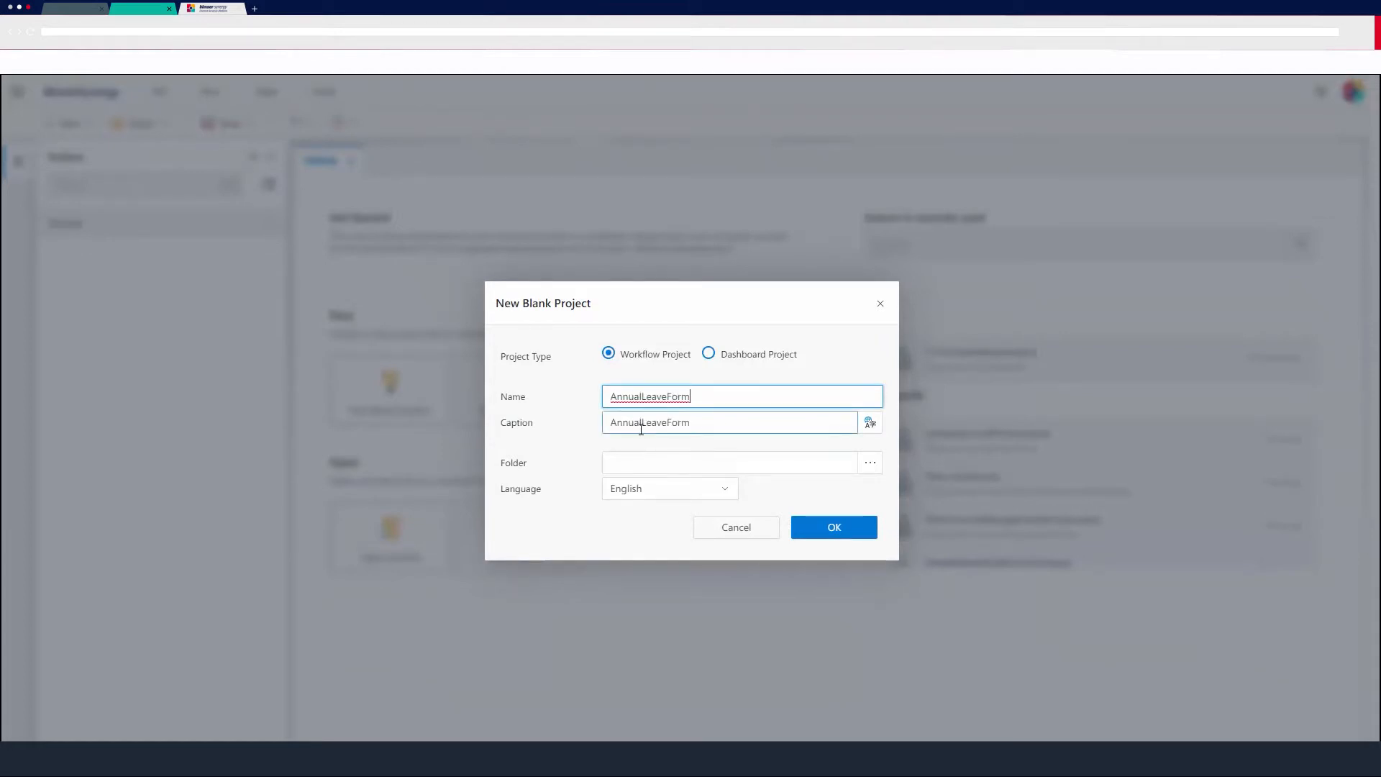
pyautogui.click(636, 422)
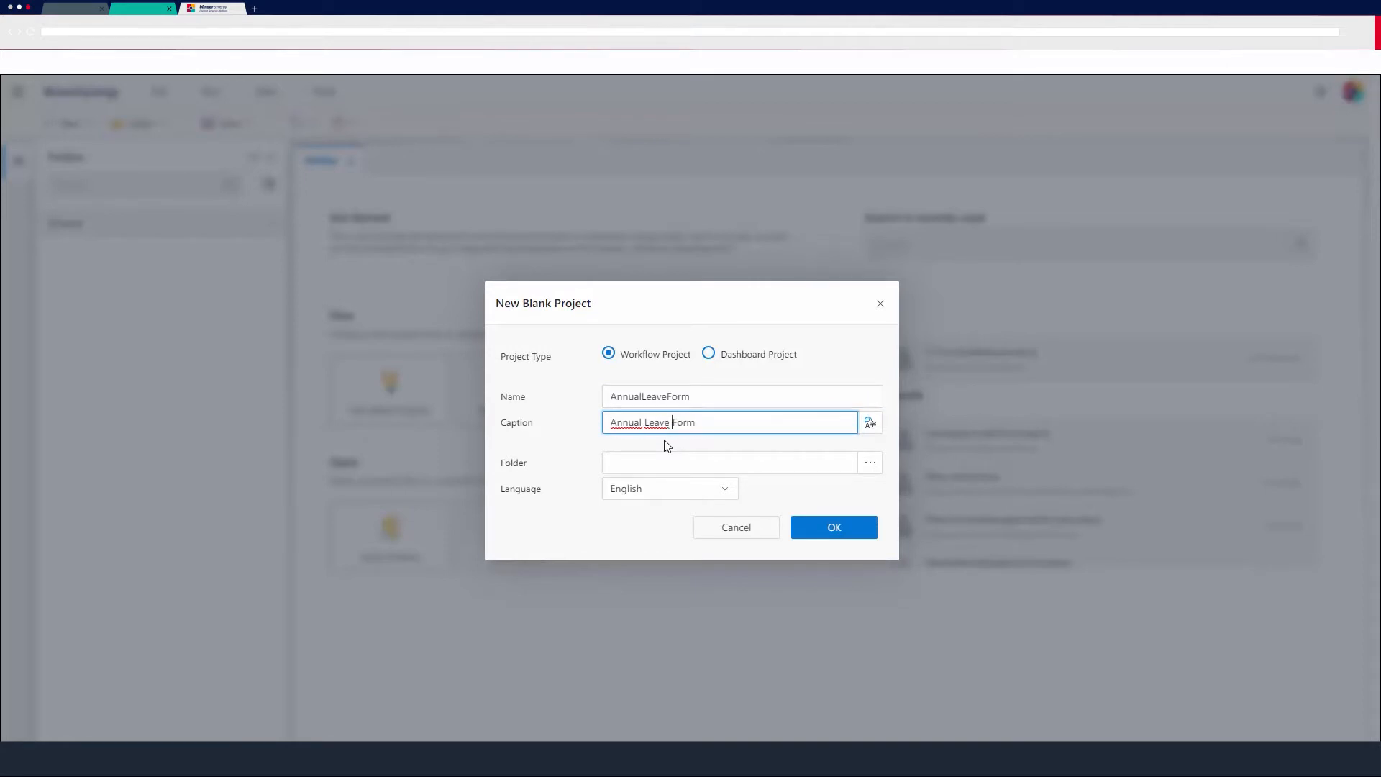
pyautogui.click(784, 464)
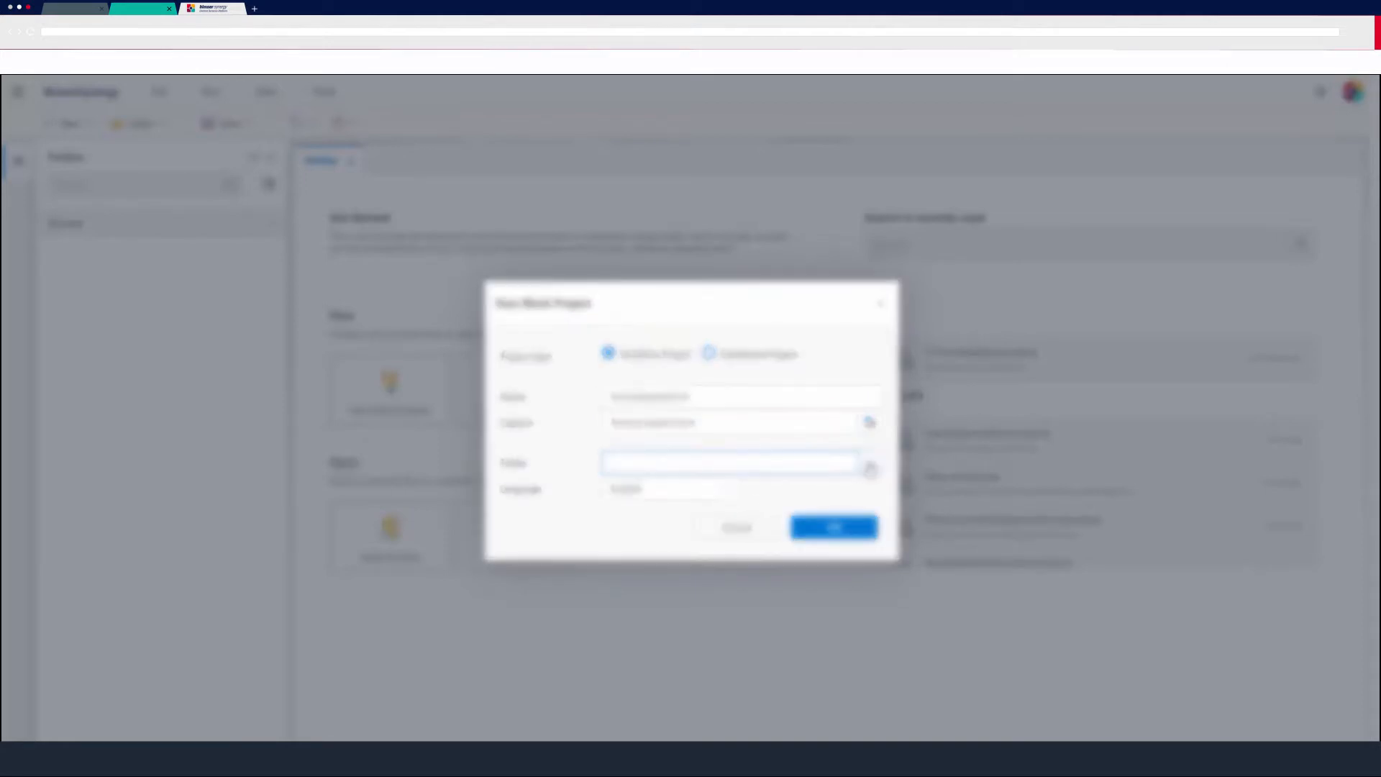
# Browse to the user's personal projects folder as the project location and confirm the new project.
pyautogui.click(871, 469)
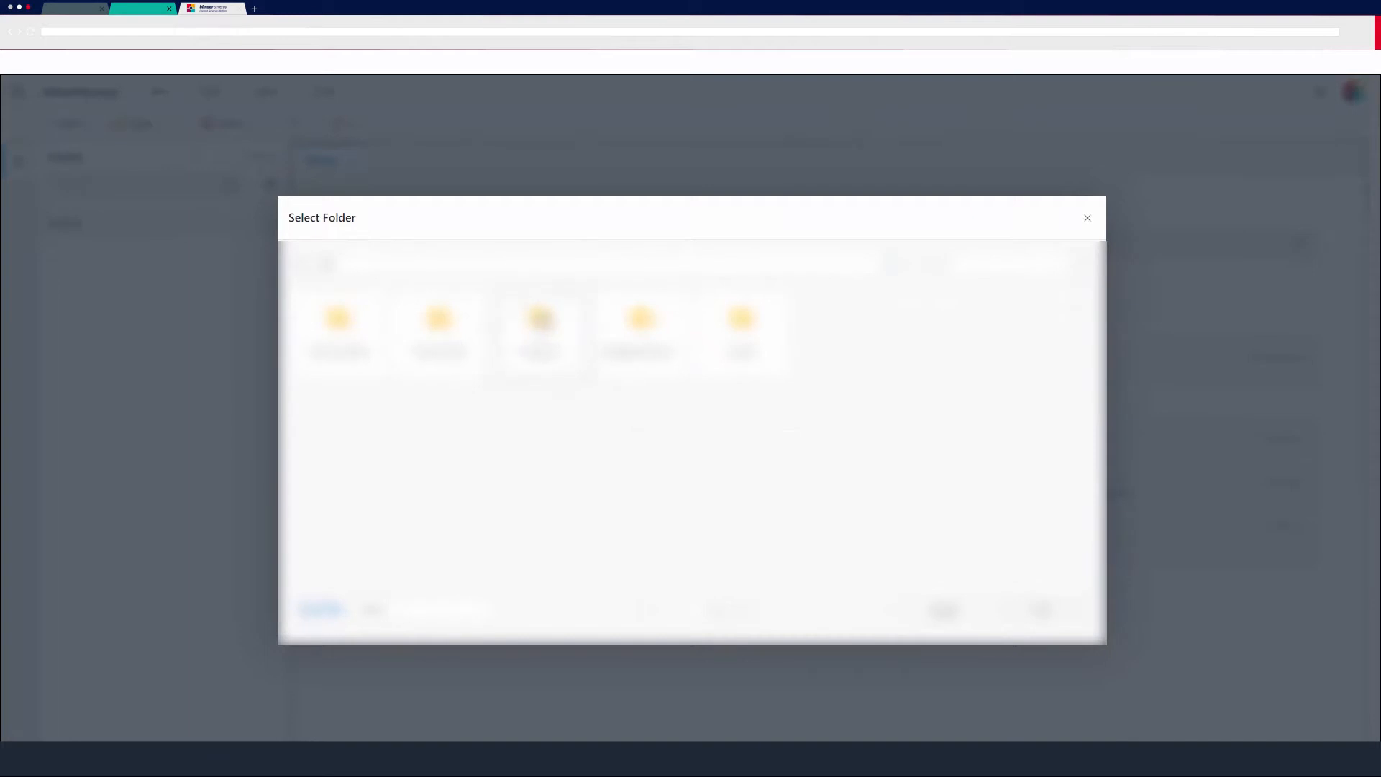
pyautogui.click(540, 324)
pyautogui.doubleClick(540, 323)
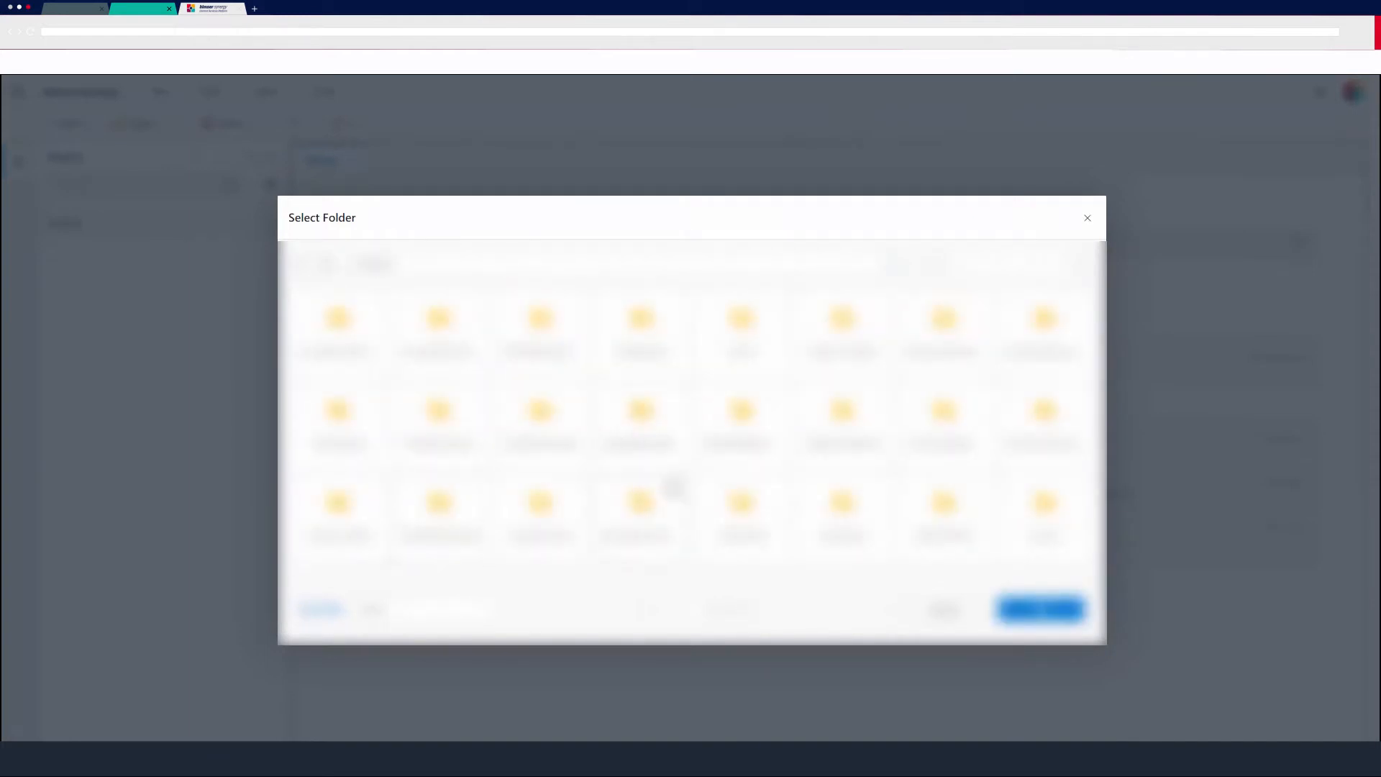
pyautogui.doubleClick(338, 511)
pyautogui.click(1055, 610)
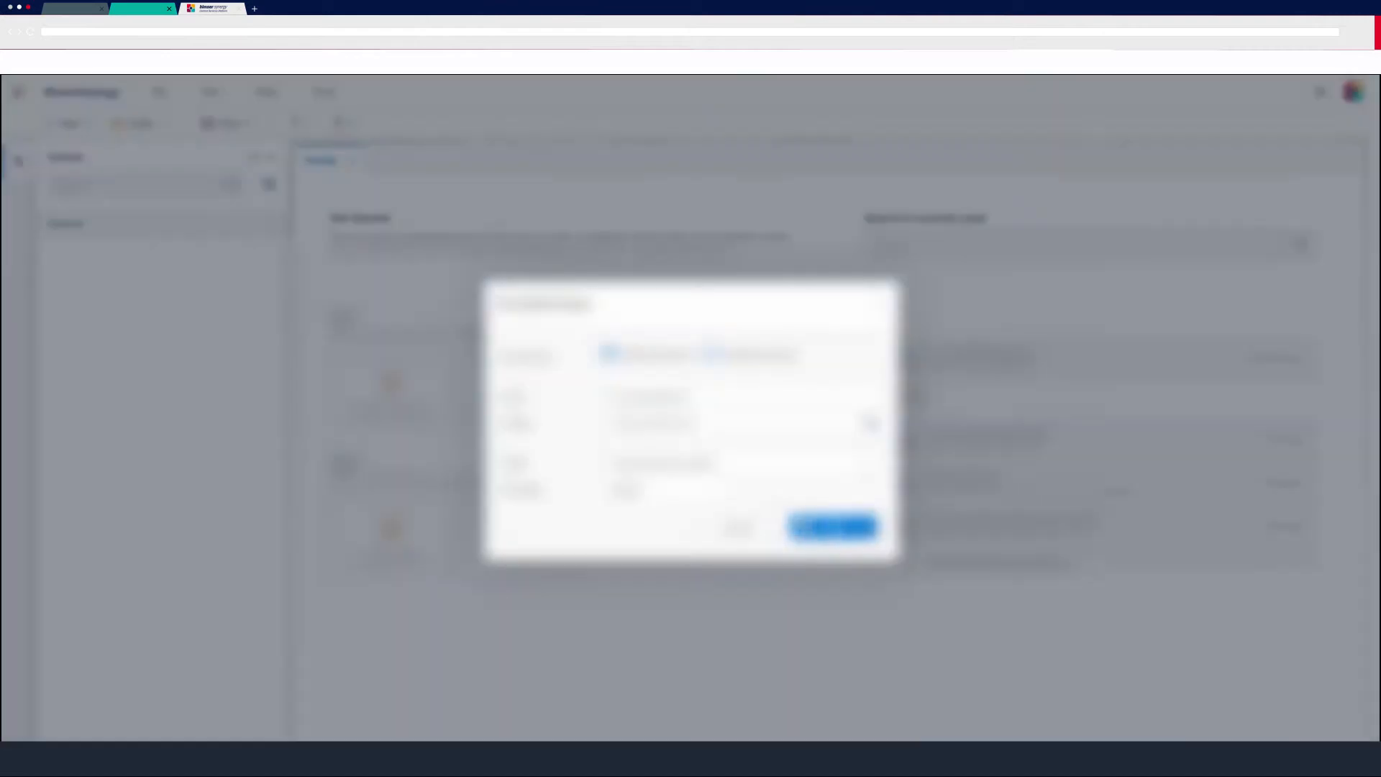
pyautogui.click(838, 527)
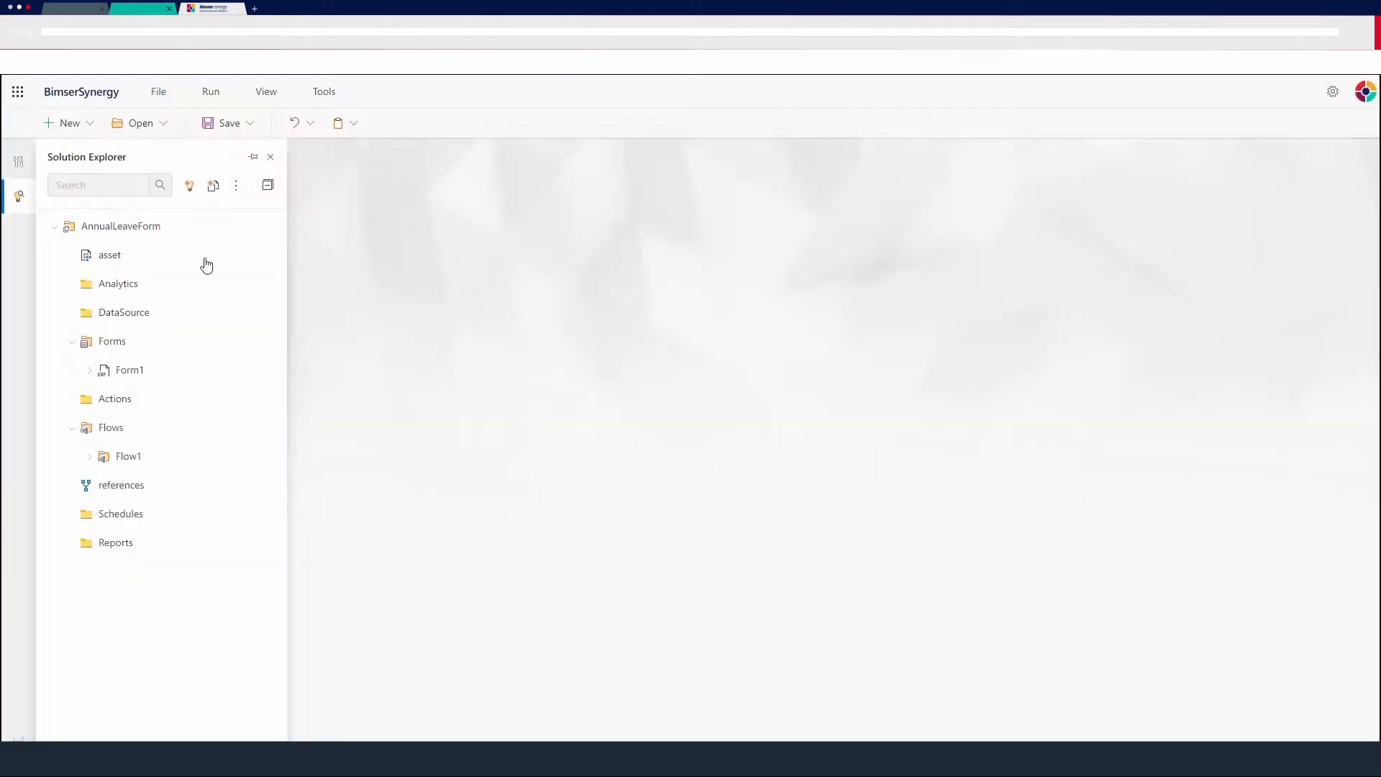
# Open Form1 and add a FormMetadata control from the toolbox at the top of the form.
pyautogui.doubleClick(131, 375)
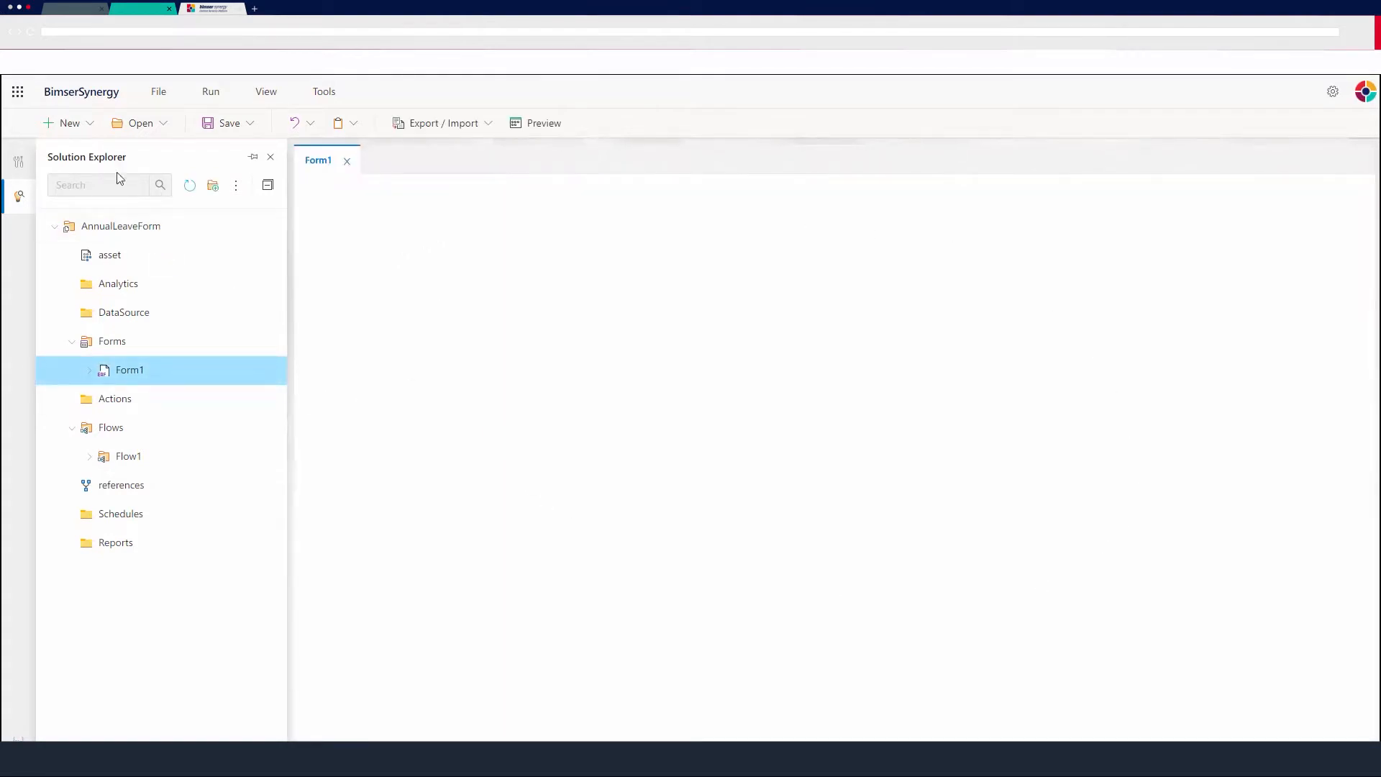
pyautogui.click(18, 162)
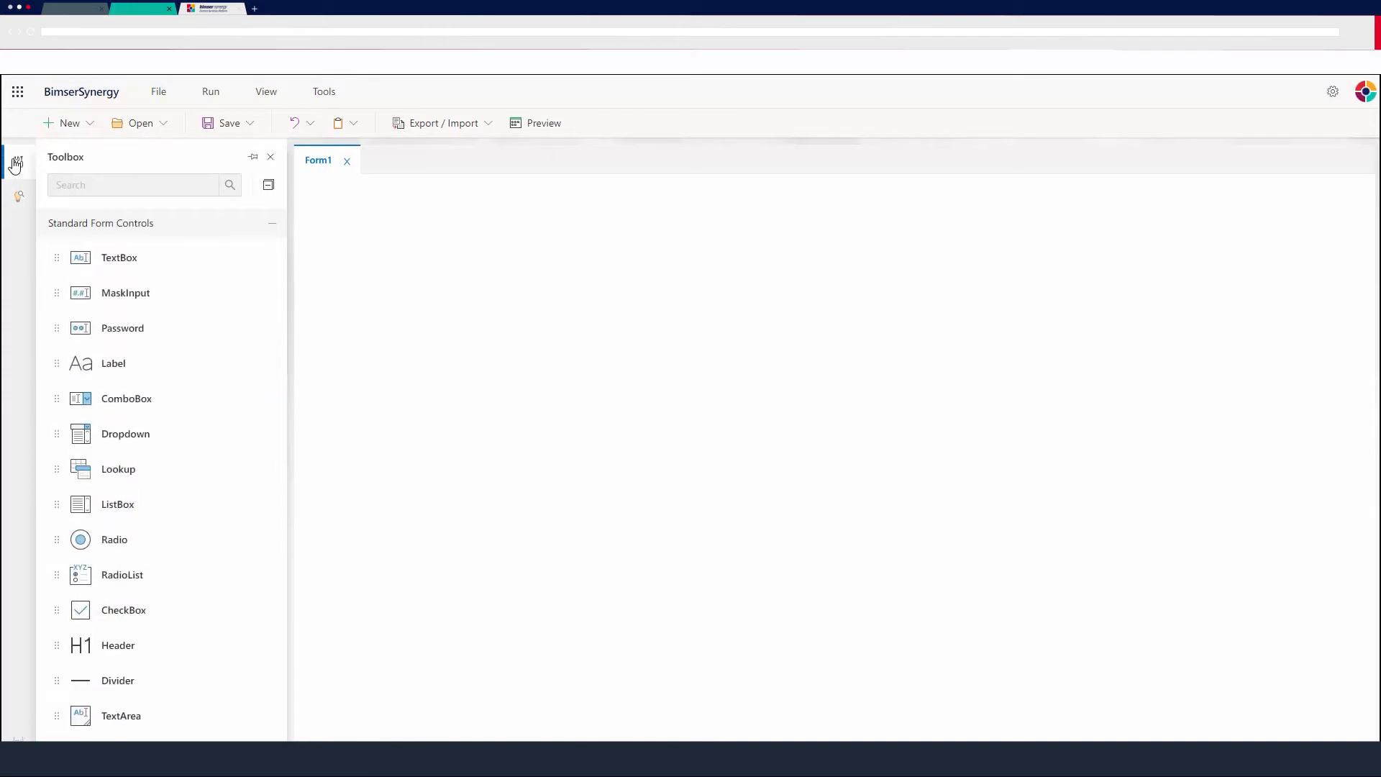
pyautogui.click(118, 185)
pyautogui.write('form')
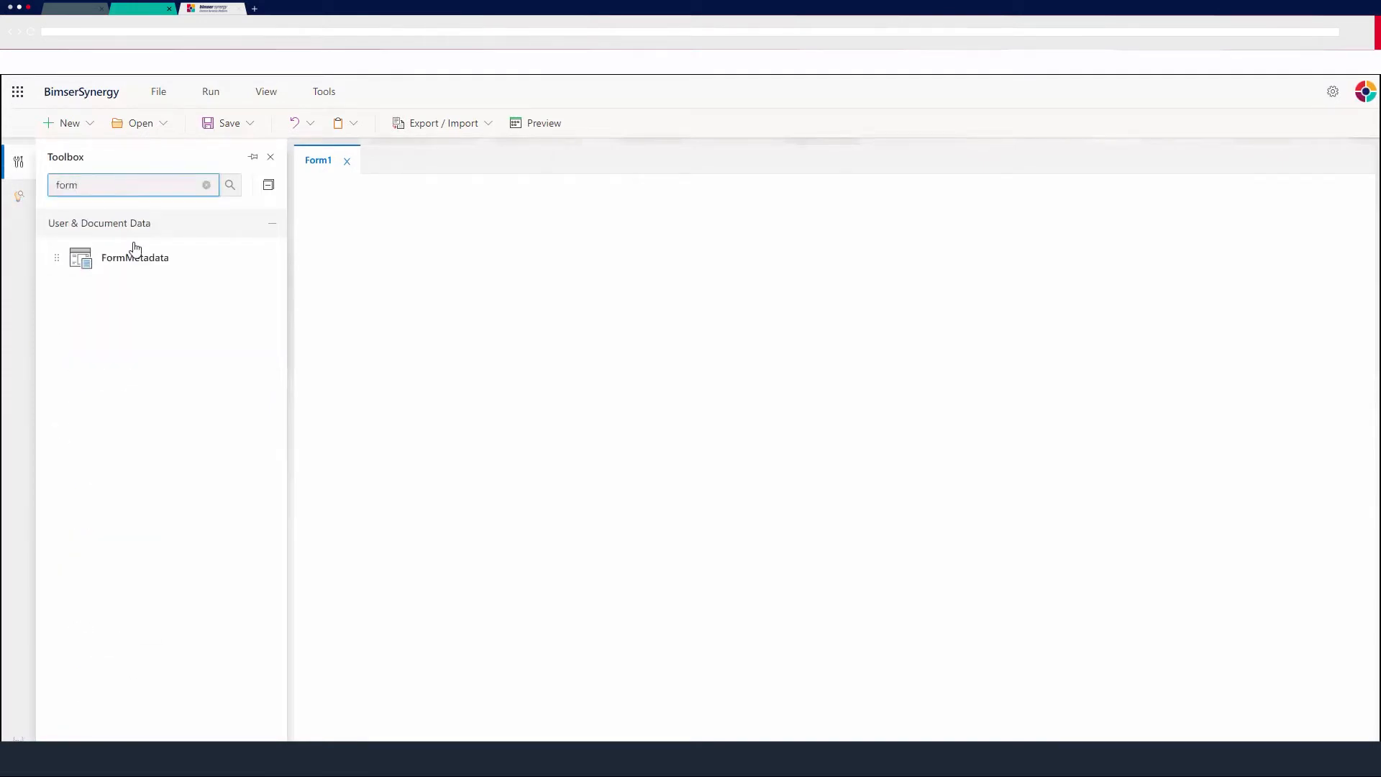
pyautogui.moveTo(135, 248); pyautogui.dragTo(425, 205)
pyautogui.click(415, 196)
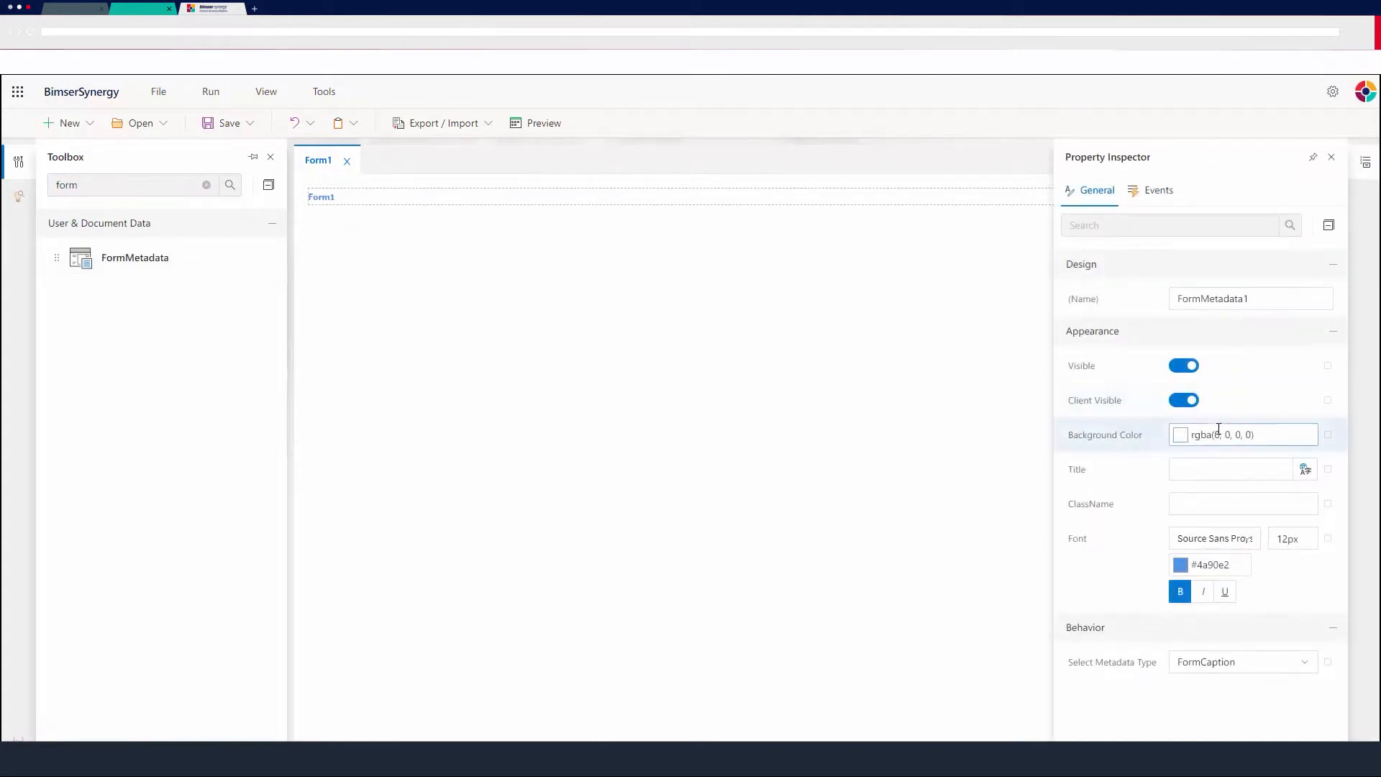
# Set the FormMetadata control's metadata type to ProjectCaption and close the property inspector.
pyautogui.click(1229, 664)
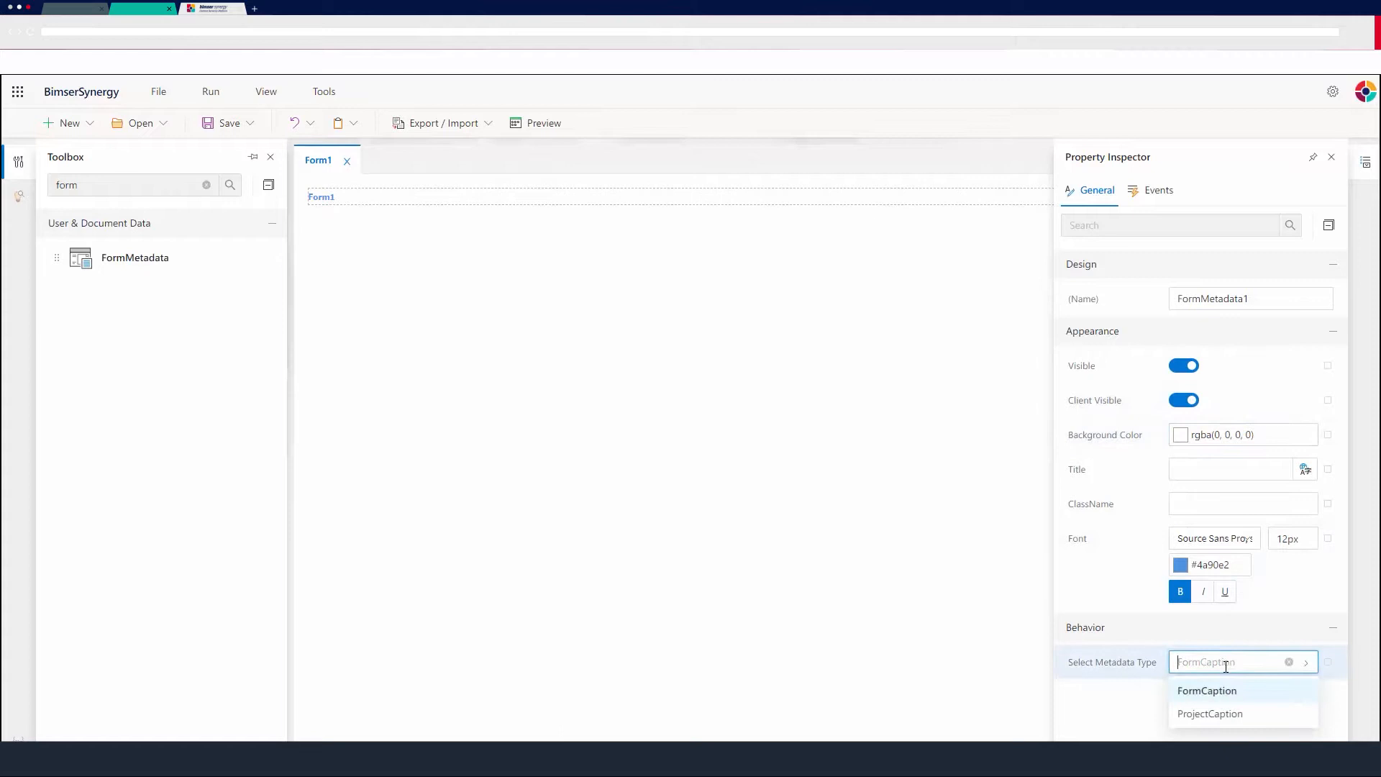
pyautogui.click(1209, 714)
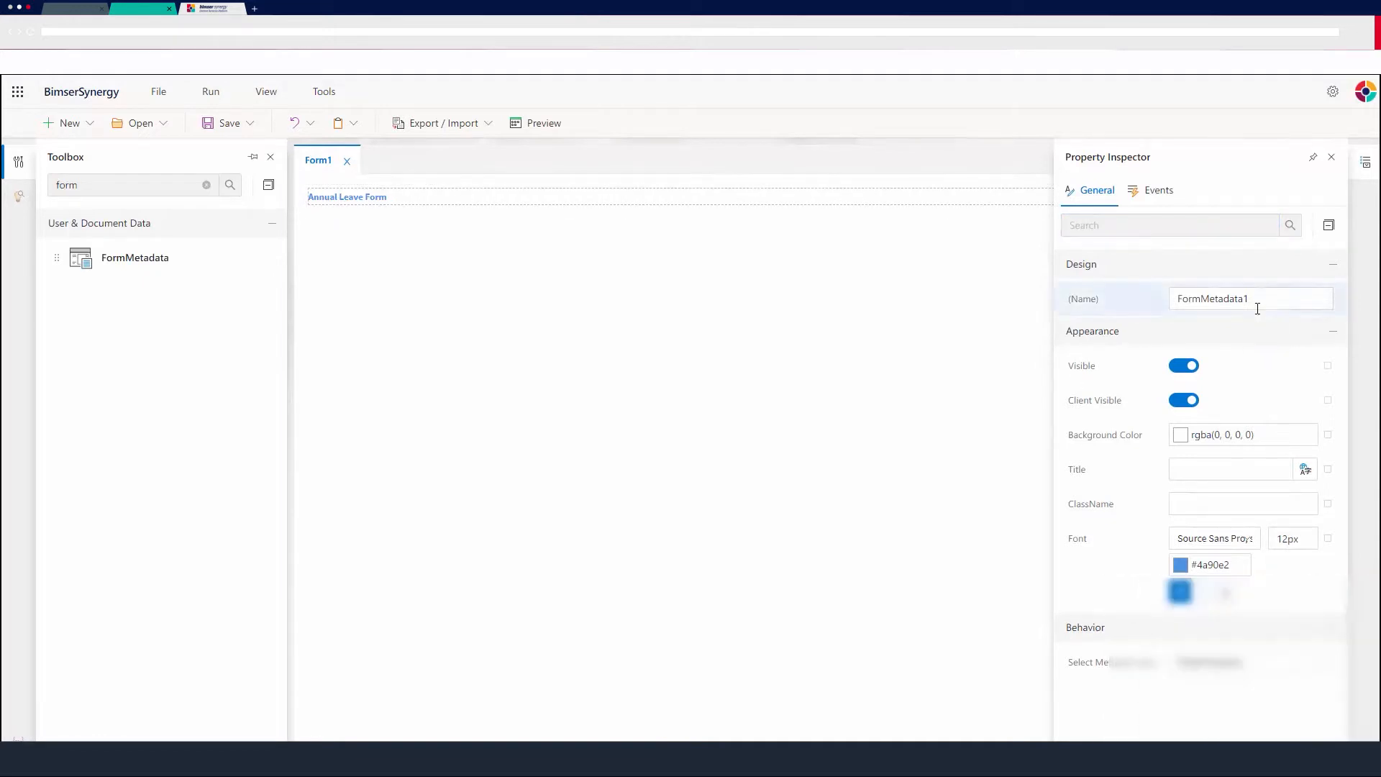
pyautogui.click(1332, 158)
# Add a DocumentMetadata control below the form header.
pyautogui.doubleClick(135, 190)
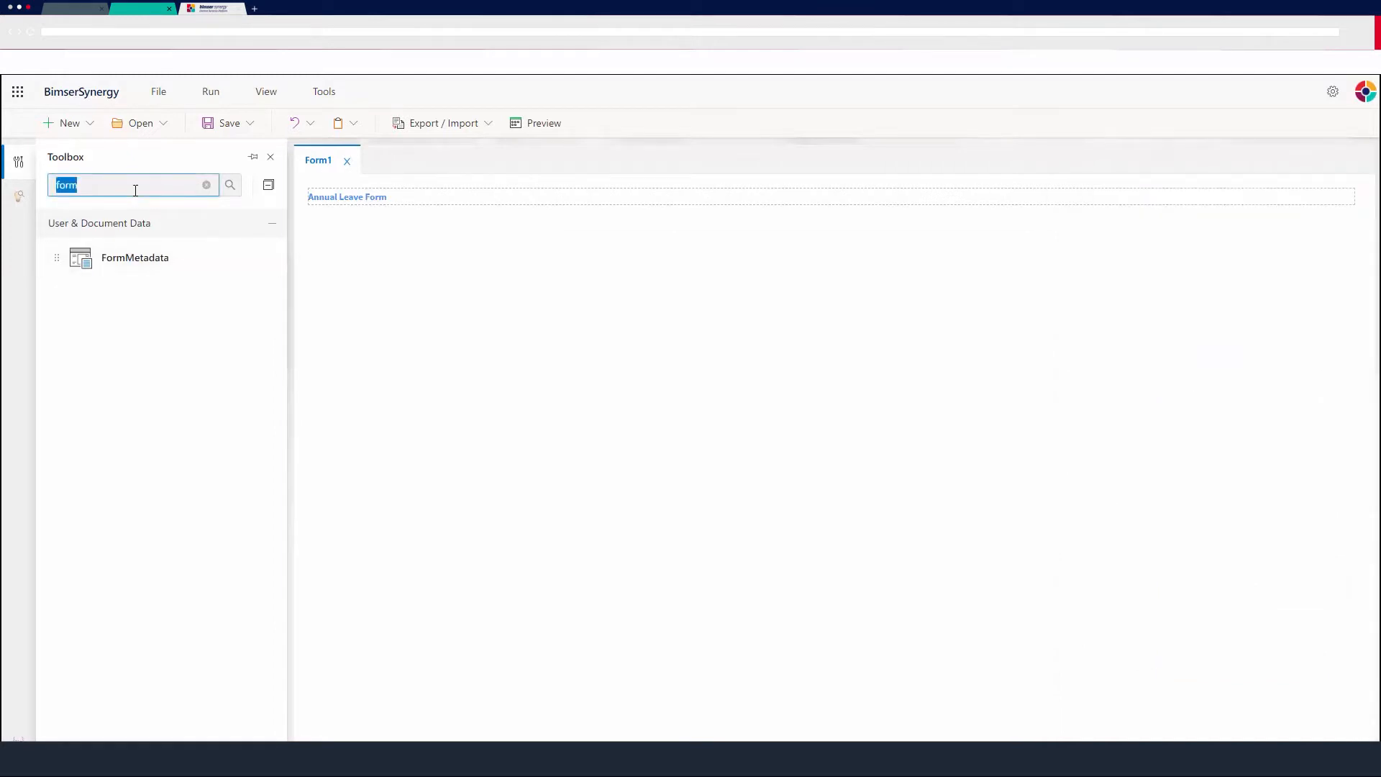
pyautogui.write('docu')
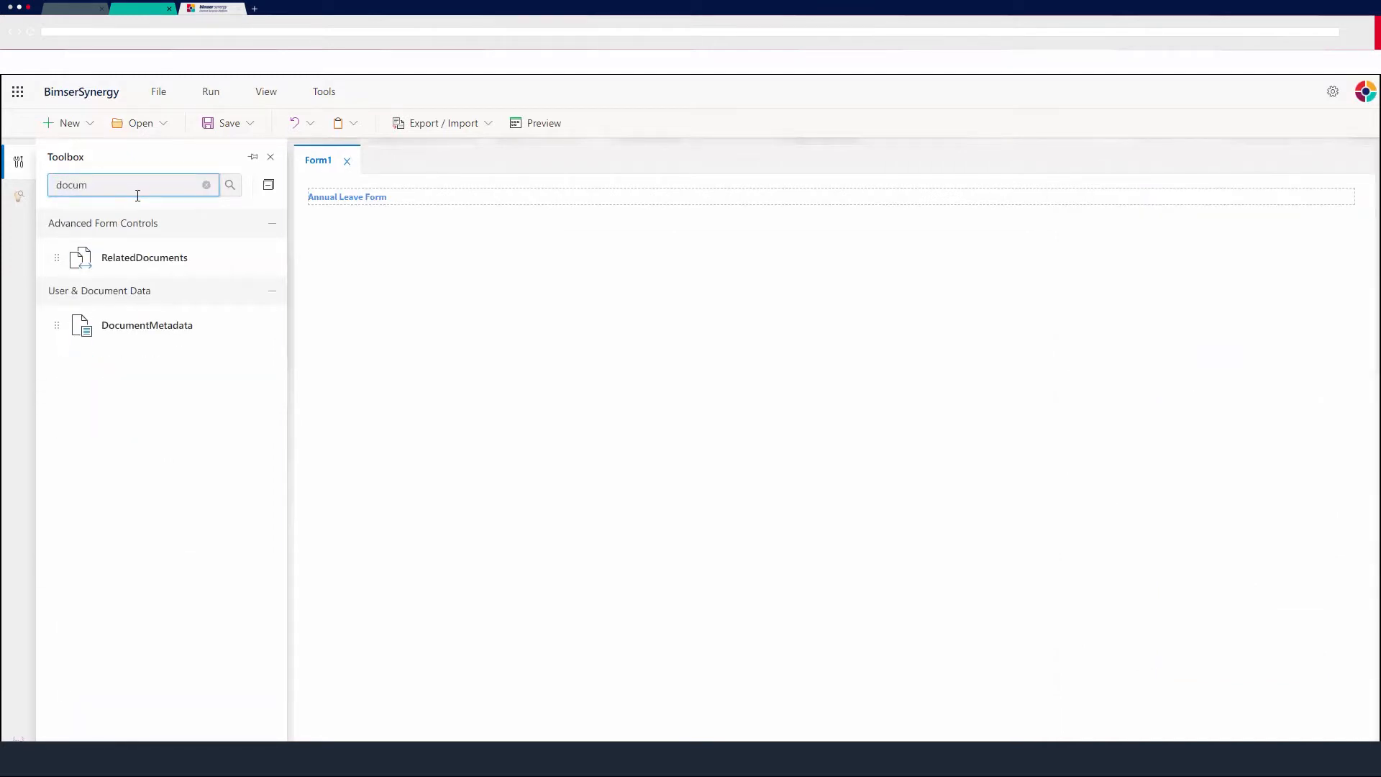
pyautogui.moveTo(86, 338); pyautogui.dragTo(356, 232)
pyautogui.click(456, 236)
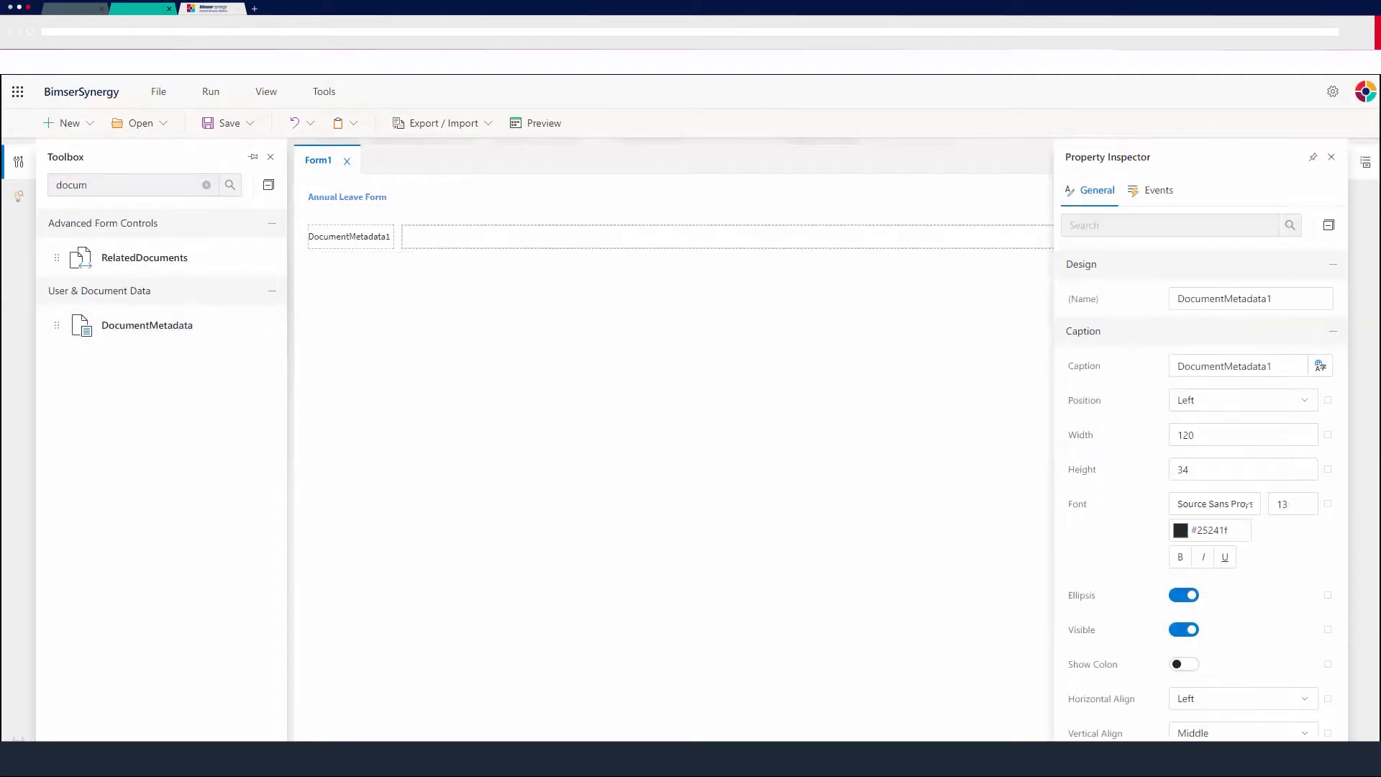
# Set the DocumentMetadata control's metadata type to CreateDate.
pyautogui.scroll(-6, 1168, 495)
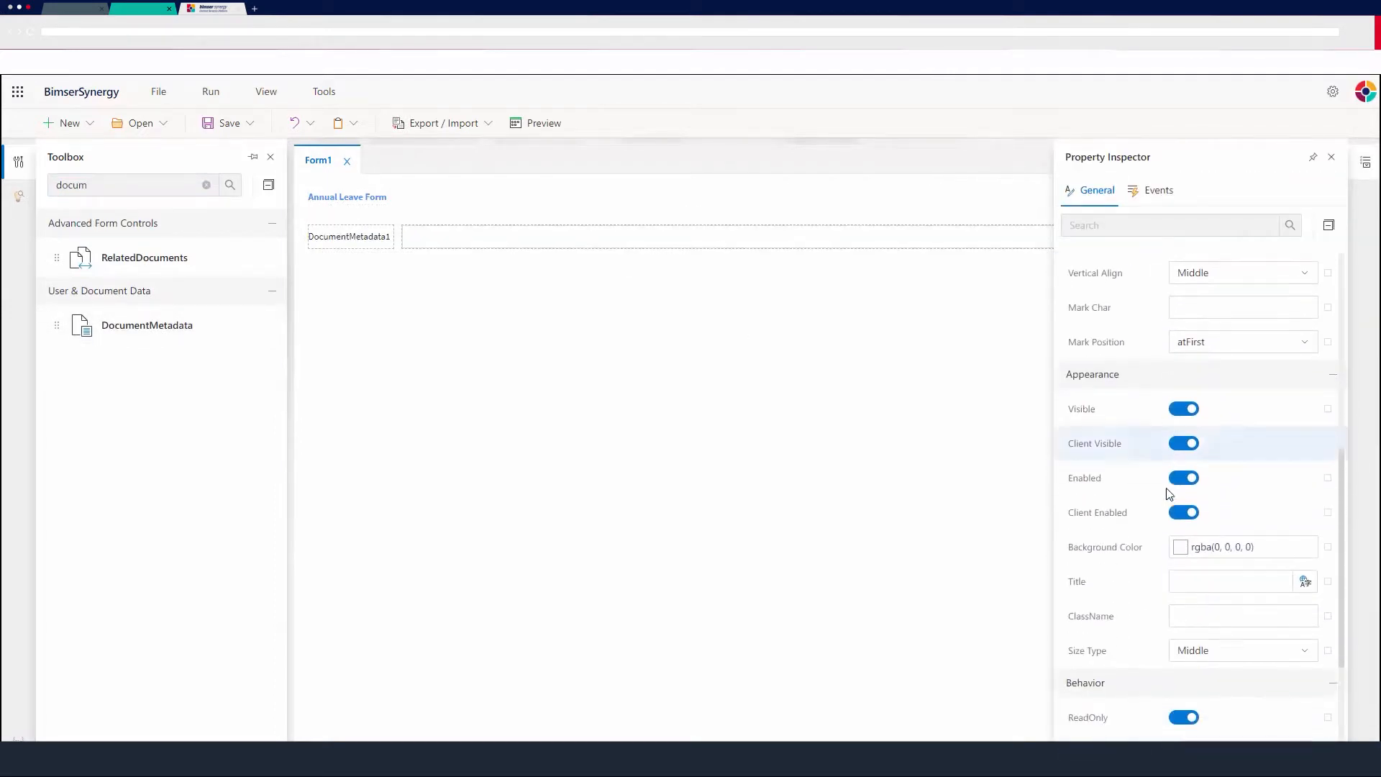
pyautogui.scroll(-2, 1169, 495)
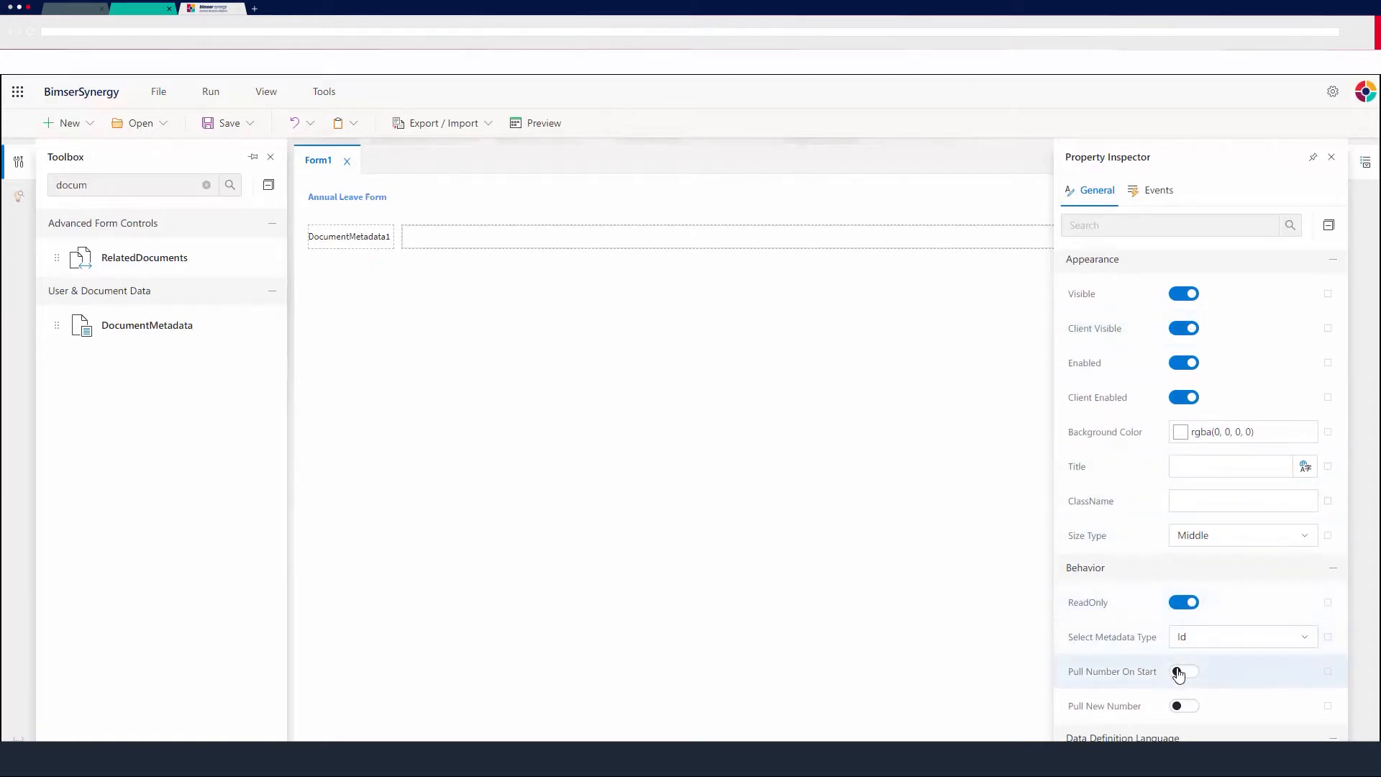
pyautogui.click(1216, 637)
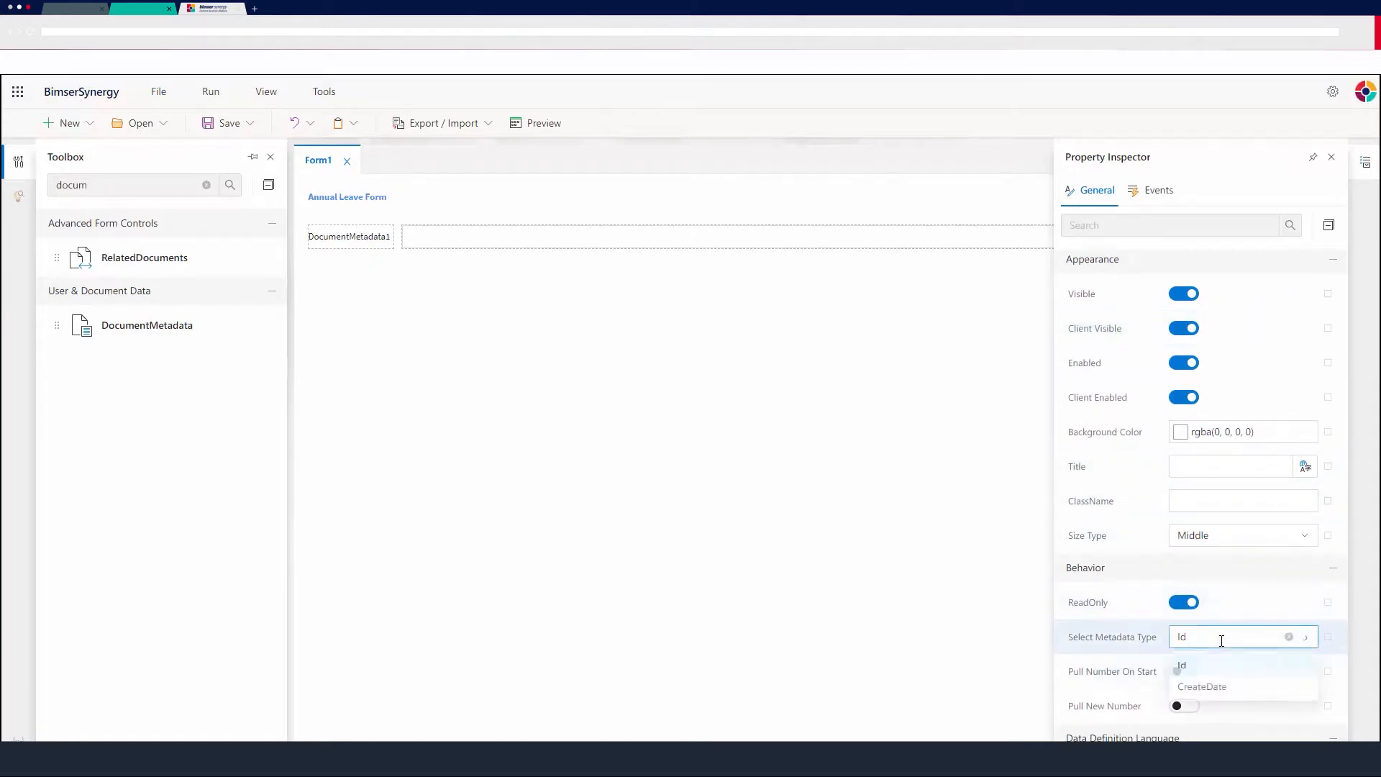
pyautogui.click(1208, 685)
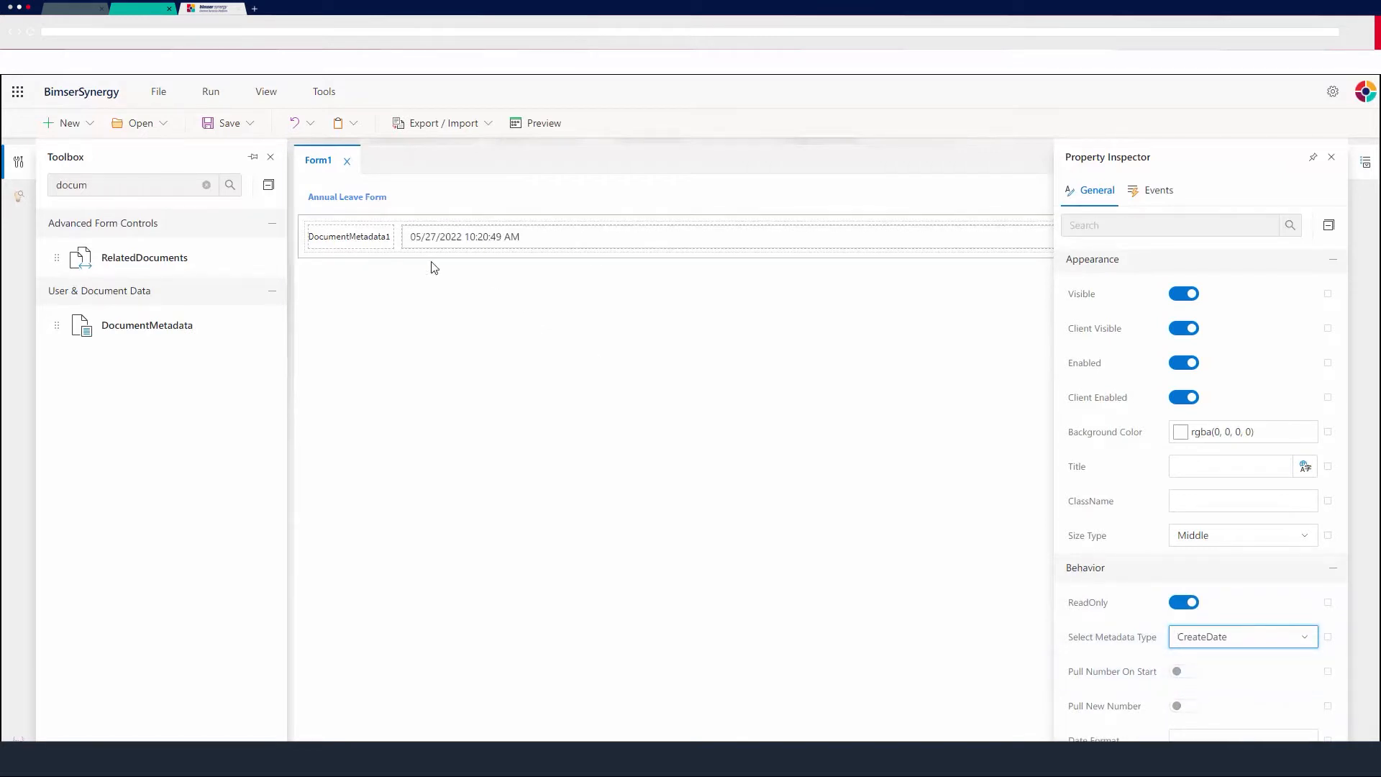
# Change the DocumentMetadata control's caption to Request Date.
pyautogui.scroll(8, 1104, 472)
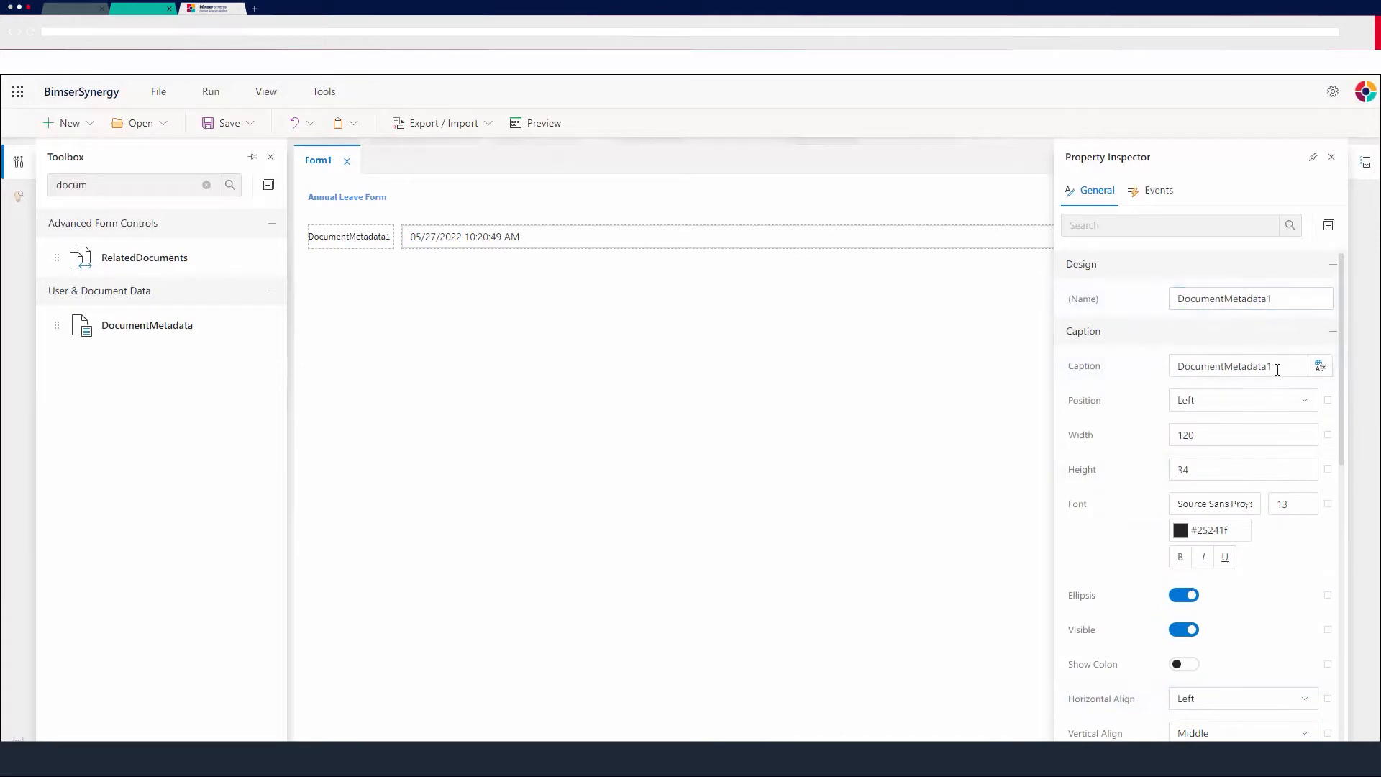
pyautogui.moveTo(1278, 370); pyautogui.dragTo(1146, 369)
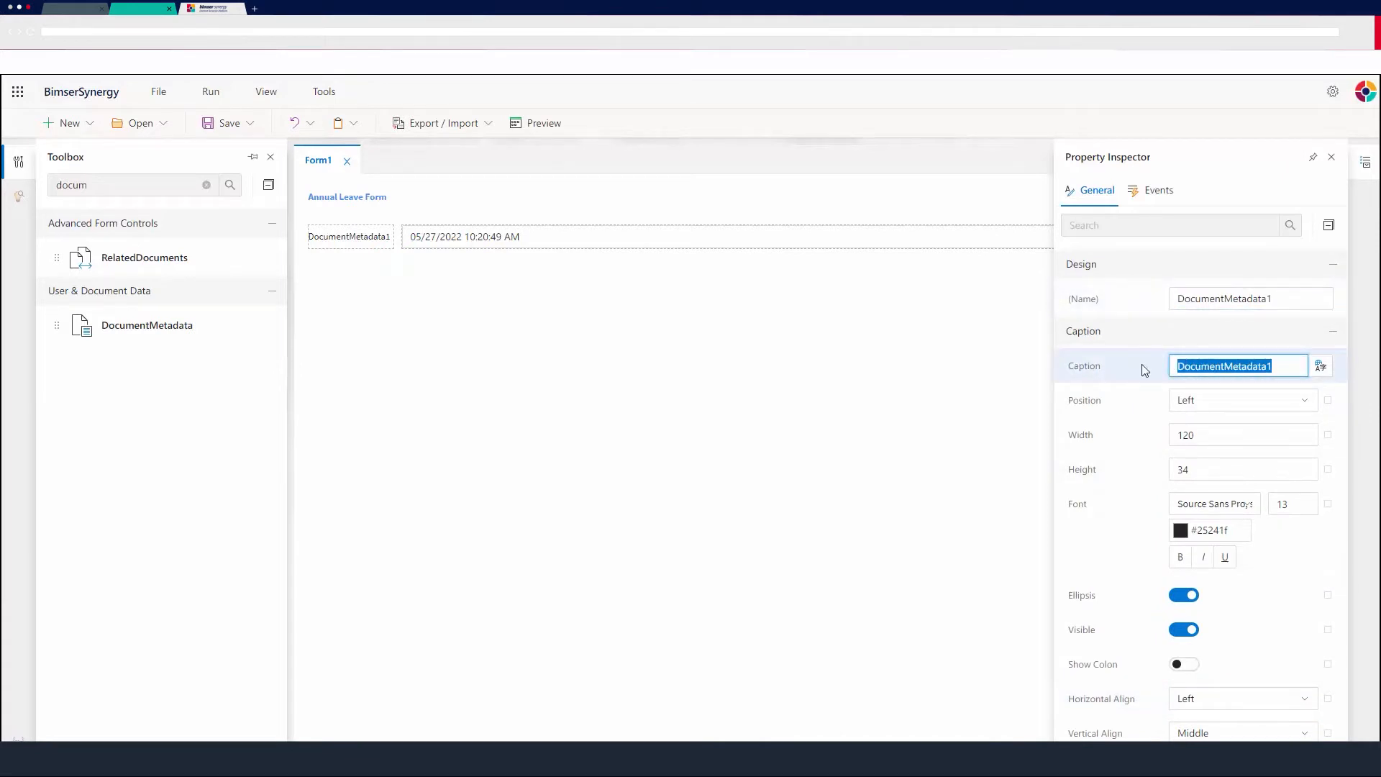
pyautogui.write('Request Date')
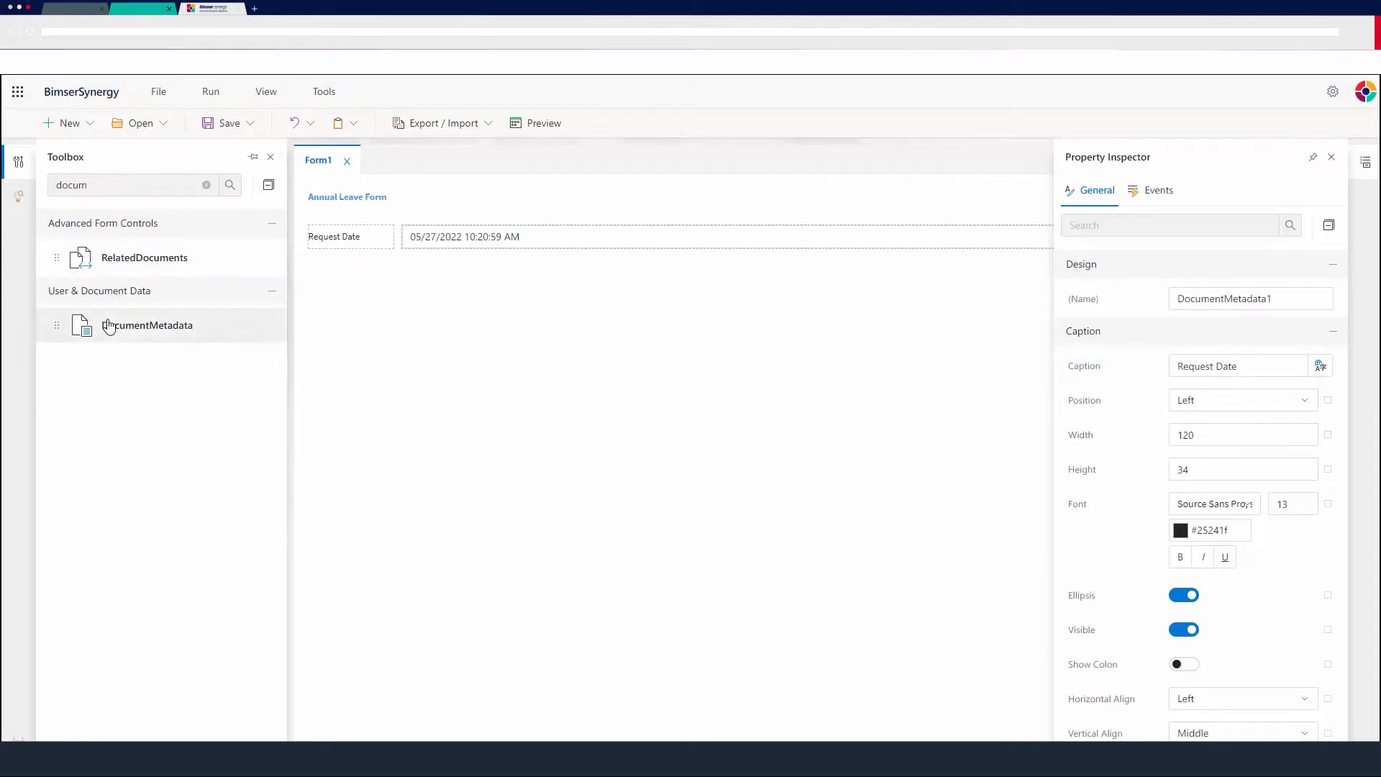
# Add a second DocumentMetadata control below the Request Date field.
pyautogui.moveTo(109, 321); pyautogui.dragTo(413, 289)
pyautogui.click(502, 295)
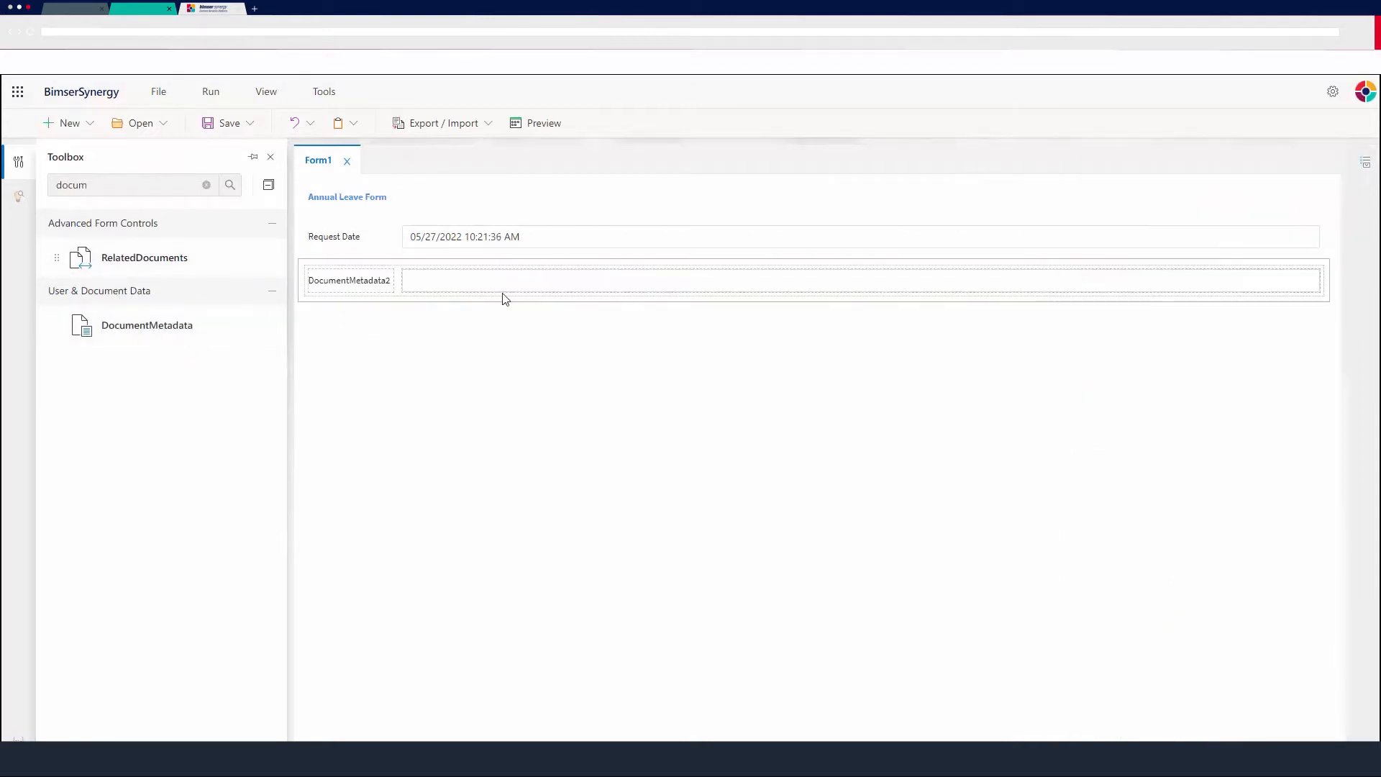
# Enable Pull Number On Start for the second DocumentMetadata control.
pyautogui.scroll(-4, 1128, 480)
pyautogui.scroll(-5, 1127, 482)
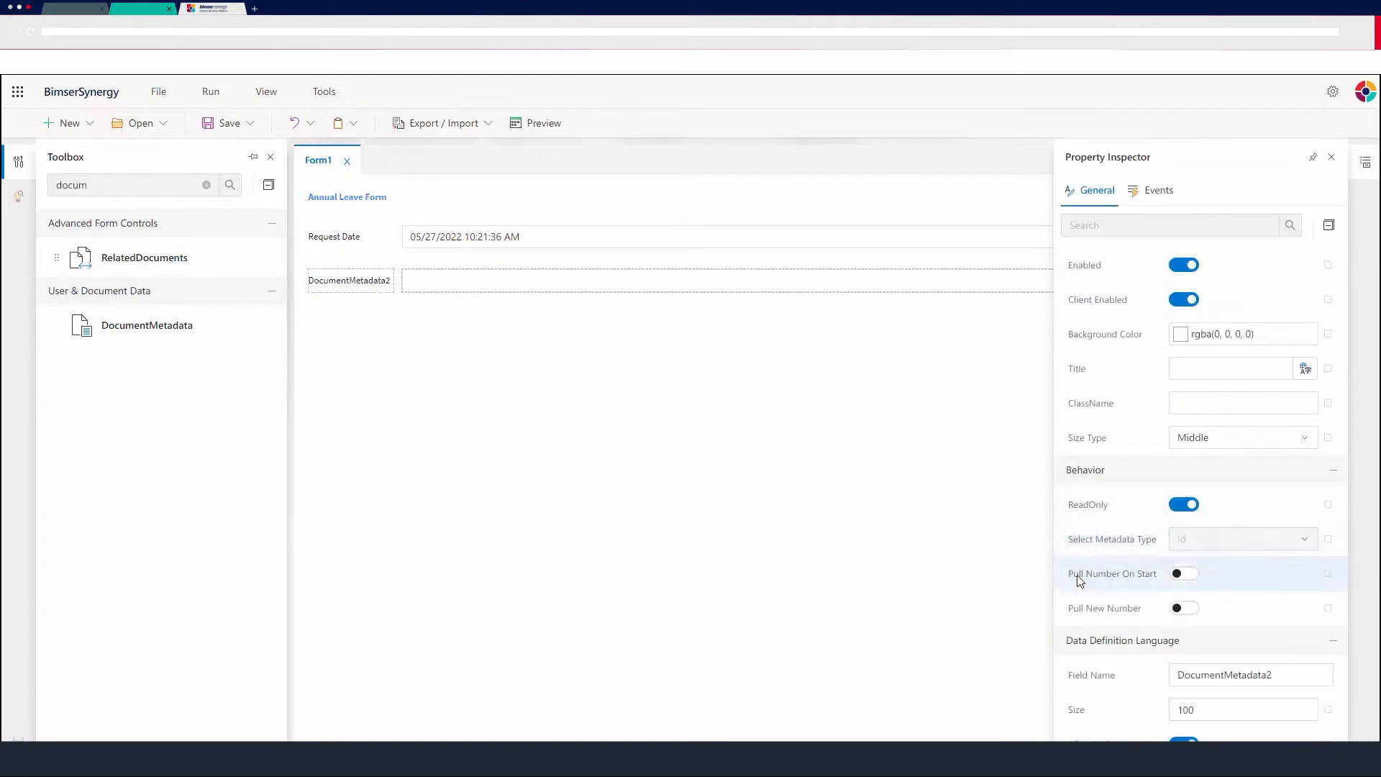
pyautogui.click(1189, 576)
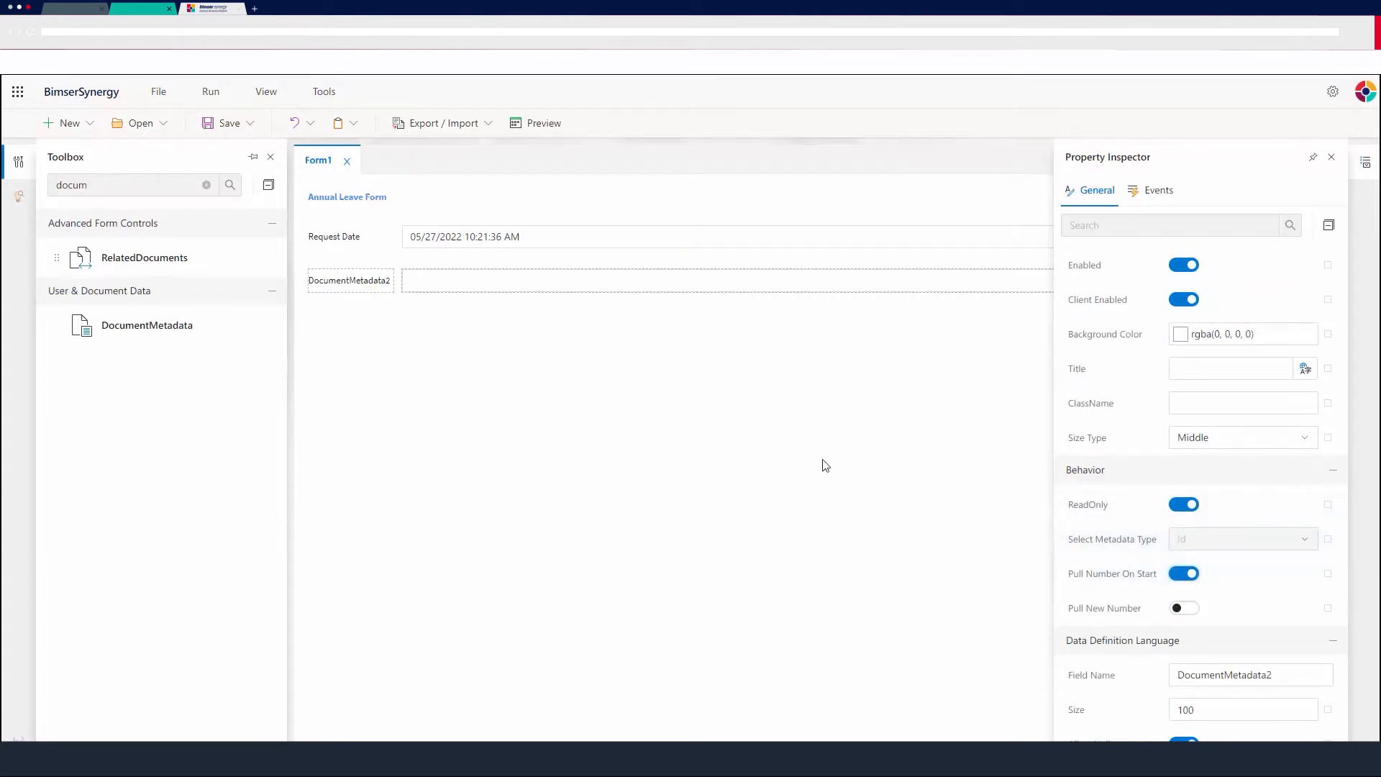
pyautogui.scroll(5, 1127, 500)
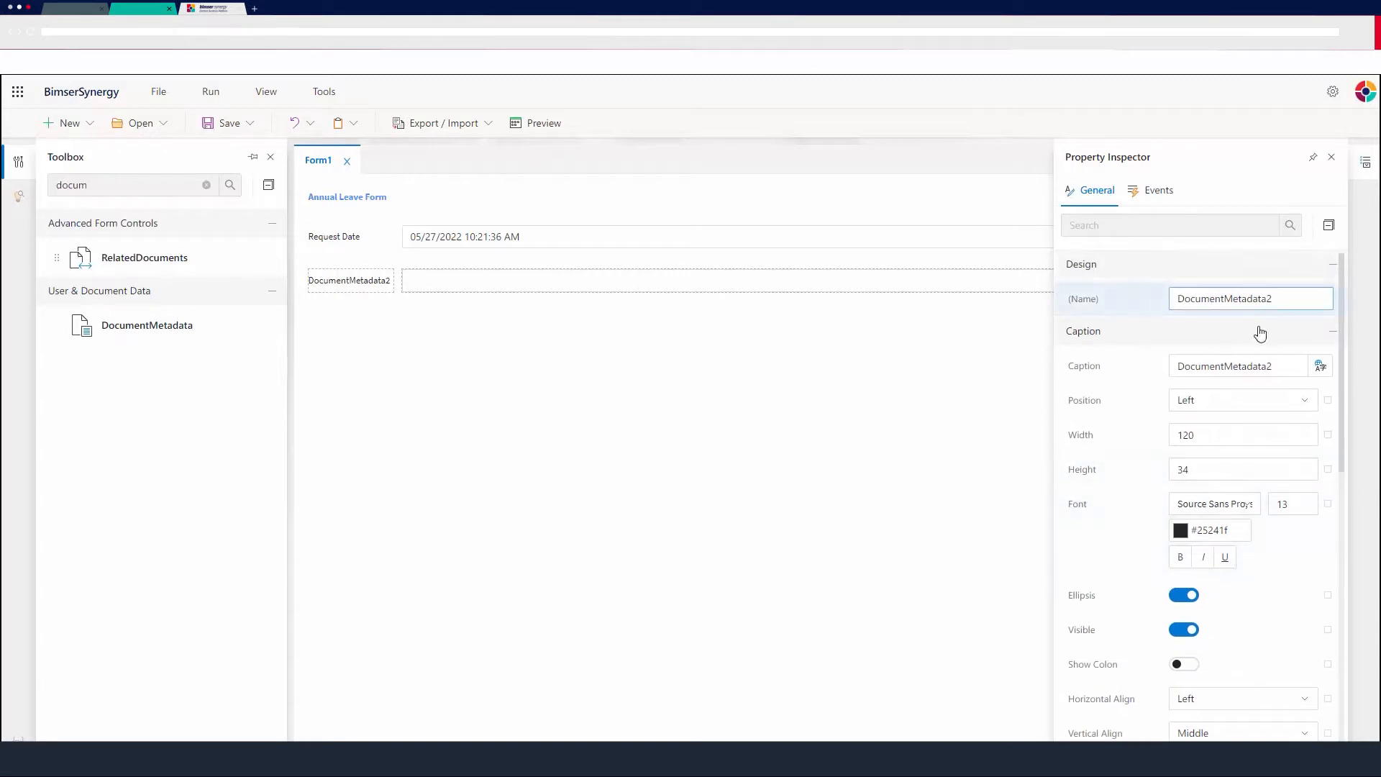
pyautogui.moveTo(1274, 364); pyautogui.dragTo(1053, 391)
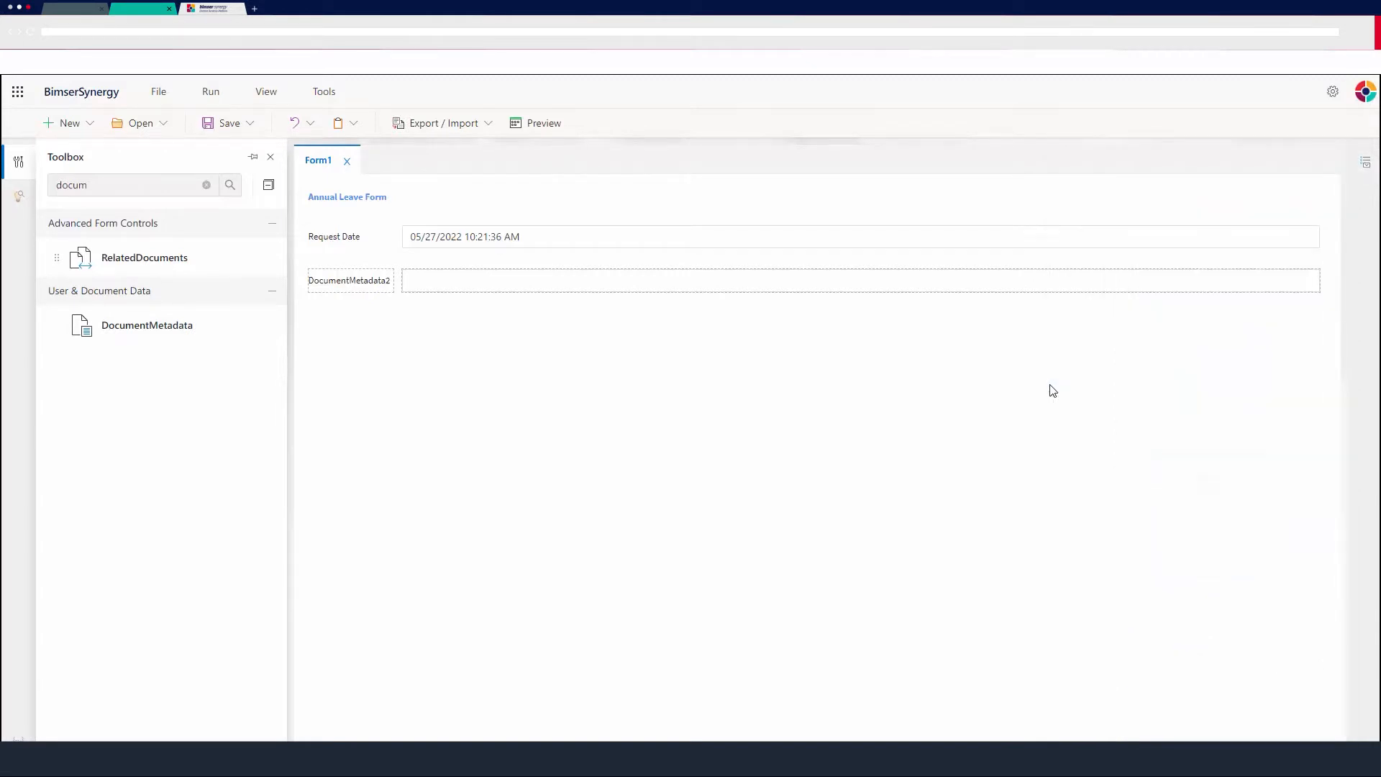
pyautogui.hotkey('ctrl', 'o')
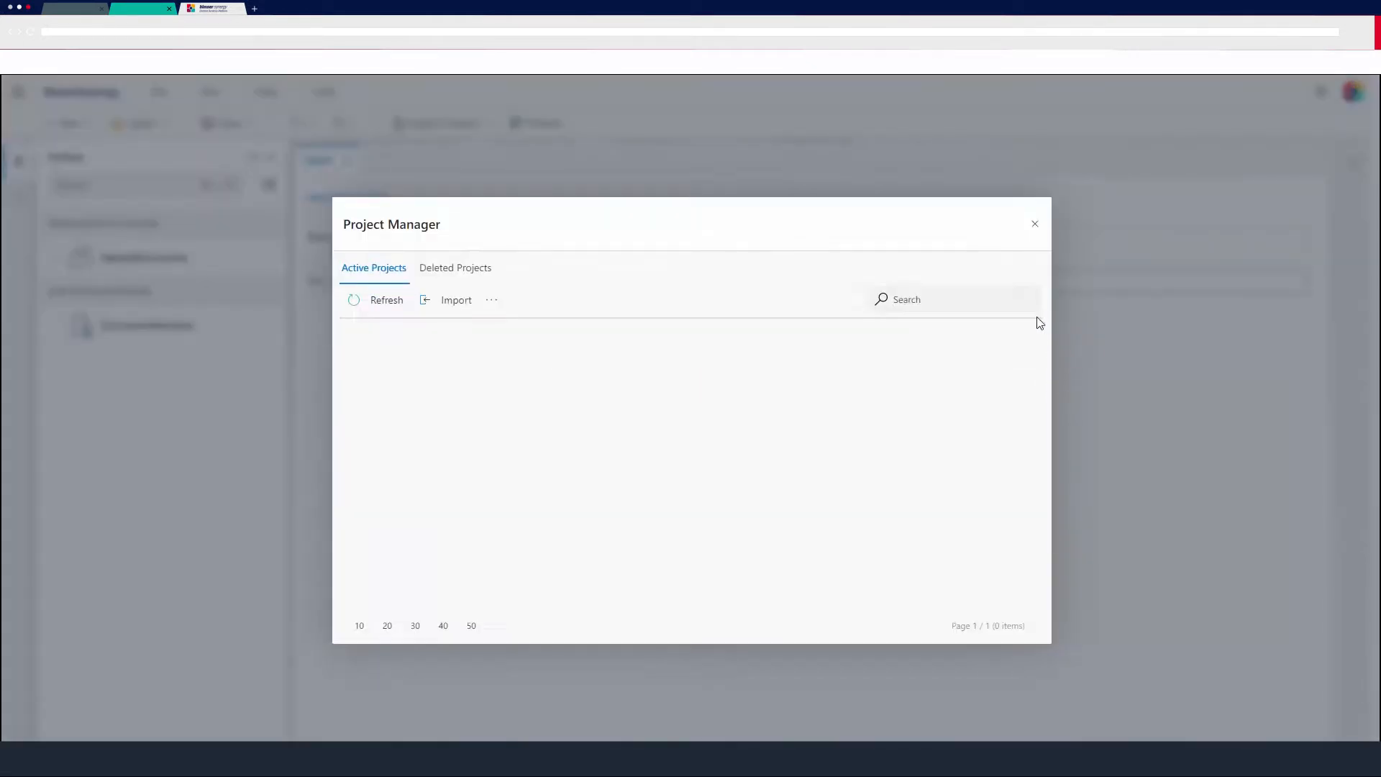
pyautogui.click(1036, 224)
# Rename the second DocumentMetadata control's caption to Request No.
pyautogui.click(1031, 285)
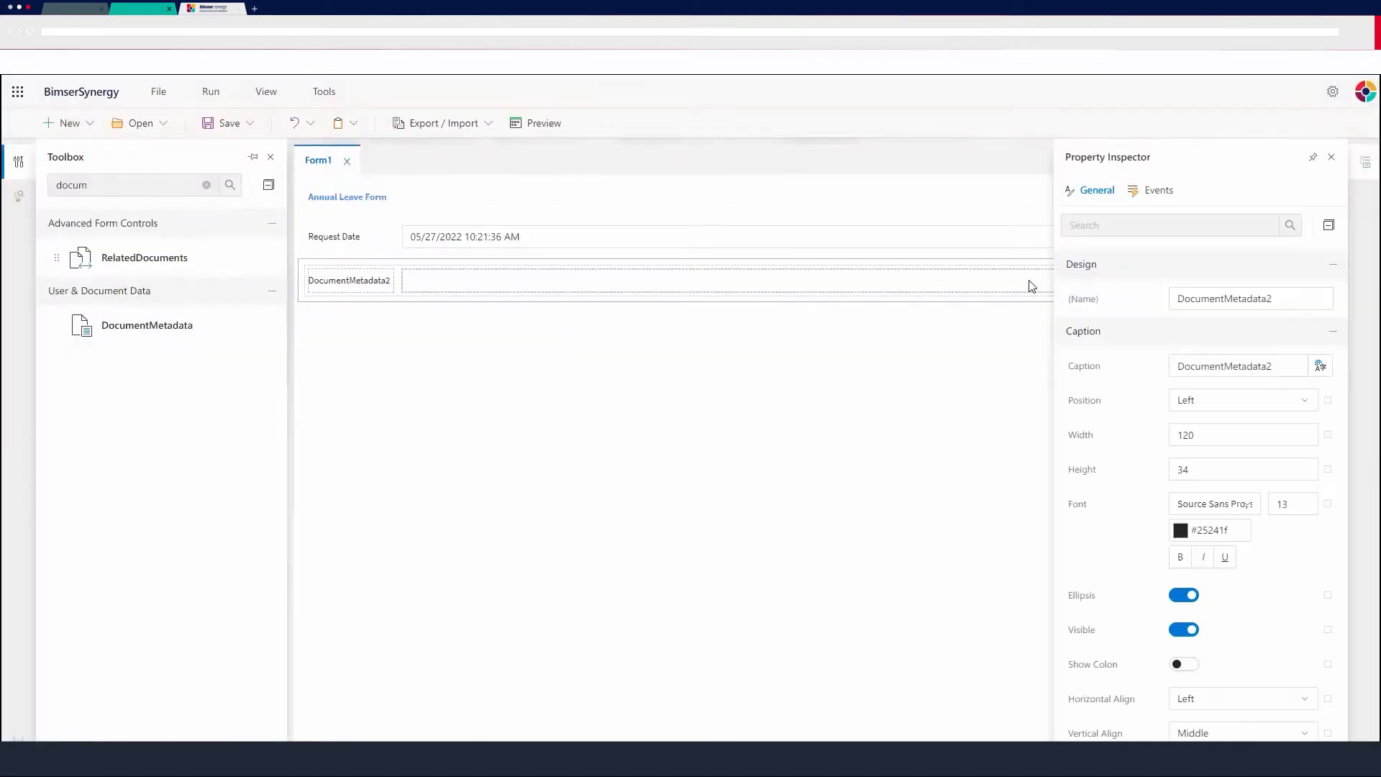
pyautogui.click(1262, 365)
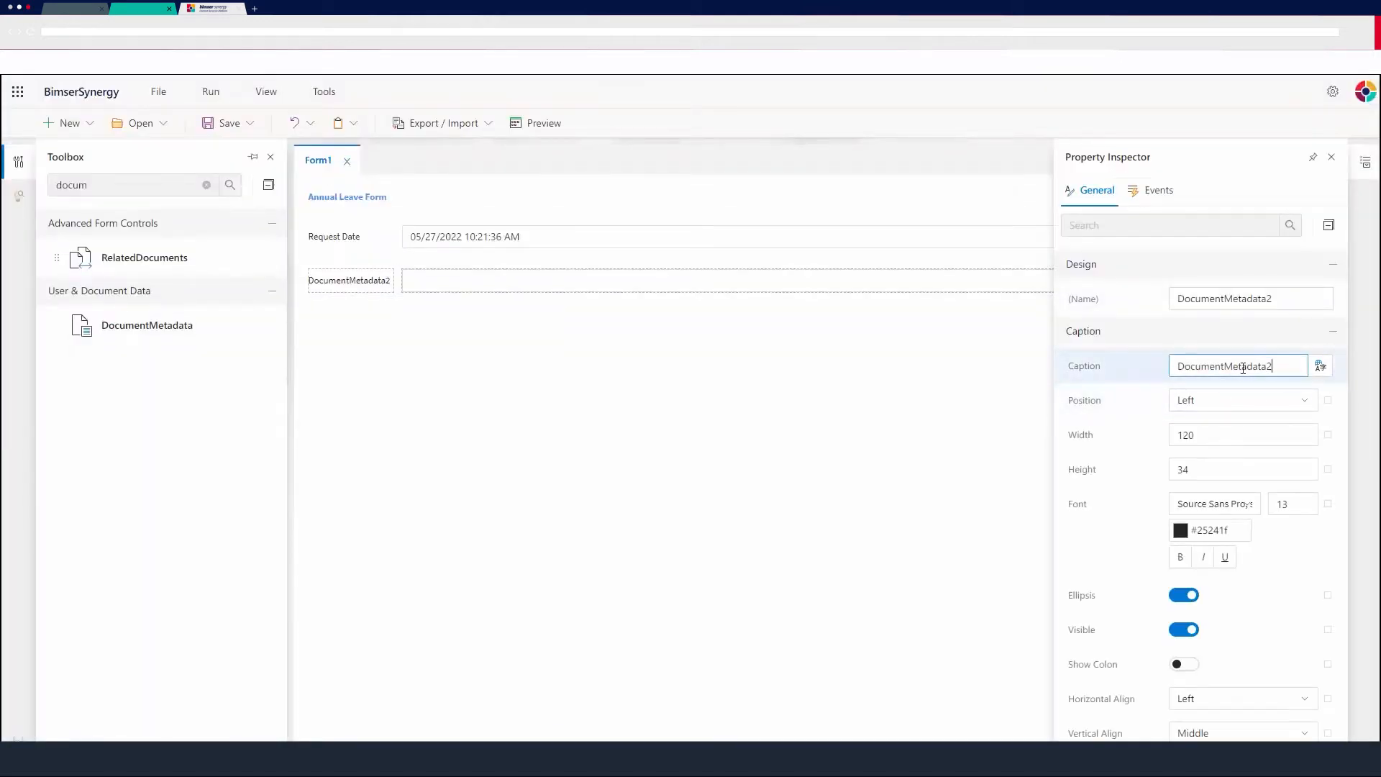
pyautogui.doubleClick(1243, 368)
pyautogui.write('Request No')
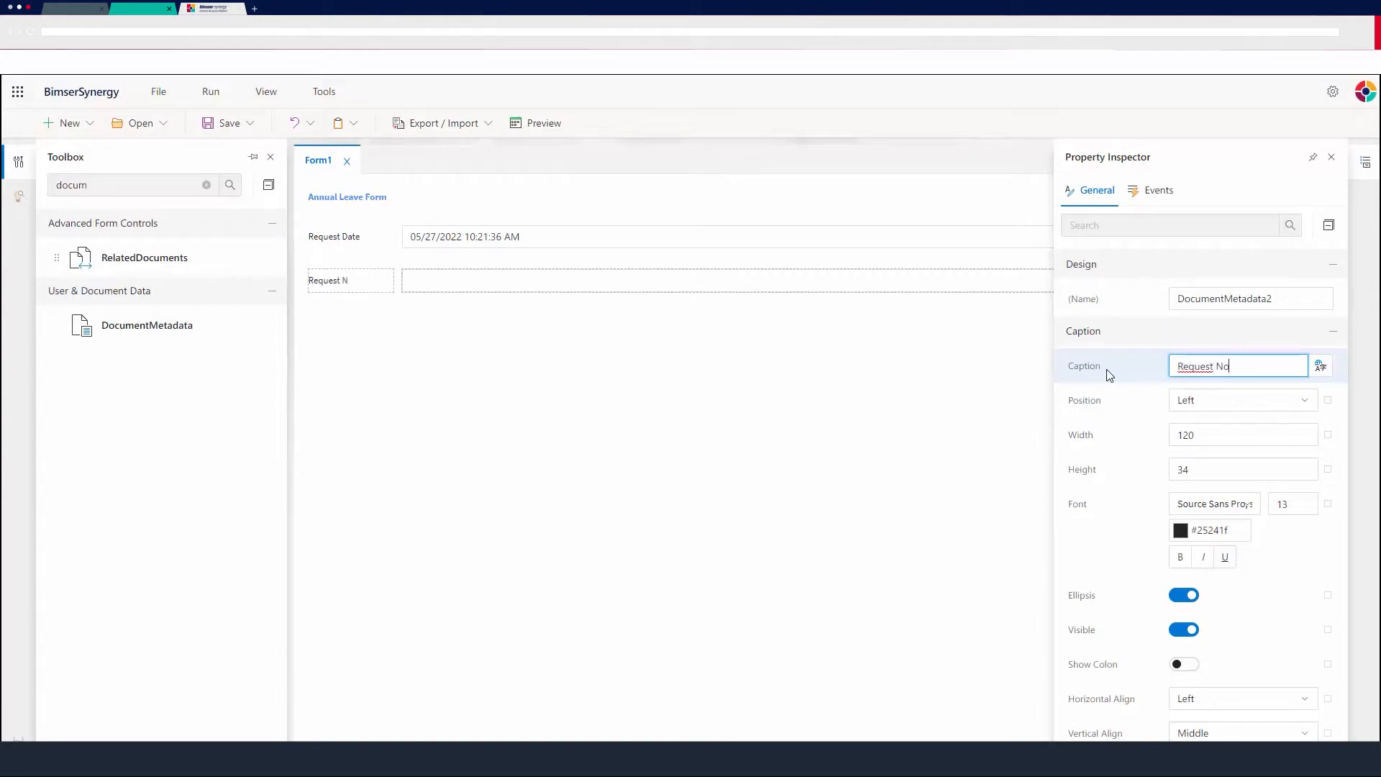
pyautogui.click(715, 401)
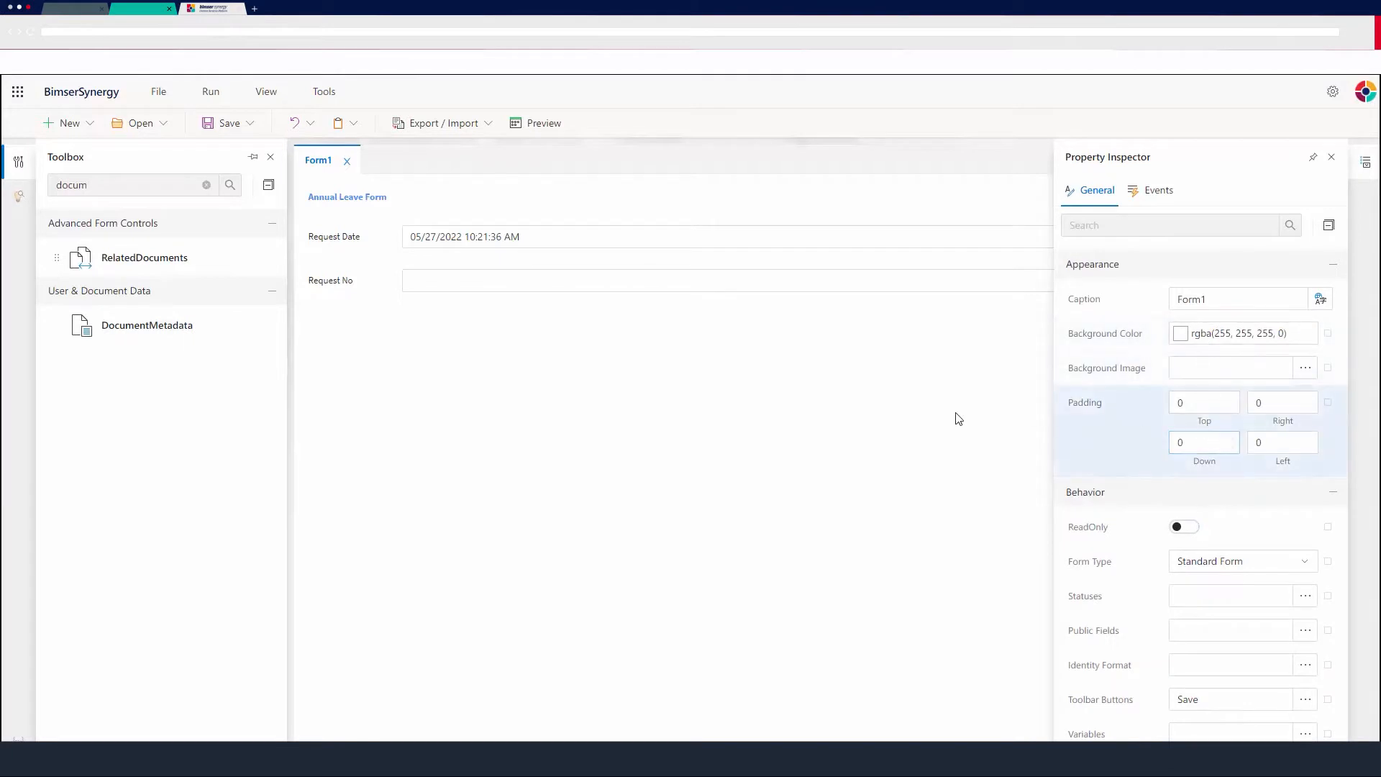
# Define a new form identity format named RequestNO with the format Request{%year%}-{ccc}.
pyautogui.scroll(-3, 1165, 489)
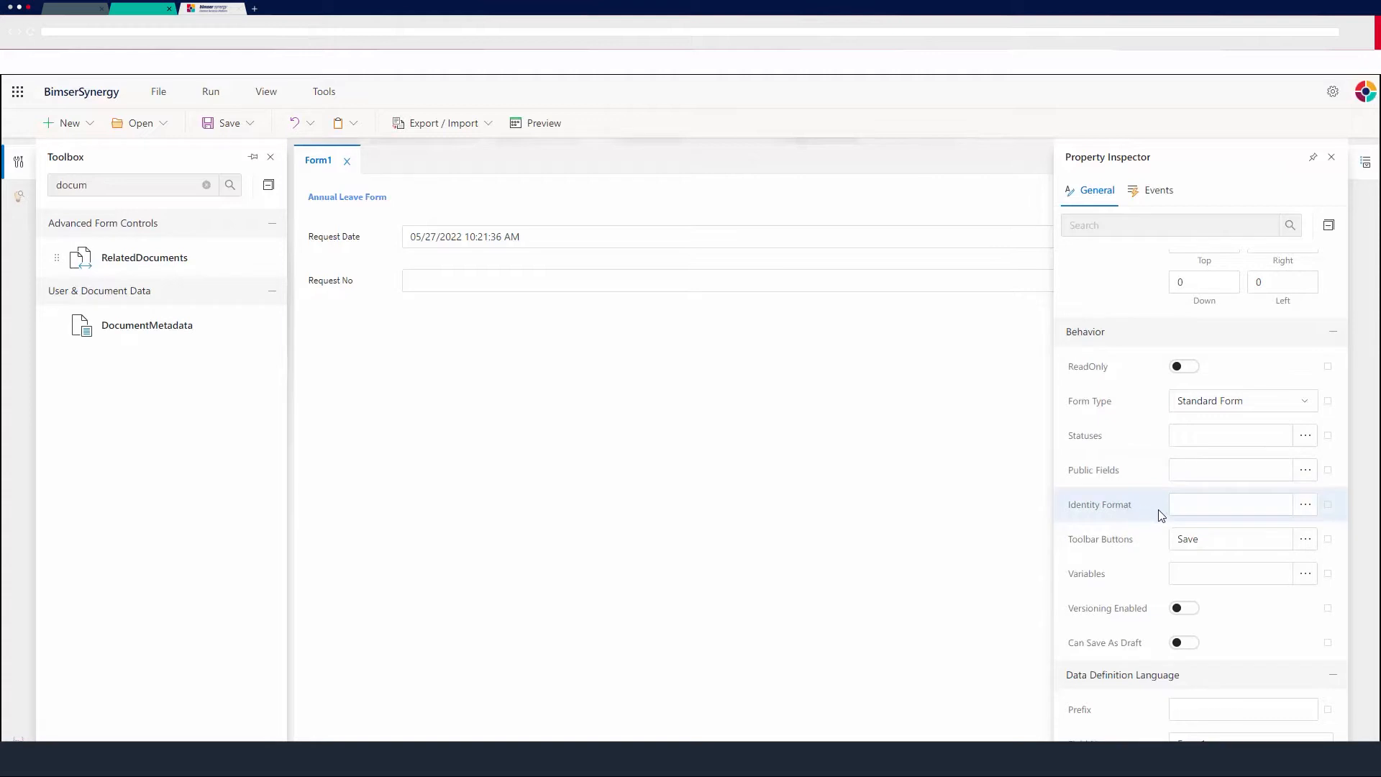
pyautogui.click(1305, 504)
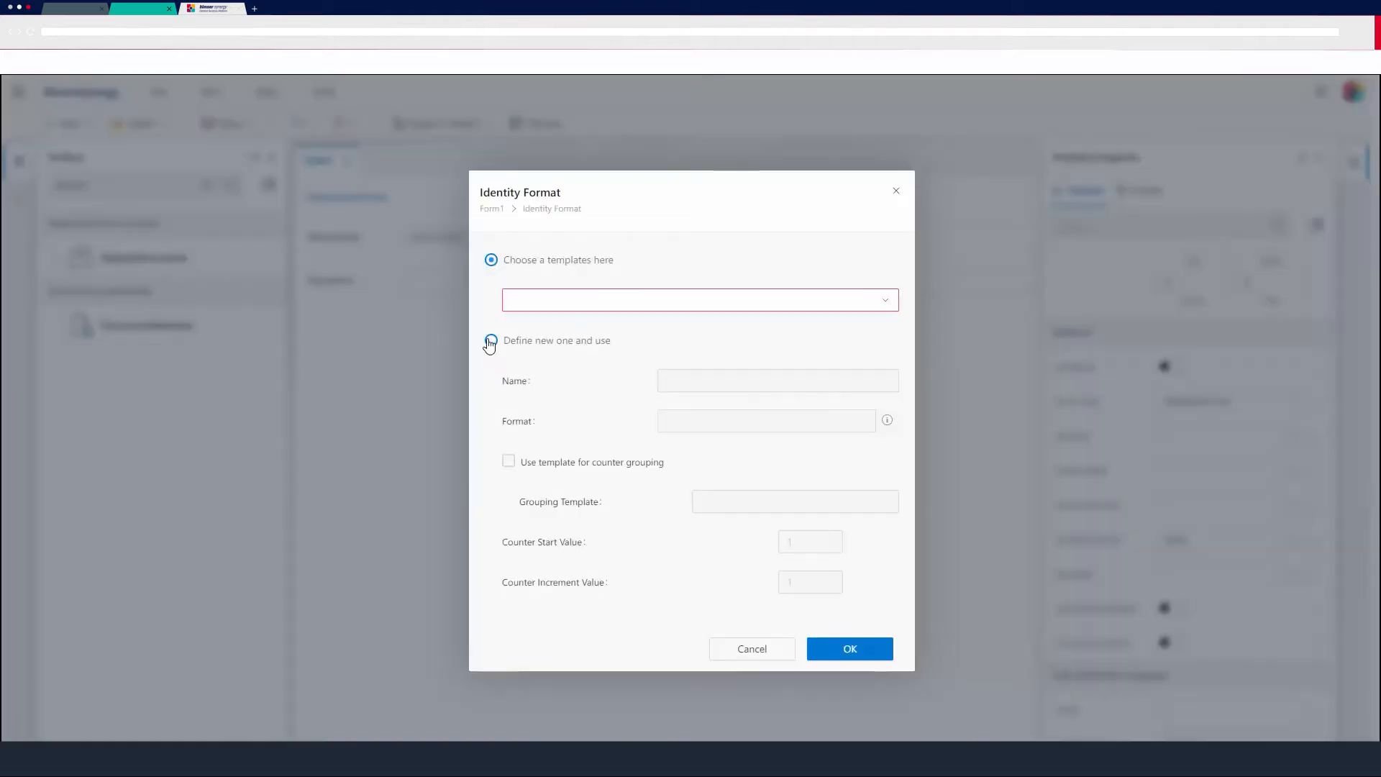
pyautogui.click(490, 341)
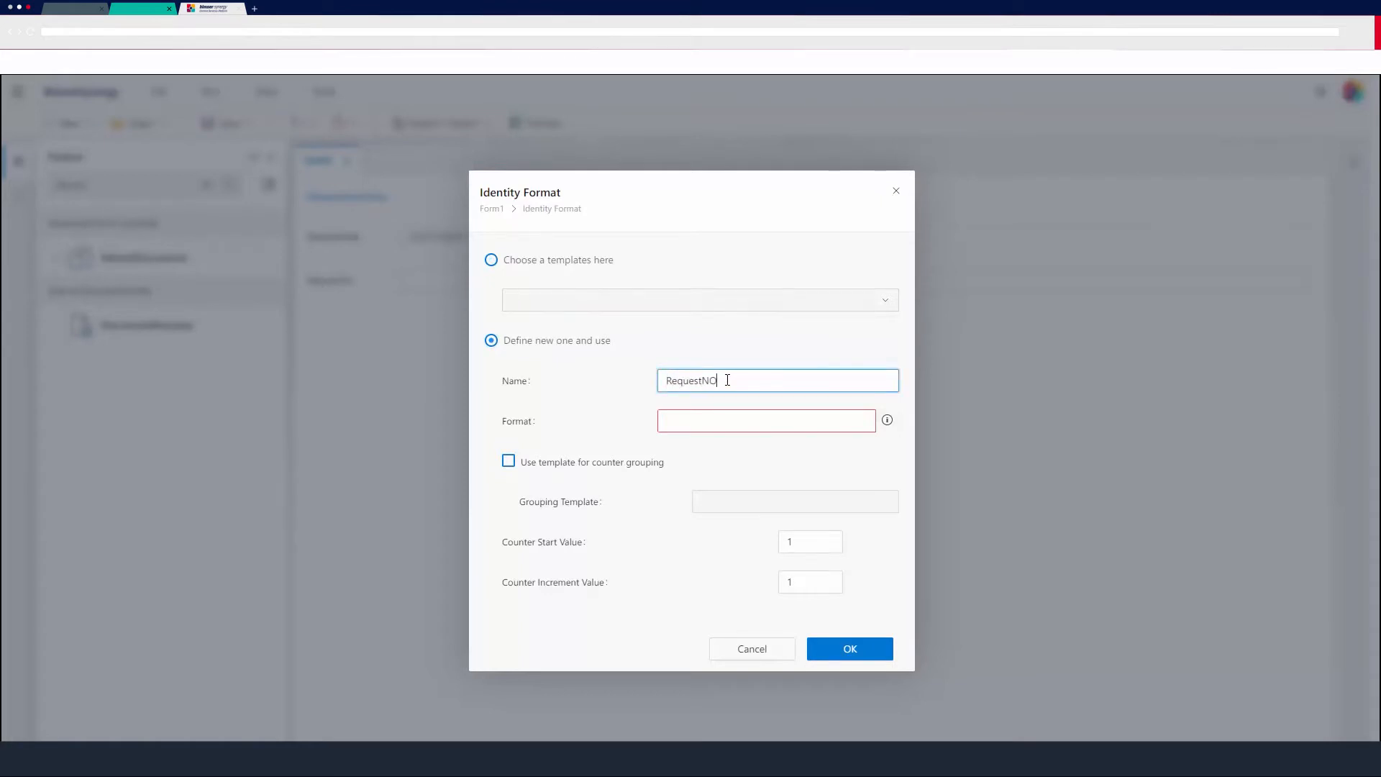
pyautogui.click(734, 417)
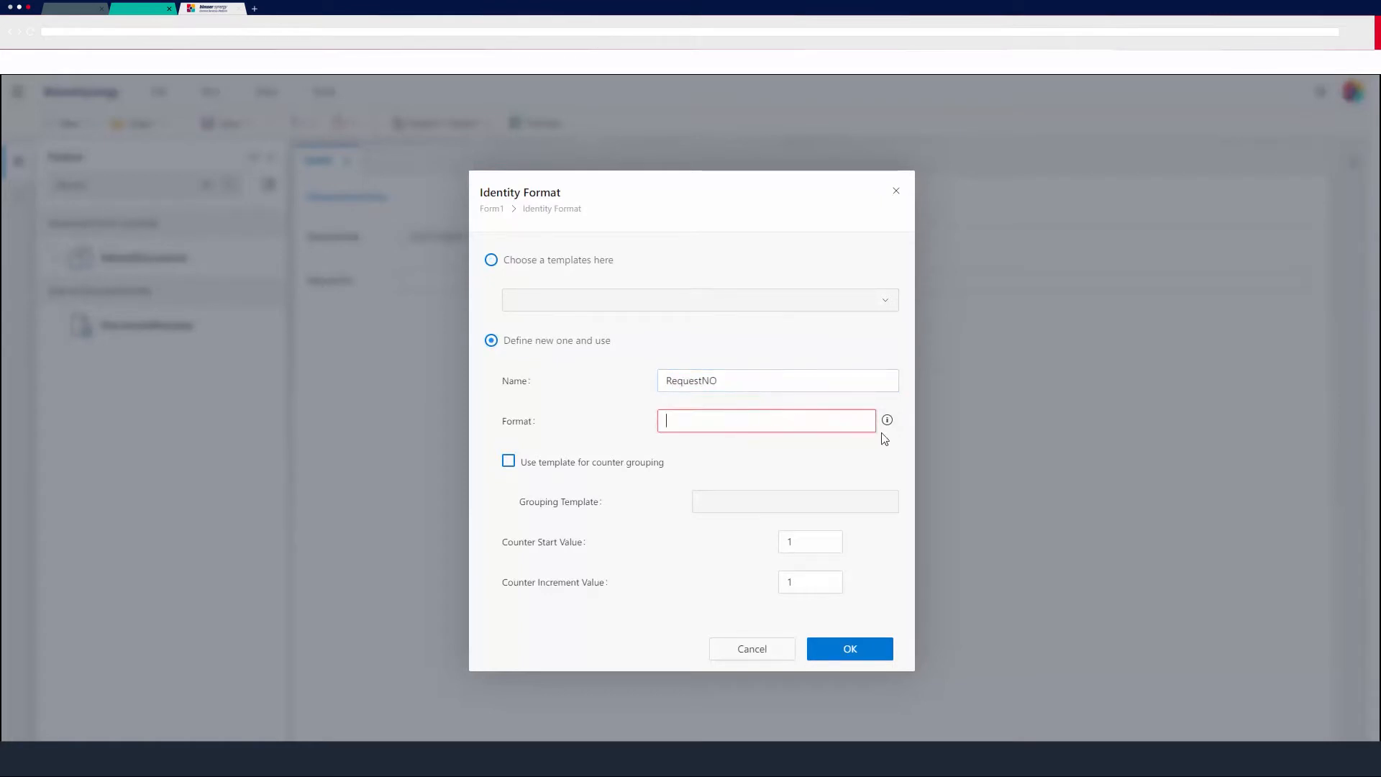
pyautogui.moveTo(892, 425)
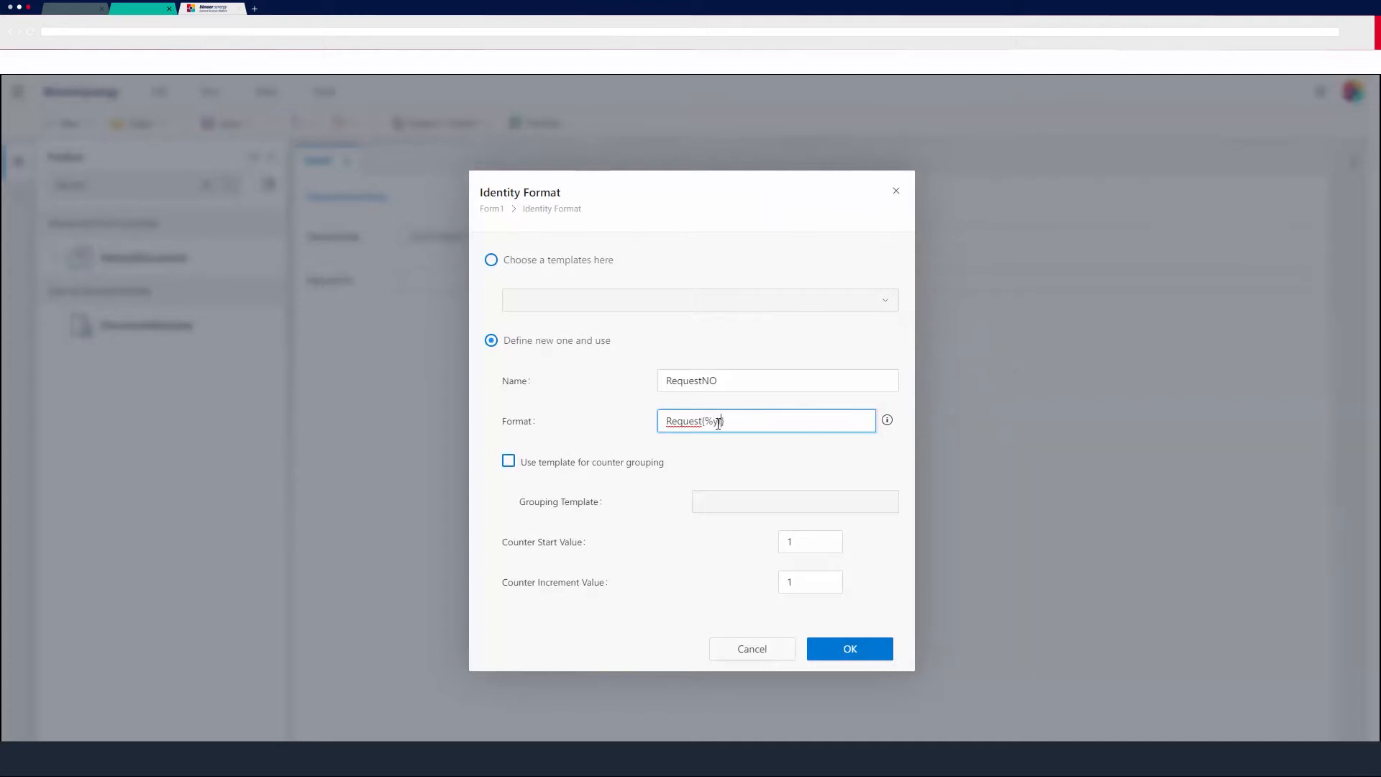
pyautogui.write('r%}-{{ccc')
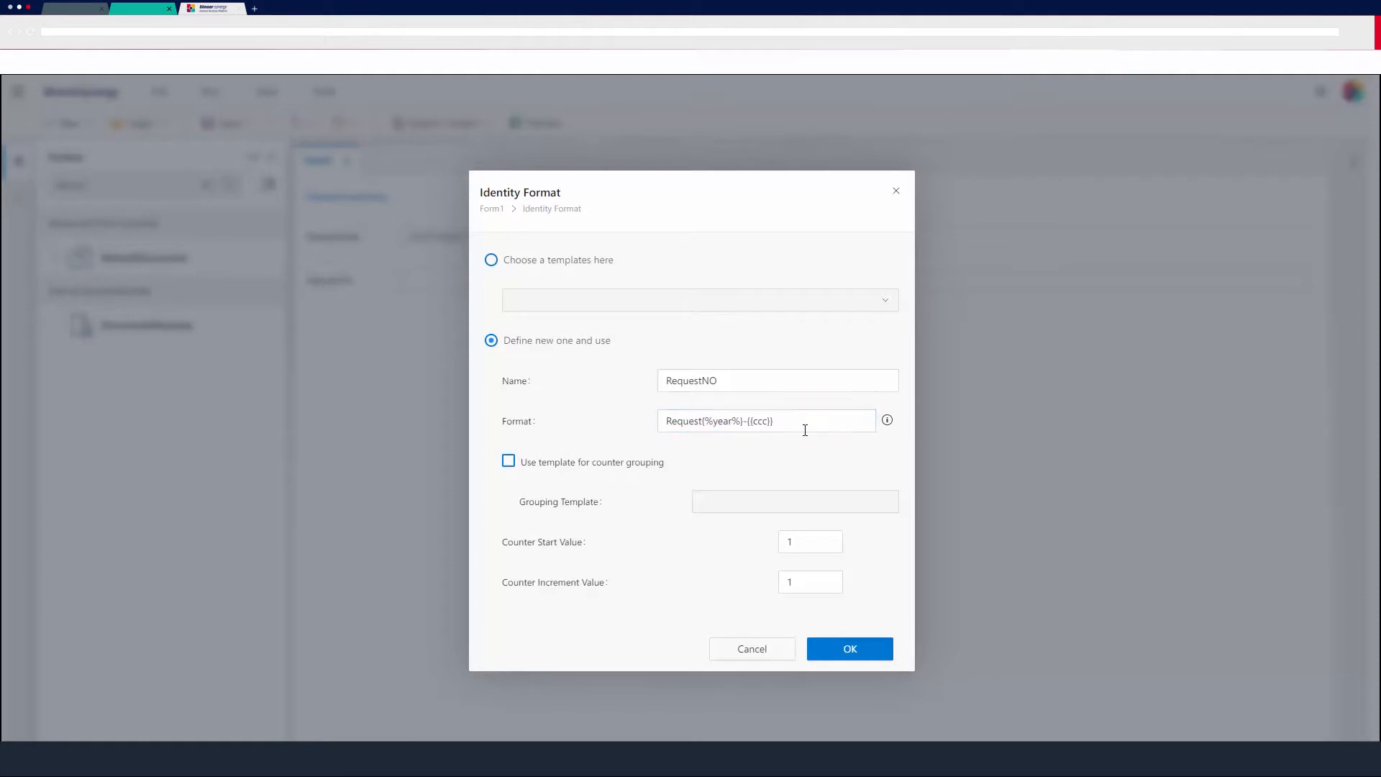
pyautogui.click(590, 375)
pyautogui.click(851, 651)
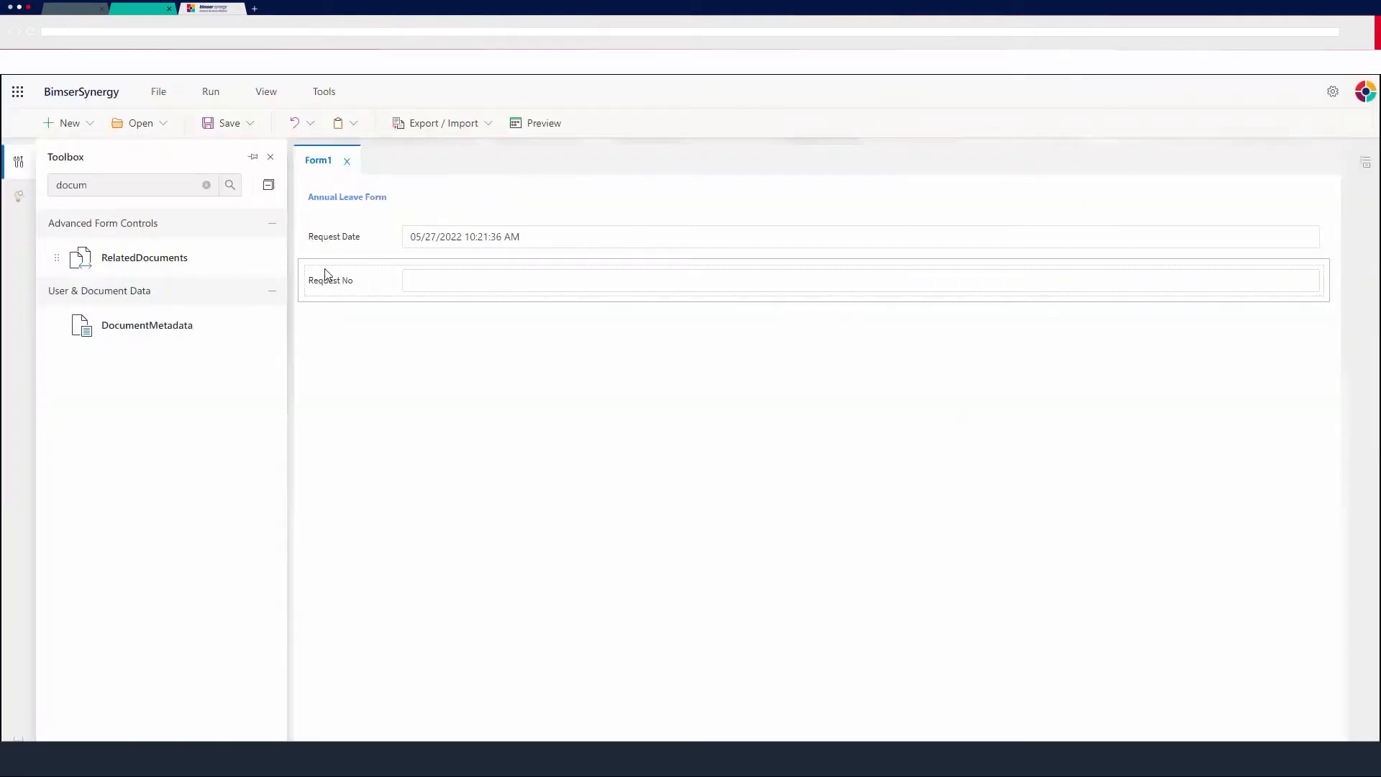
# Add two UserMetadata controls below the Request No field.
pyautogui.doubleClick(116, 183)
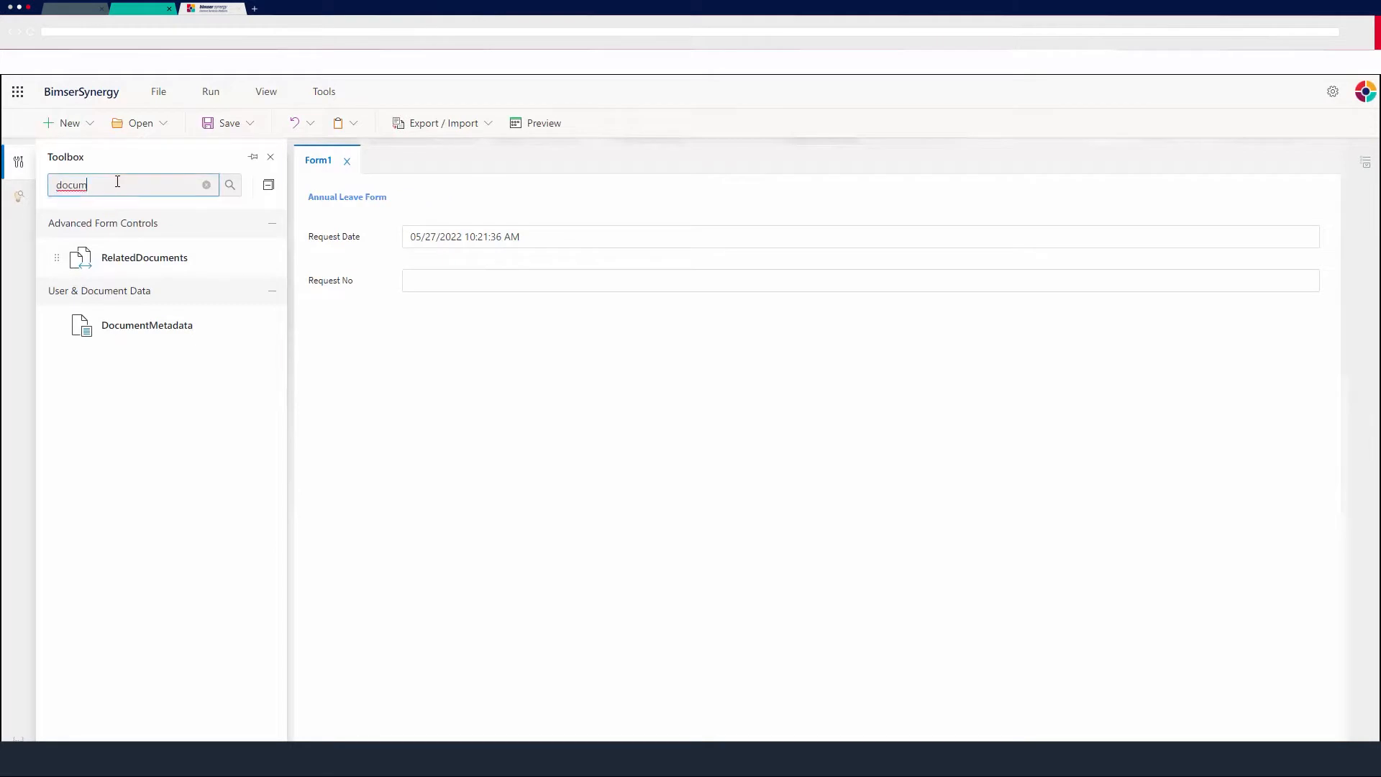
pyautogui.write('user')
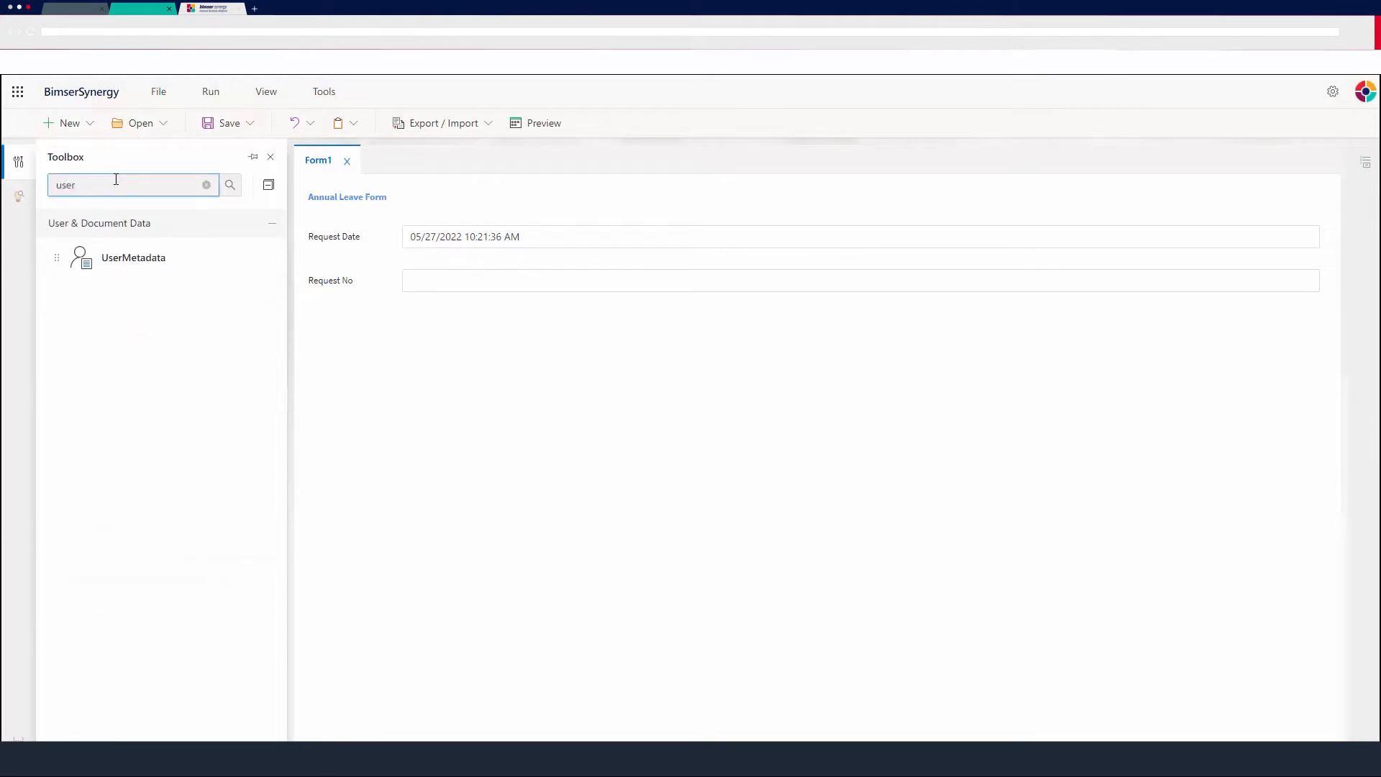
pyautogui.moveTo(105, 264); pyautogui.dragTo(418, 331)
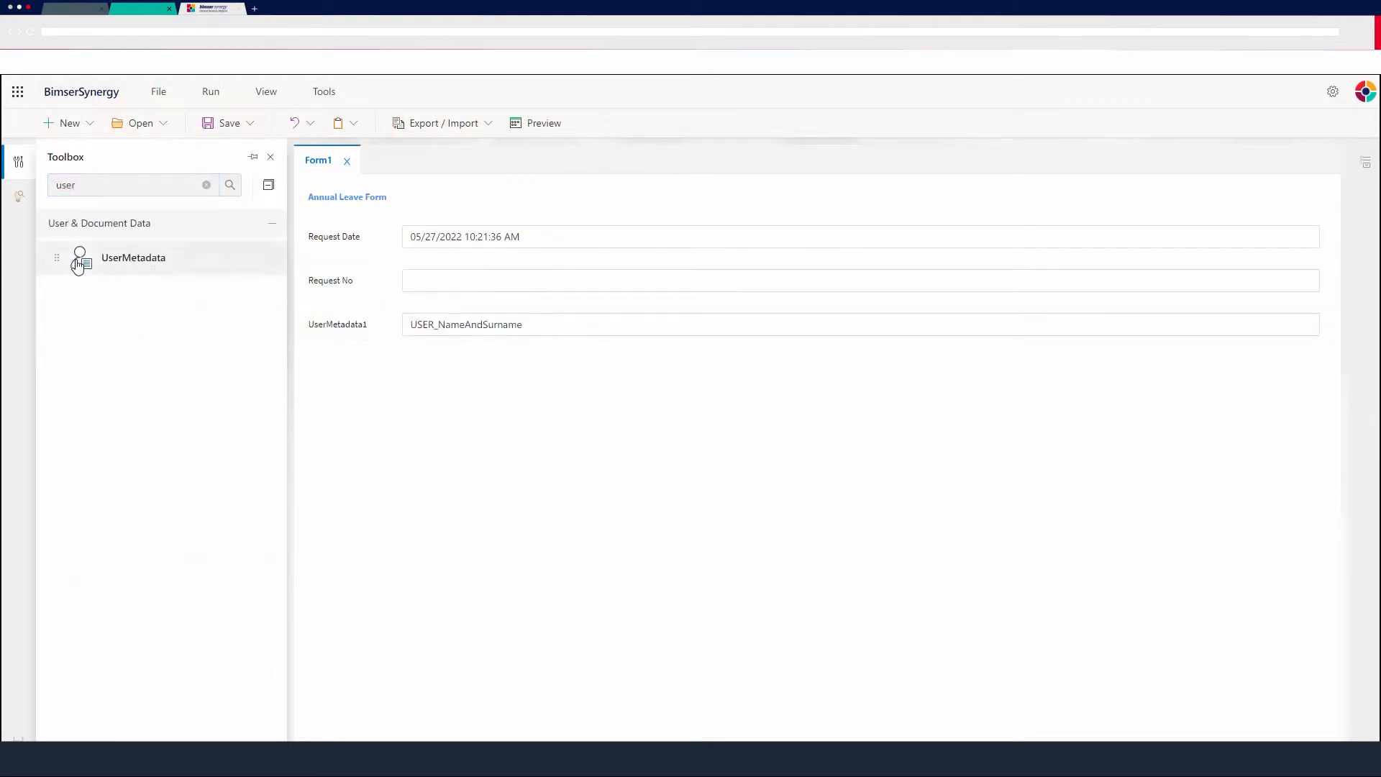
pyautogui.moveTo(80, 265); pyautogui.dragTo(396, 364)
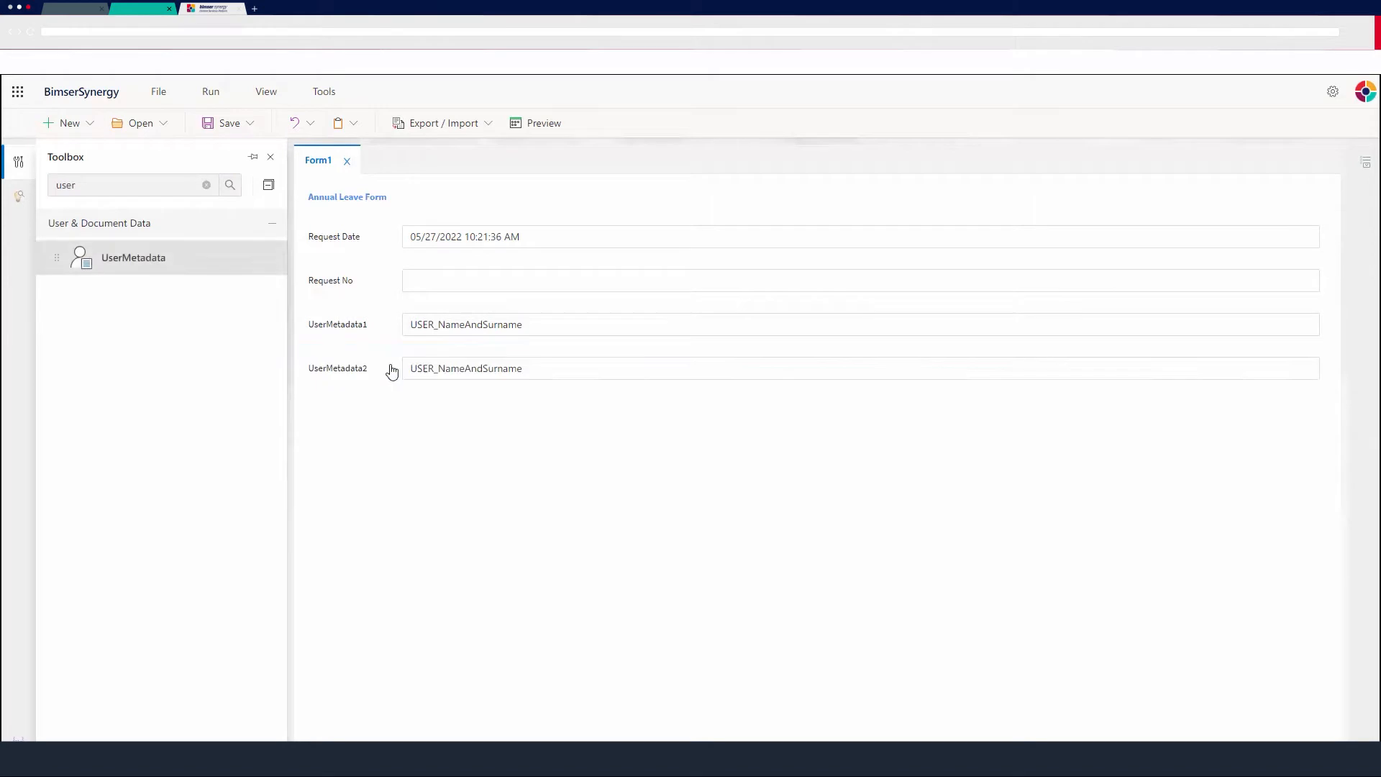
# Set the first UserMetadata control's caption to Name Surname.
pyautogui.click(517, 334)
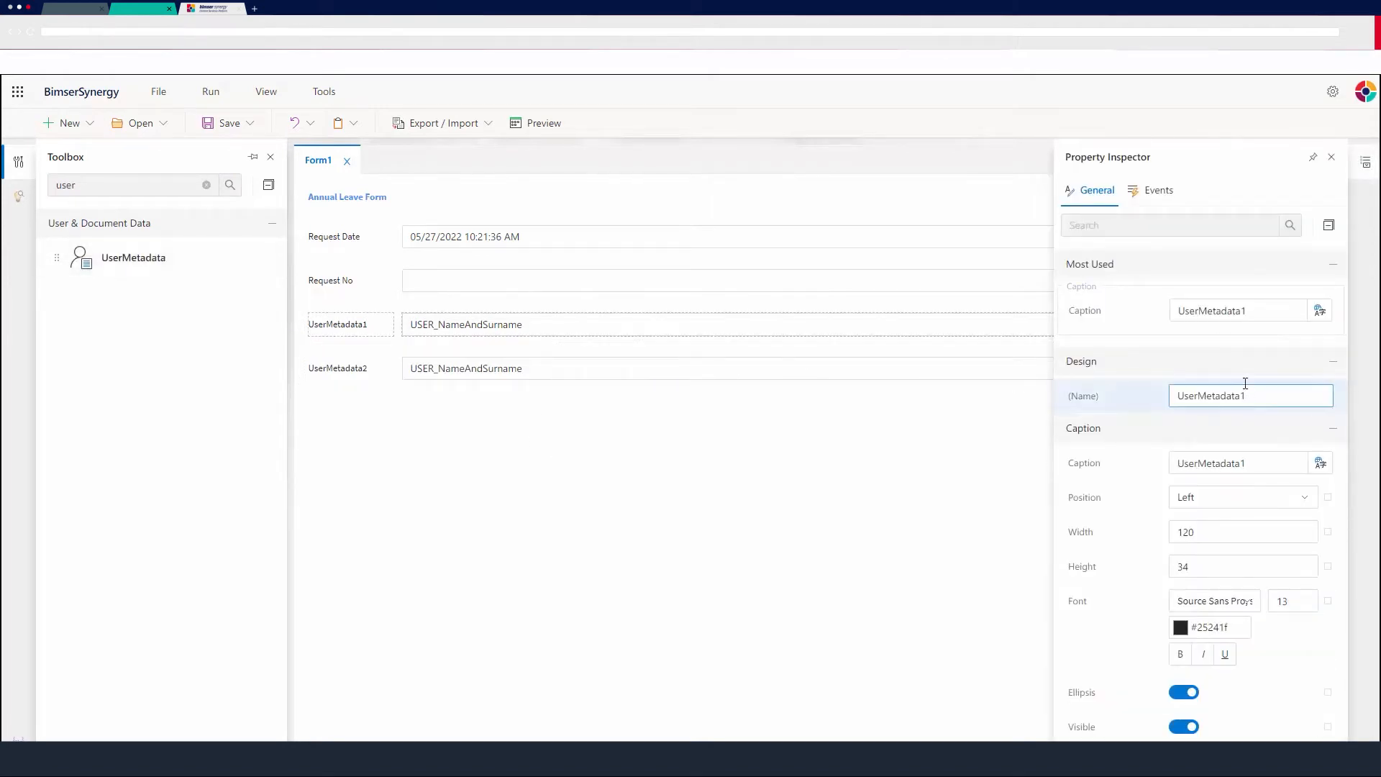
pyautogui.click(1224, 309)
pyautogui.doubleClick(1221, 309)
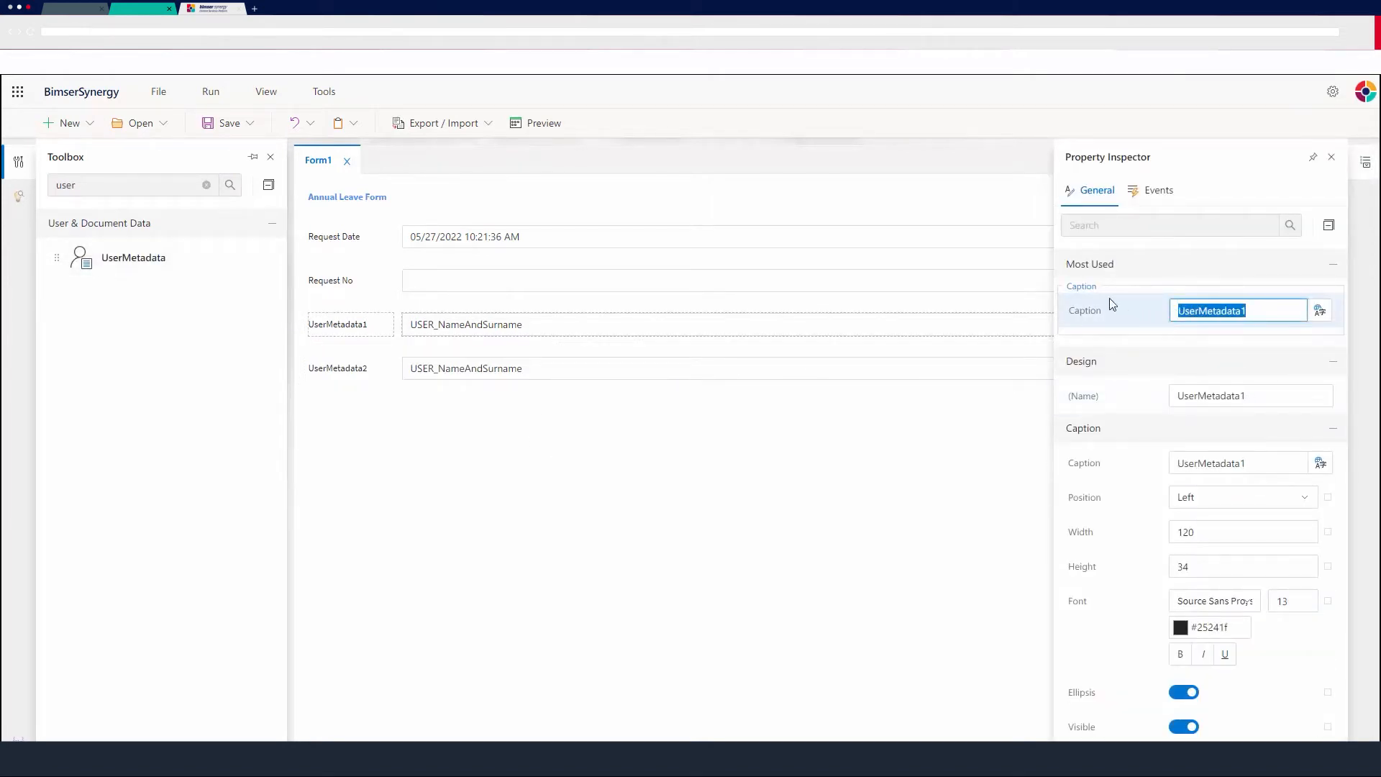
pyautogui.write('Name Surname')
# Review the metadata type options of the Name Surname control.
pyautogui.scroll(-10, 1160, 474)
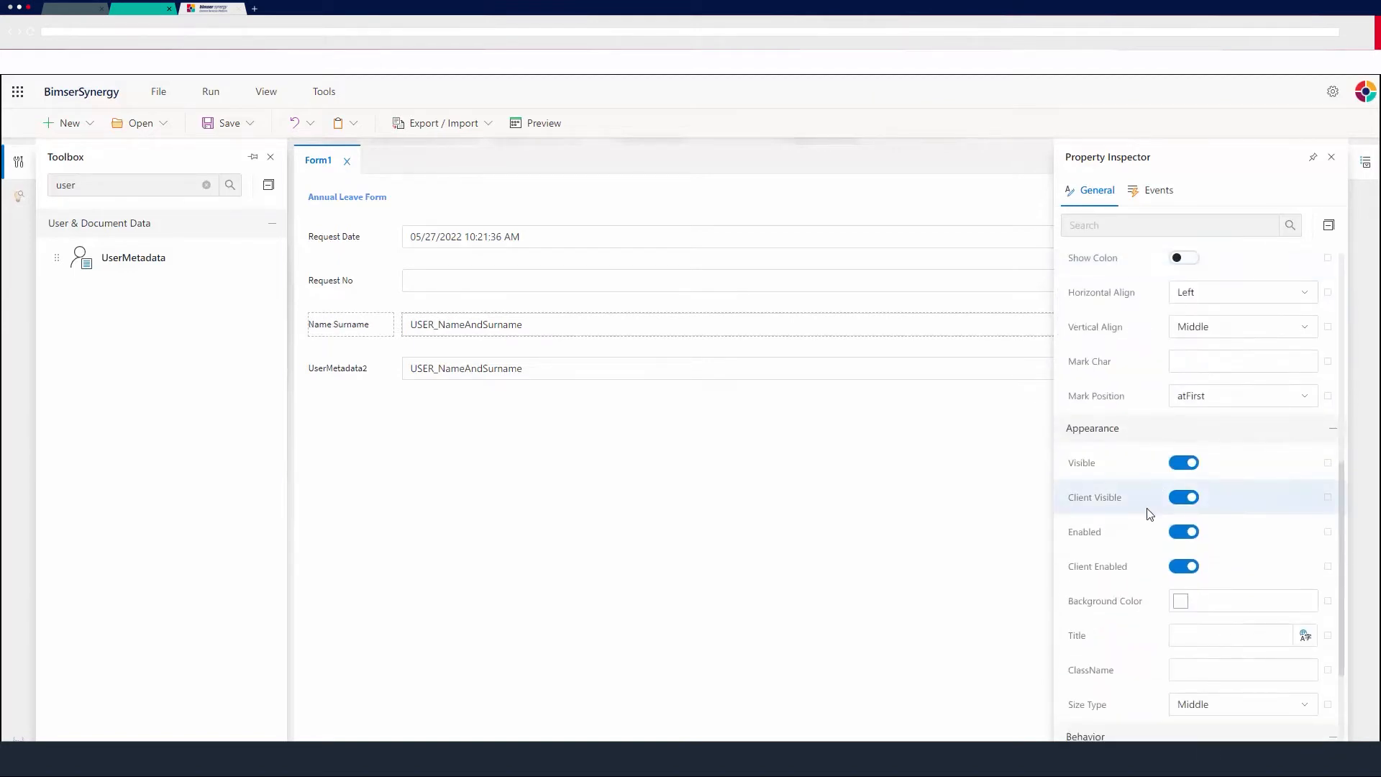
pyautogui.scroll(-3, 1150, 513)
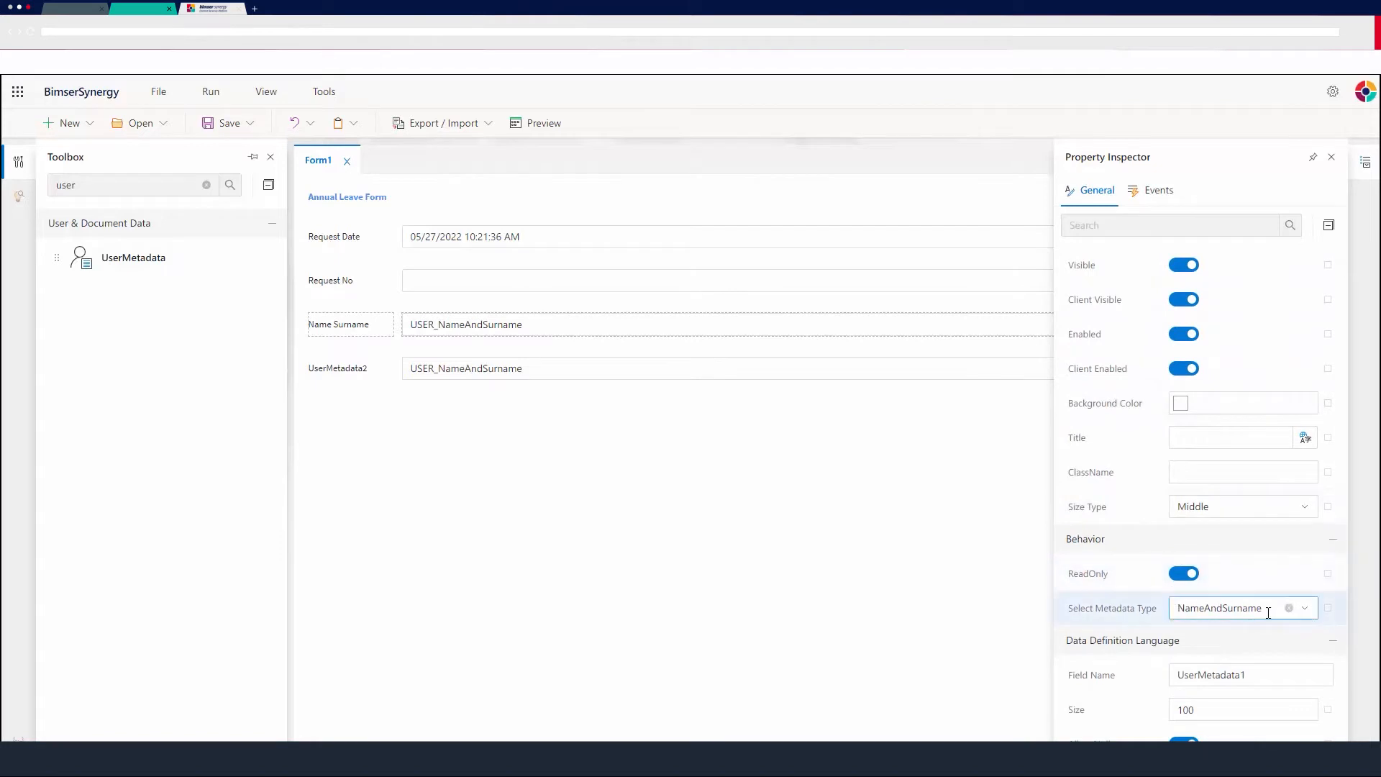
pyautogui.click(1313, 613)
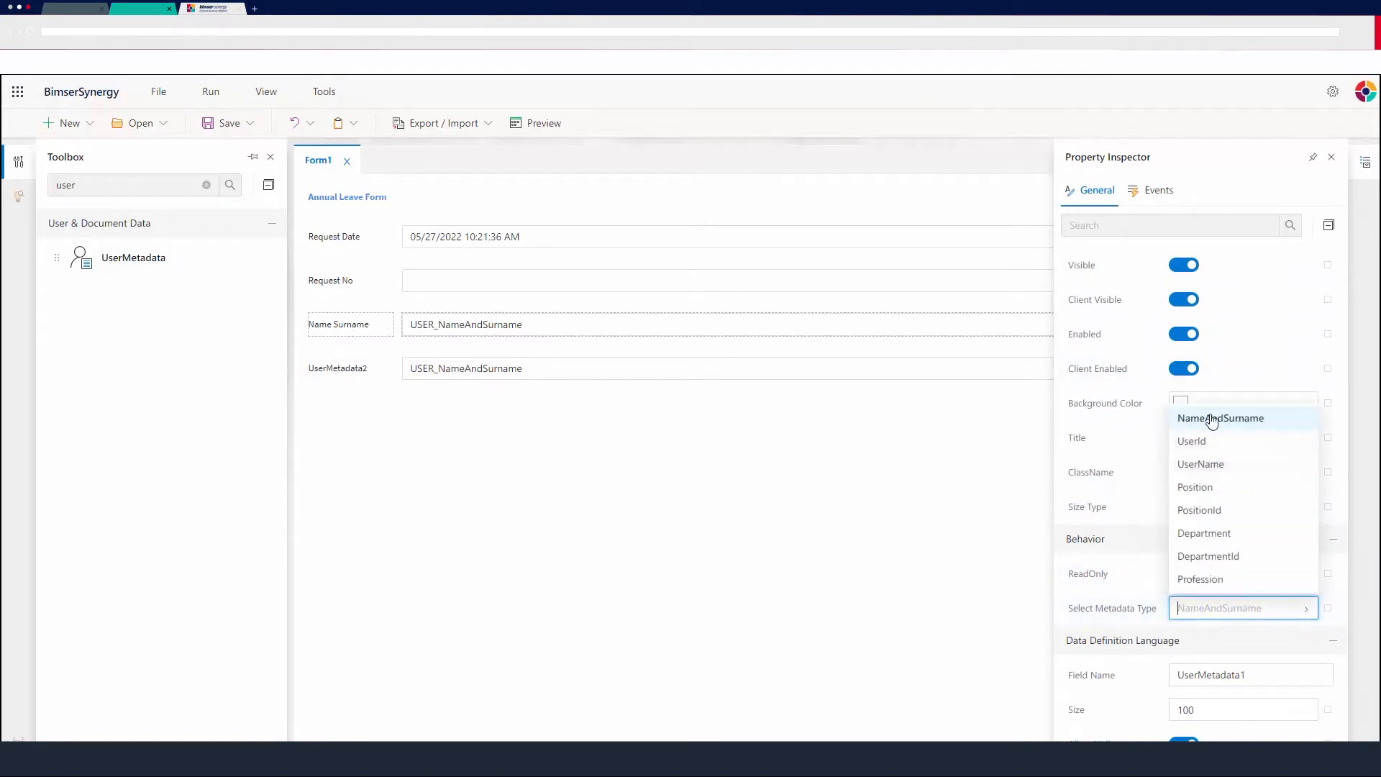
pyautogui.click(679, 450)
pyautogui.click(564, 373)
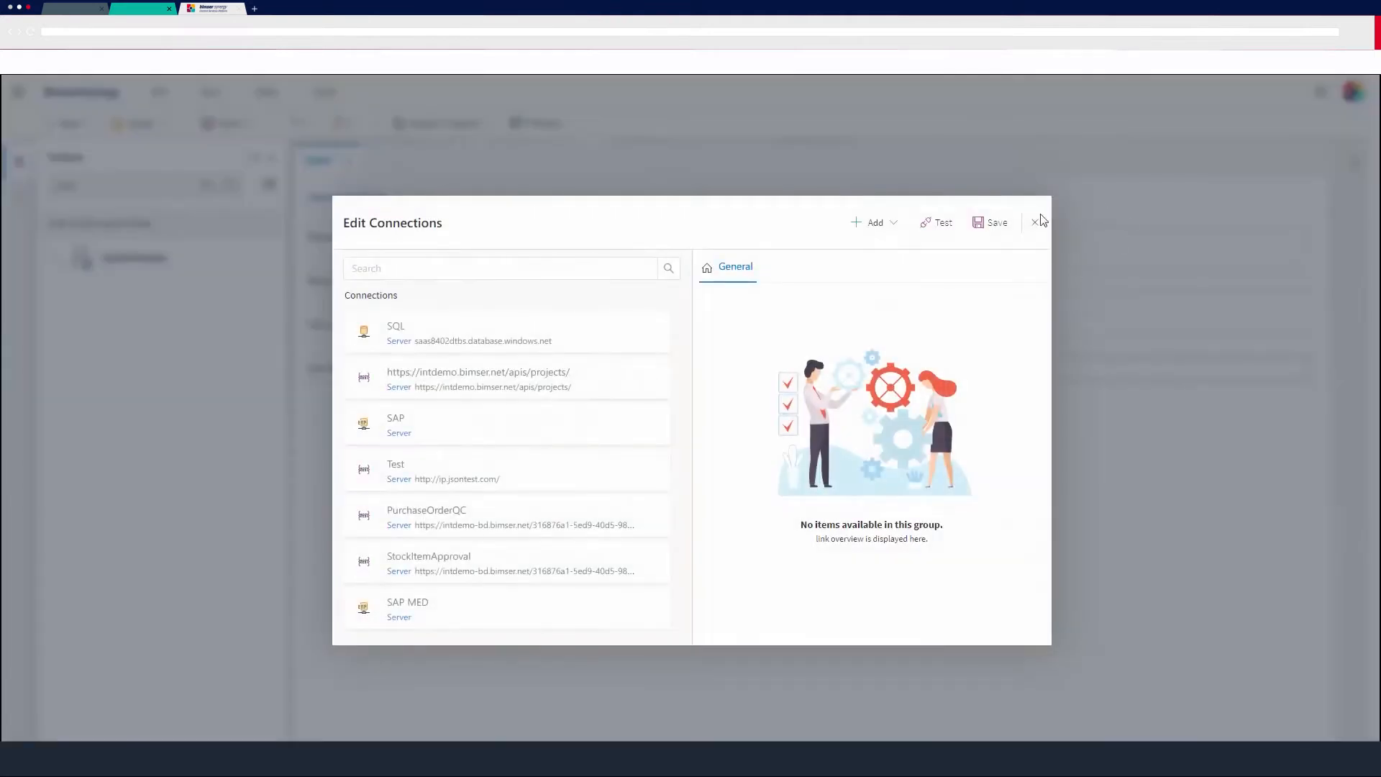
pyautogui.click(1039, 220)
# Set the second UserMetadata control's caption to Department.
pyautogui.click(880, 366)
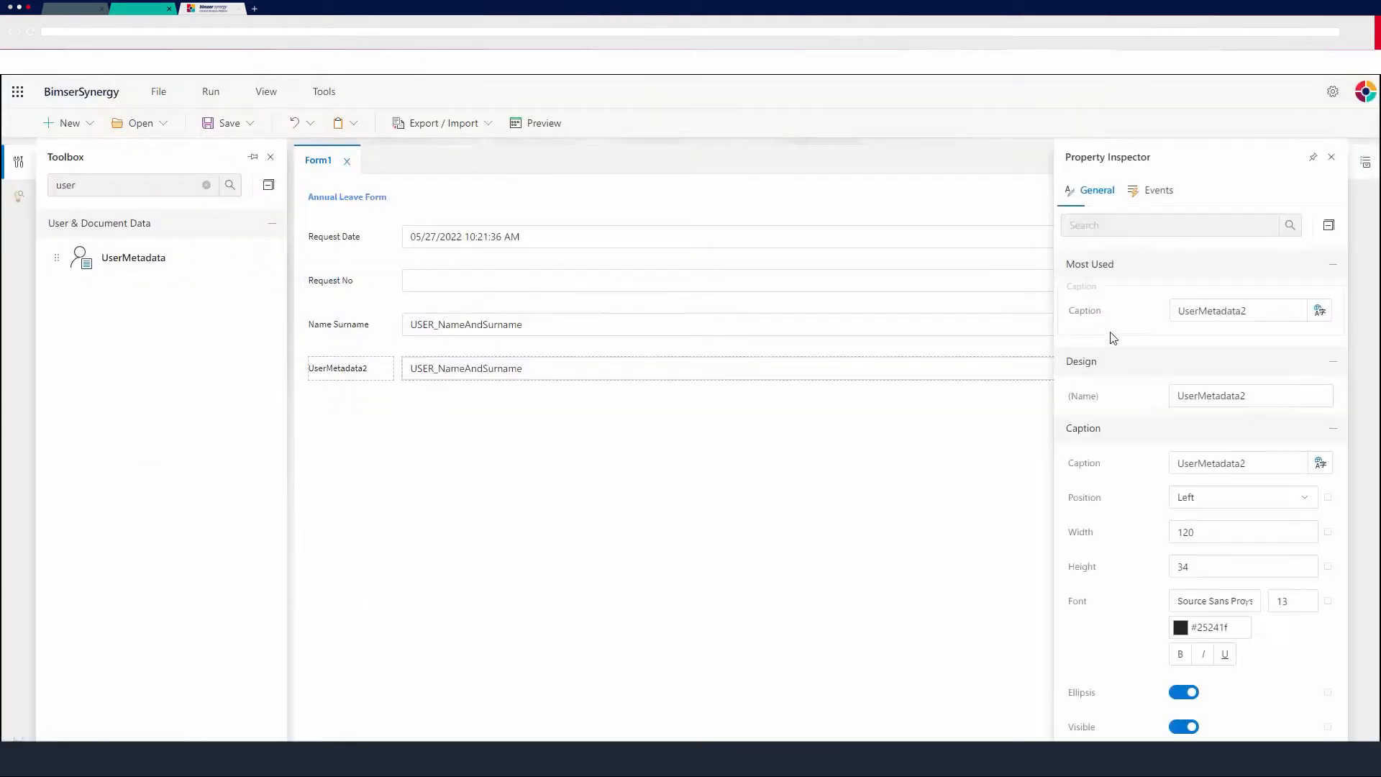
pyautogui.click(1218, 321)
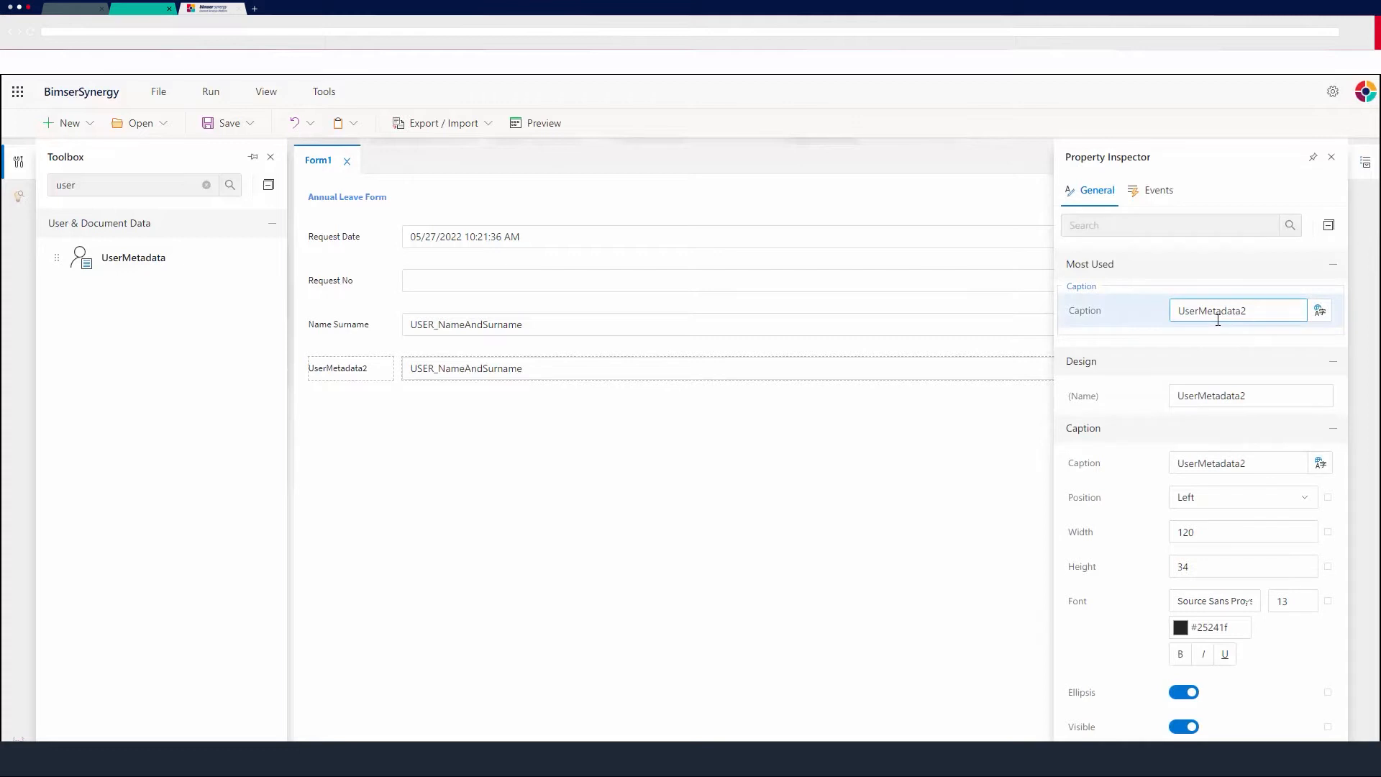
pyautogui.moveTo(1261, 317); pyautogui.dragTo(1157, 321)
pyautogui.write('Department')
# Set the Department control's metadata type to Department and close the property inspector.
pyautogui.scroll(-10, 1165, 403)
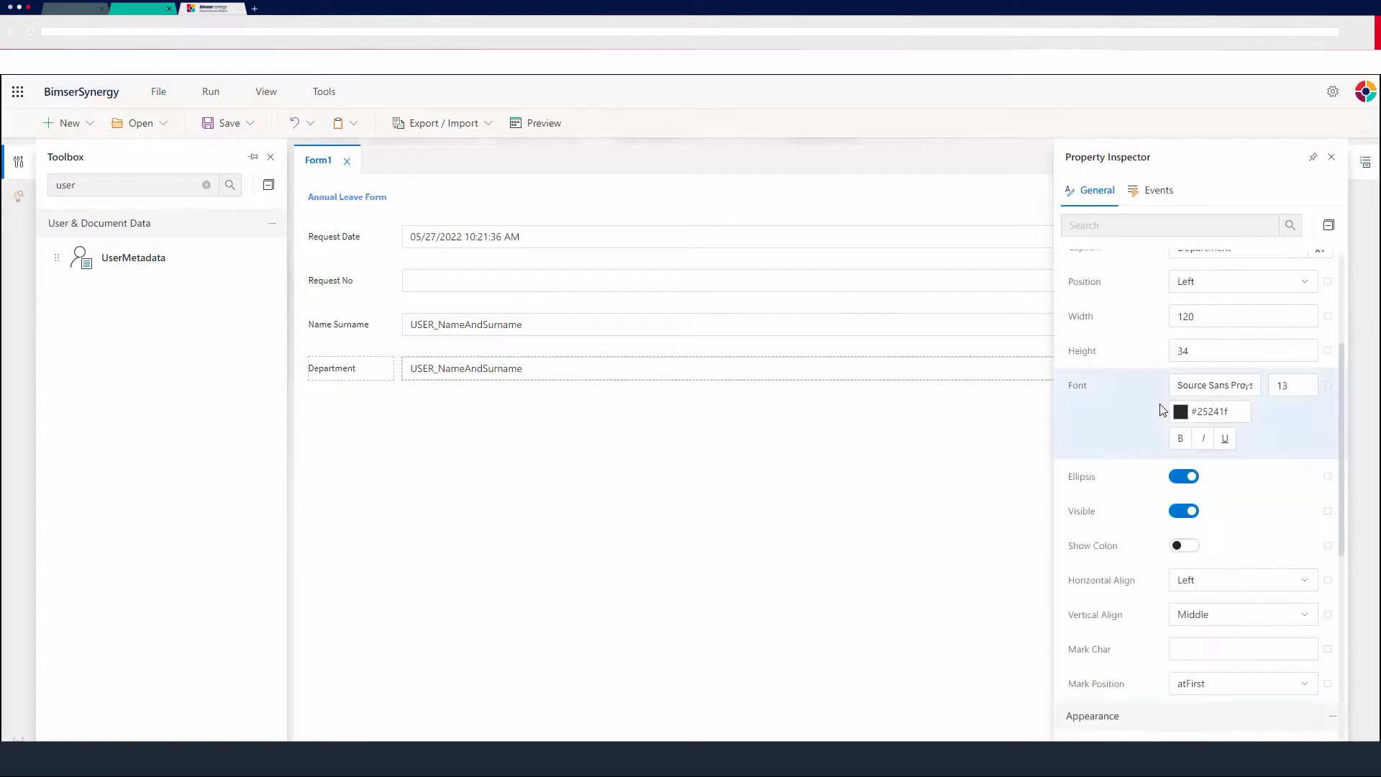
pyautogui.scroll(-1, 1180, 493)
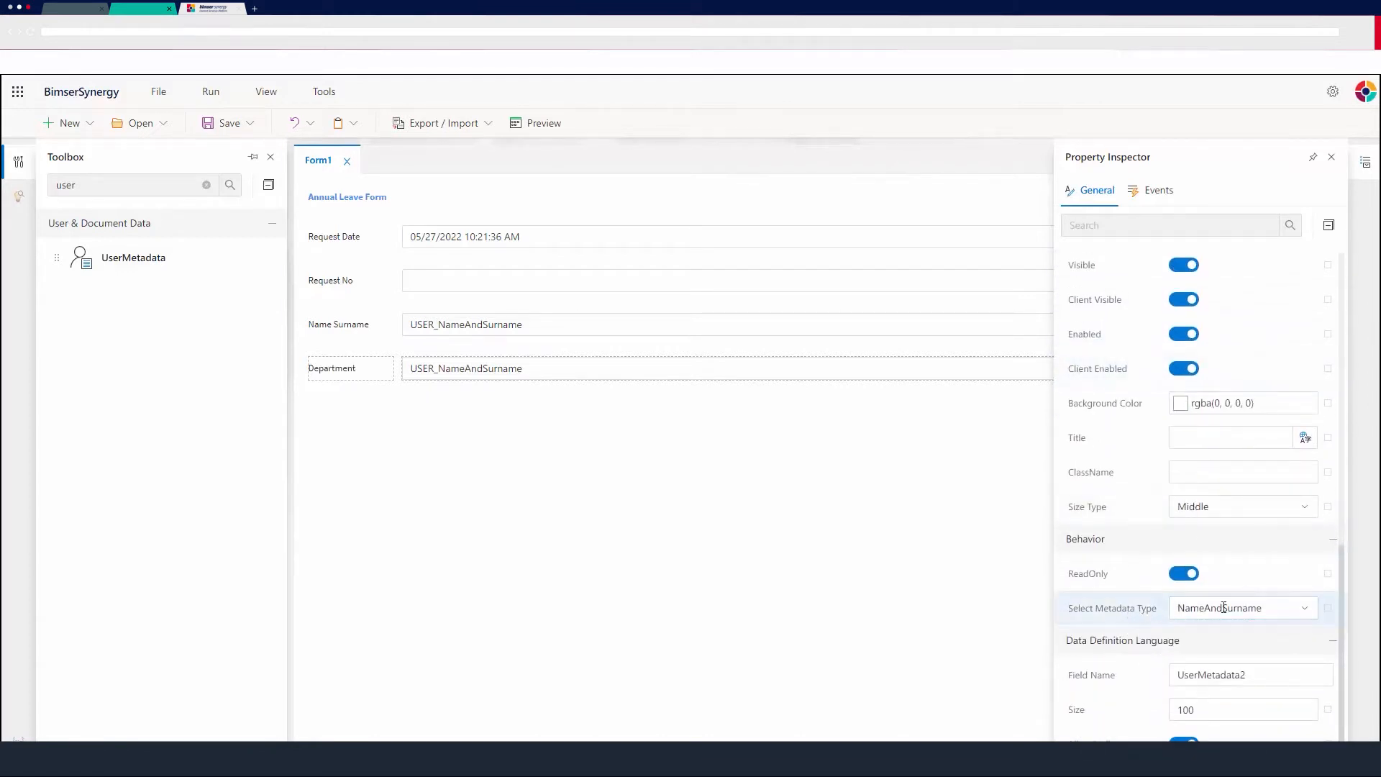
pyautogui.click(1309, 610)
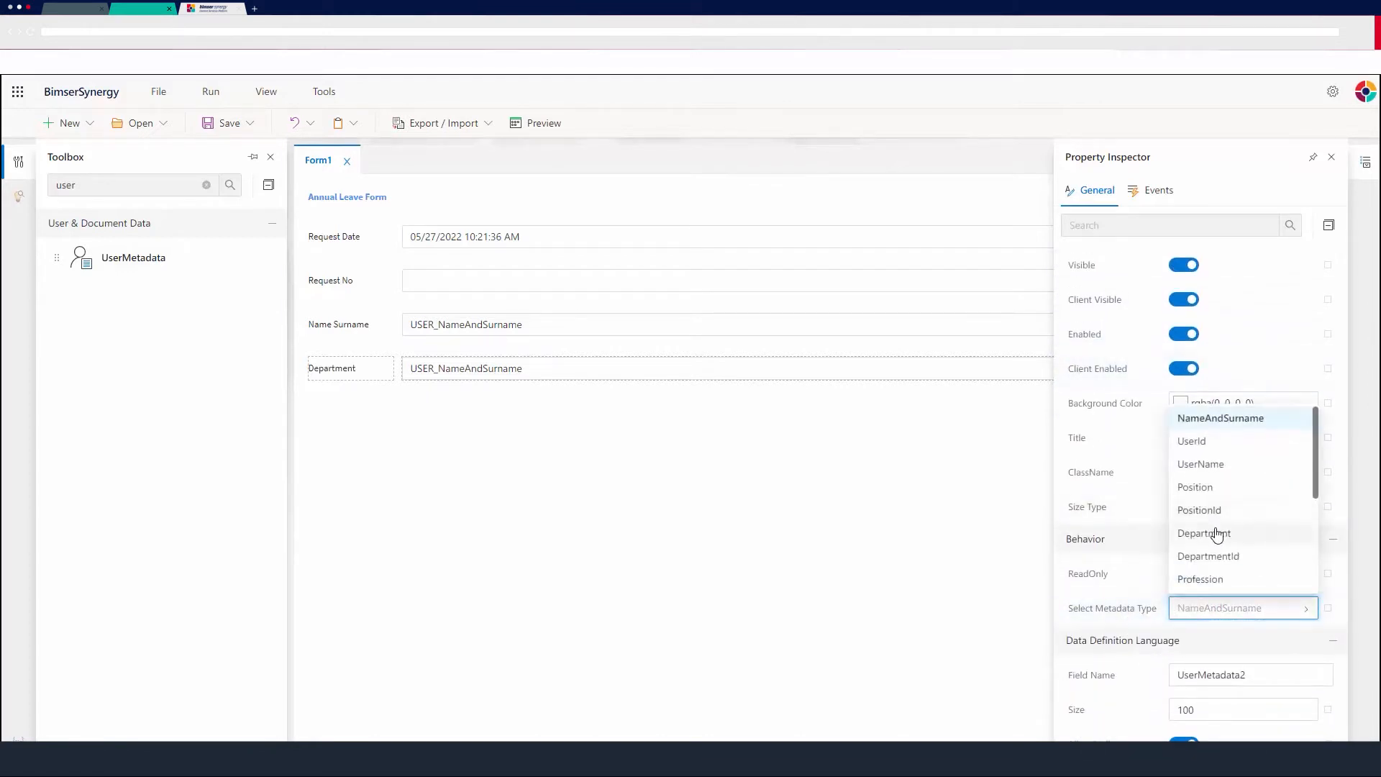
pyautogui.click(1216, 533)
pyautogui.click(1304, 605)
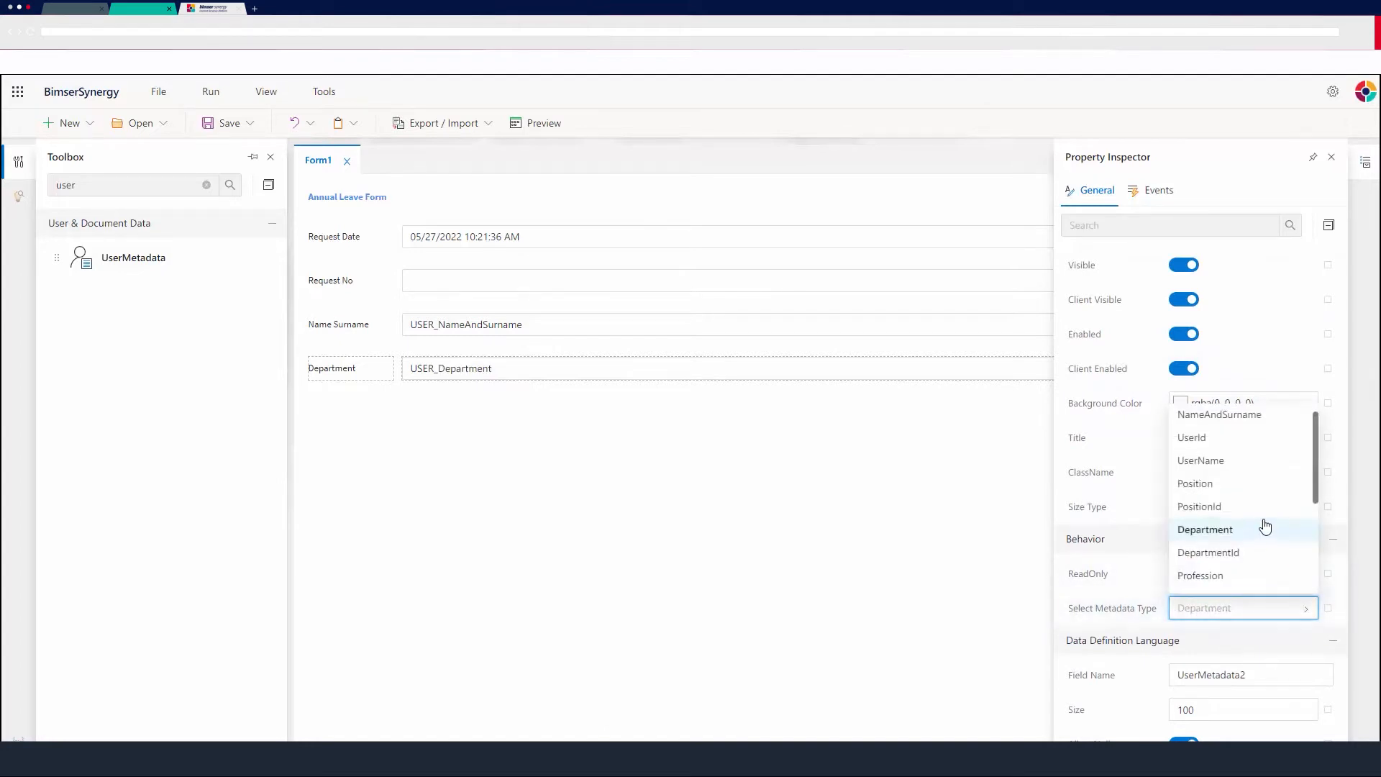
pyautogui.scroll(-2, 1258, 546)
pyautogui.scroll(2, 1215, 453)
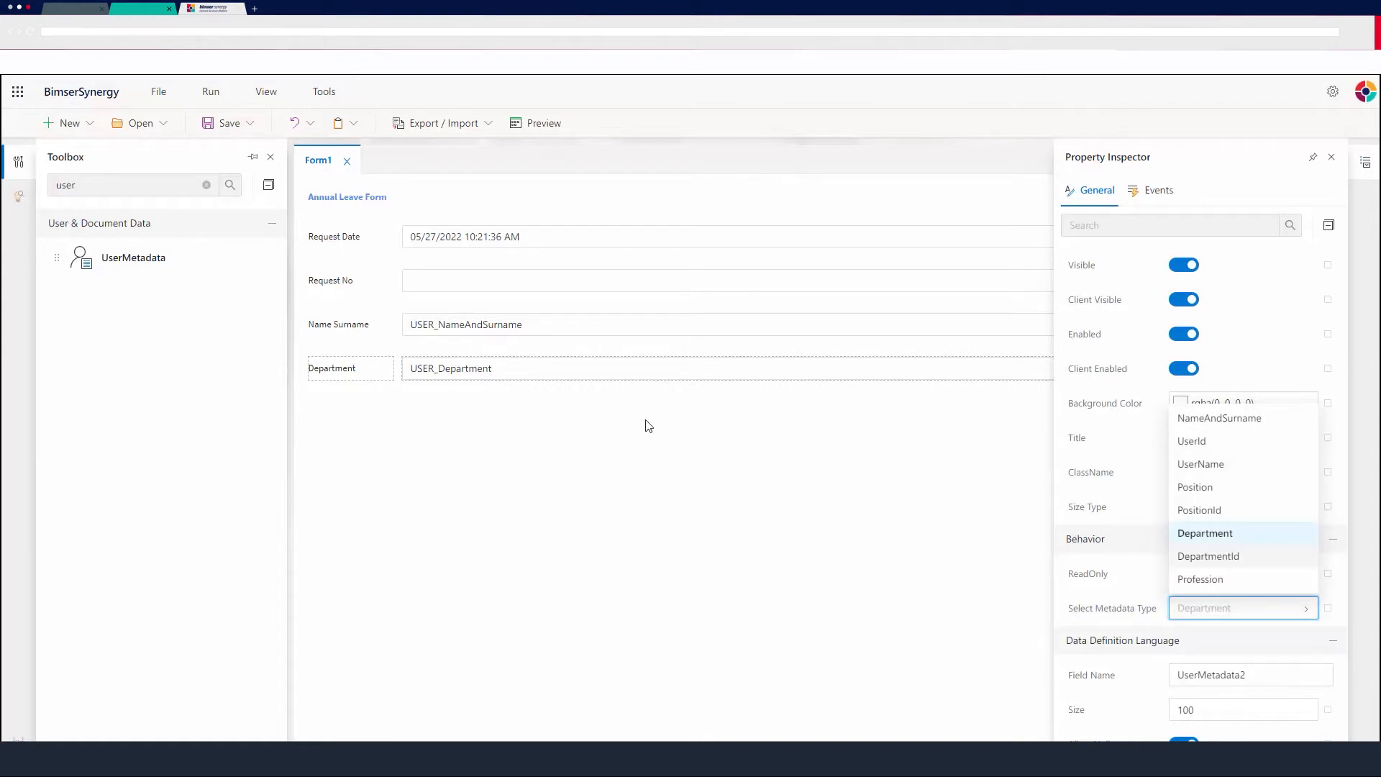
pyautogui.click(1307, 608)
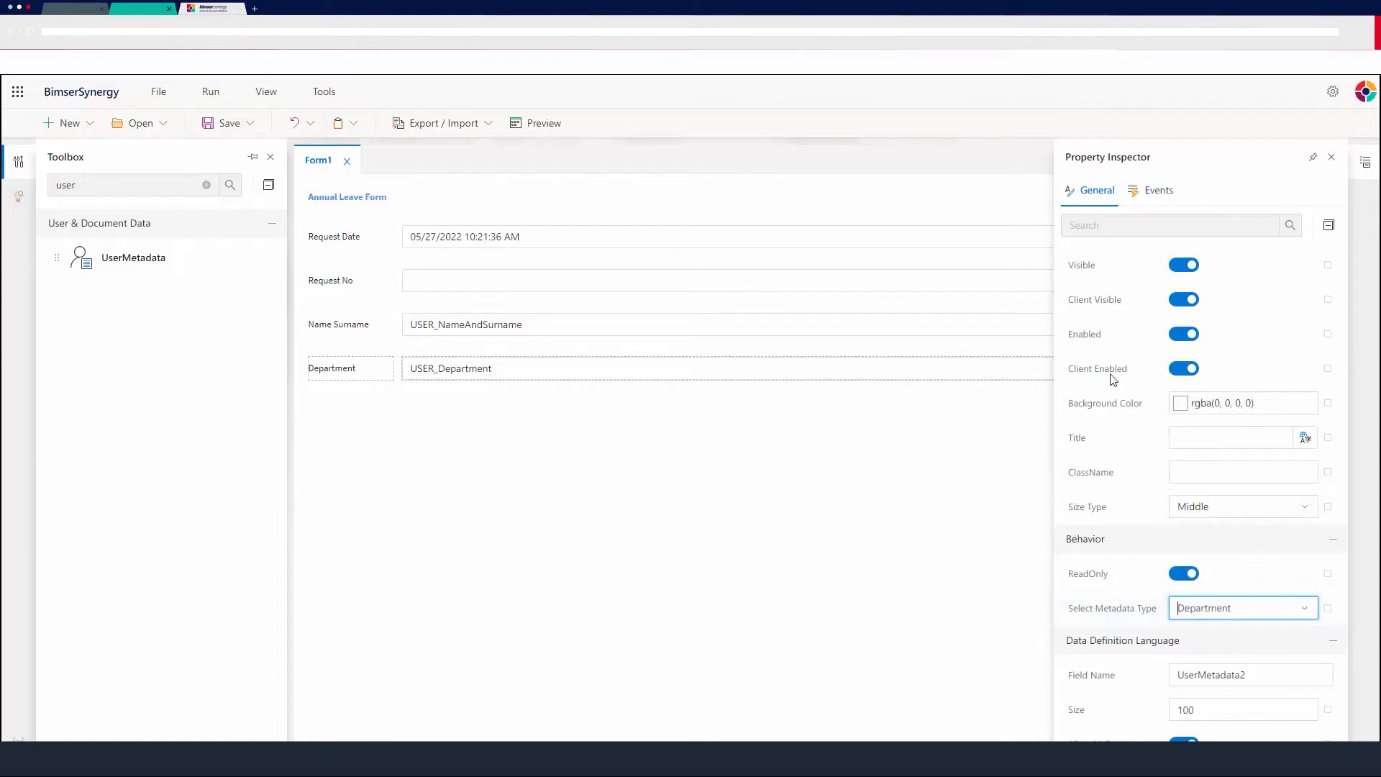
pyautogui.scroll(10, 1184, 425)
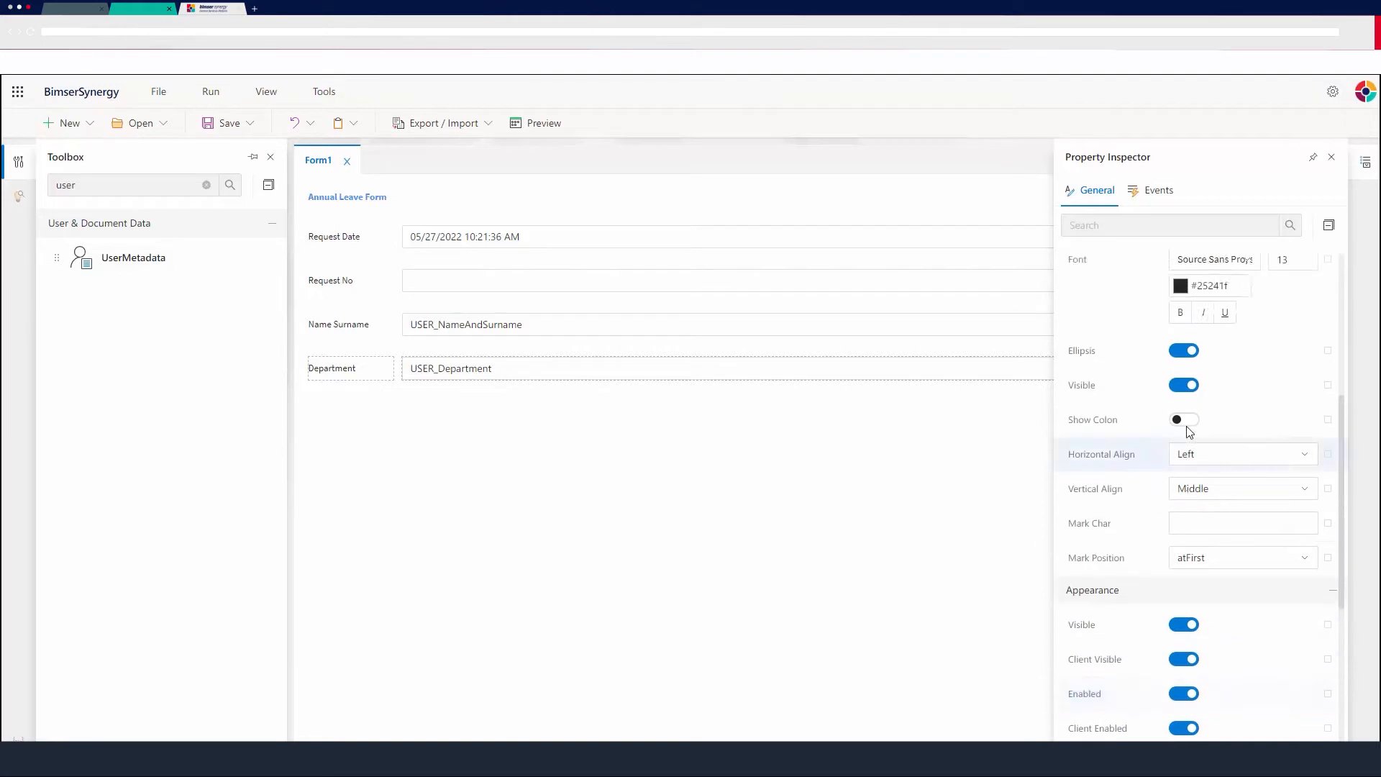
pyautogui.click(1332, 159)
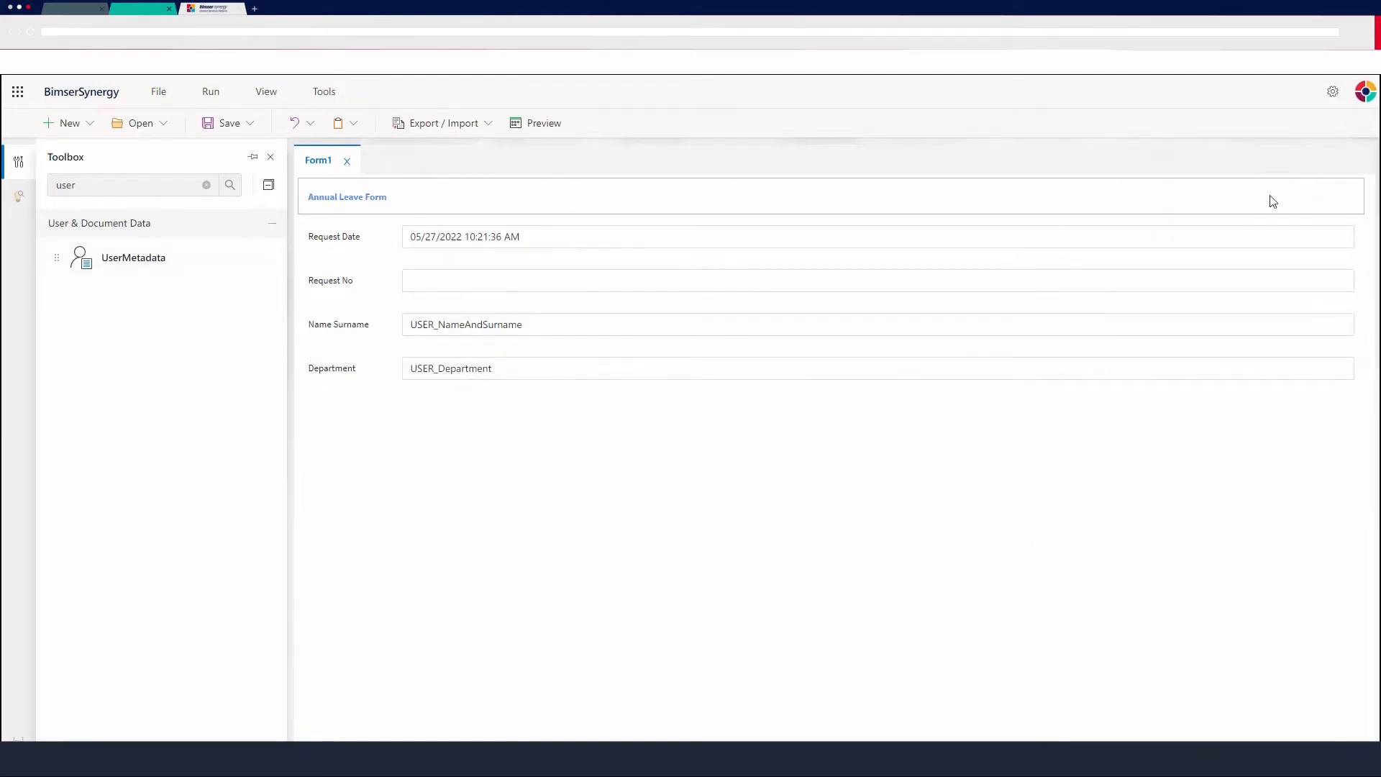
# Add a Divider below the Department field.
pyautogui.click(118, 182)
pyautogui.doubleClick(117, 182)
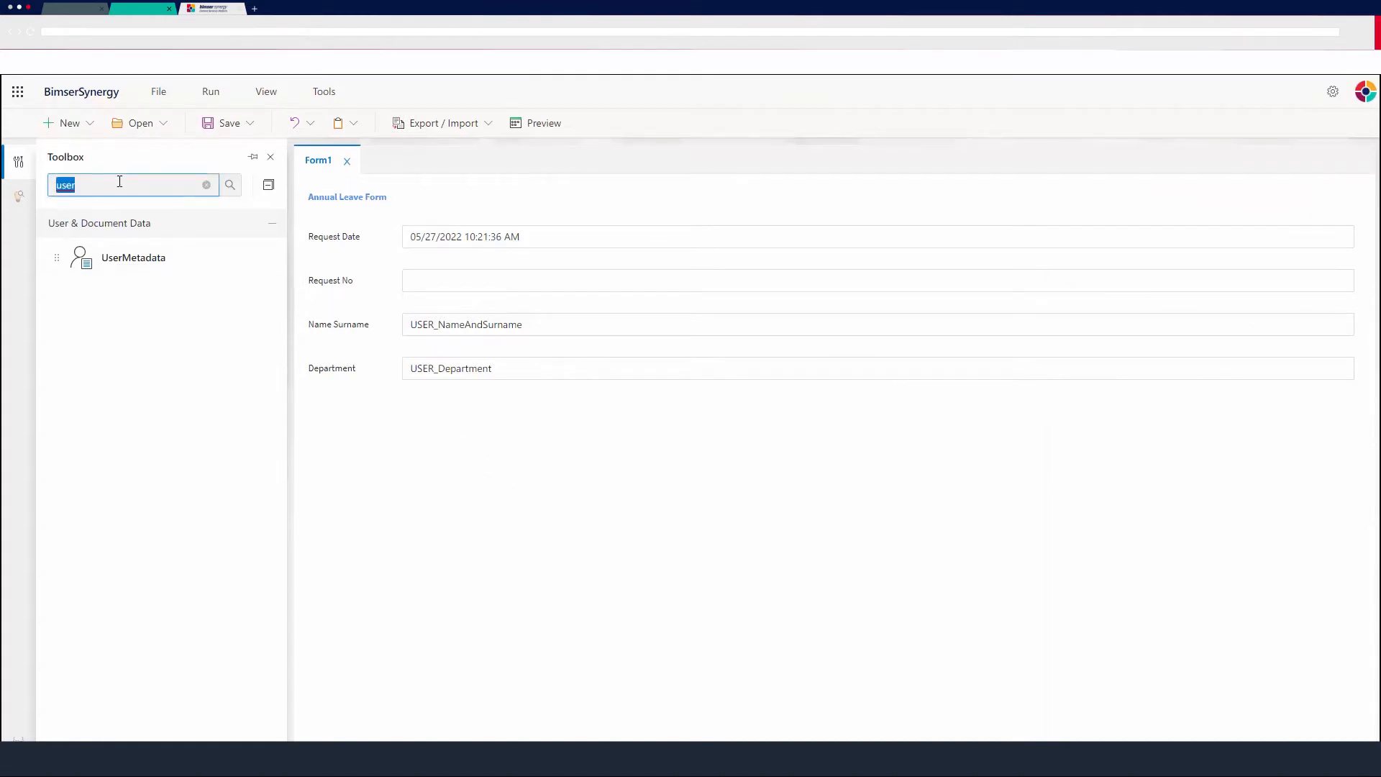
pyautogui.write('divid')
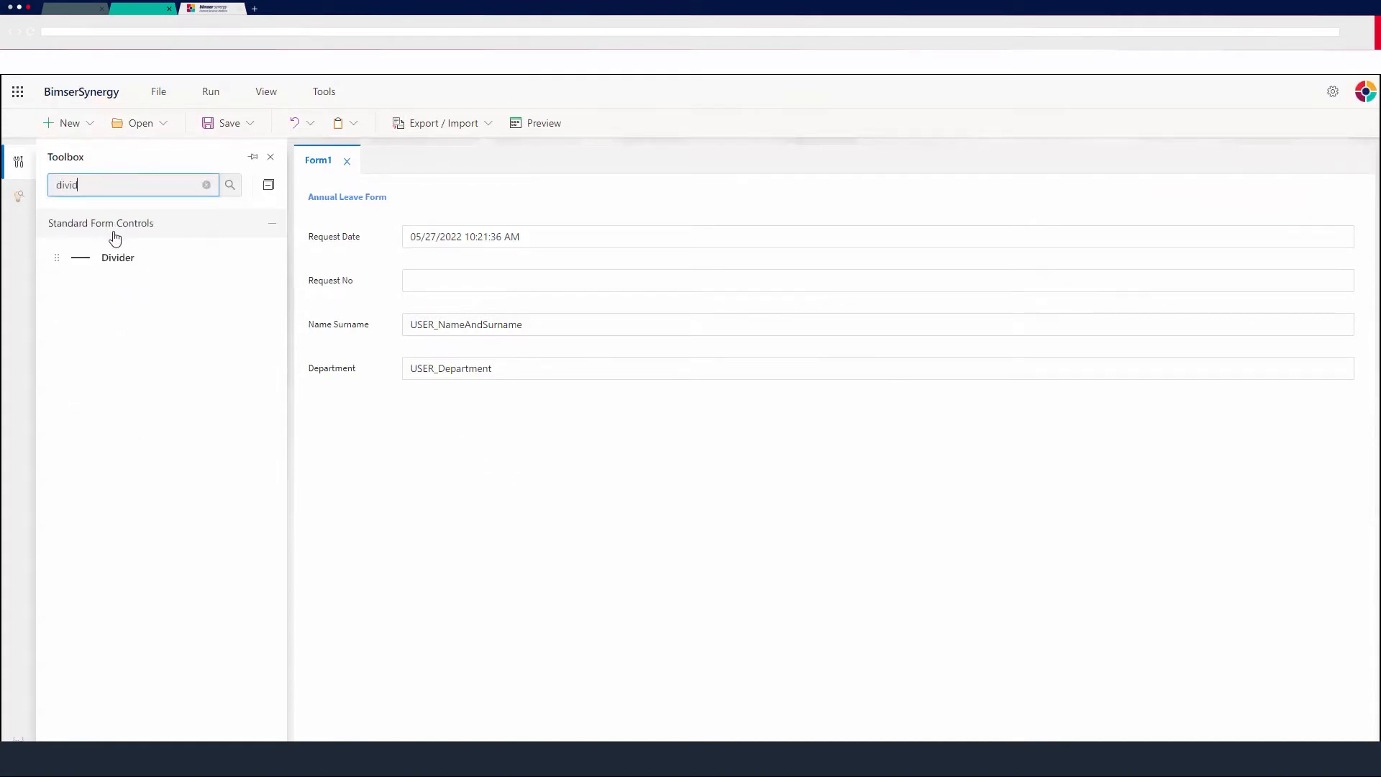
pyautogui.moveTo(123, 261); pyautogui.dragTo(591, 423)
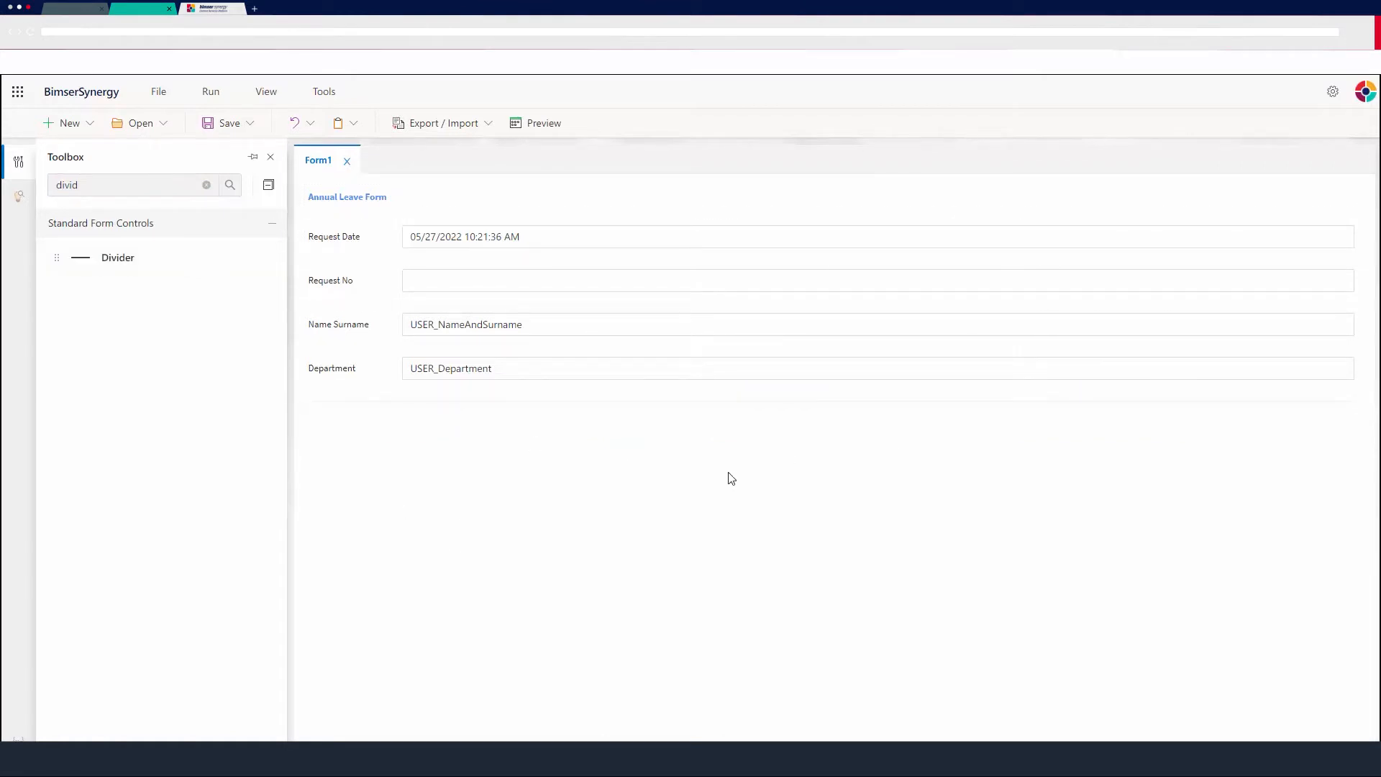
# Add two DateTimePicker controls side by side below the divider.
pyautogui.doubleClick(129, 185)
pyautogui.write('date')
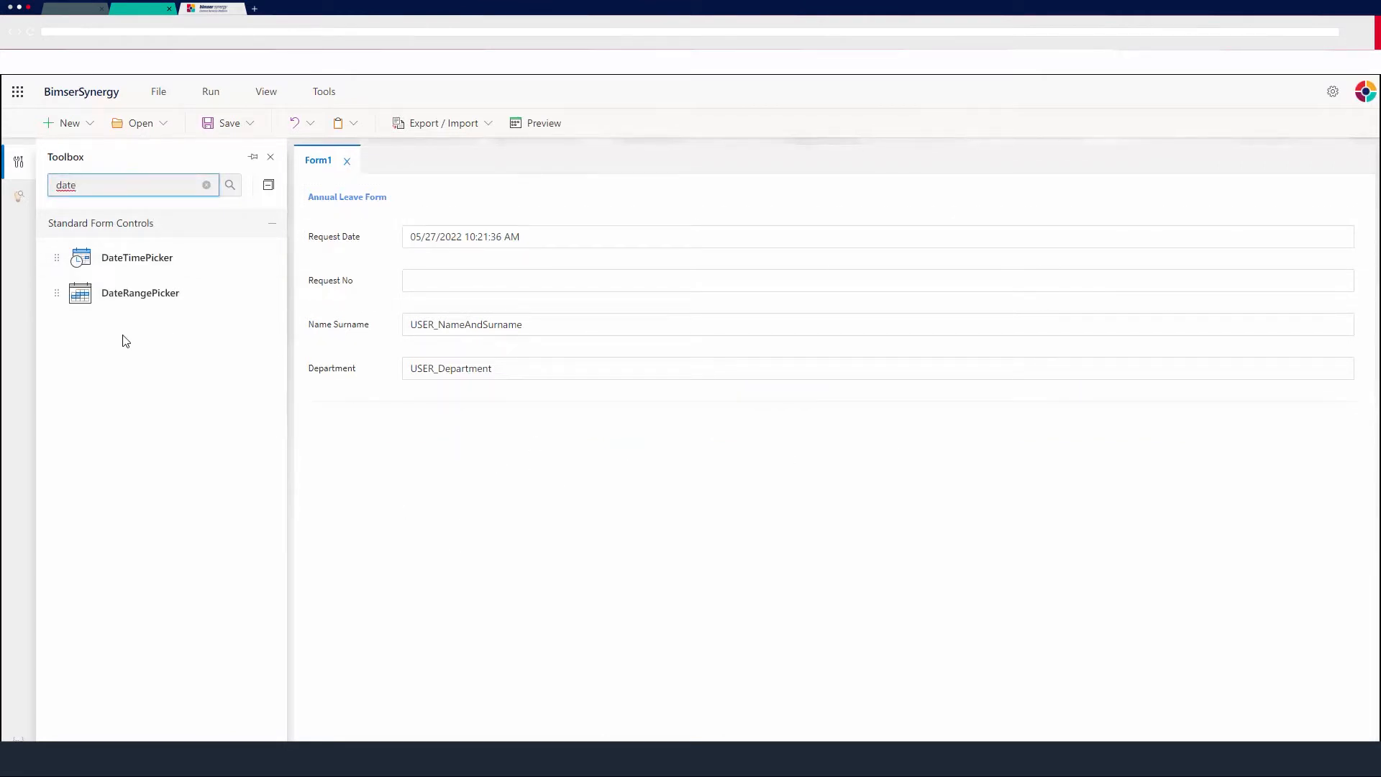
pyautogui.moveTo(107, 258); pyautogui.dragTo(422, 429)
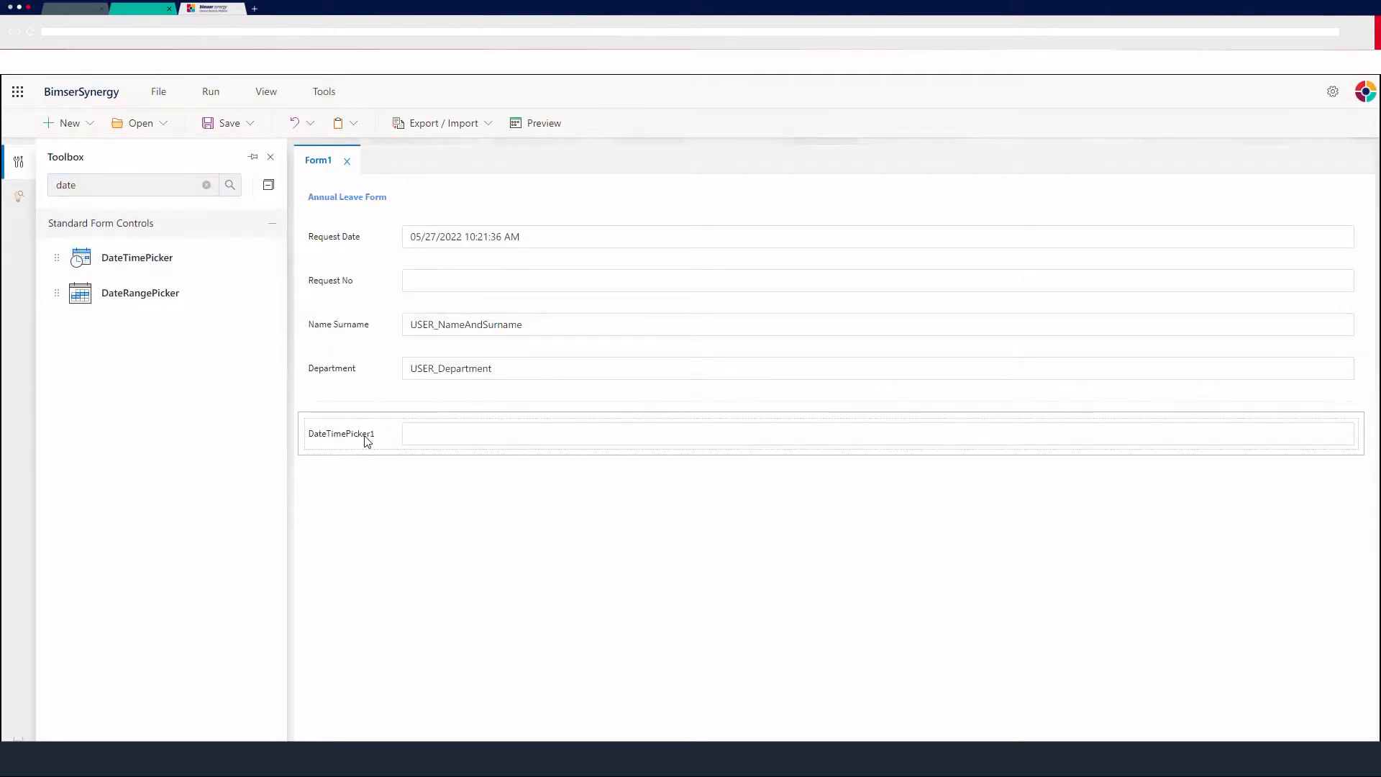
pyautogui.moveTo(222, 259); pyautogui.dragTo(1024, 437)
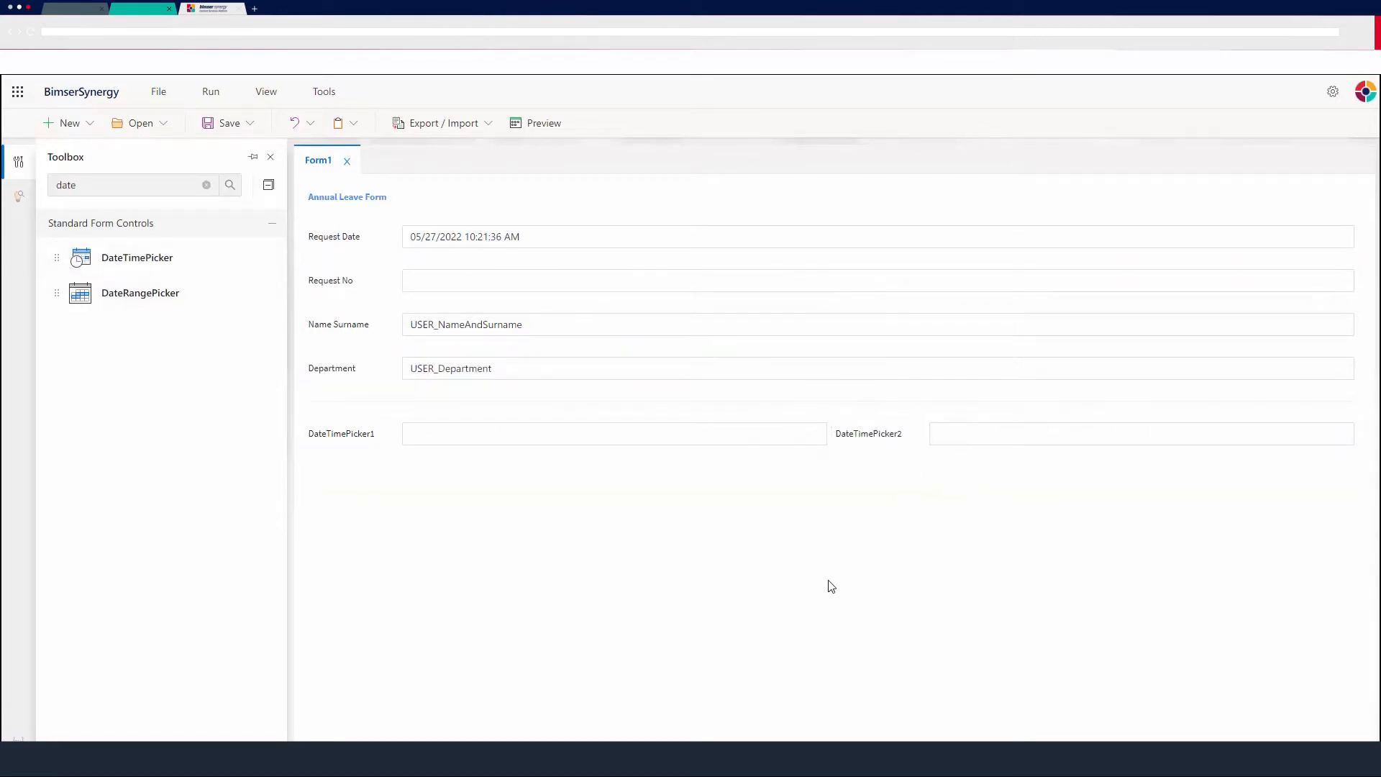
# Set the first DateTimePicker's caption to Start Date.
pyautogui.click(513, 431)
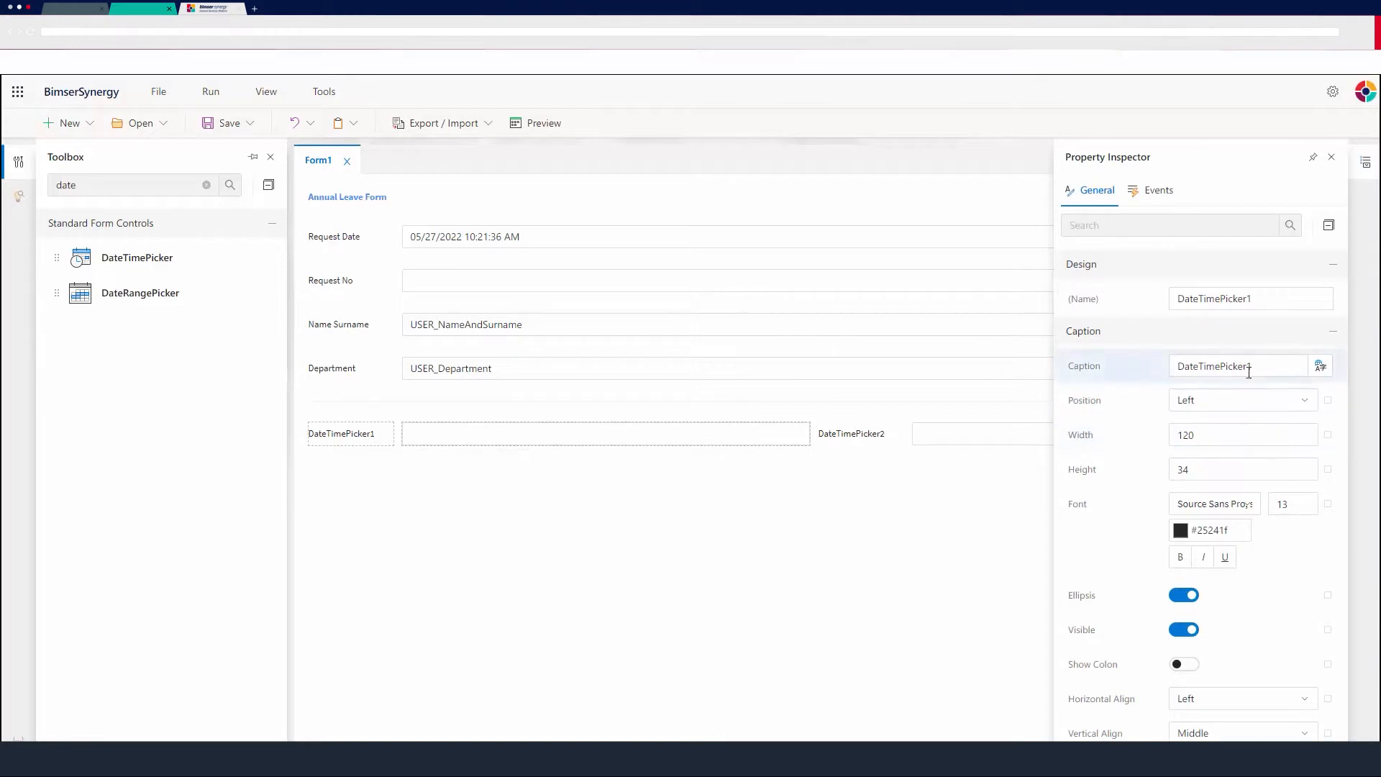
pyautogui.moveTo(1262, 362); pyautogui.dragTo(1108, 362)
pyautogui.press('BackSpace')
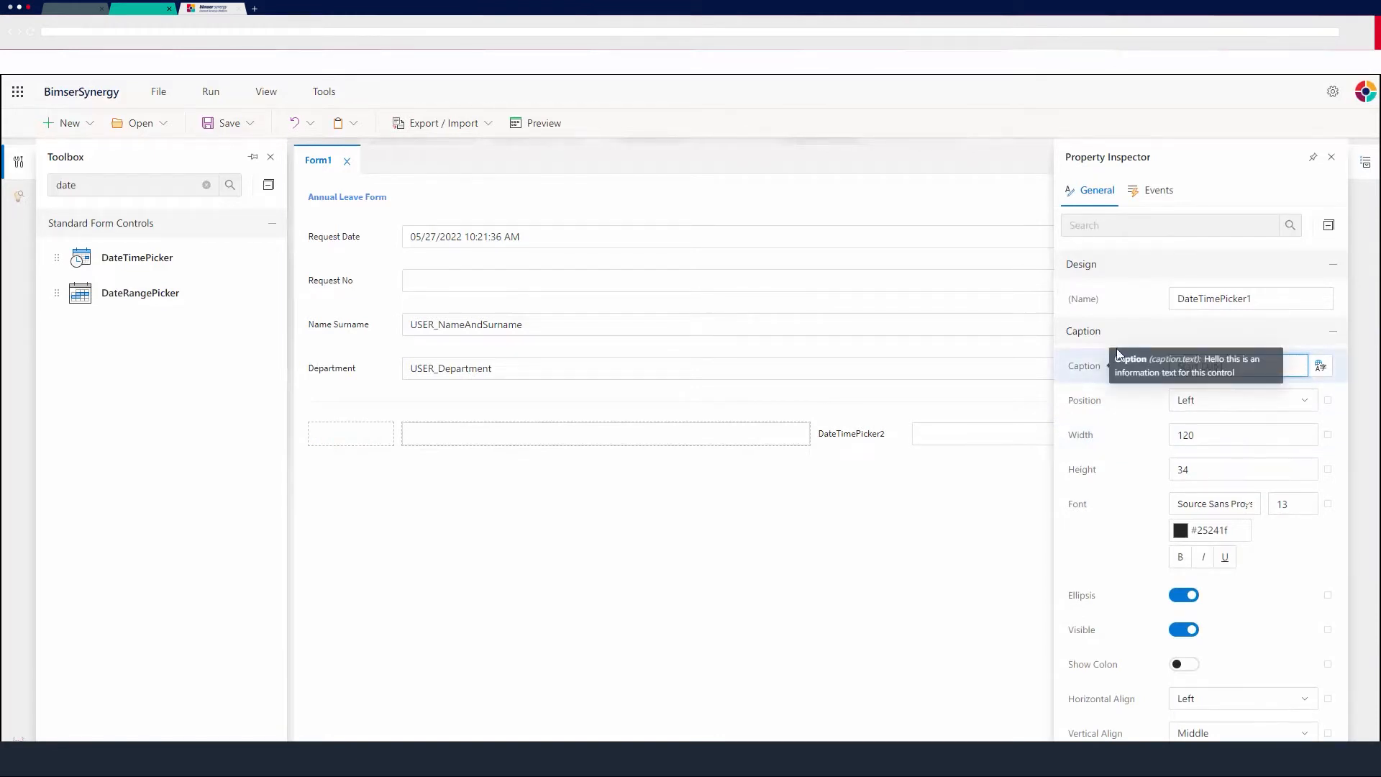
pyautogui.write('Start Date')
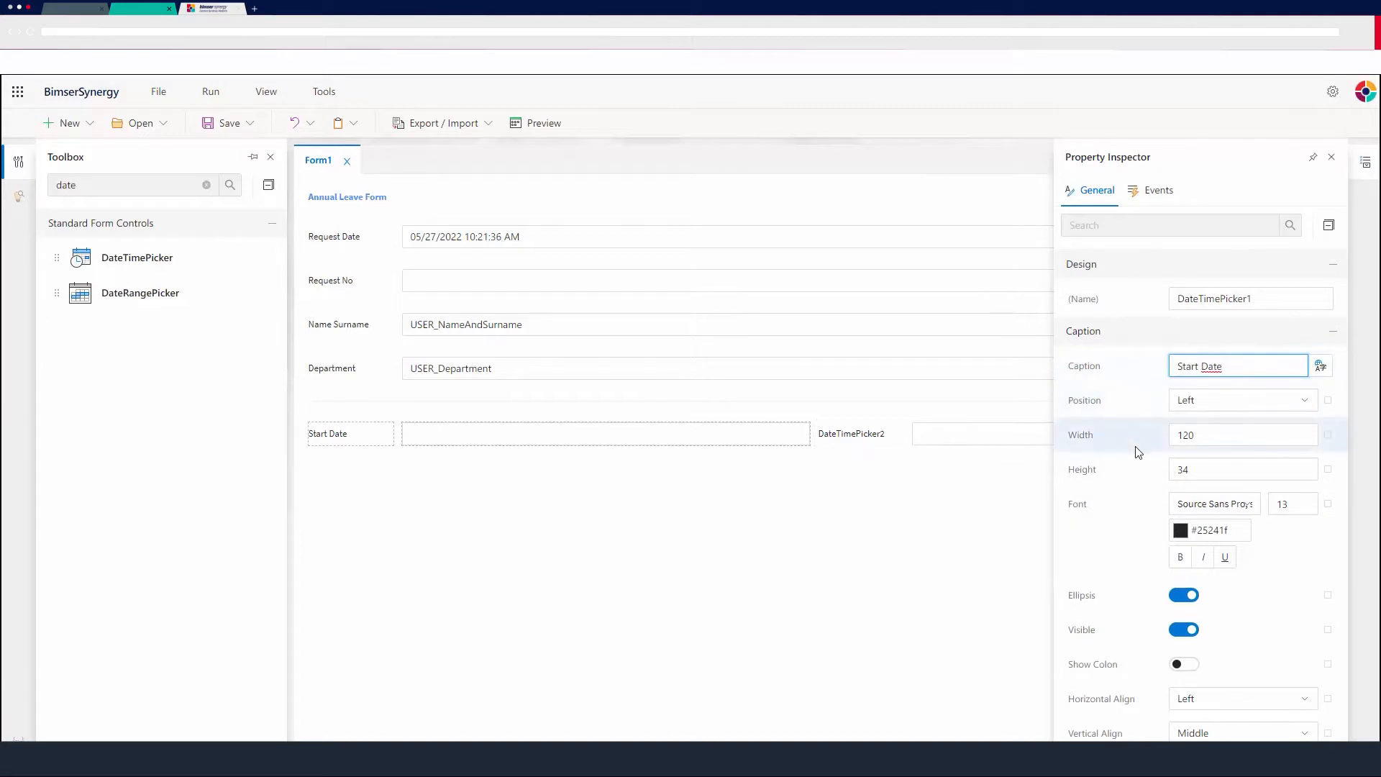
# Make the Start Date caption bold and mark the Start Date field as required.
pyautogui.scroll(-1, 1144, 447)
pyautogui.scroll(1, 1161, 483)
pyautogui.click(1180, 557)
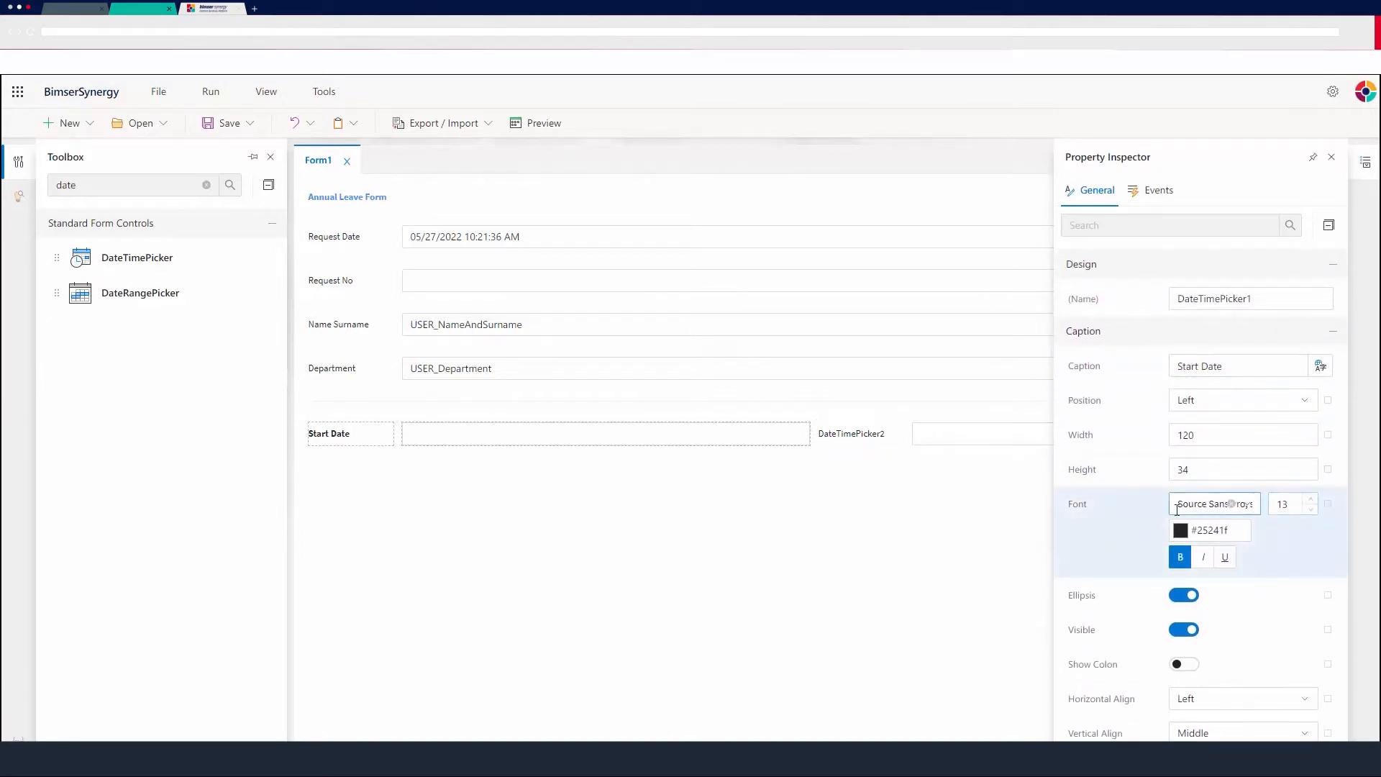
pyautogui.scroll(-12, 1160, 517)
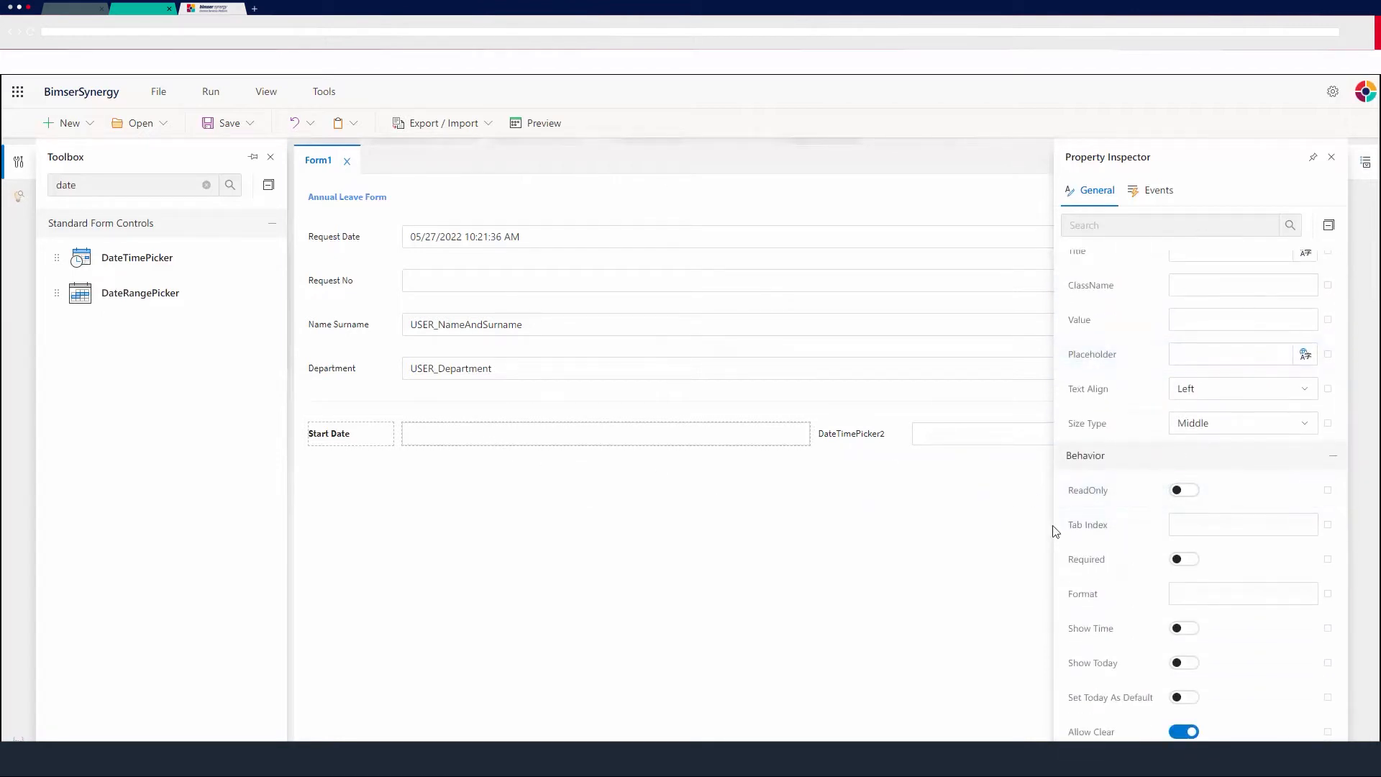
pyautogui.click(1190, 563)
# Enable Disable before on Start Date with disable-before days set to 1, then close the property inspector.
pyautogui.scroll(-3, 1149, 560)
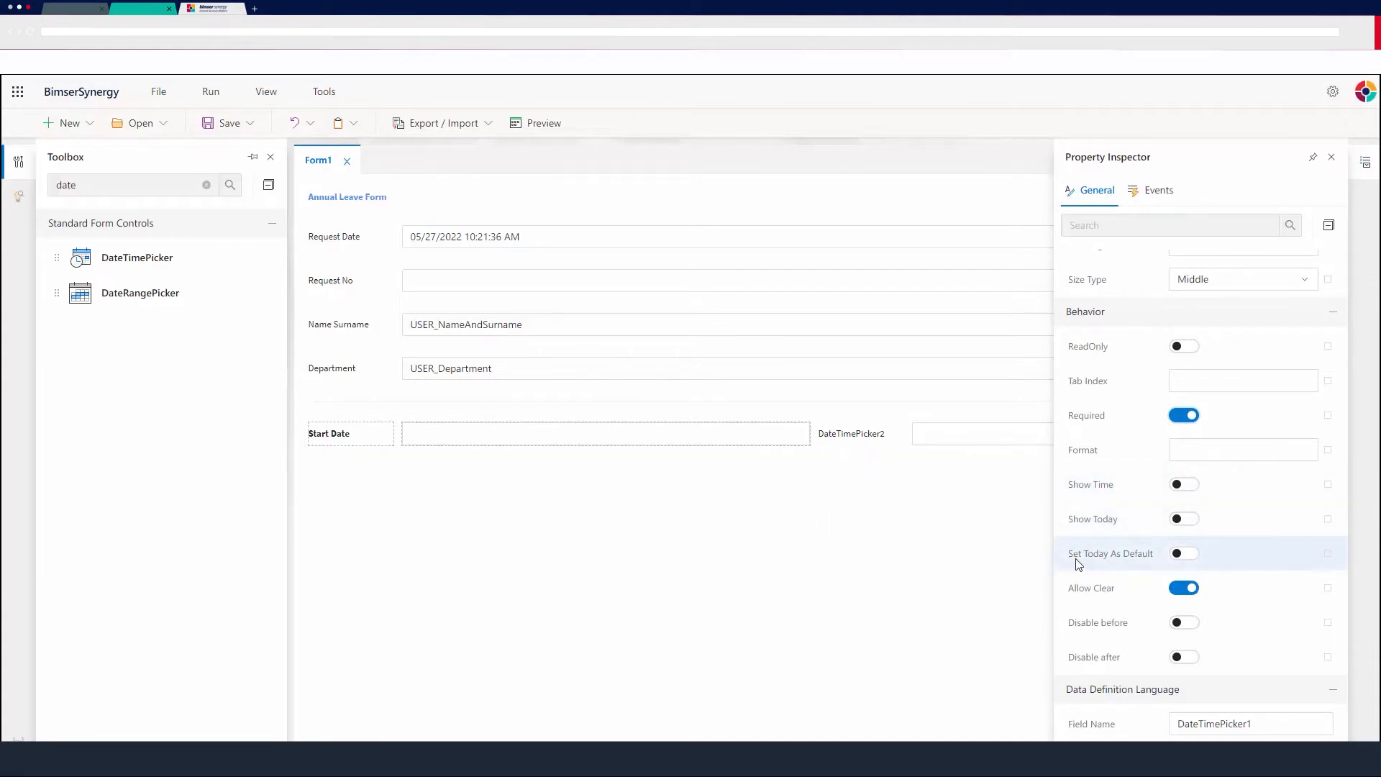
pyautogui.moveTo(1080, 564)
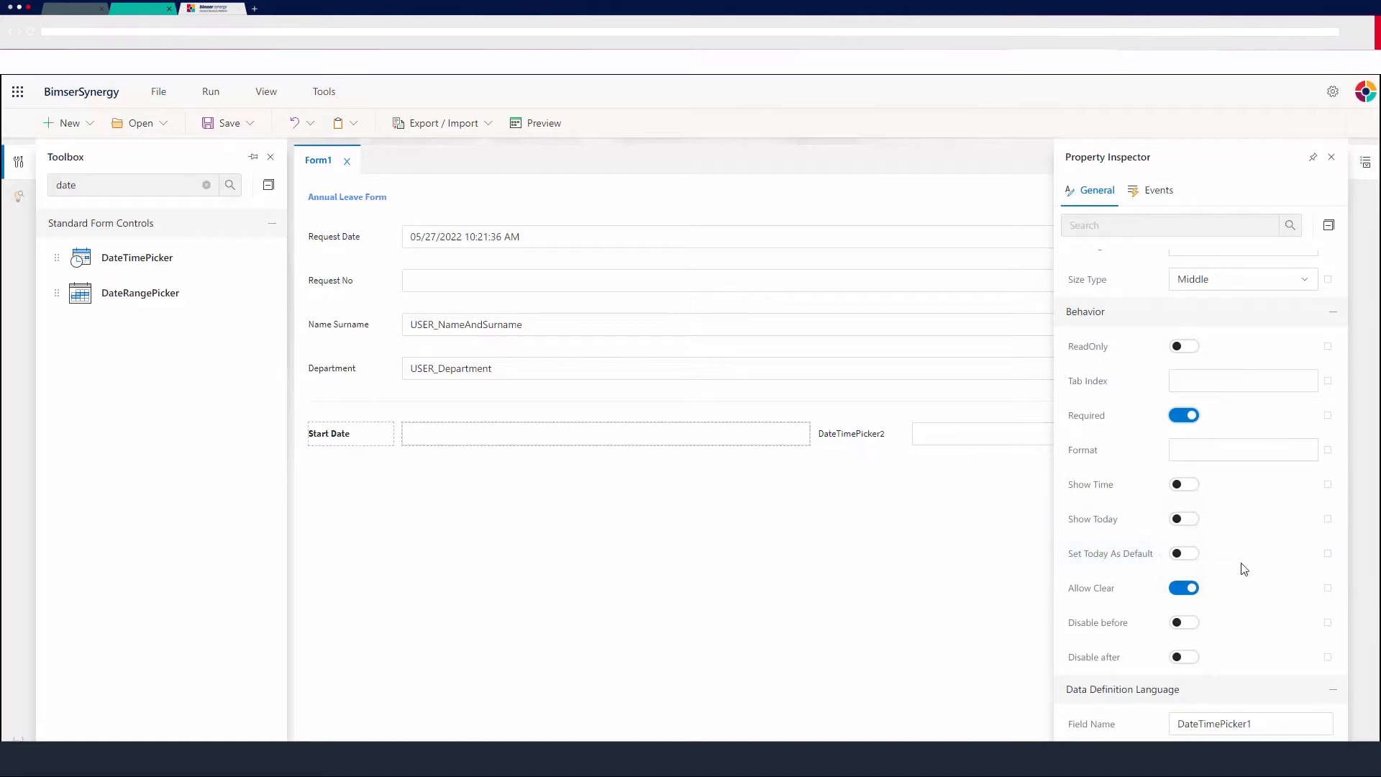
pyautogui.scroll(-1, 1154, 555)
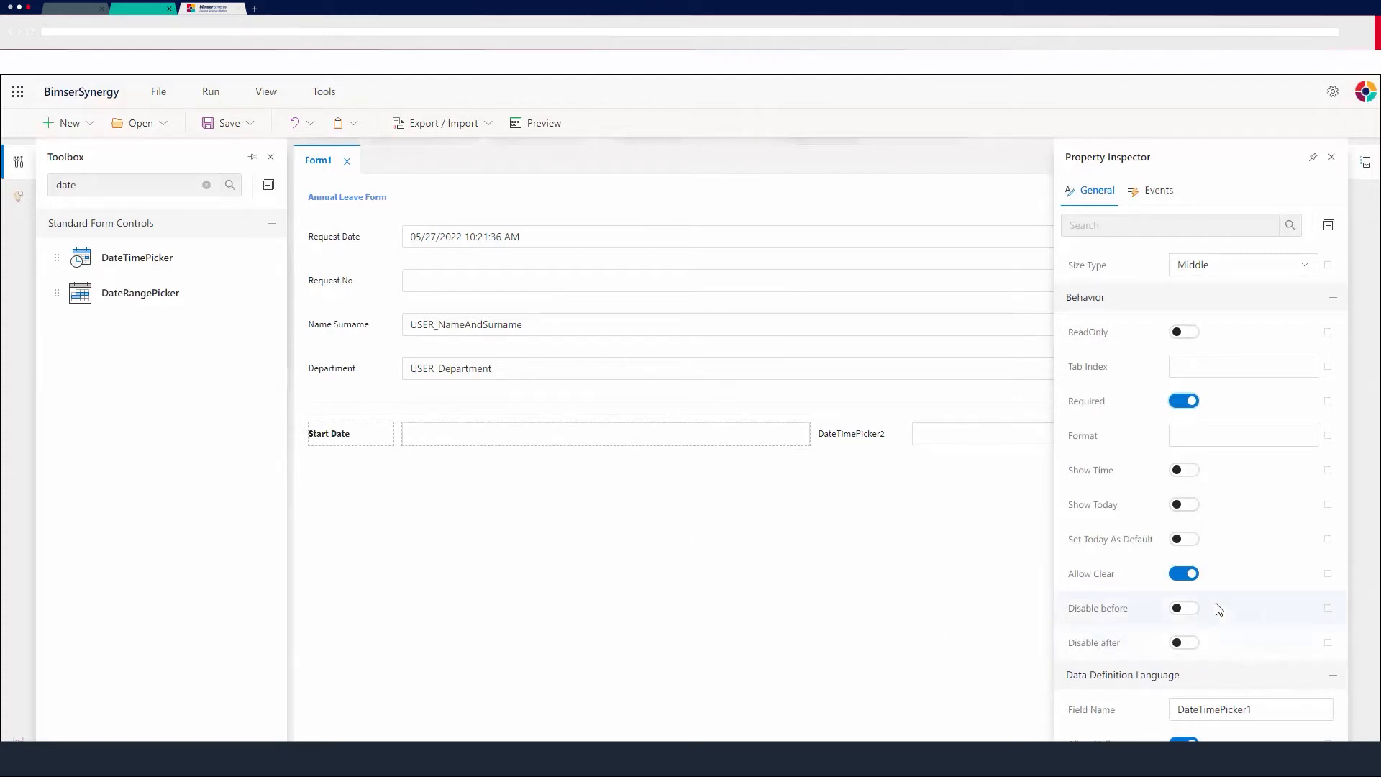
pyautogui.click(1183, 613)
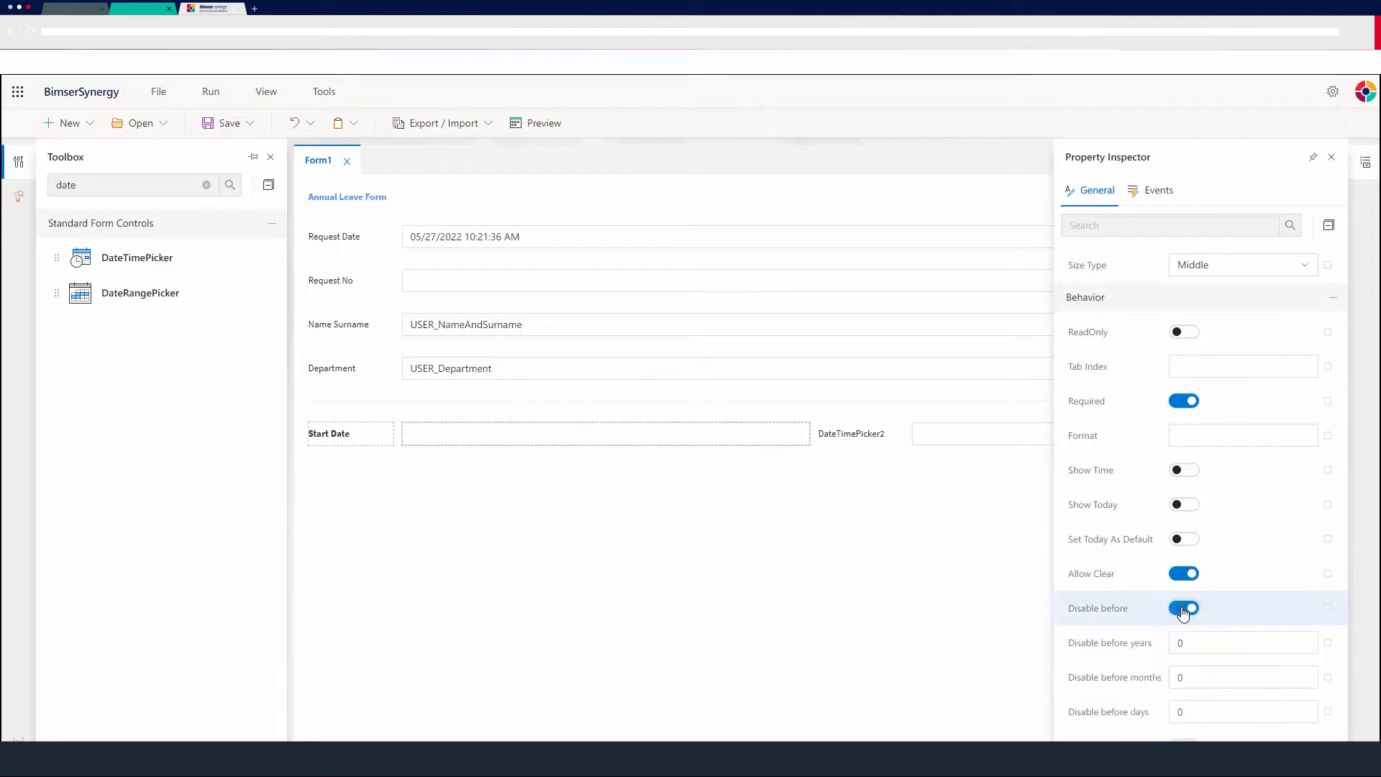
pyautogui.scroll(-1, 1123, 626)
pyautogui.doubleClick(1219, 640)
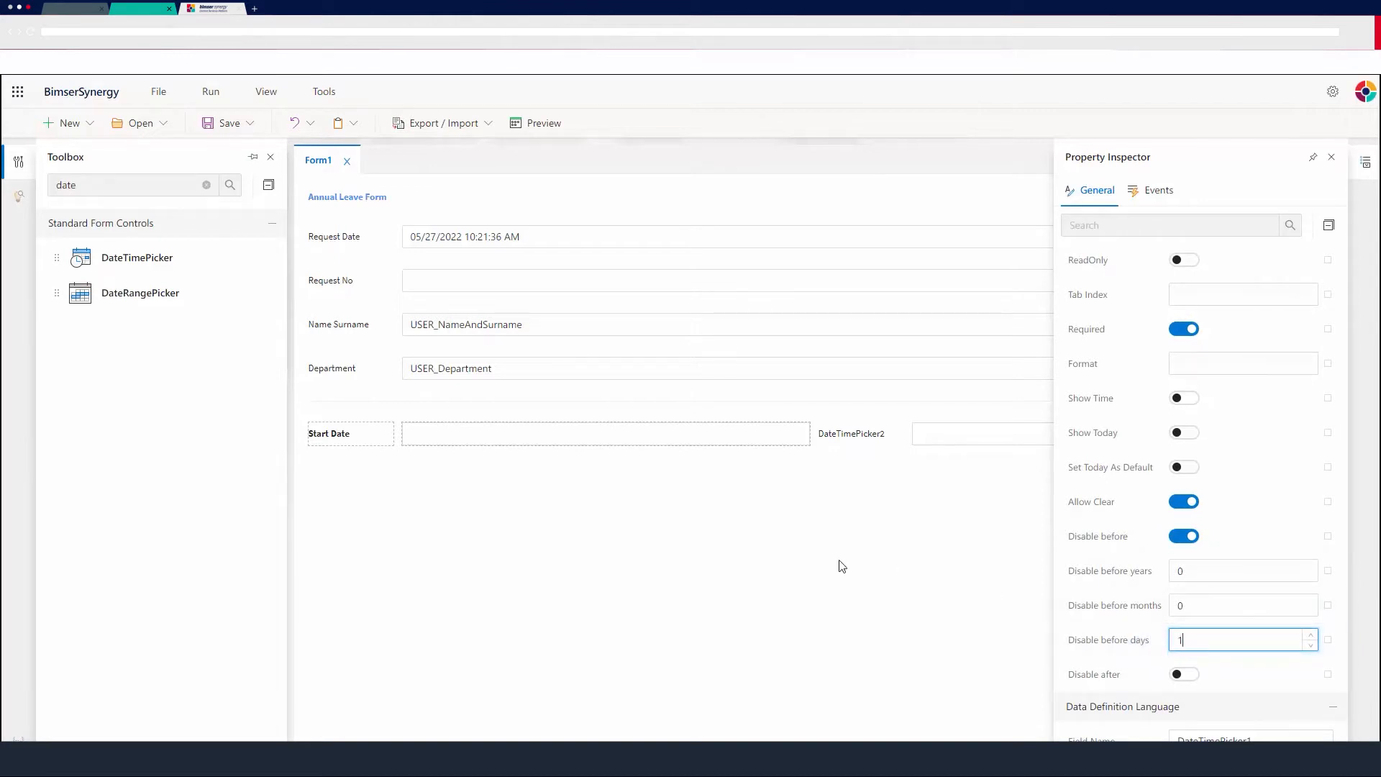
pyautogui.click(884, 557)
# Set the second DateTimePicker's caption to End Date.
pyautogui.click(933, 444)
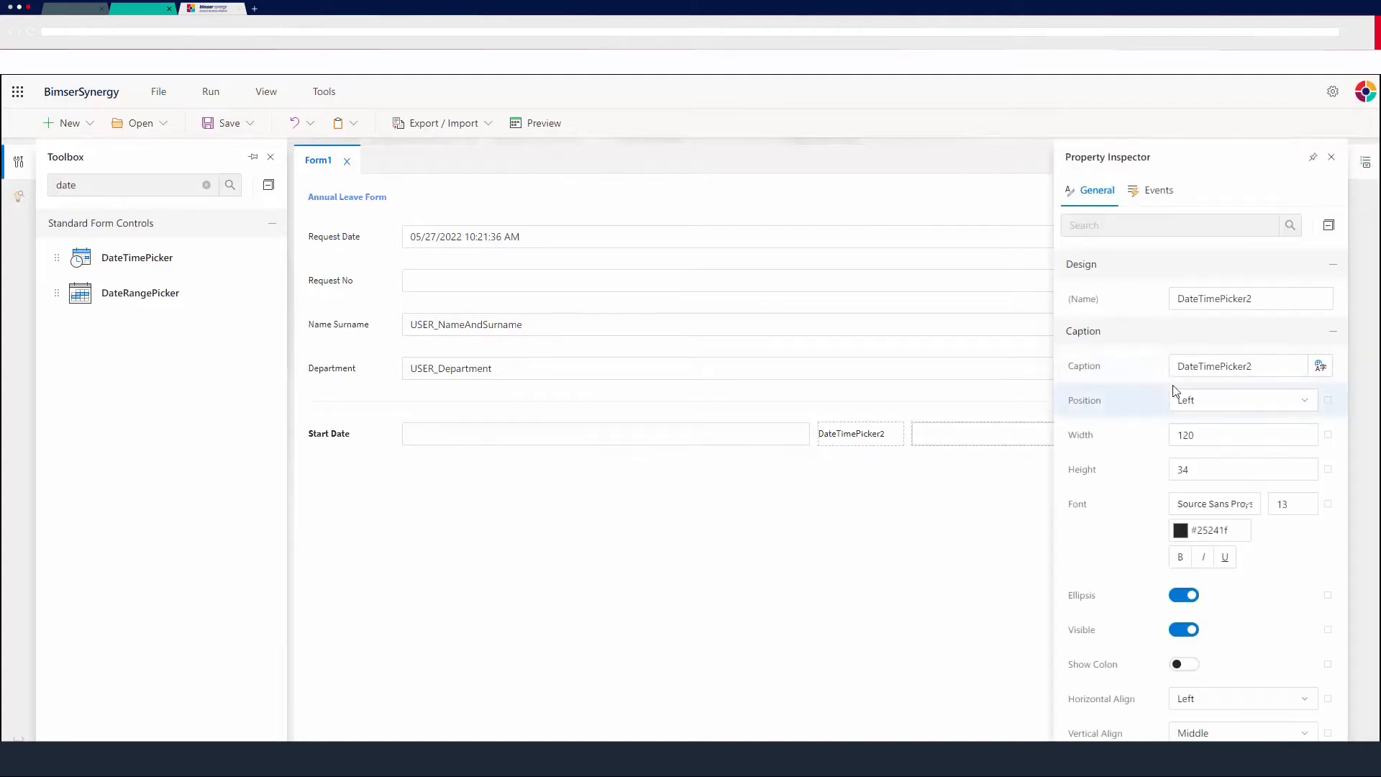
pyautogui.doubleClick(1193, 365)
pyautogui.moveTo(1019, 375); pyautogui.dragTo(1005, 370)
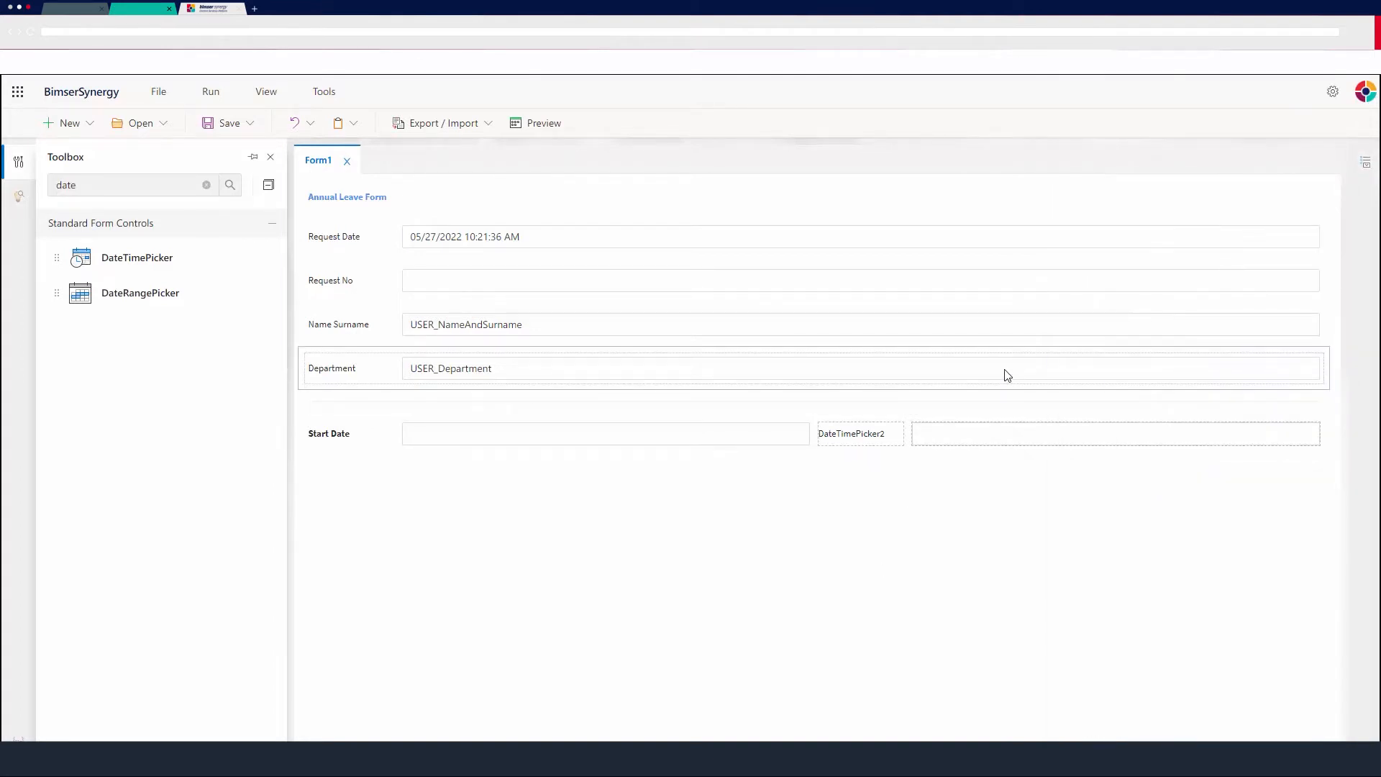
pyautogui.click(1034, 442)
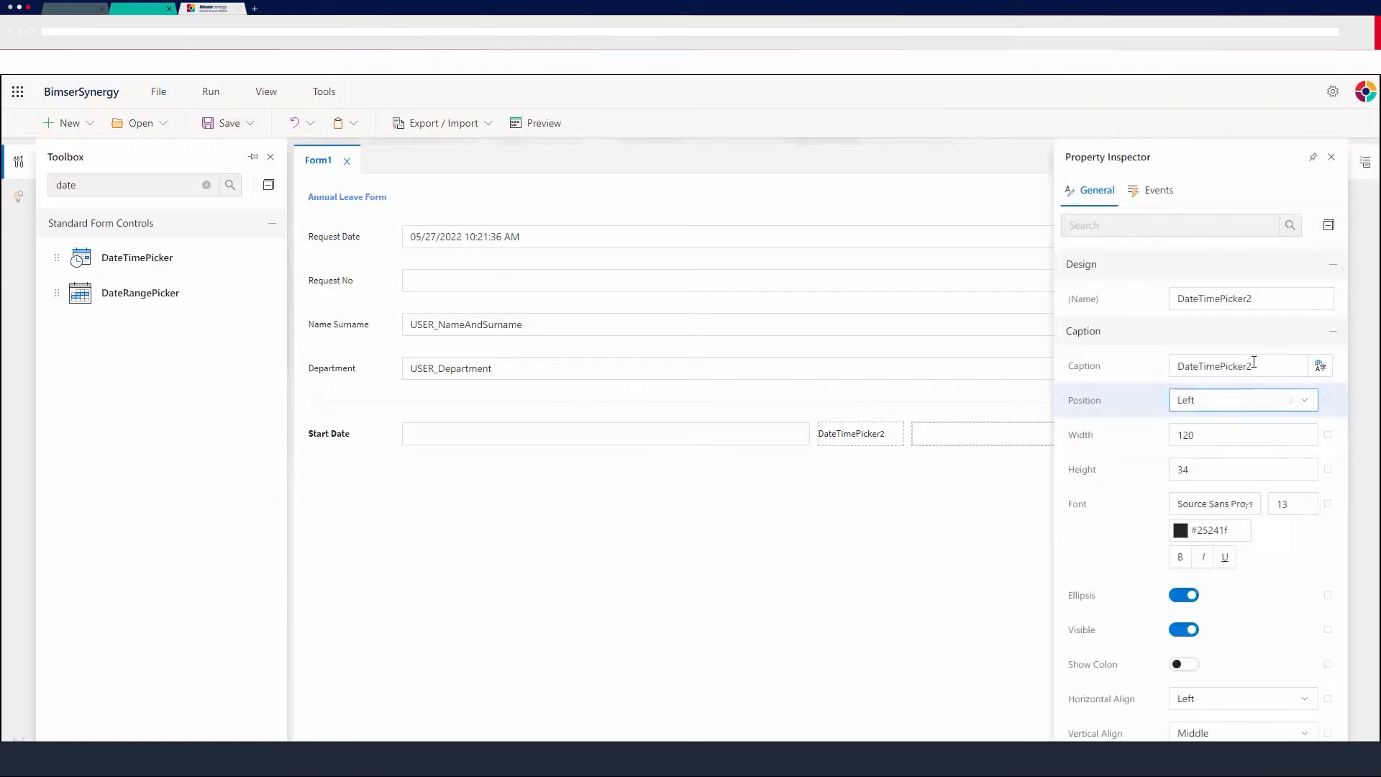
pyautogui.moveTo(1252, 365); pyautogui.dragTo(1056, 357)
pyautogui.write('End Date')
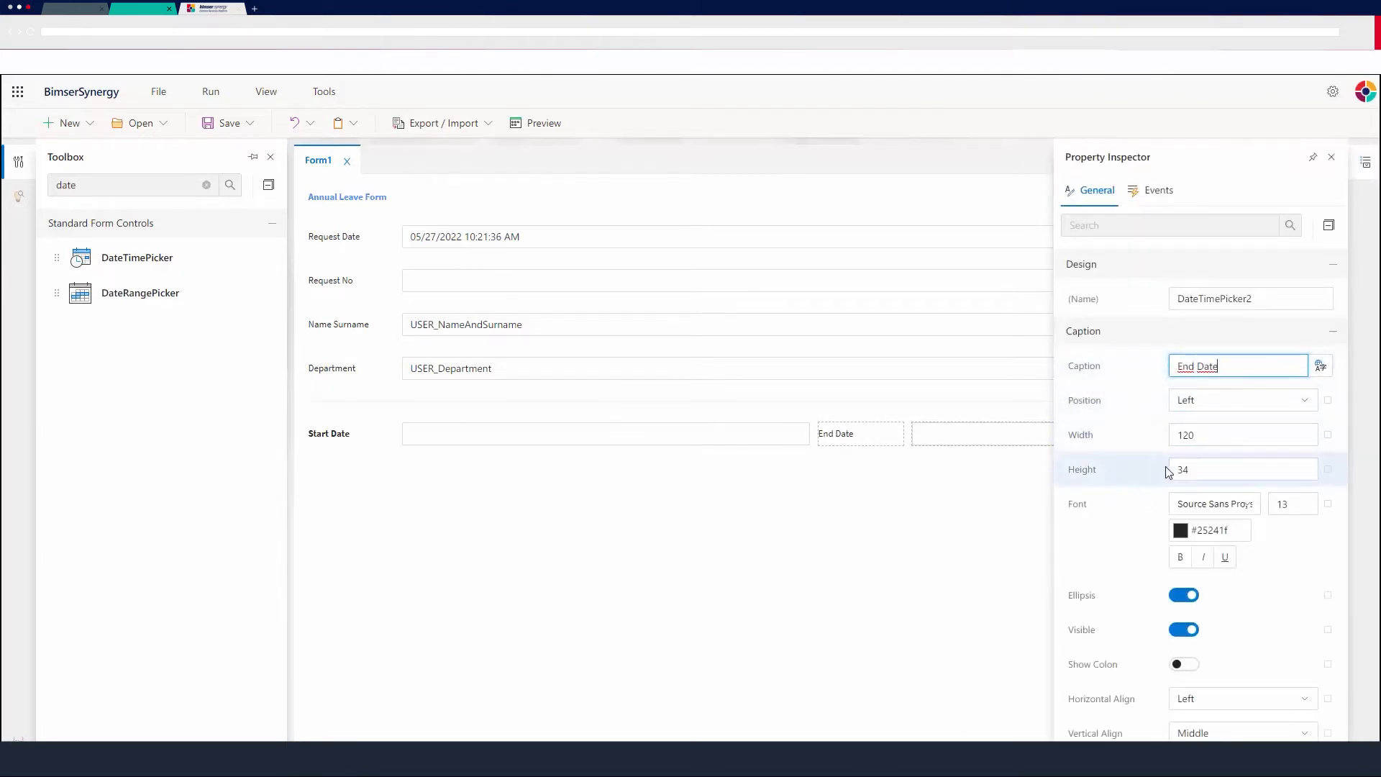
# Make the End Date caption bold and mark the End Date field as required.
pyautogui.click(1171, 556)
pyautogui.scroll(-7, 1162, 558)
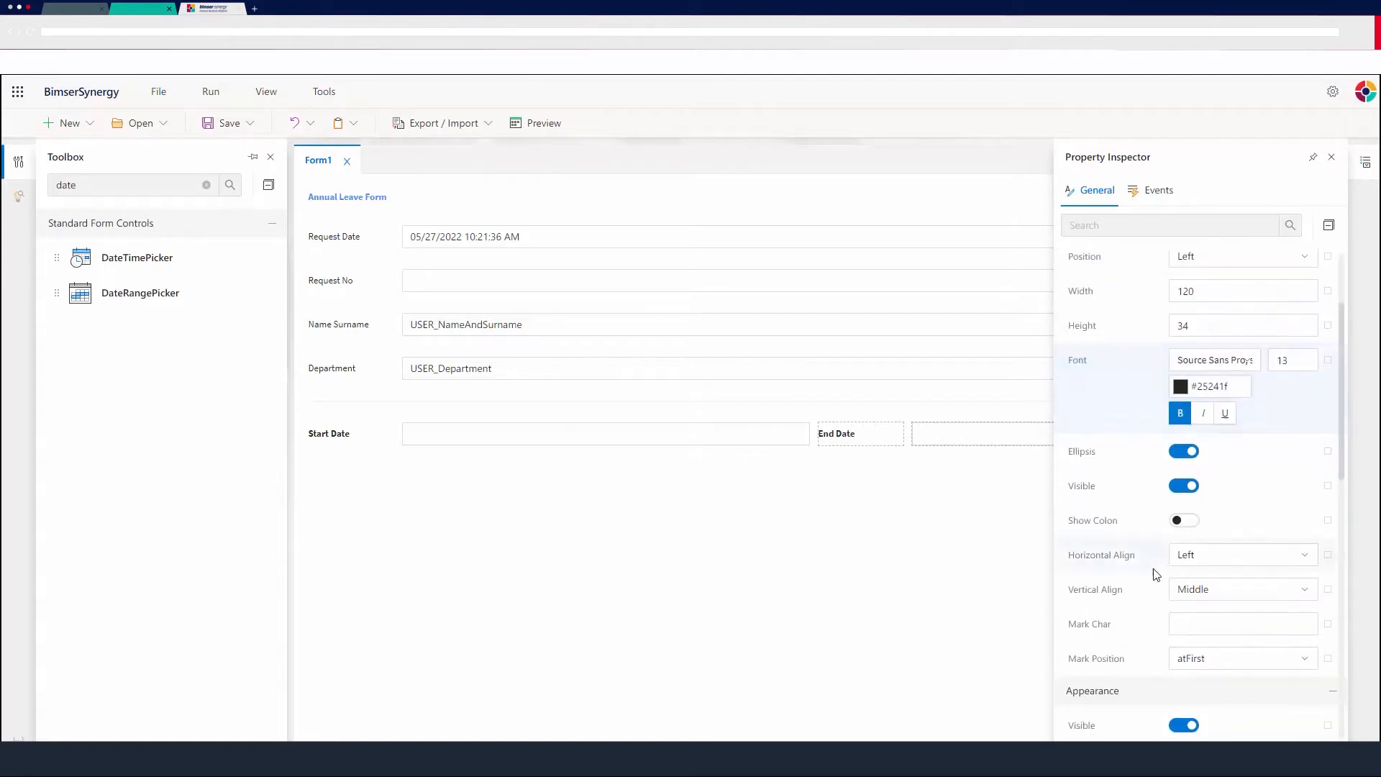
pyautogui.scroll(-5, 1150, 577)
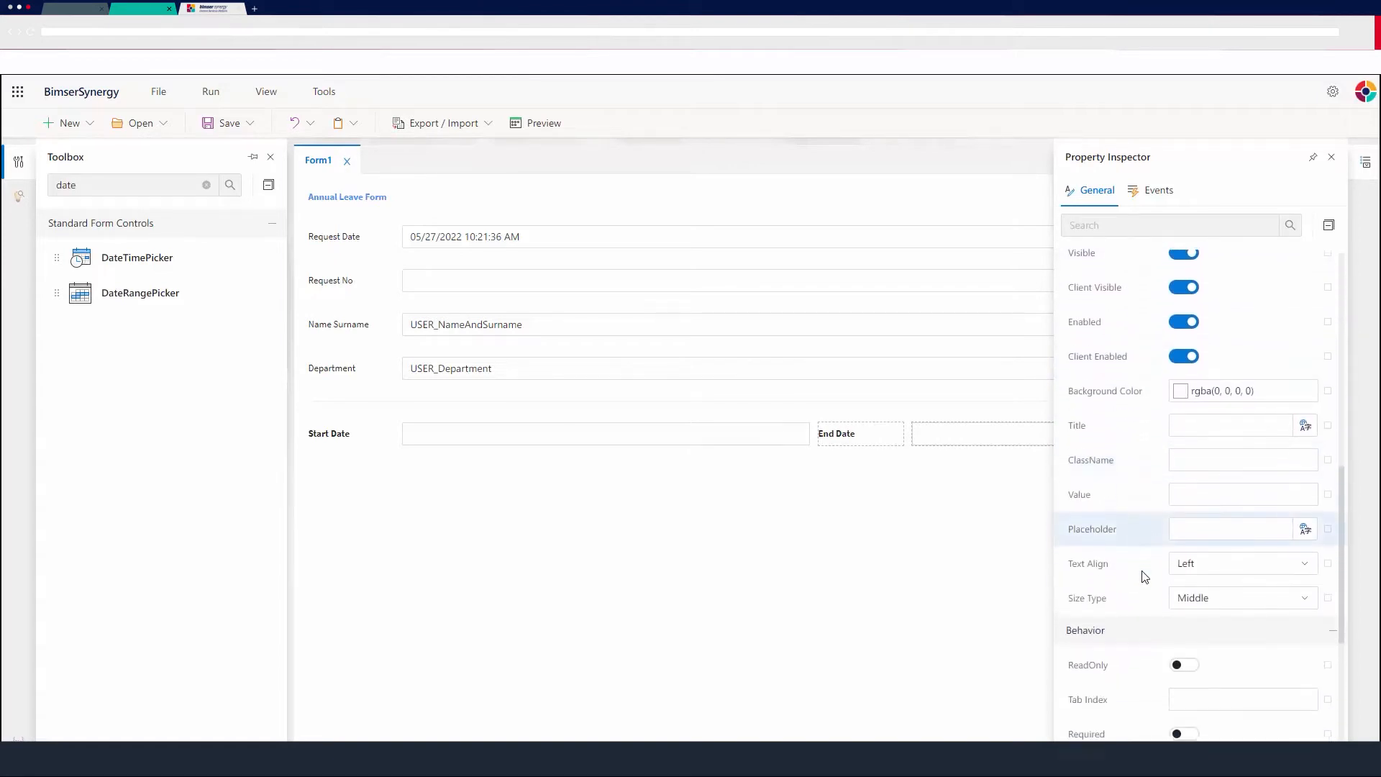
pyautogui.scroll(-1, 1120, 550)
pyautogui.click(1181, 485)
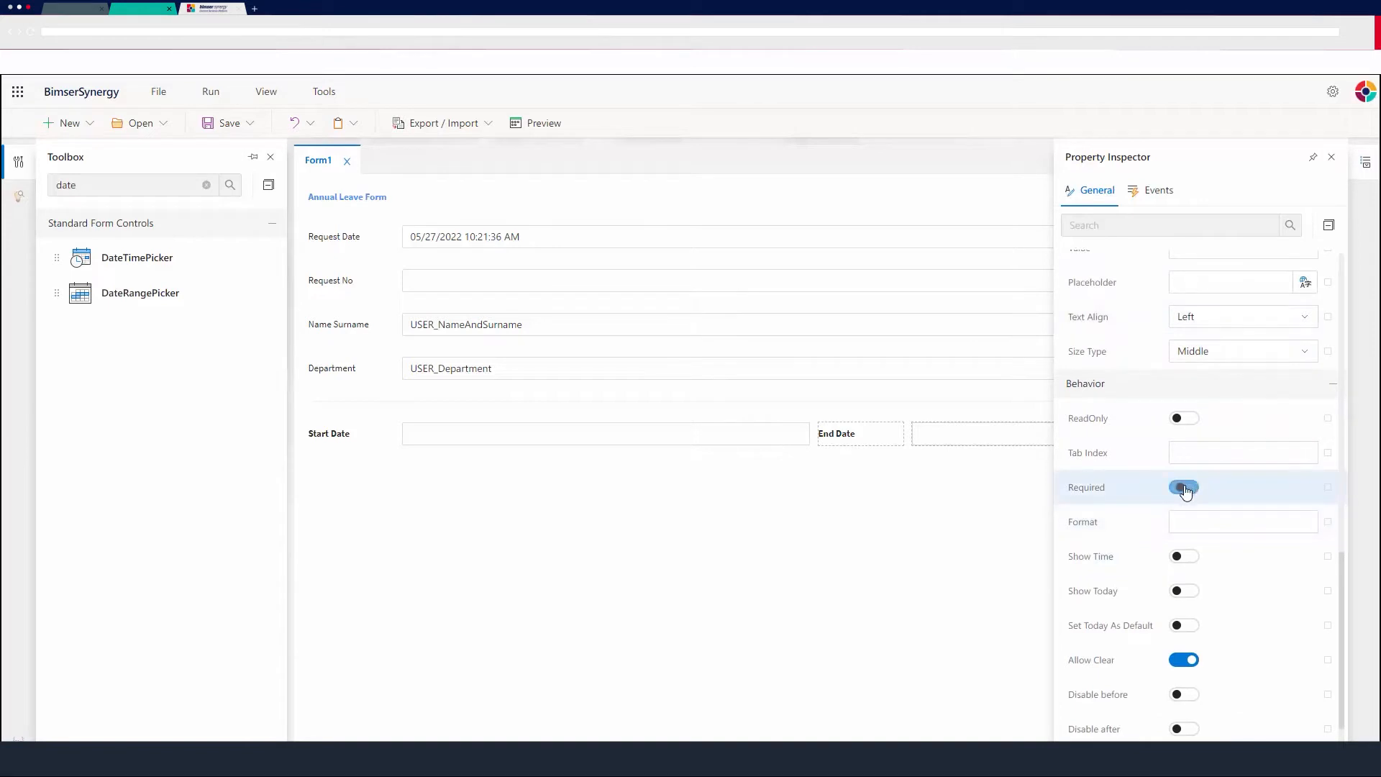
# Enable Disable after on End Date with disable-after months set to 3.
pyautogui.scroll(-1, 1112, 551)
pyautogui.scroll(-1, 1112, 552)
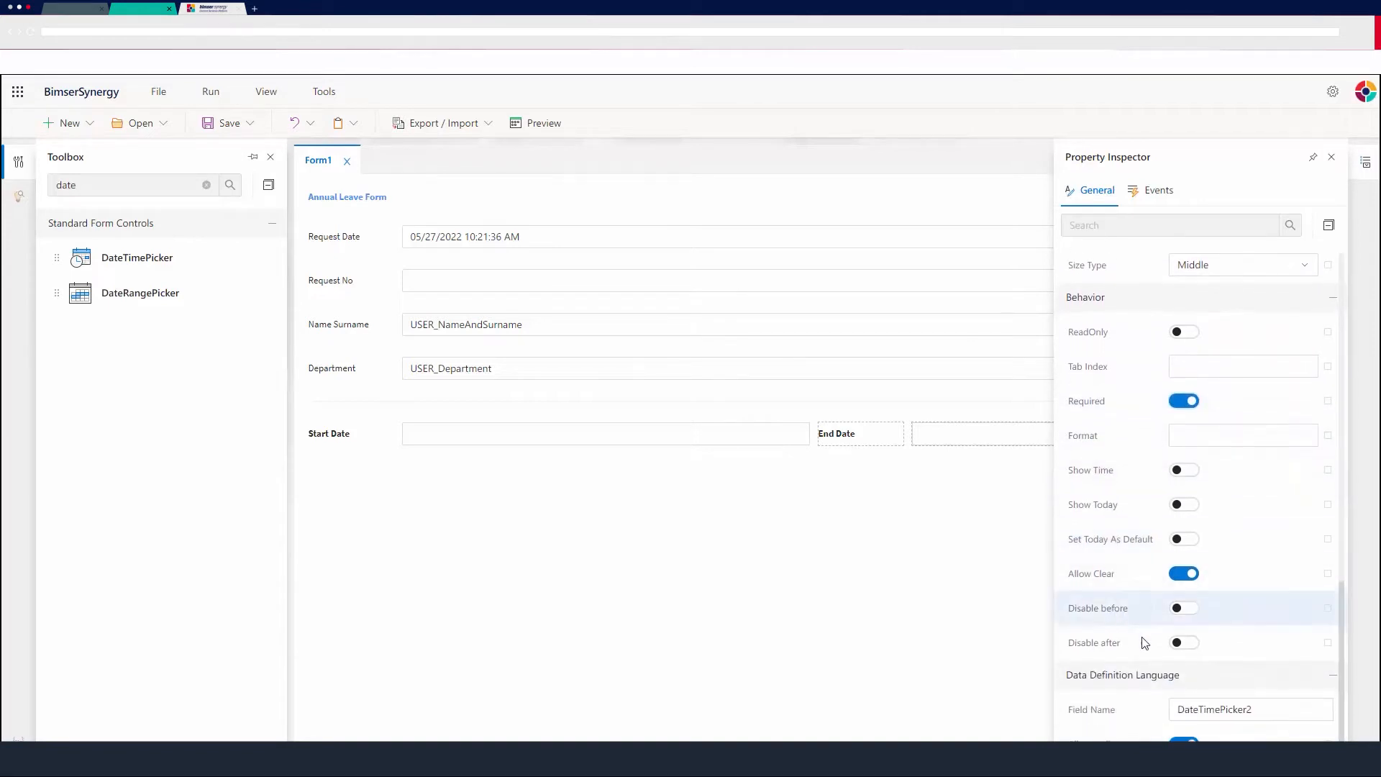
pyautogui.click(1194, 643)
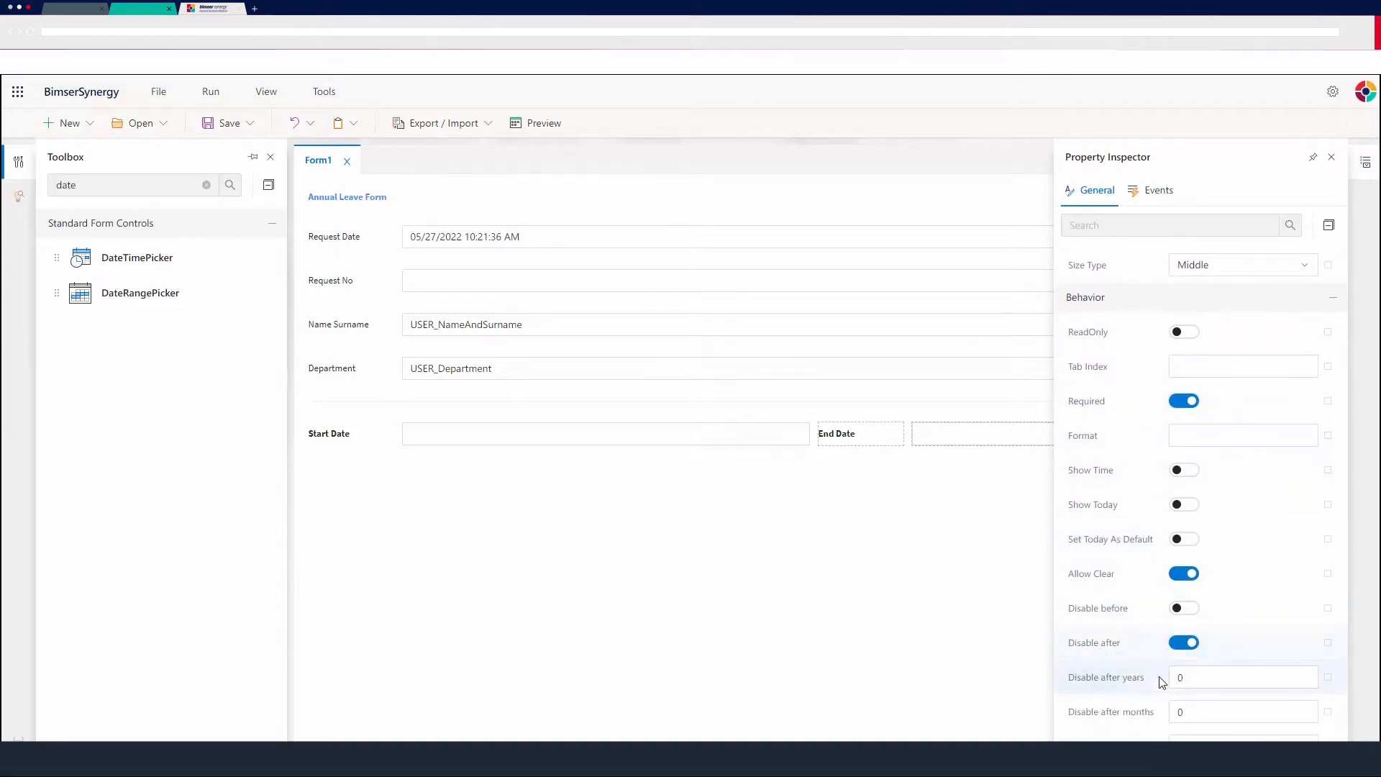
pyautogui.doubleClick(1177, 713)
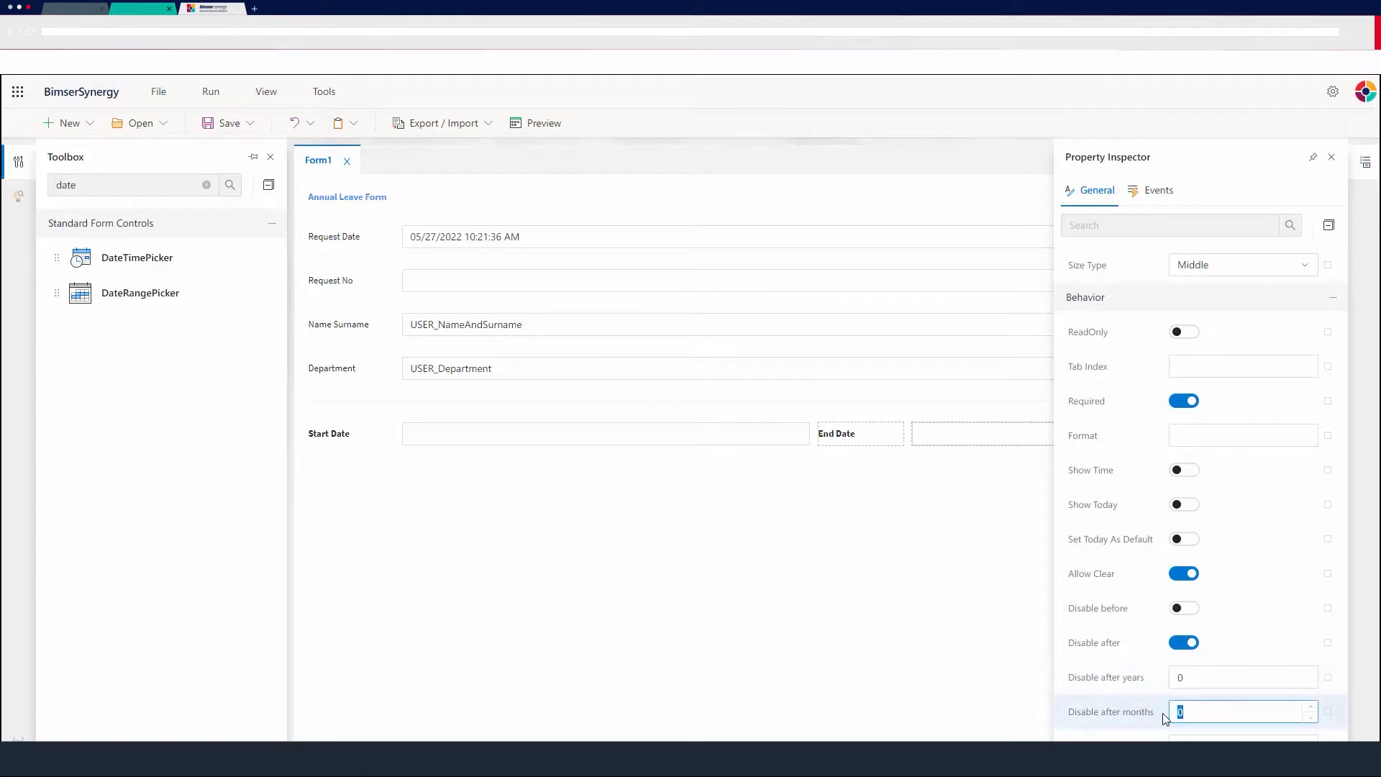
pyautogui.write('3')
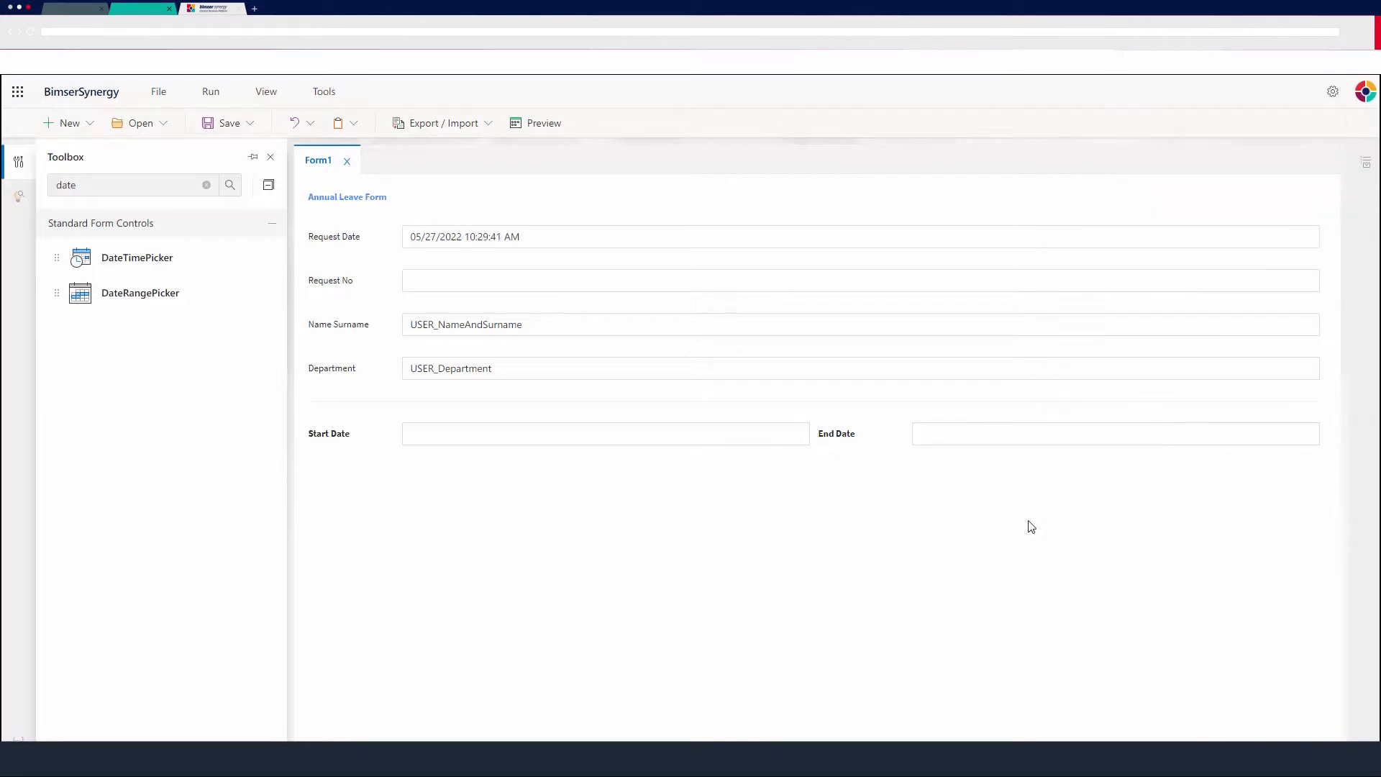
# Preview the form and check which days the Start Date and End Date calendars allow, then close the preview.
pyautogui.click(544, 124)
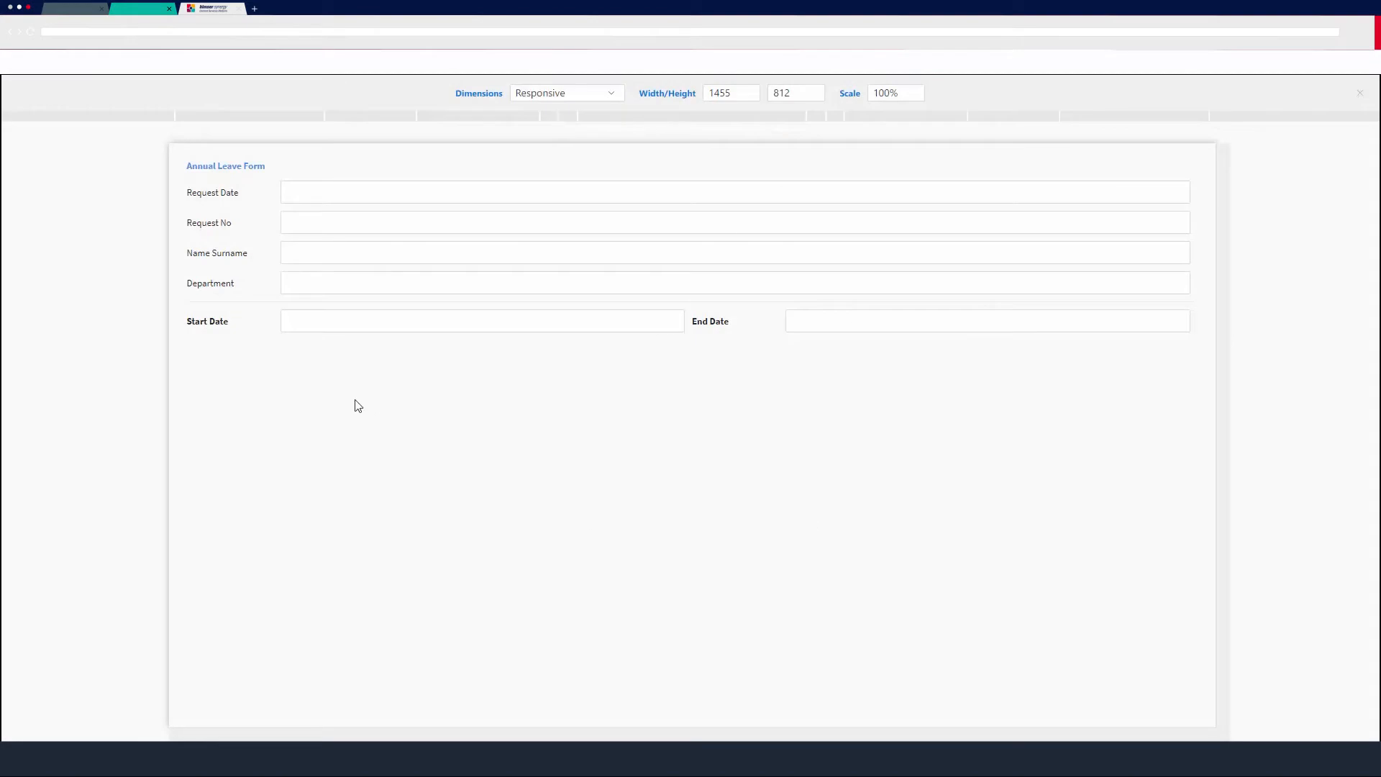
pyautogui.click(382, 320)
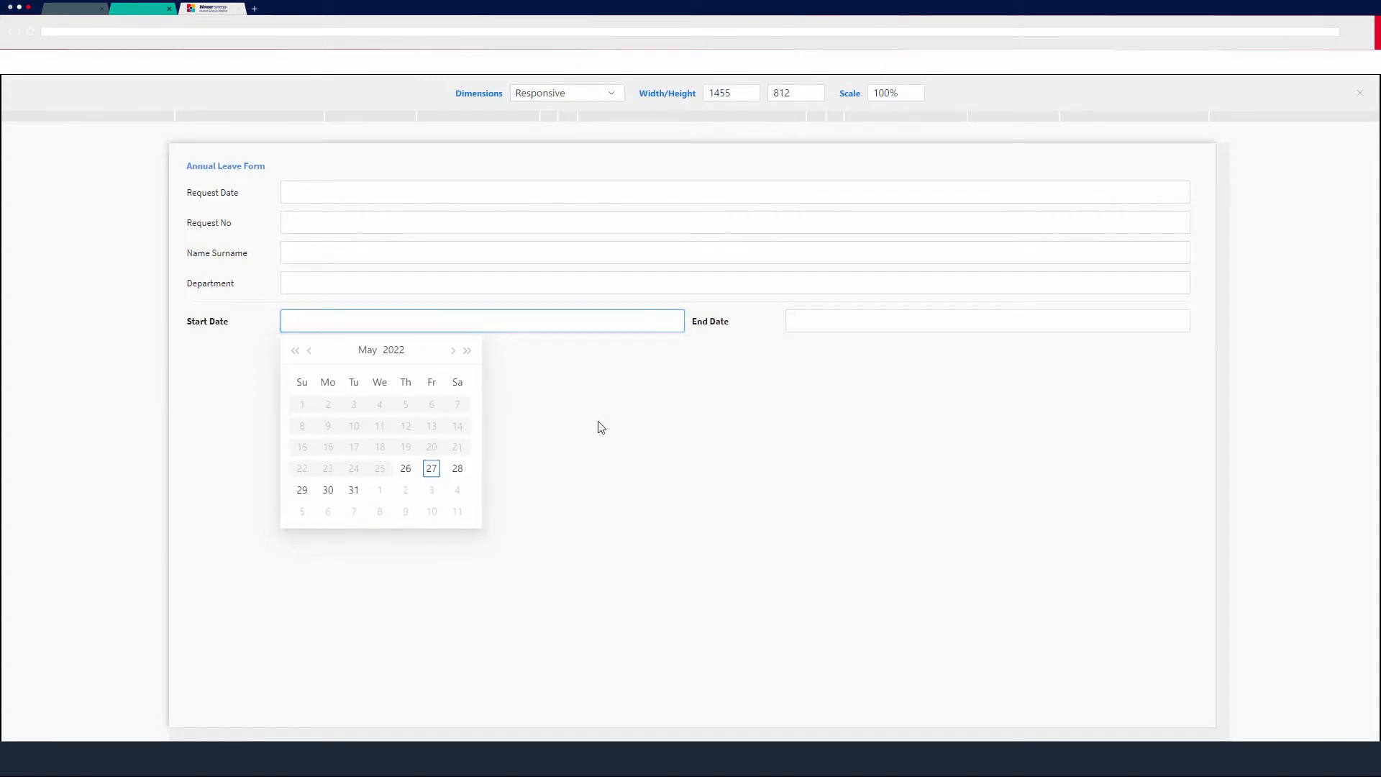
pyautogui.click(805, 321)
pyautogui.click(958, 351)
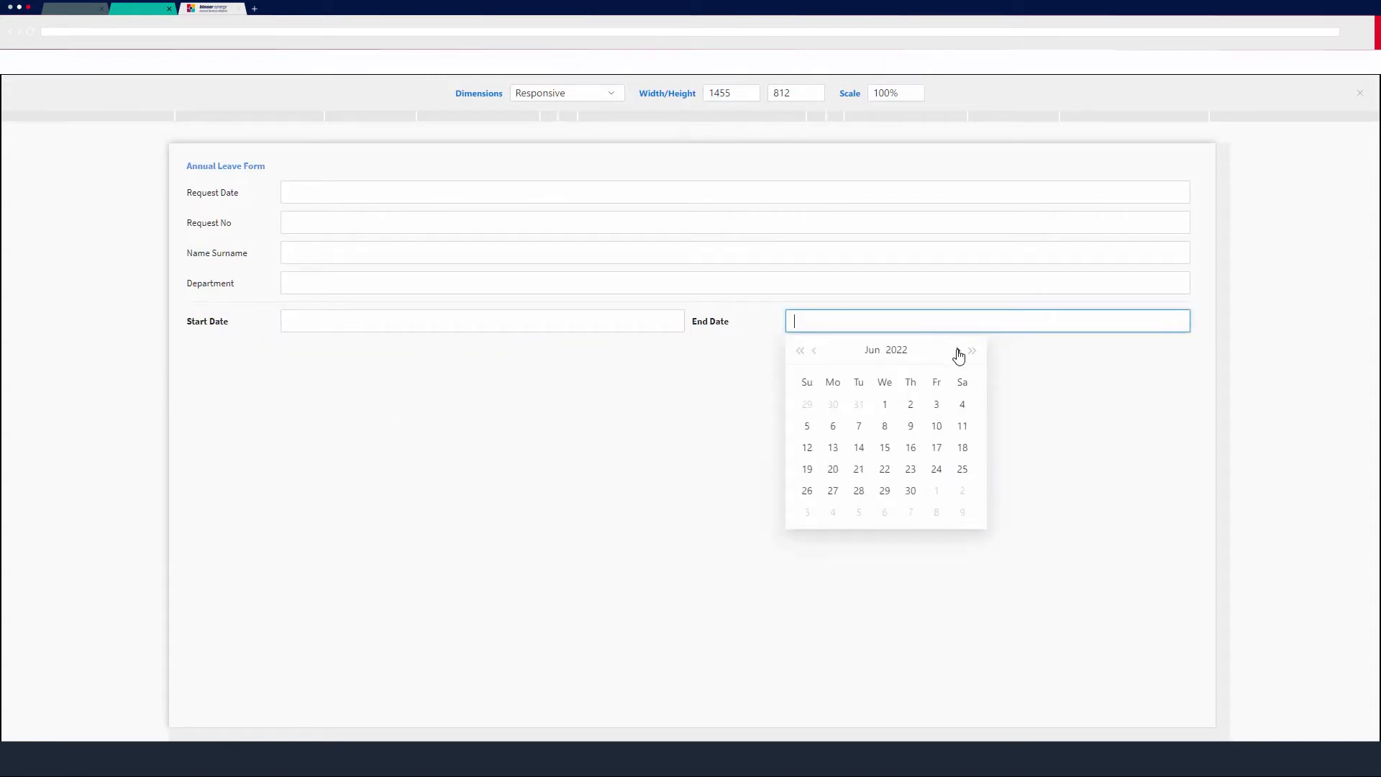
pyautogui.click(958, 351)
pyautogui.click(958, 351)
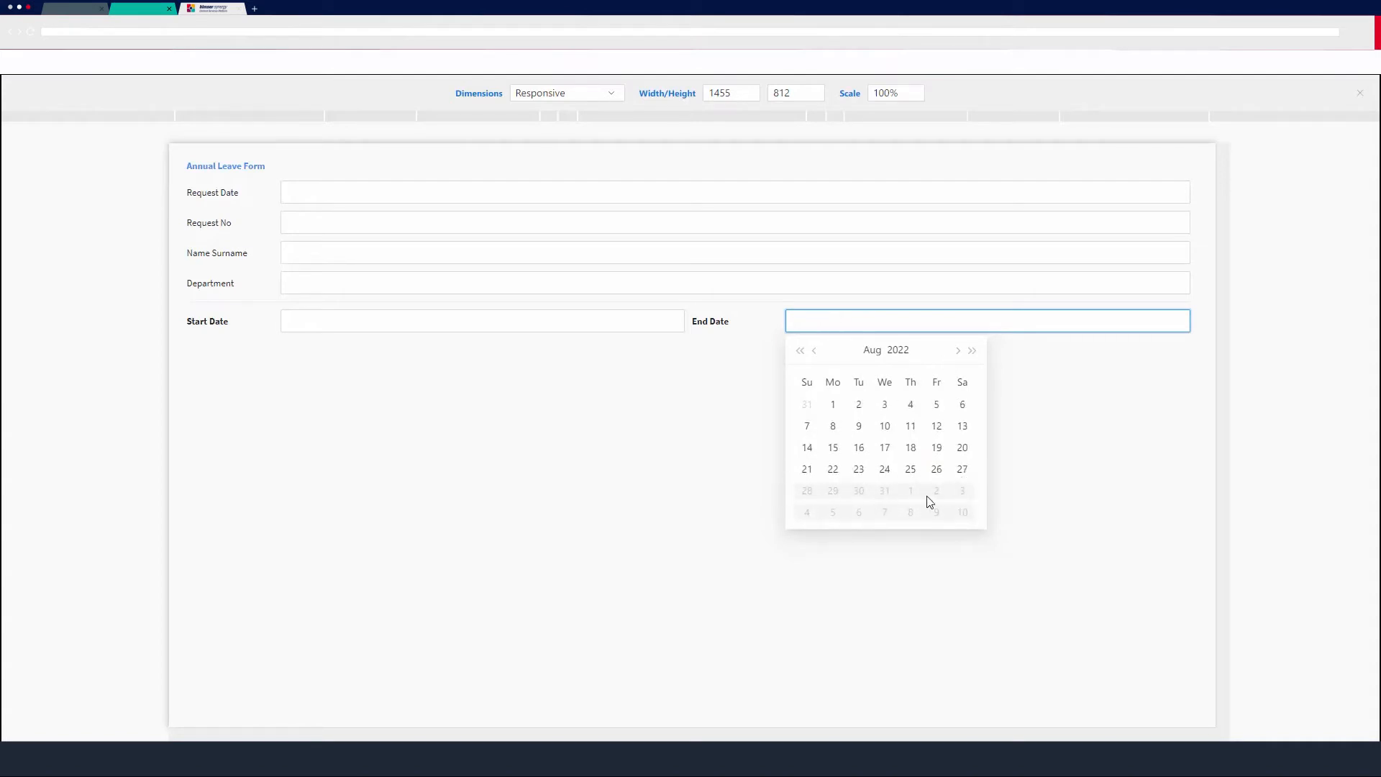
pyautogui.click(671, 483)
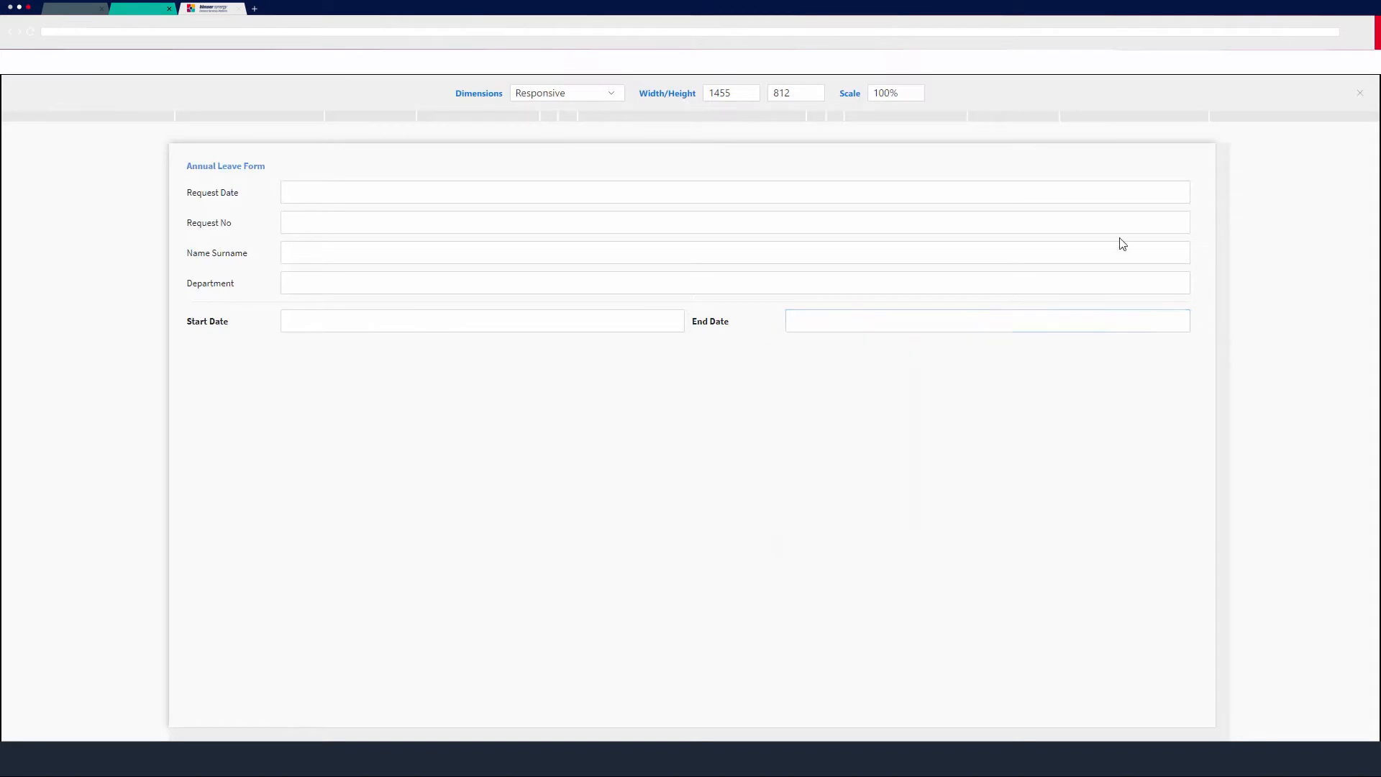
pyautogui.click(1360, 93)
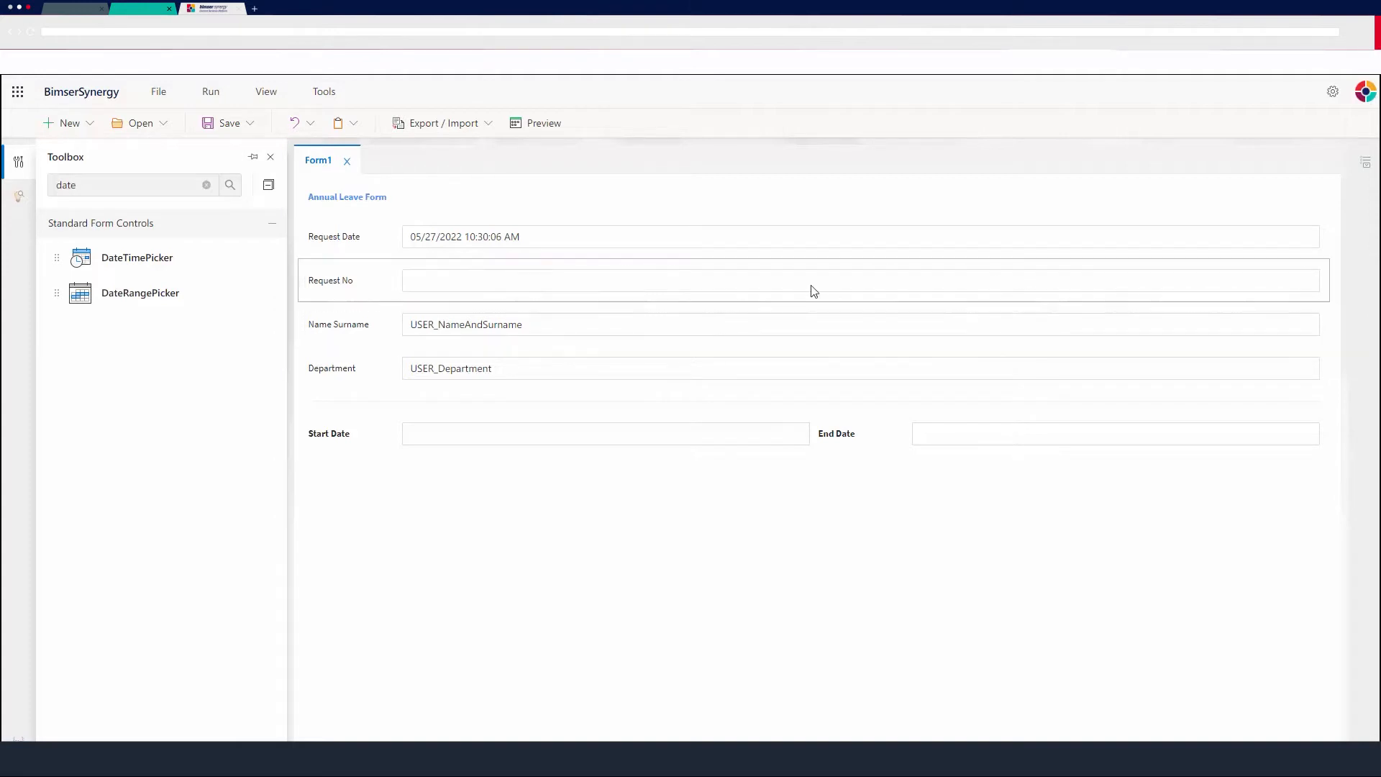
# Create a new MSSQL Query item named users in the DataSource folder.
pyautogui.click(207, 186)
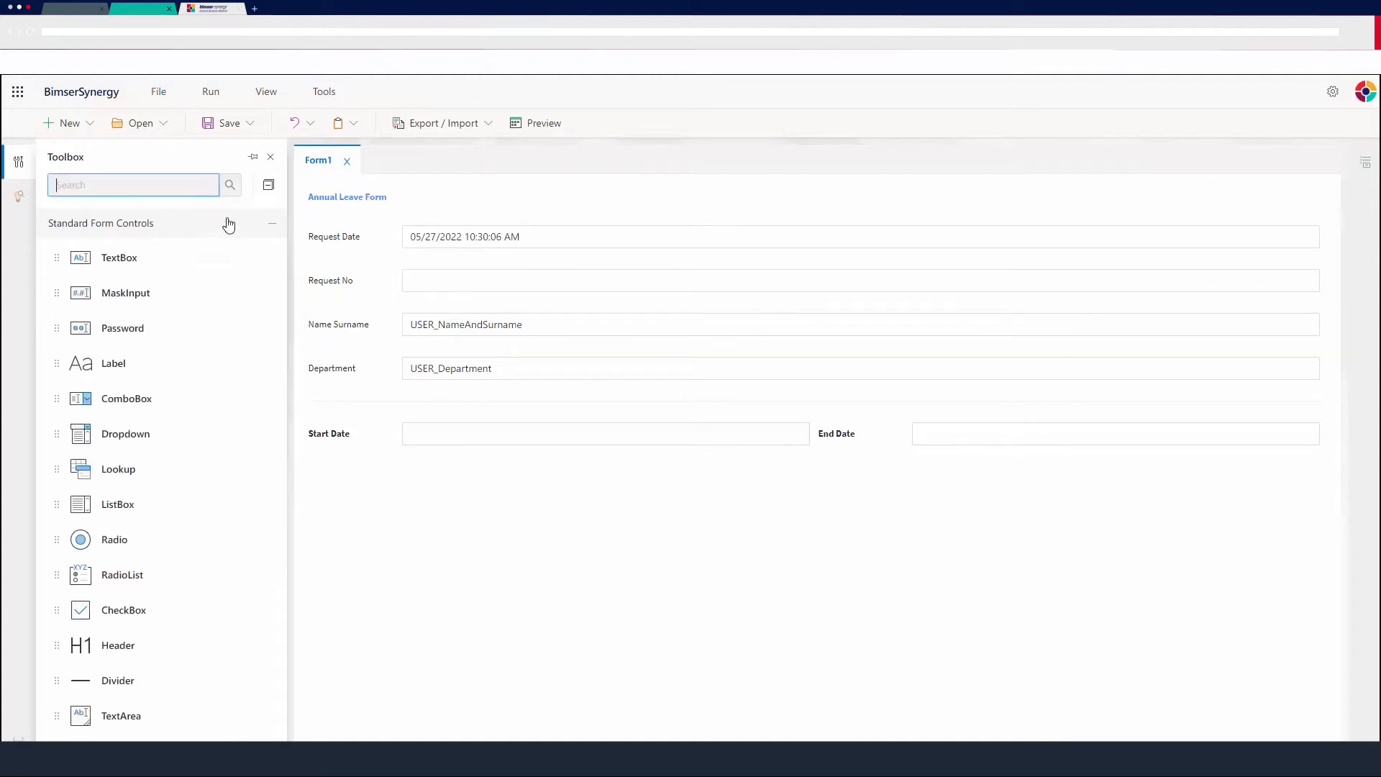
pyautogui.click(19, 197)
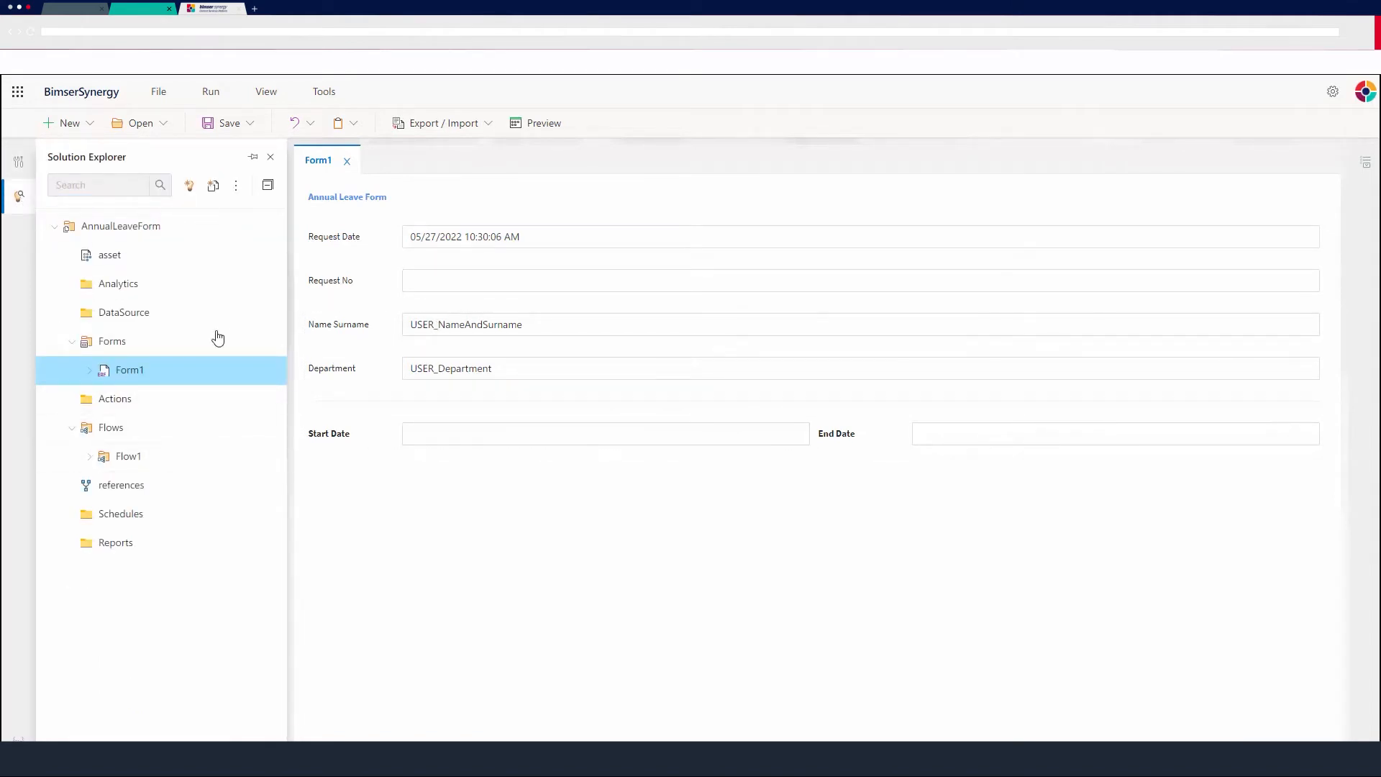
pyautogui.rightClick(132, 314)
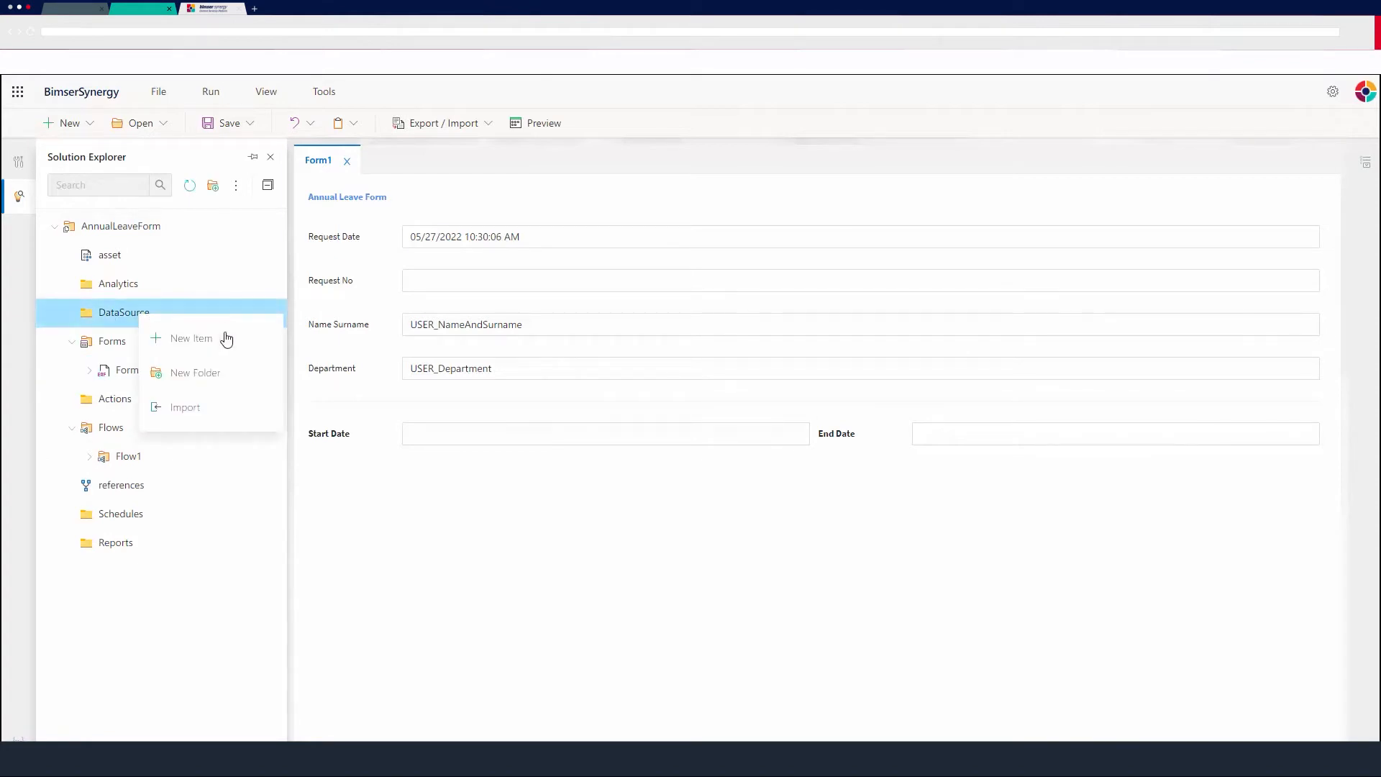
pyautogui.click(187, 342)
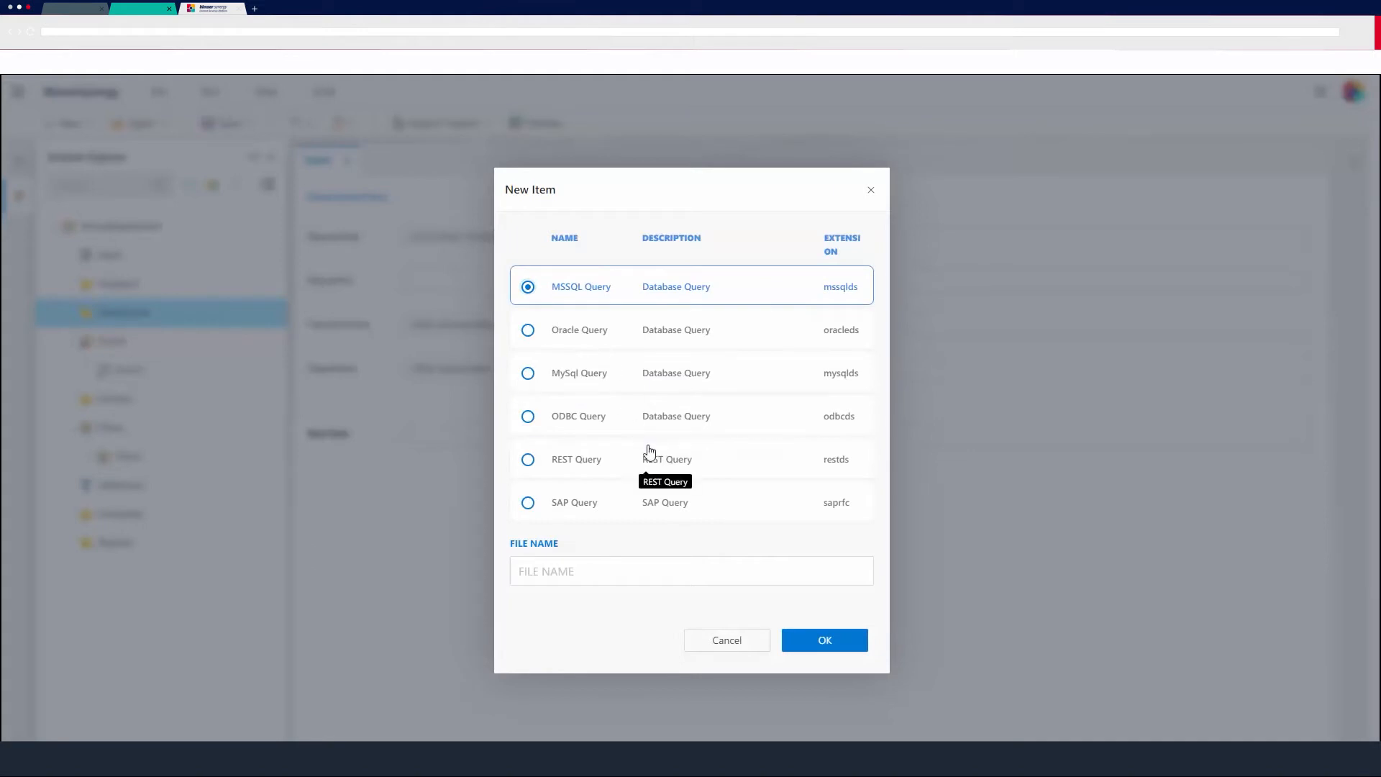
pyautogui.click(583, 565)
pyautogui.write('users')
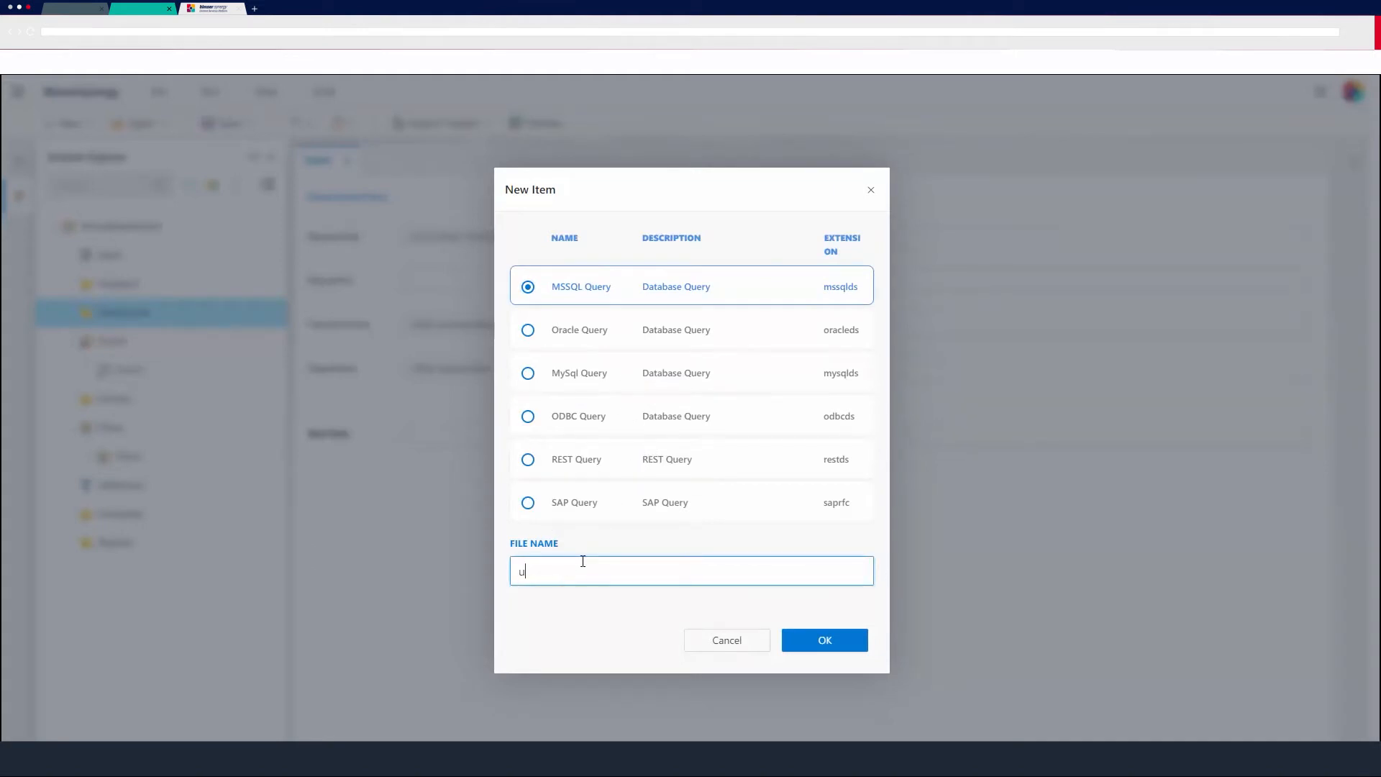
pyautogui.click(804, 643)
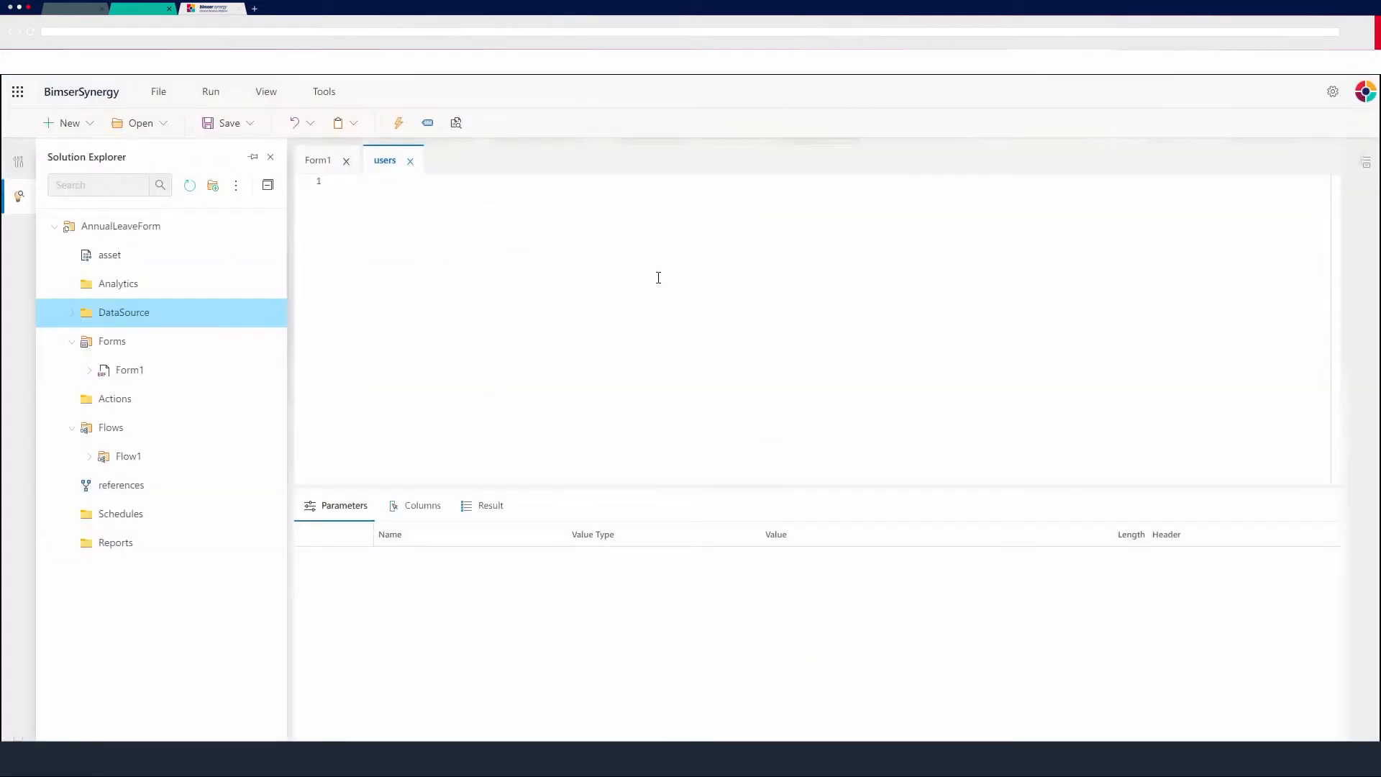
# Set the users query's description to users and its connection to SQL.
pyautogui.click(1366, 164)
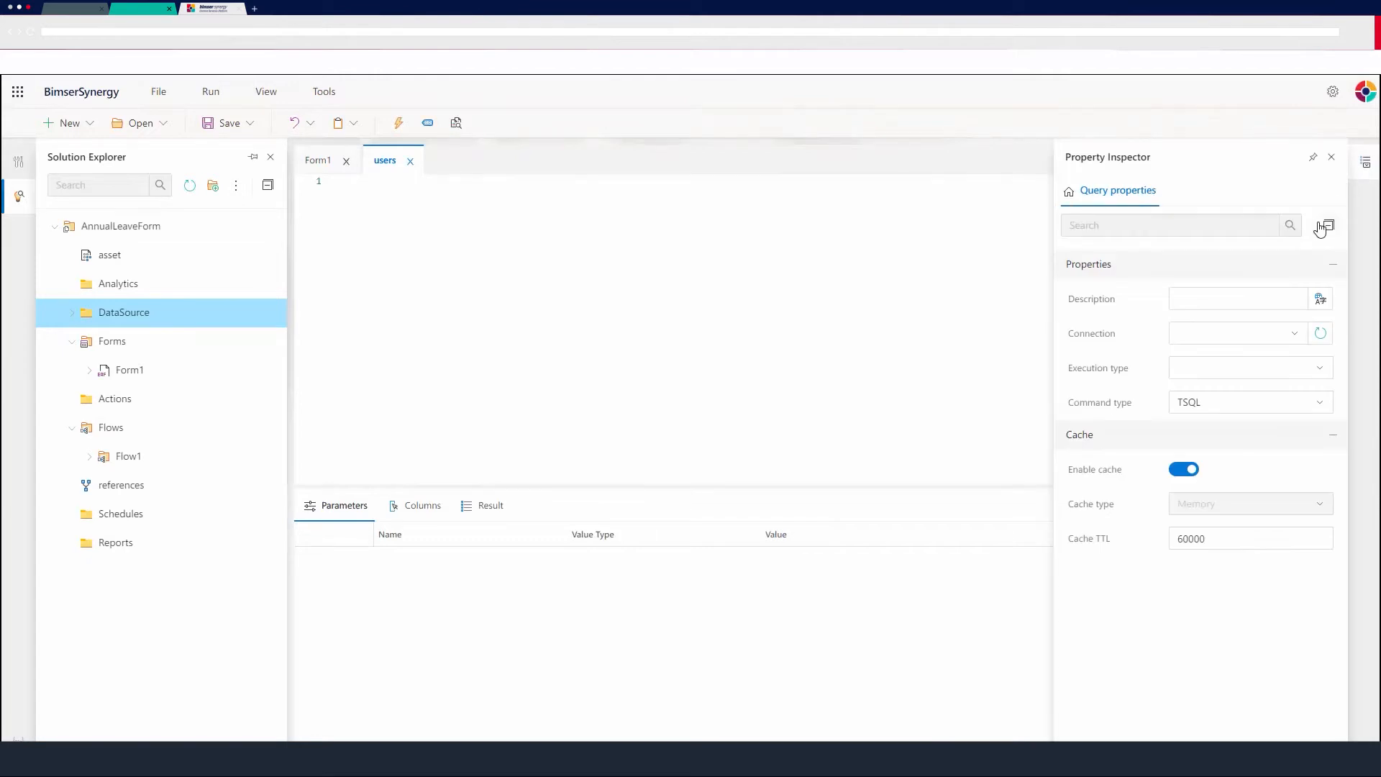
pyautogui.click(1285, 298)
pyautogui.write('users')
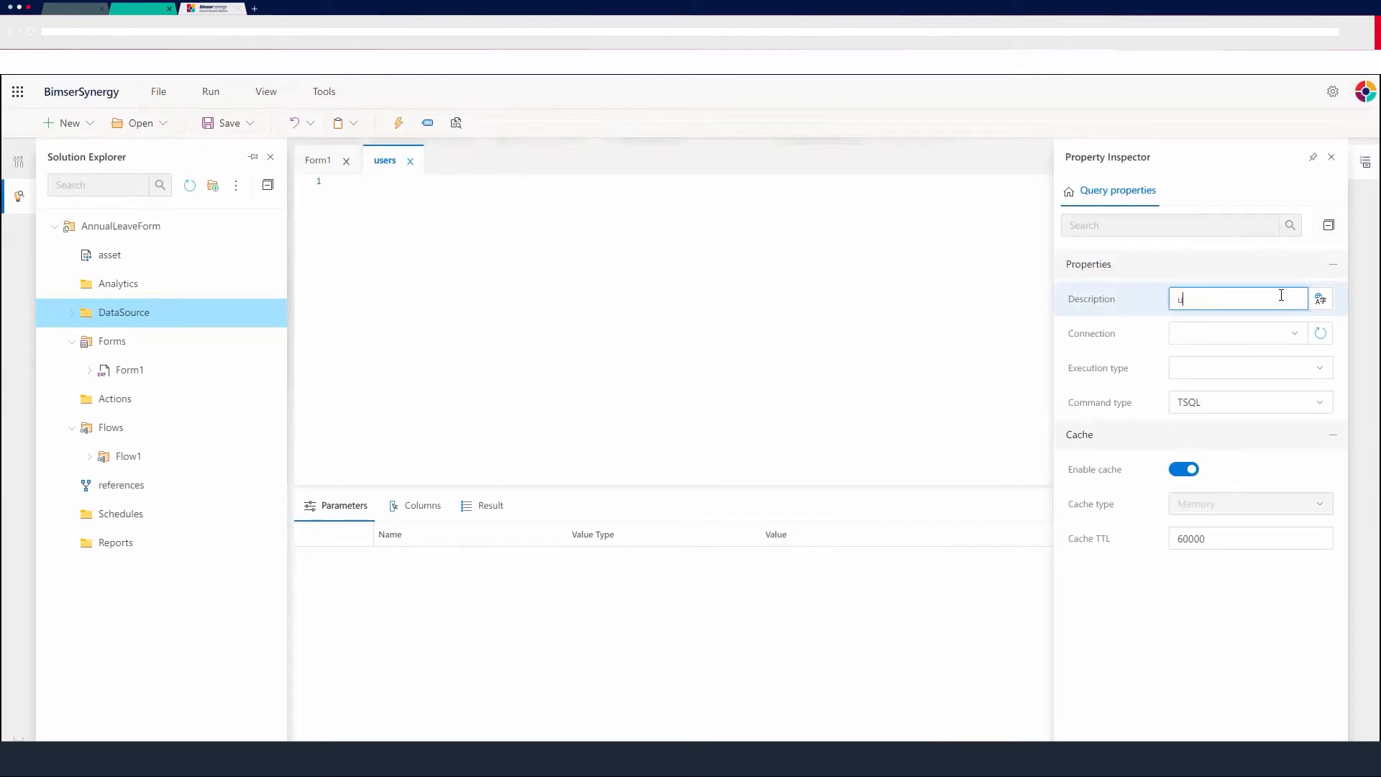
pyautogui.click(1280, 335)
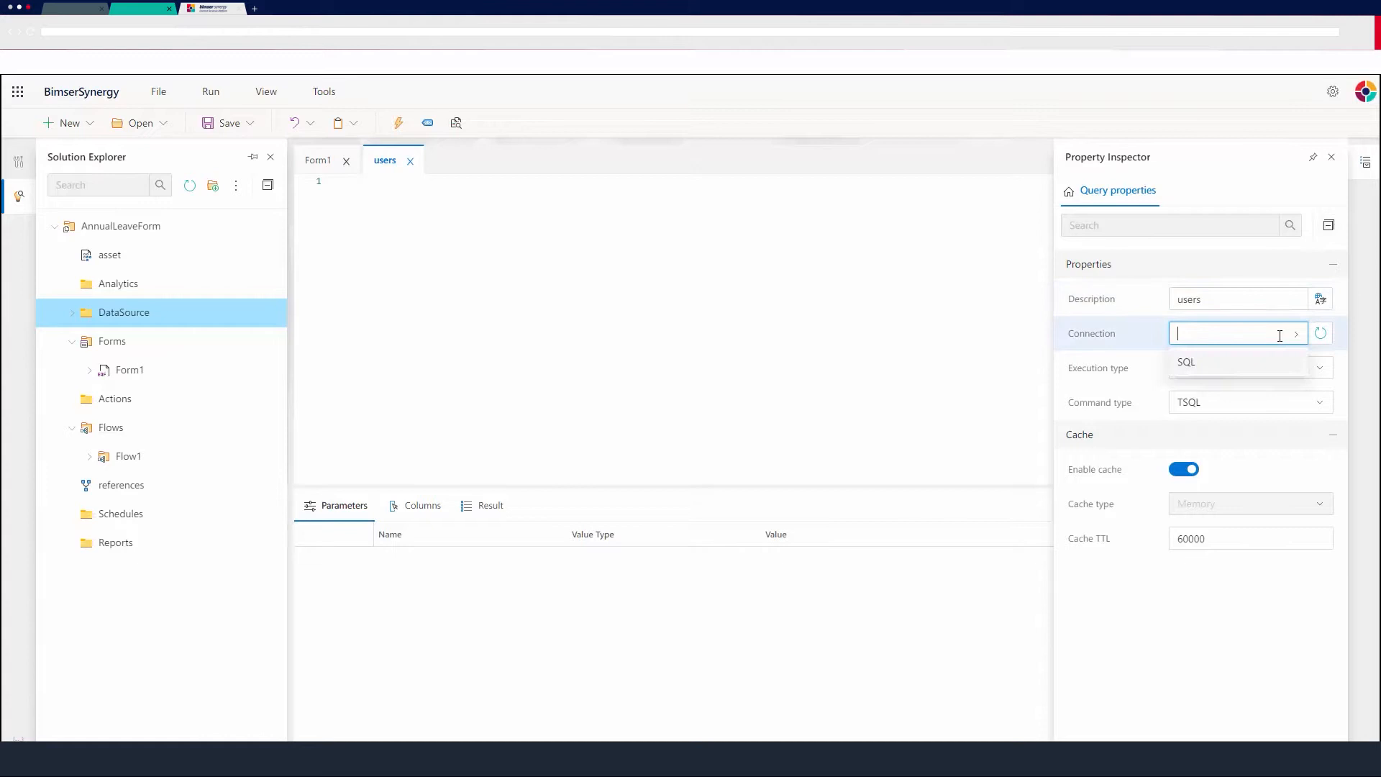
pyautogui.click(1206, 363)
# Set the query's execution type to ExecuteDataAdapter, keeping the command type TSQL.
pyautogui.click(1252, 367)
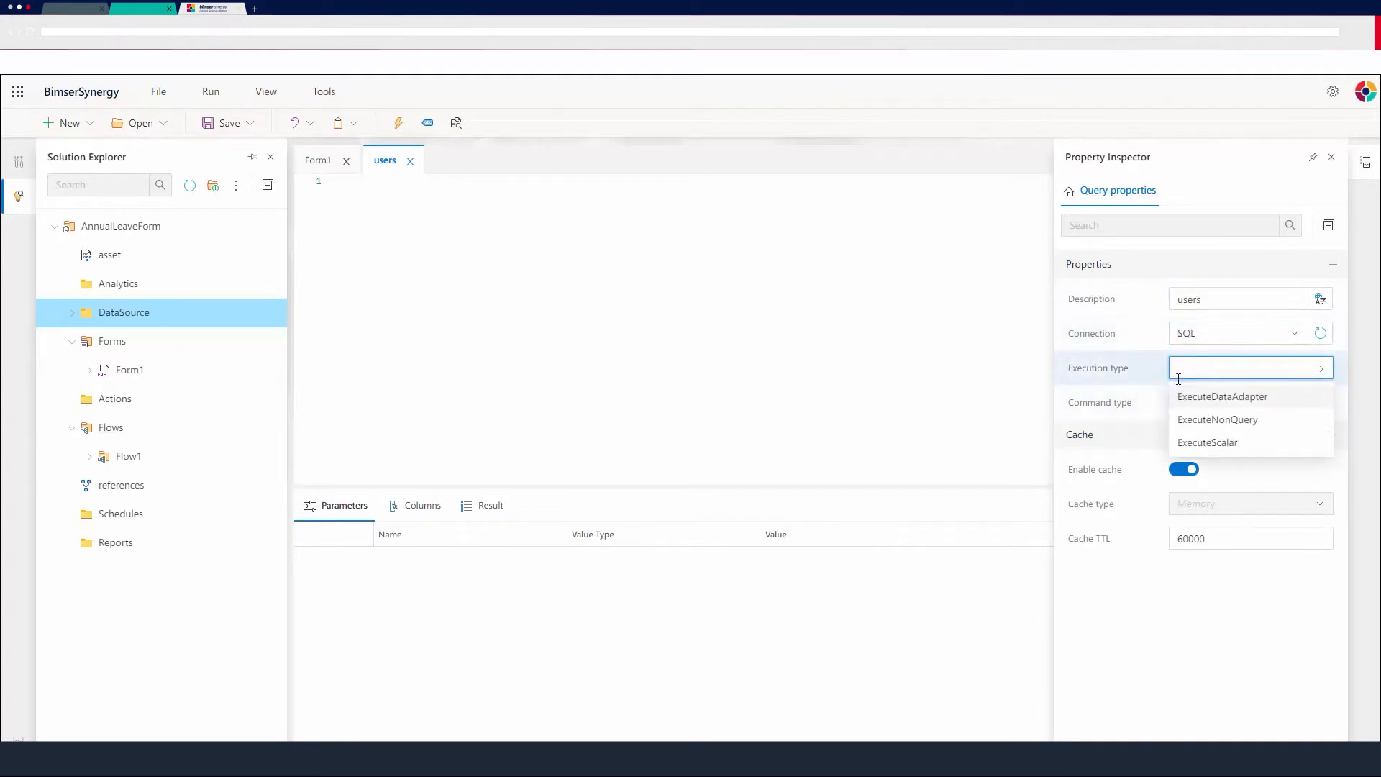
pyautogui.click(1233, 400)
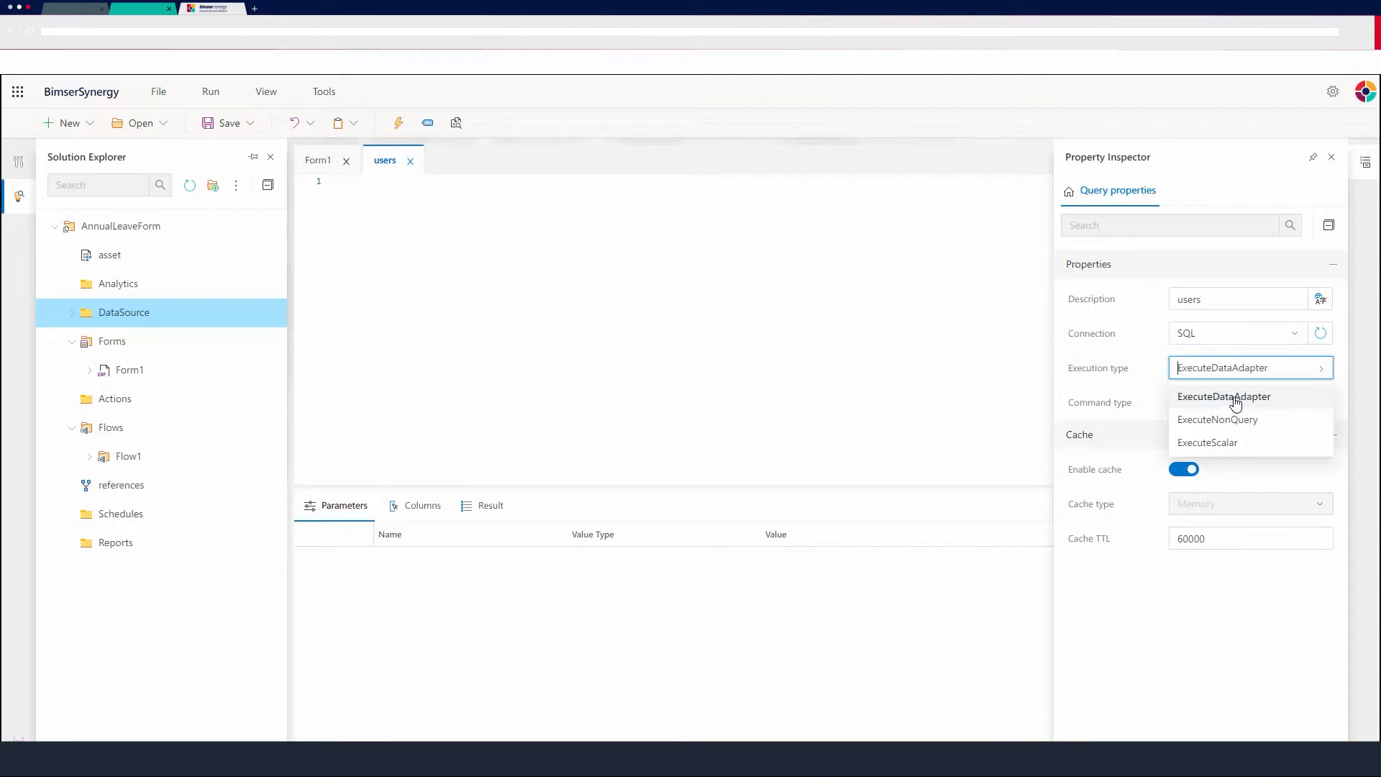
pyautogui.click(1320, 401)
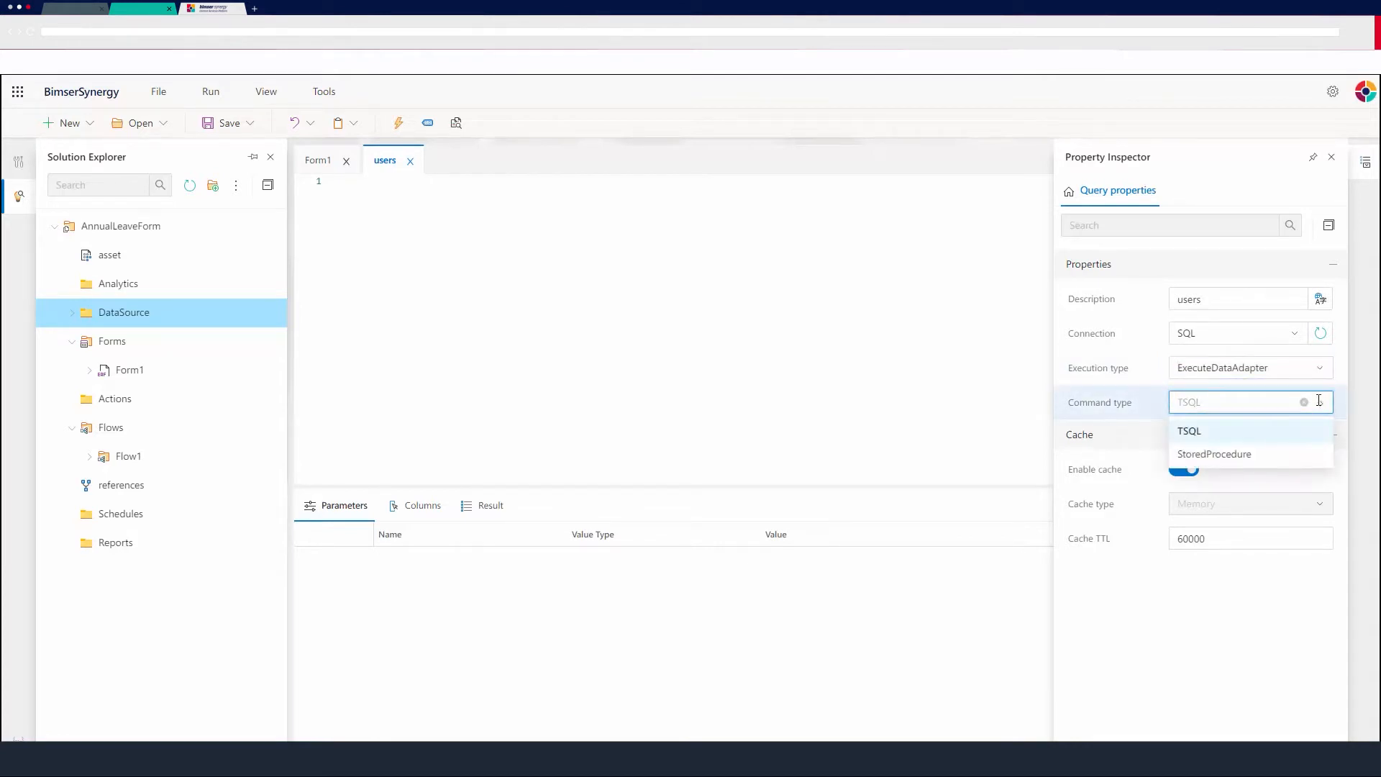
pyautogui.click(1325, 403)
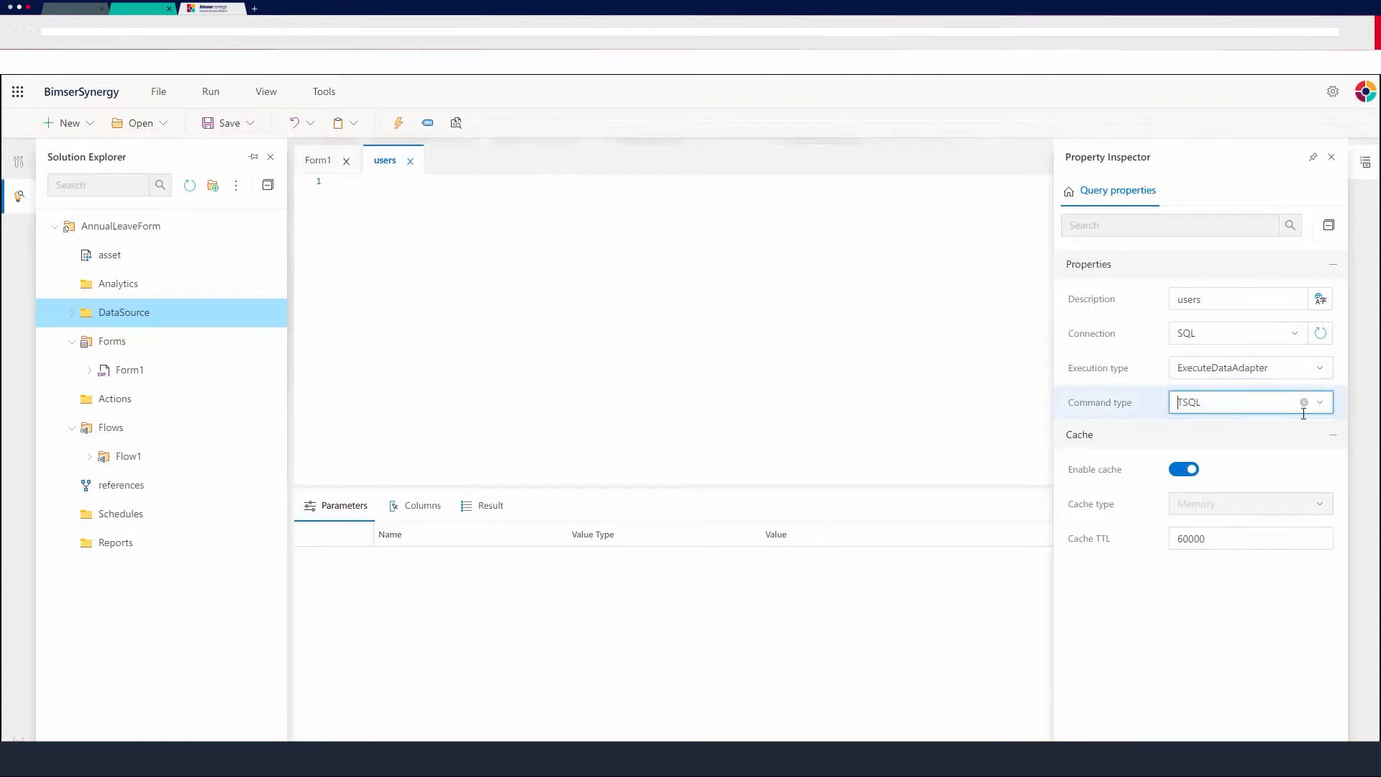
pyautogui.click(1367, 167)
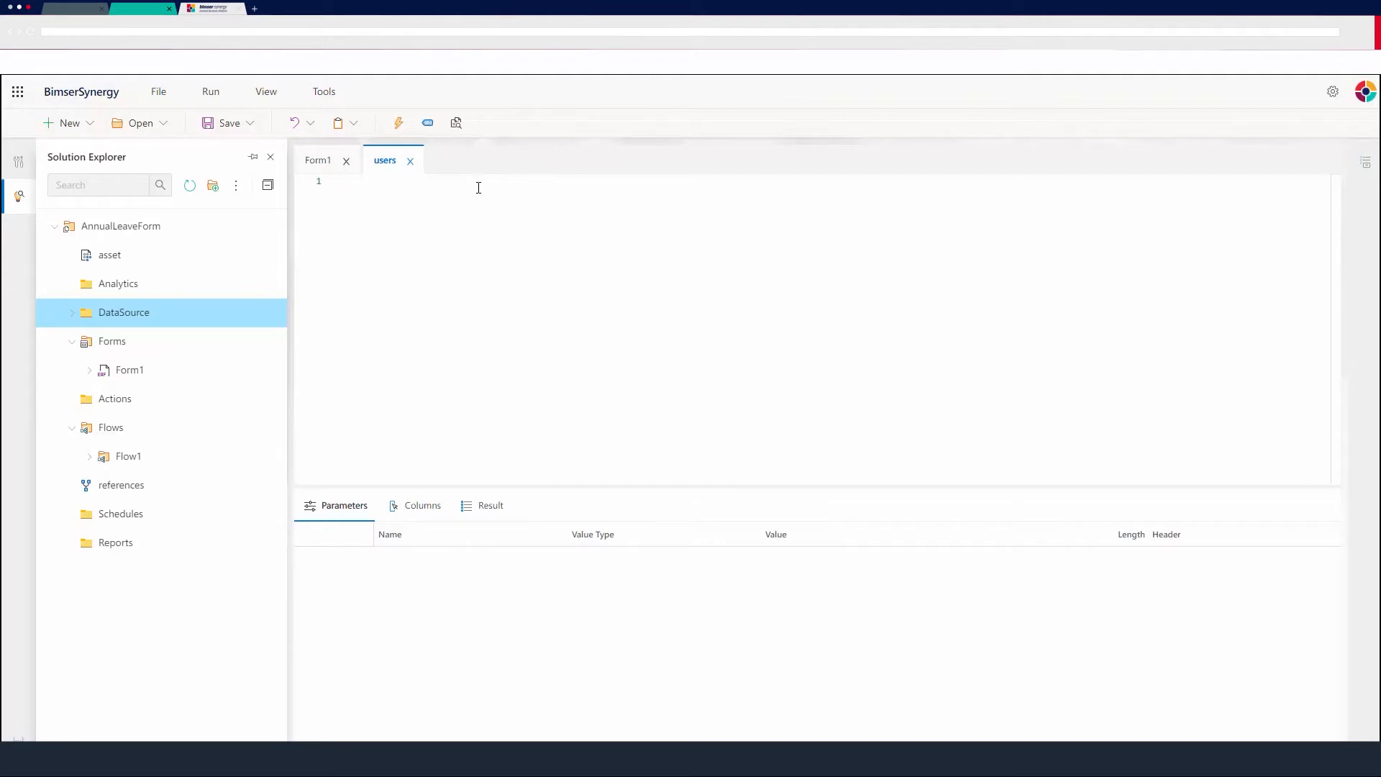
# Write the query's first line as SELECT ID, FIRSTNAME, LASTNAME, USERNAME.
pyautogui.write('SELECT ID,')
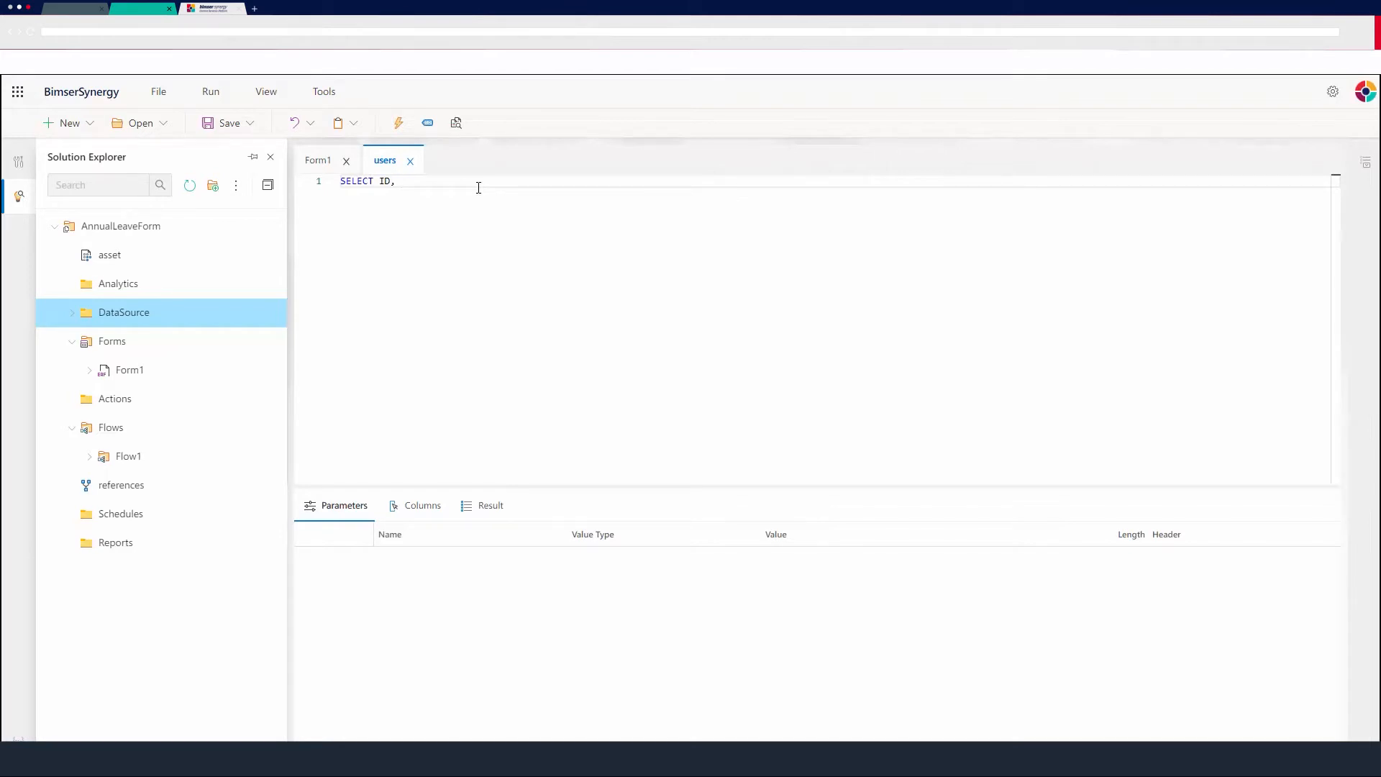
pyautogui.write('FIRSTNAME, LASTNAME, USERNAME')
pyautogui.press('Return')
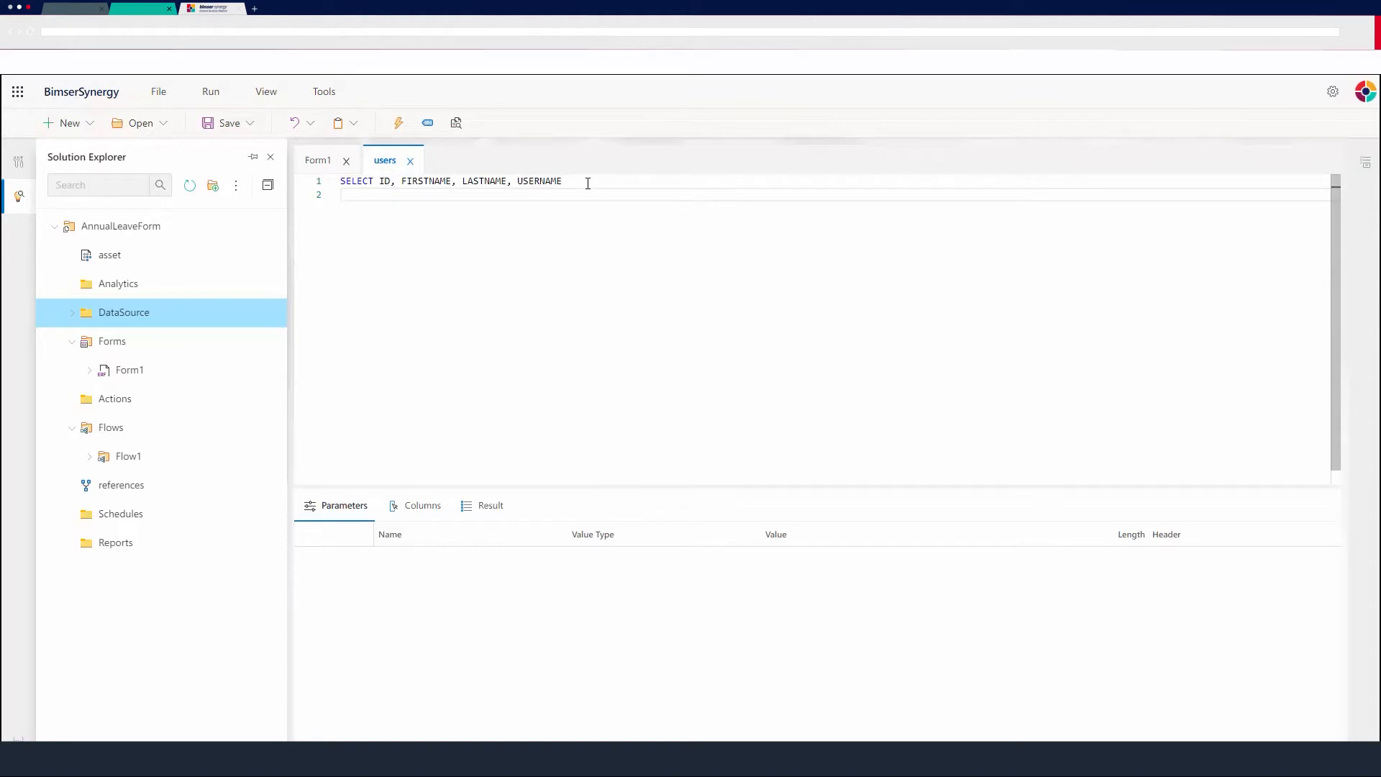
pyautogui.write('WHERE DEPARTMENT')
pyautogui.write('= @DEPARTME')
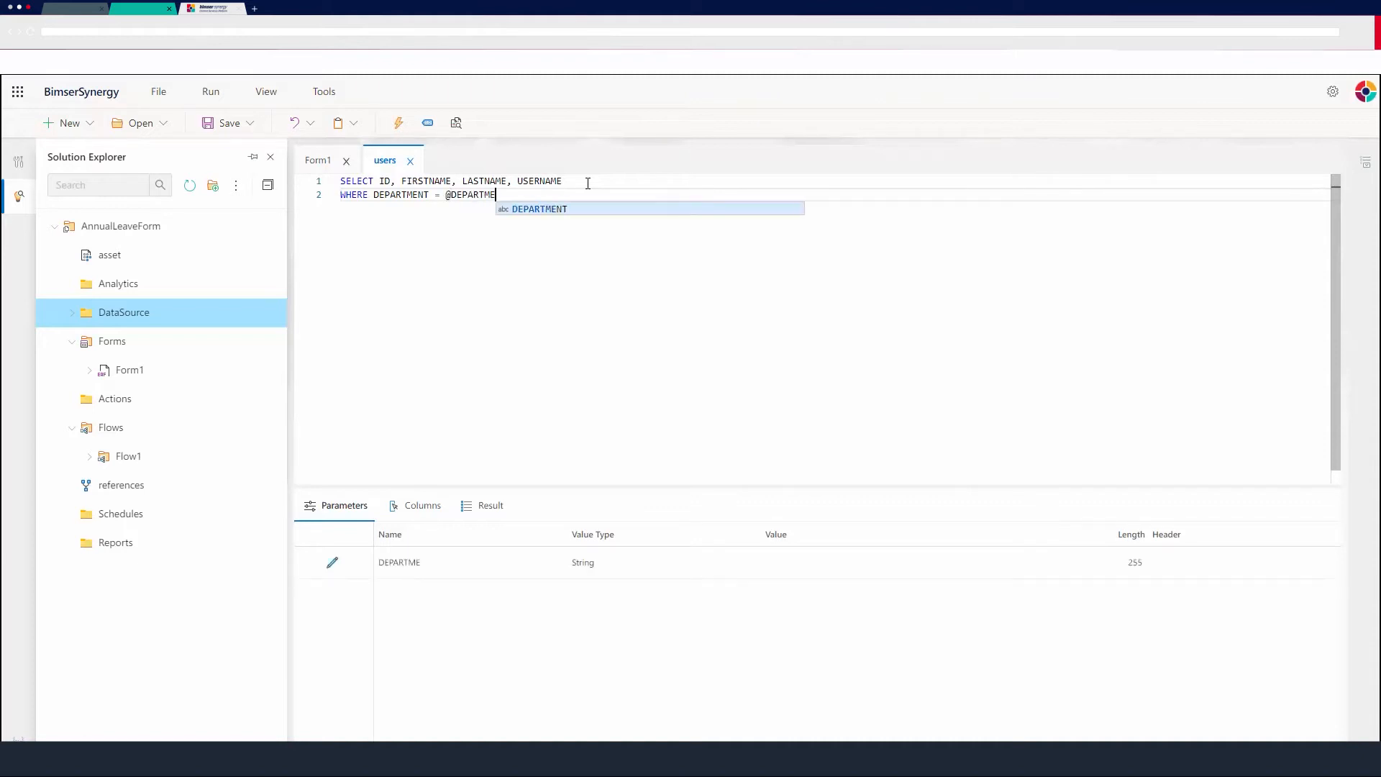
pyautogui.write('NT')
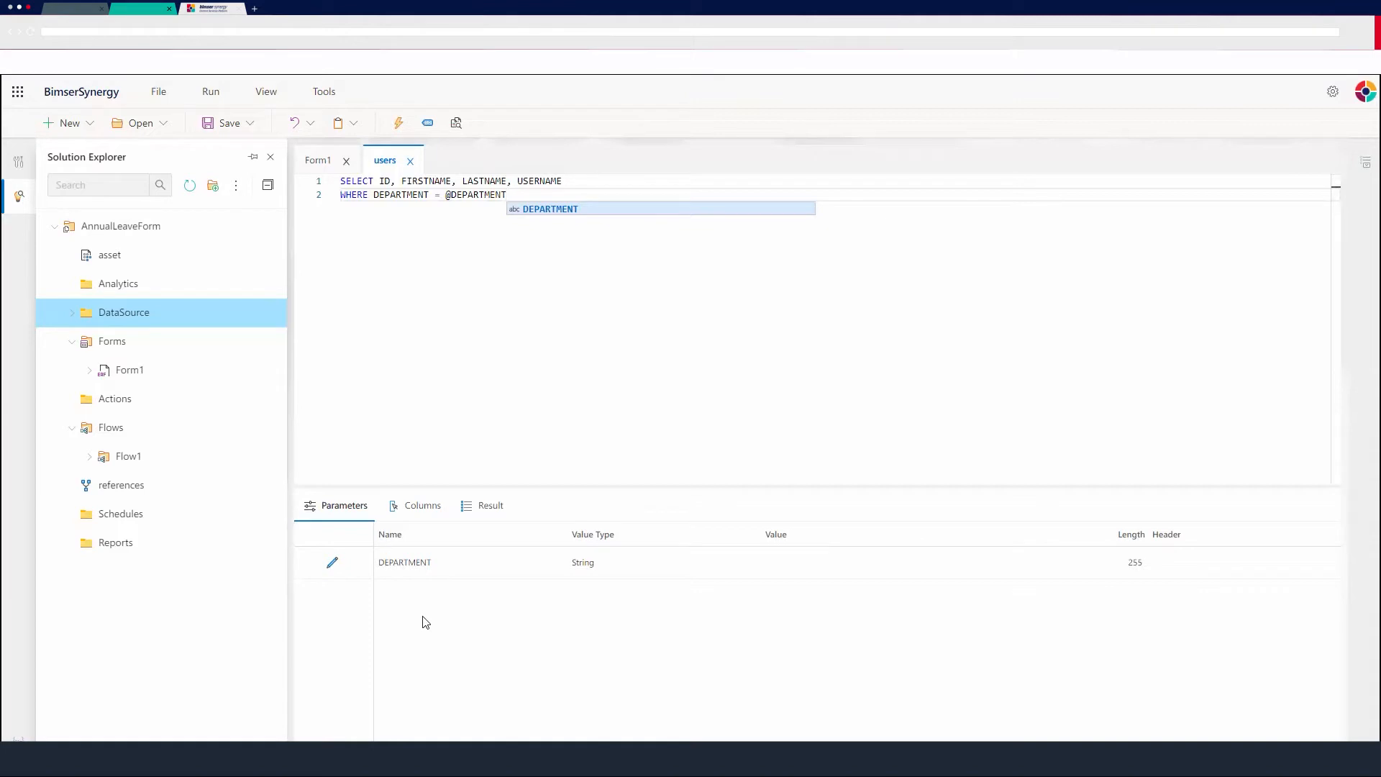
pyautogui.press('Escape')
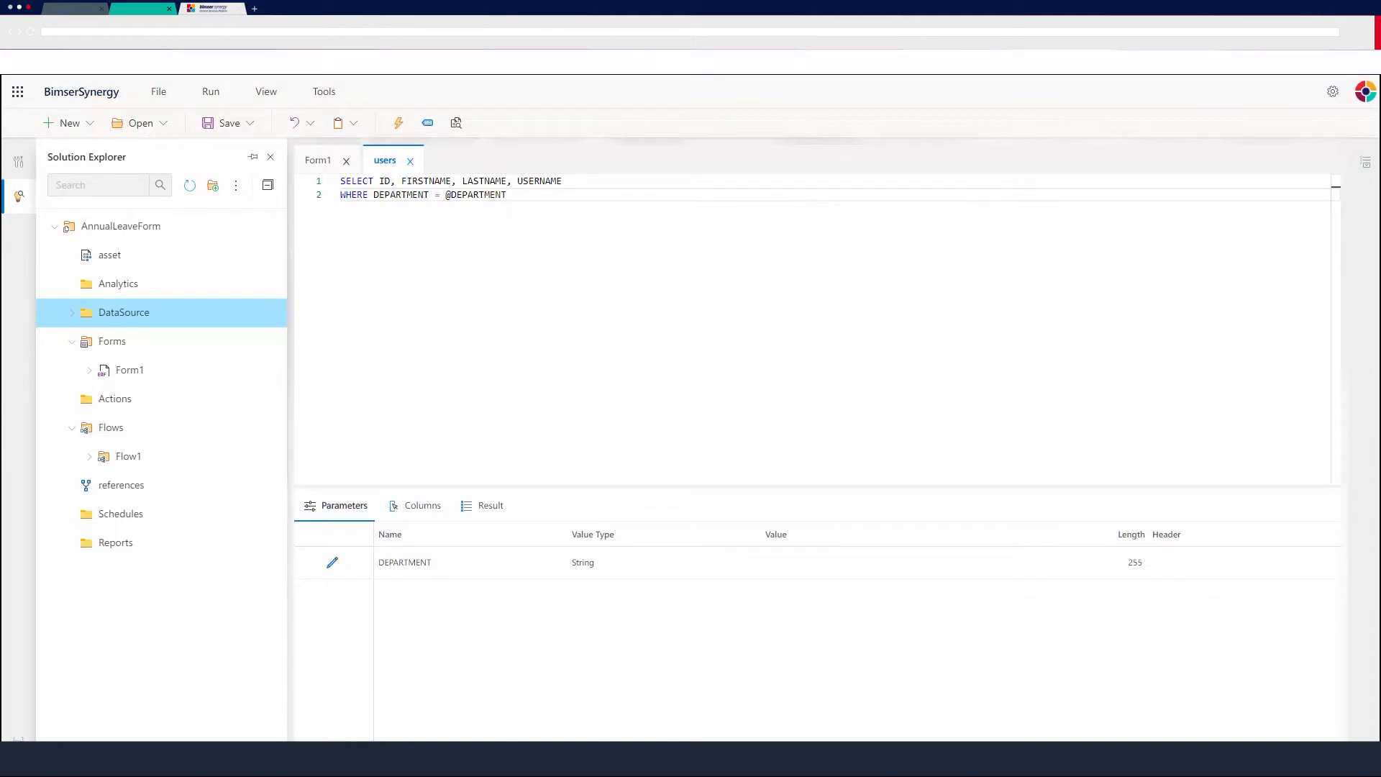
# Append from OSUSERS to the end of the query's first line.
pyautogui.click(591, 182)
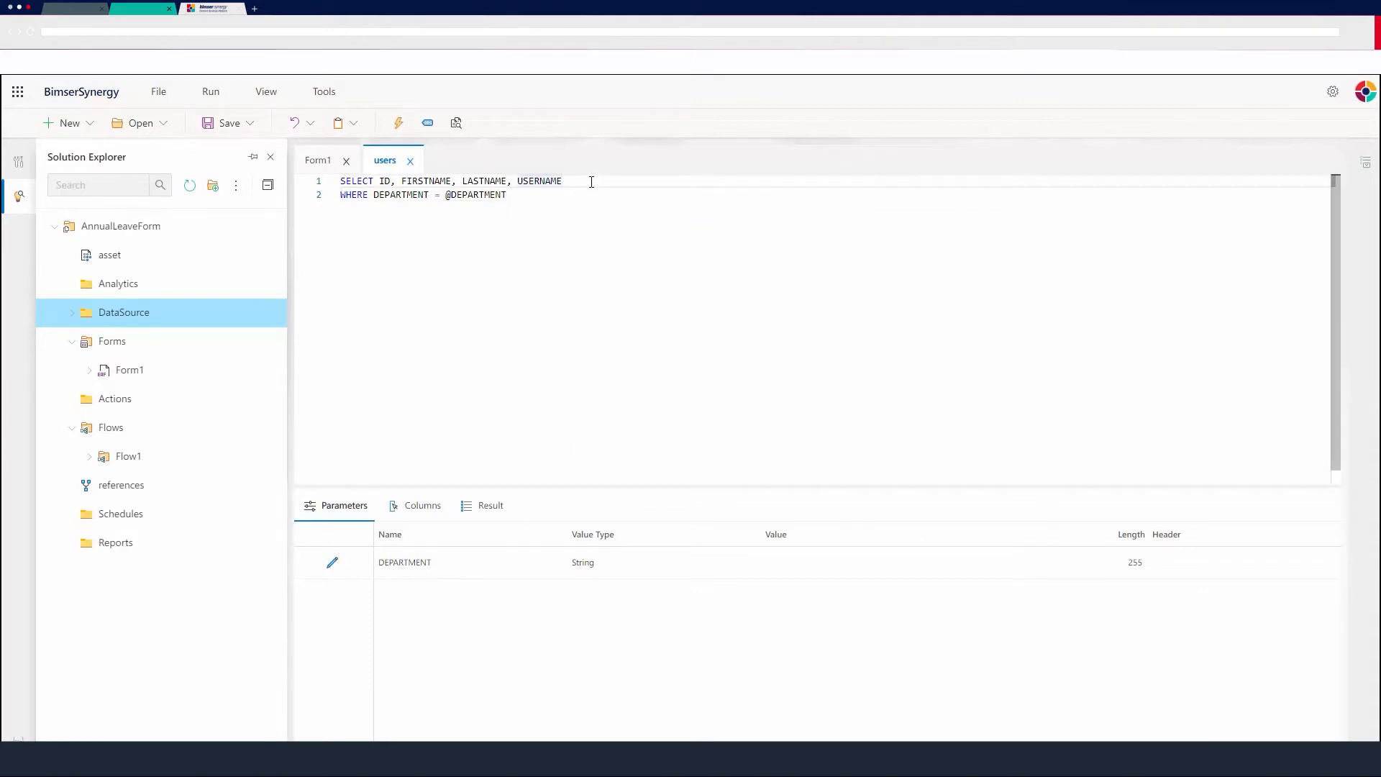
pyautogui.write('fro')
pyautogui.write('m OSUSER')
pyautogui.write('SER')
# Set the DEPARTMENT parameter's value type to Integer and its value to %User.Department.Id%.
pyautogui.click(332, 563)
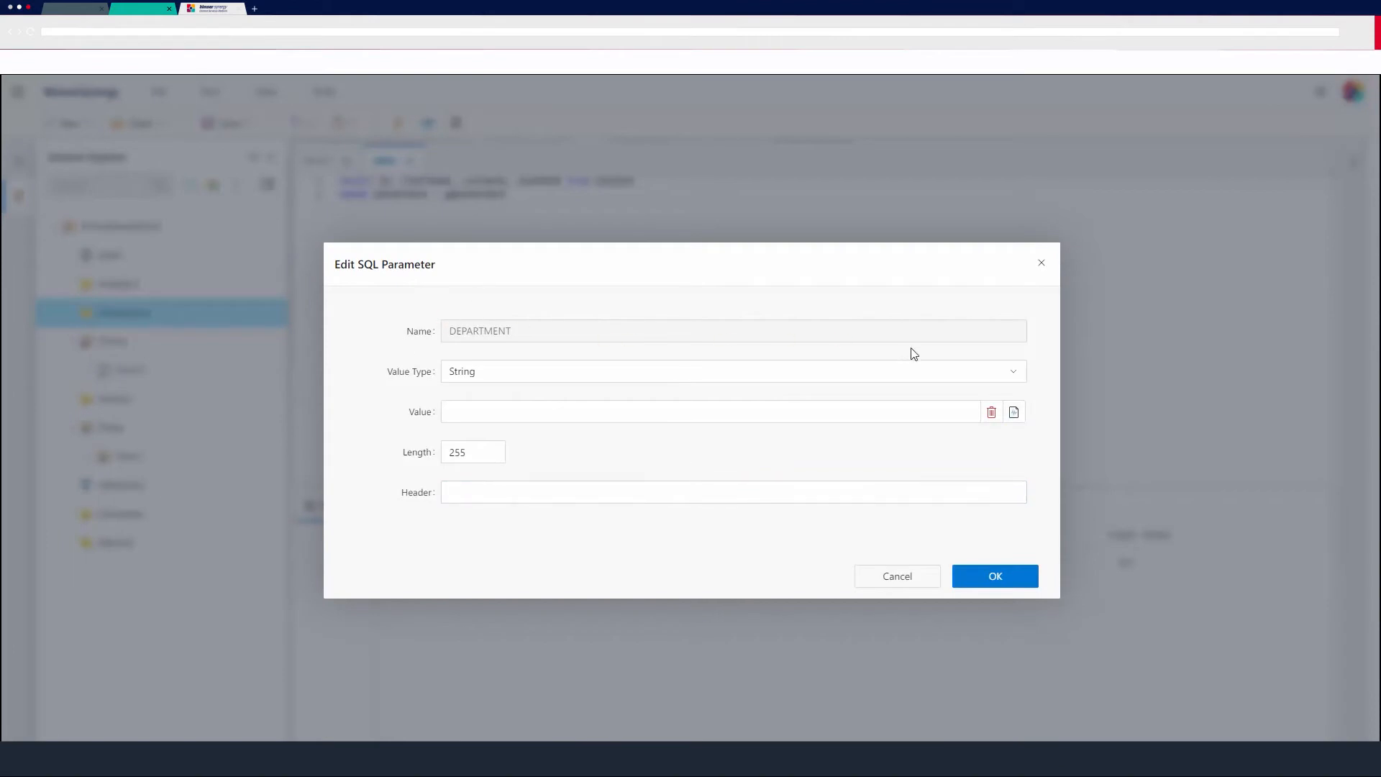
pyautogui.click(1016, 374)
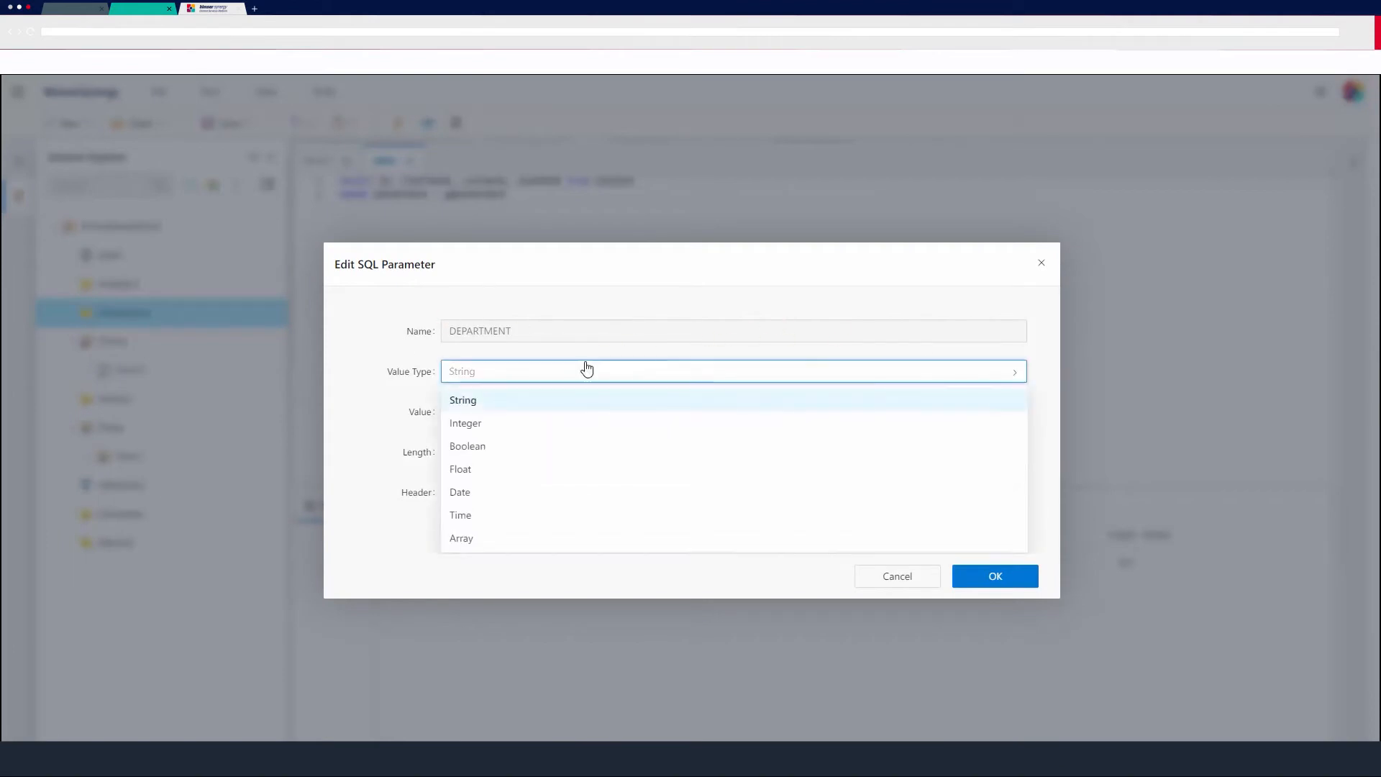
pyautogui.click(481, 425)
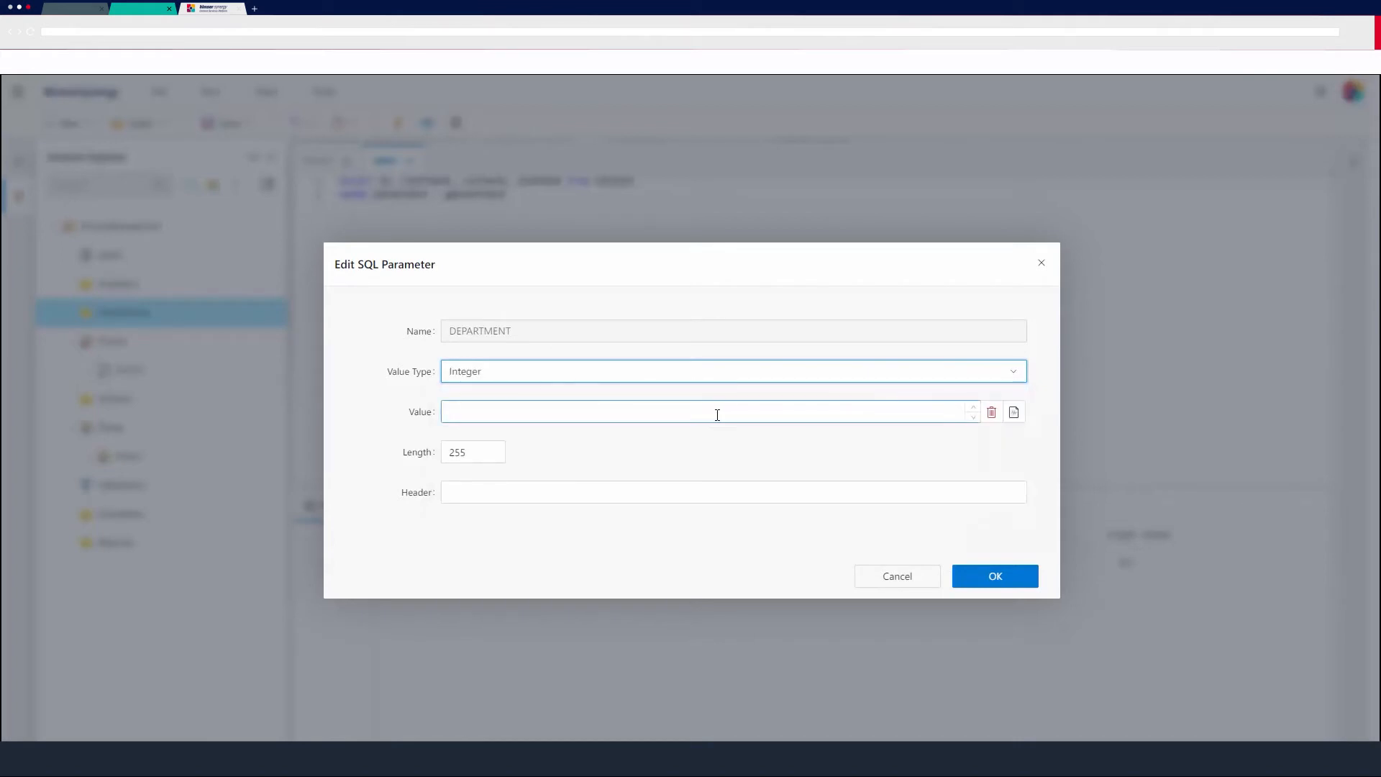
pyautogui.click(718, 416)
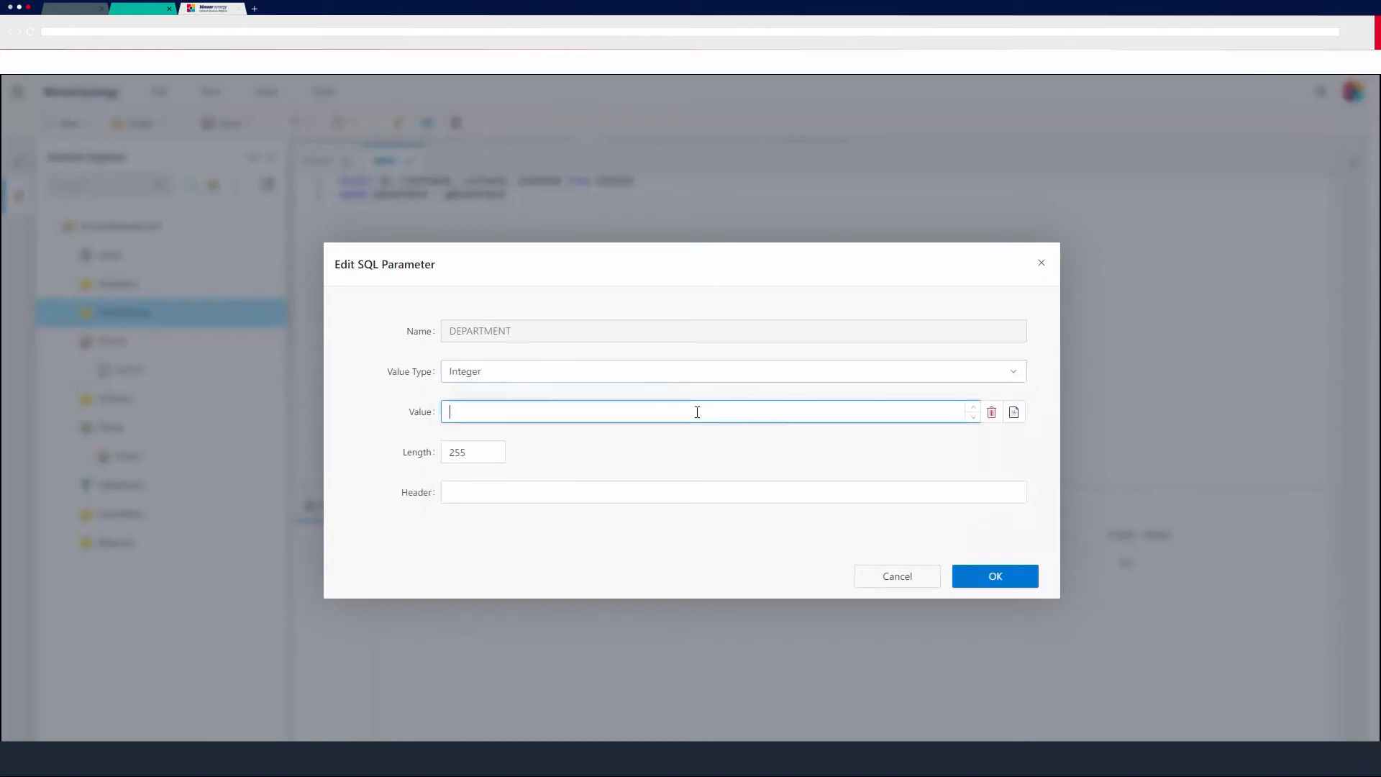
pyautogui.click(1022, 417)
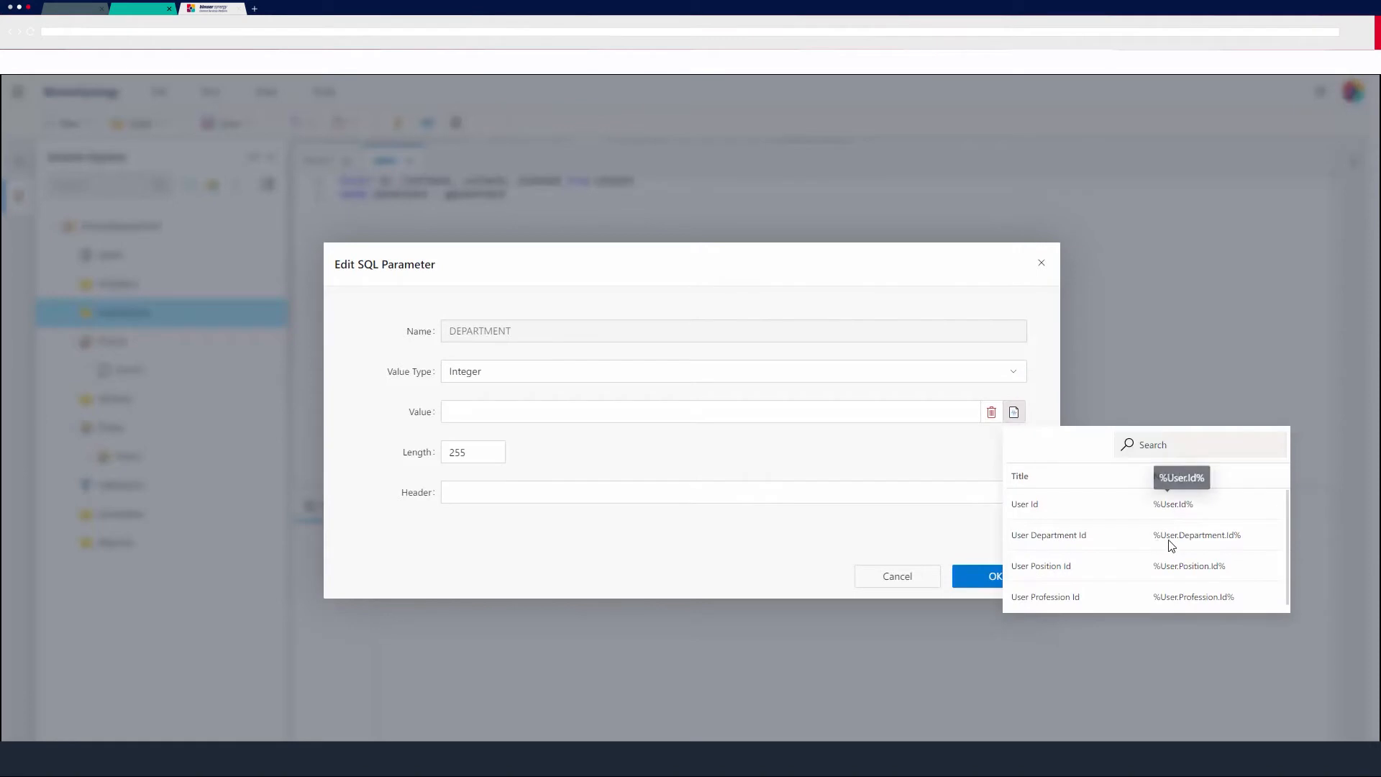
pyautogui.click(1198, 540)
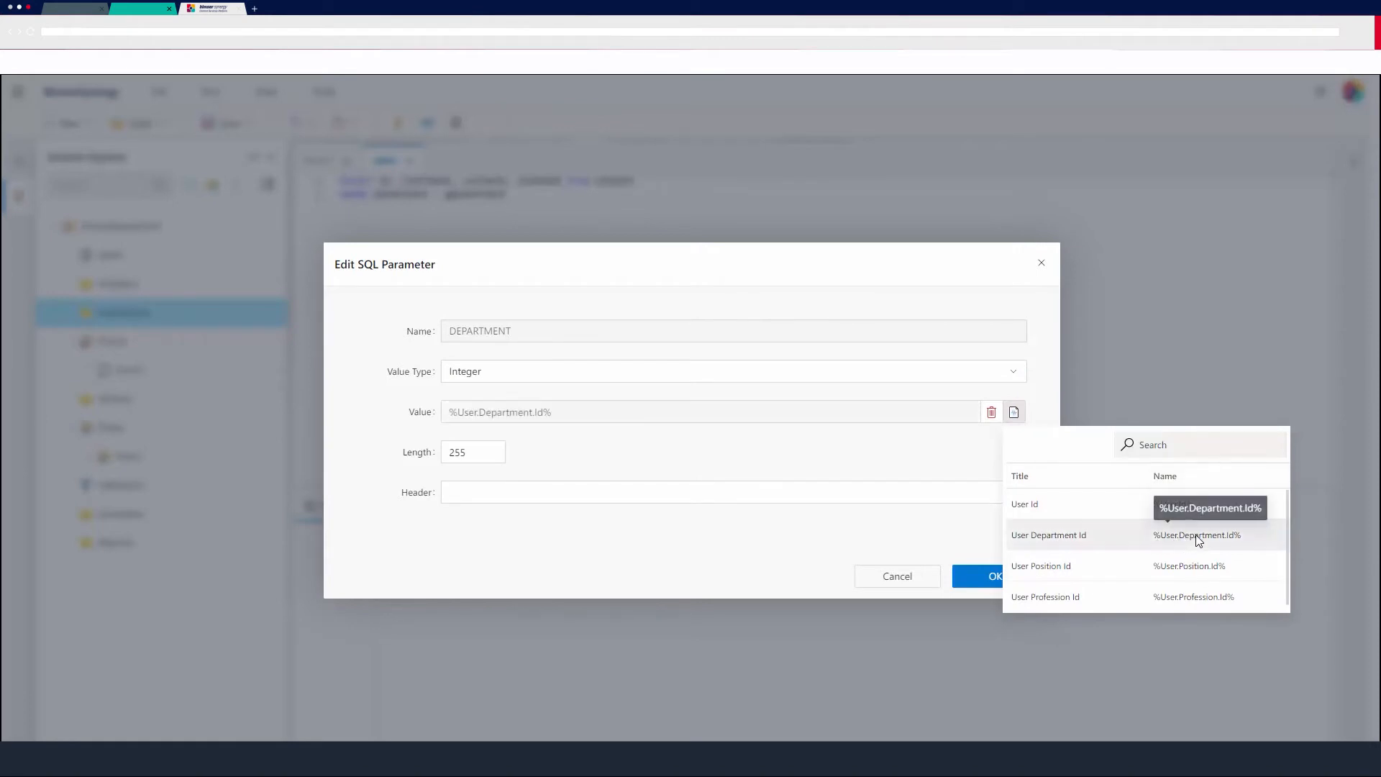
pyautogui.click(1014, 578)
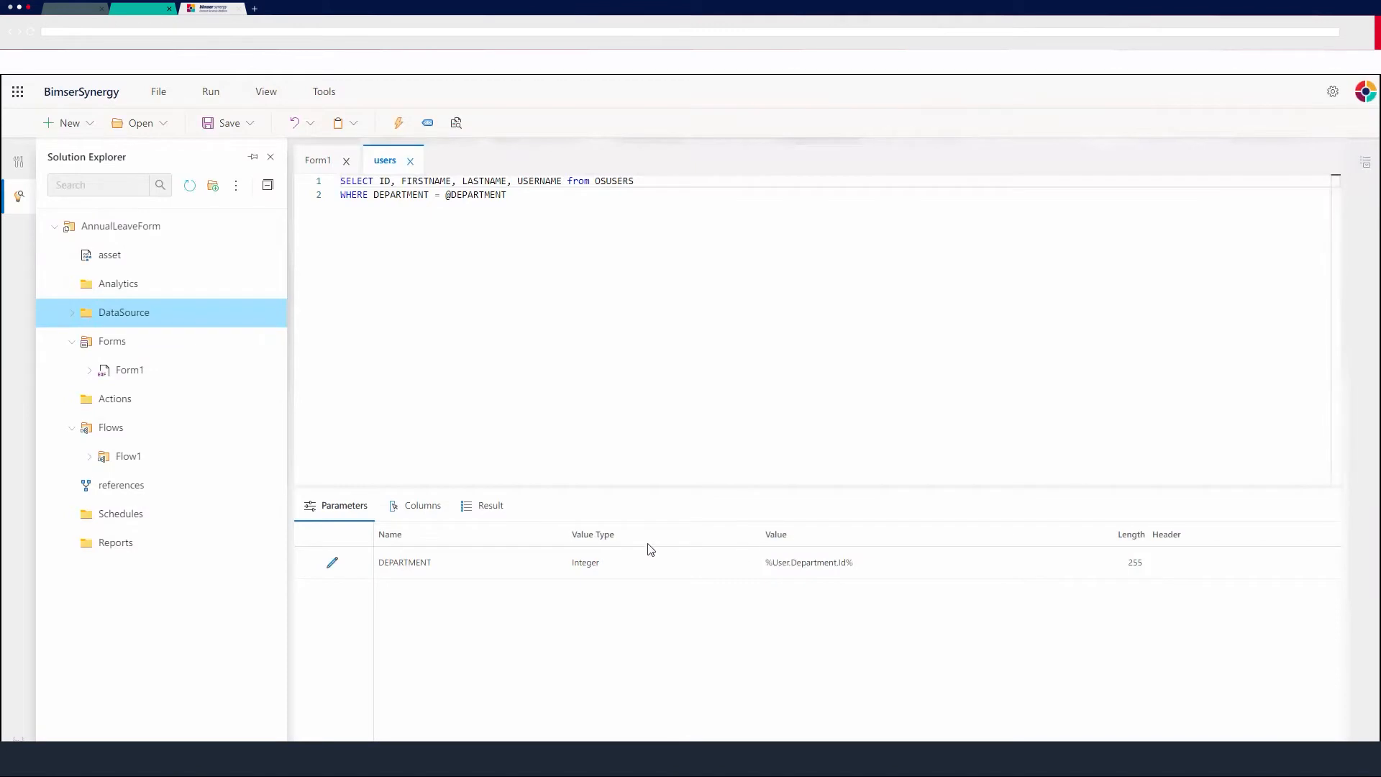
# Run the users query and view its result rows.
pyautogui.click(478, 507)
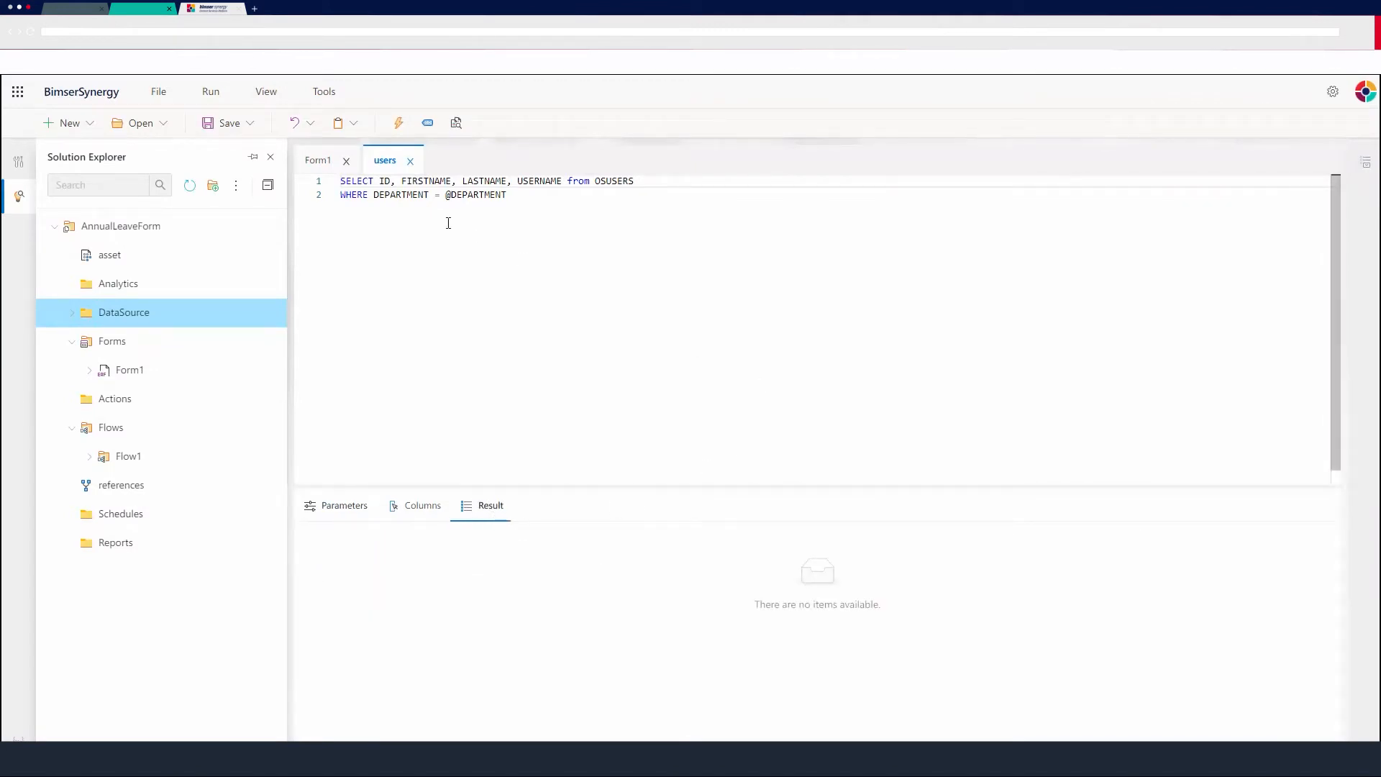
pyautogui.click(398, 123)
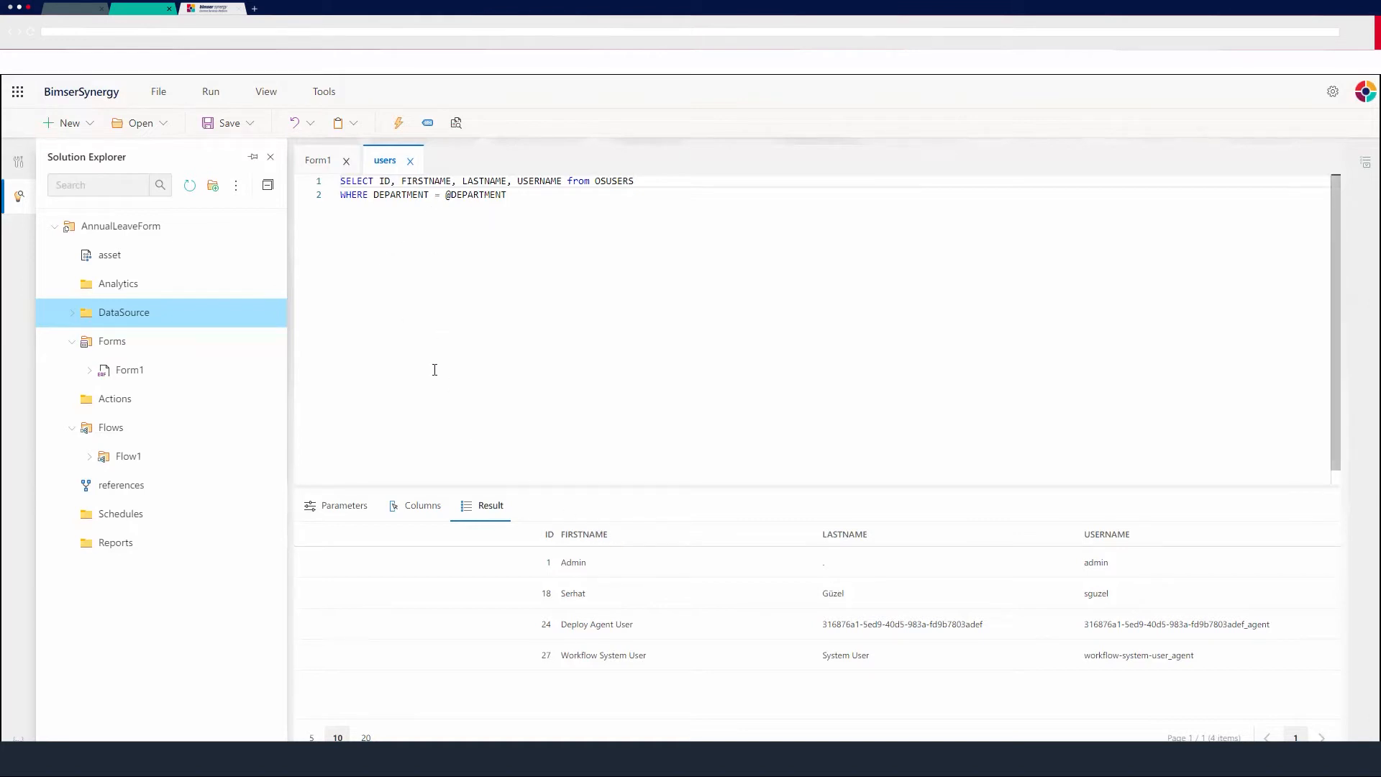
# Close the users query and add a Lookup control to Form1 below the Start Date and End Date row.
pyautogui.click(411, 161)
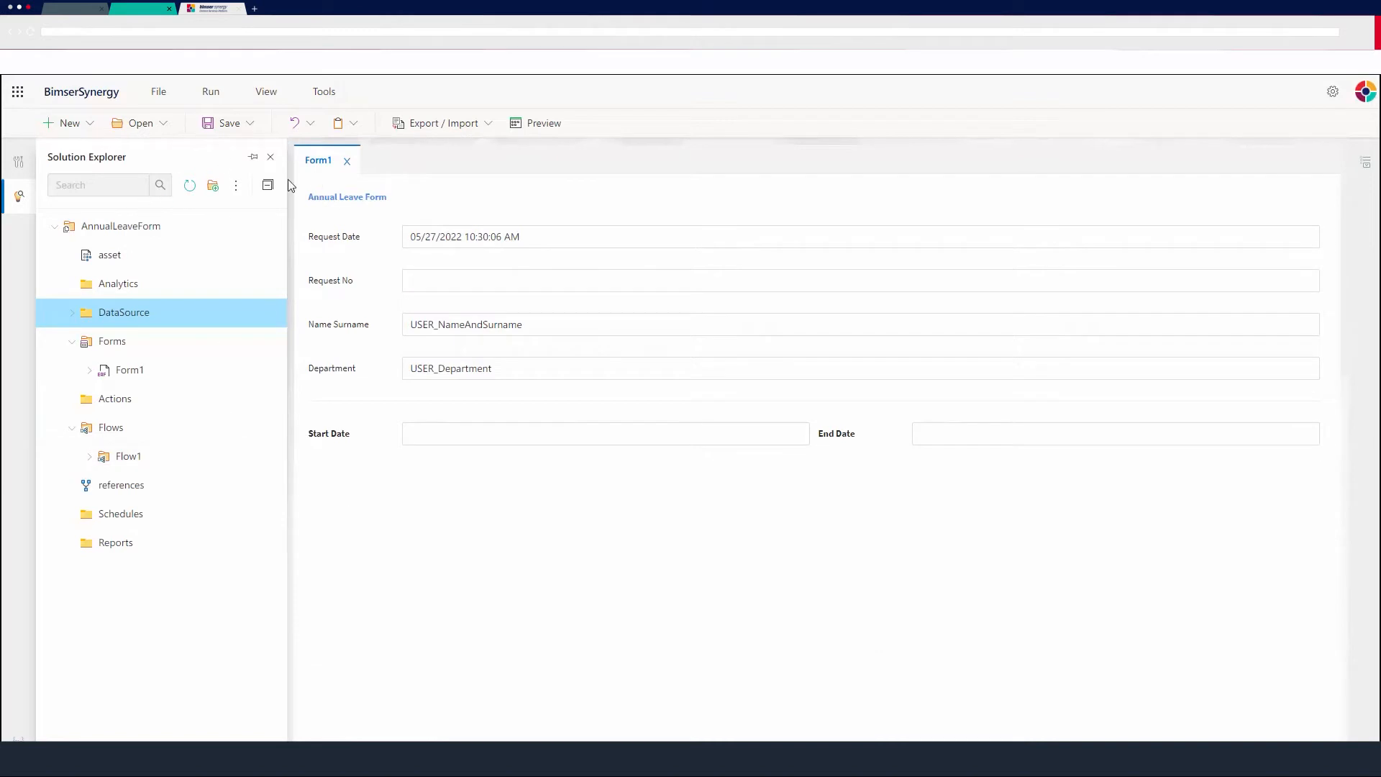
pyautogui.click(19, 162)
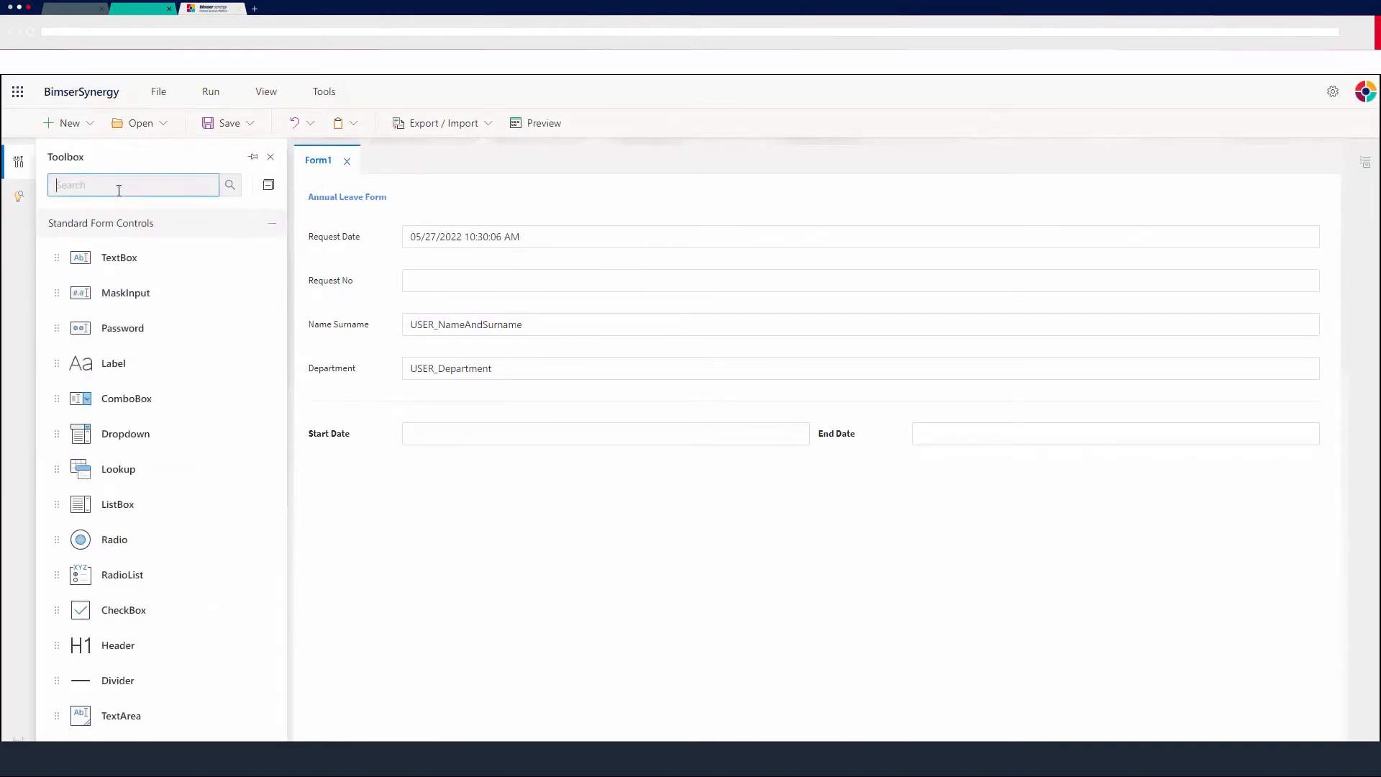
pyautogui.write('look')
pyautogui.moveTo(133, 248); pyautogui.dragTo(586, 499)
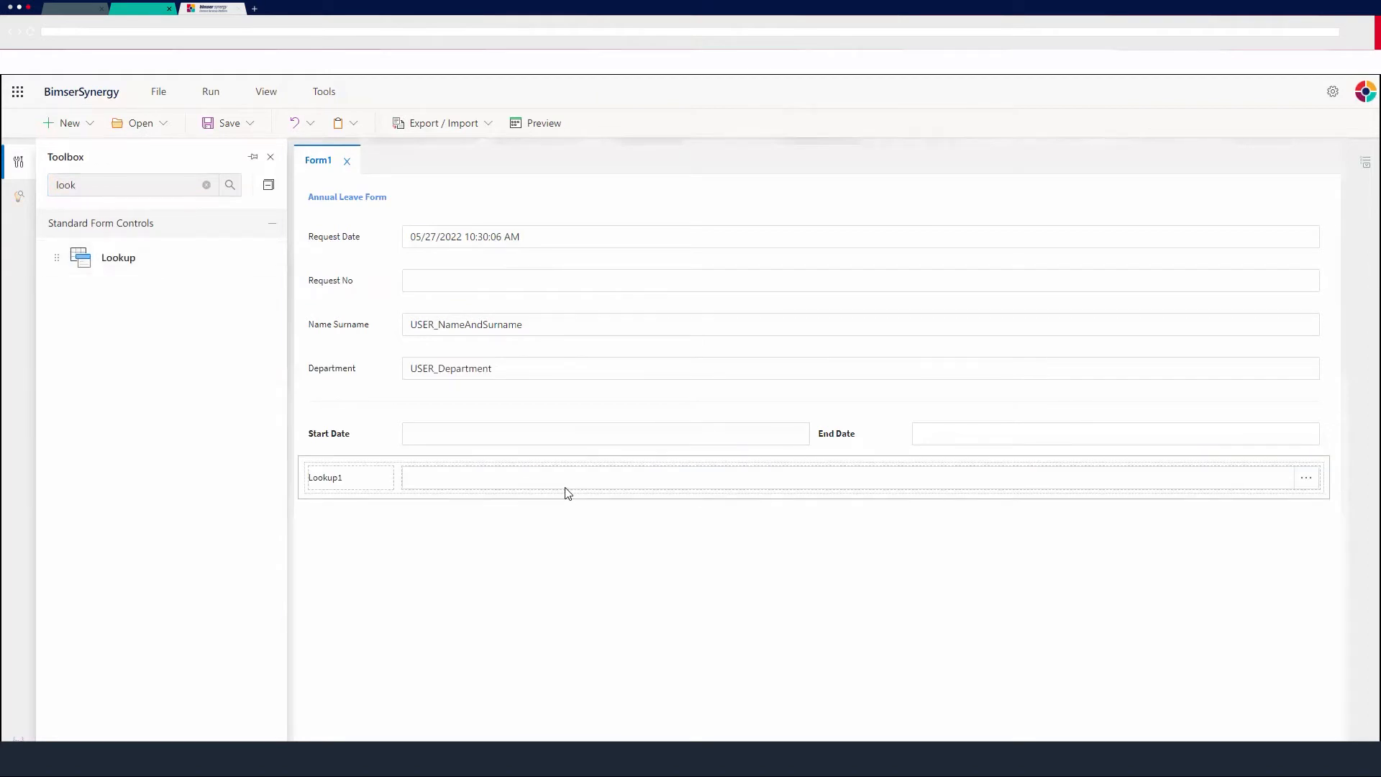
# Set the lookup's caption to Delegation and make it bold.
pyautogui.click(567, 492)
pyautogui.click(1179, 361)
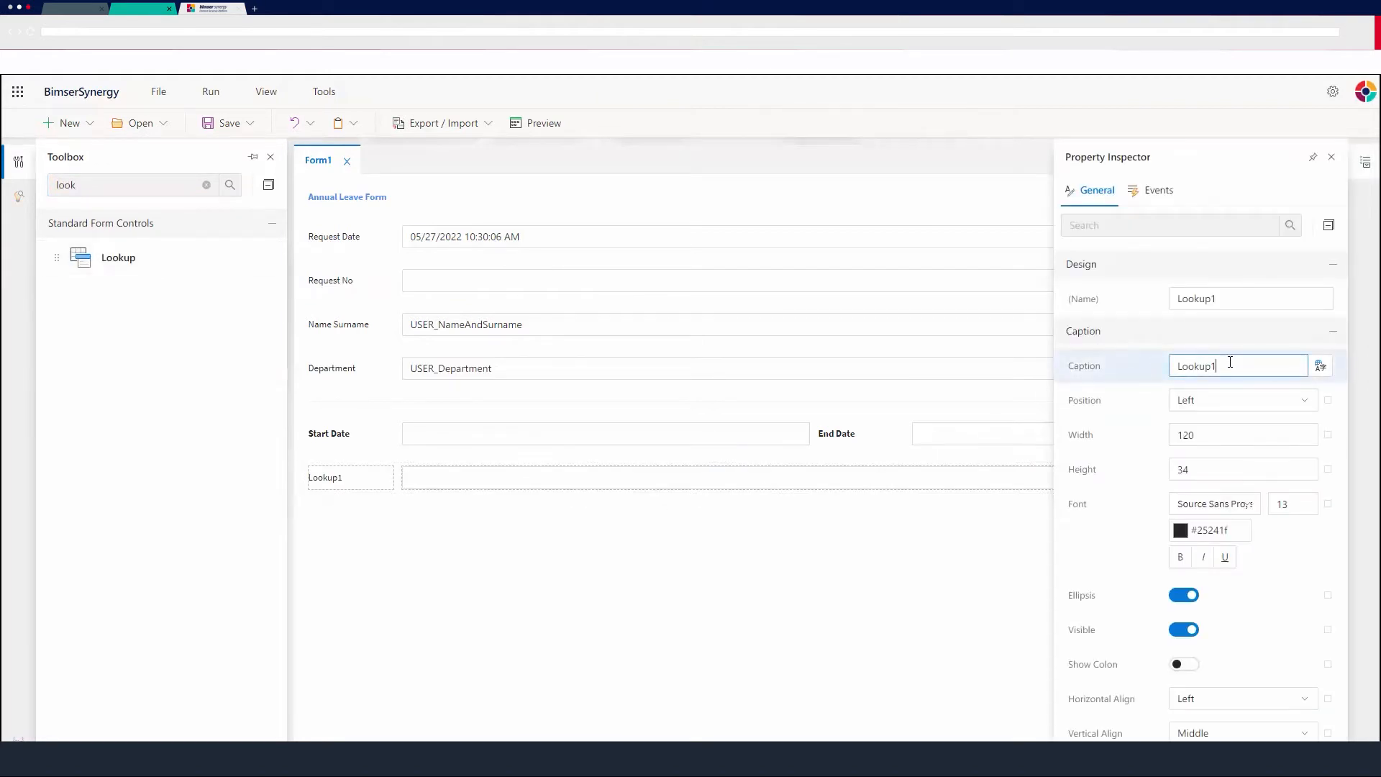
pyautogui.moveTo(1228, 363); pyautogui.dragTo(1135, 370)
pyautogui.write('Delegation')
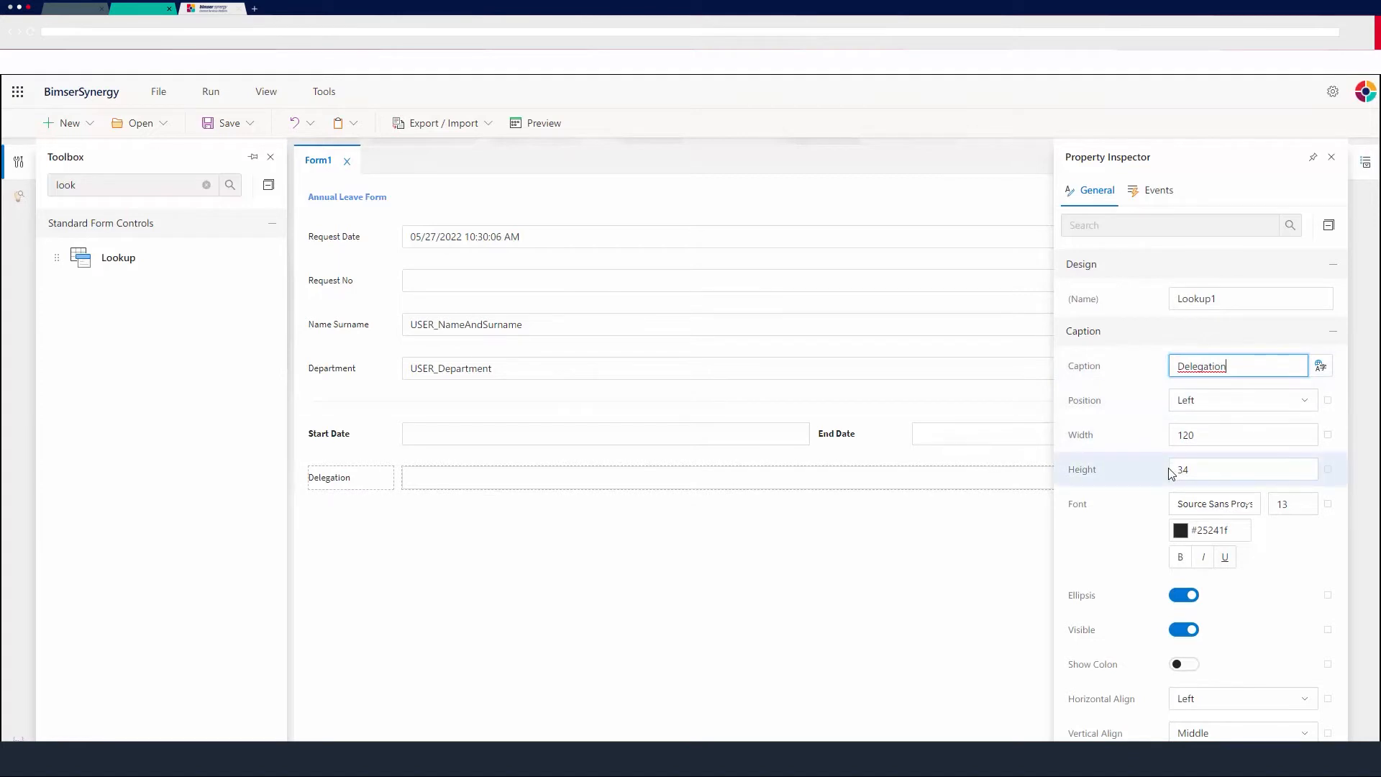
pyautogui.scroll(-1, 1174, 479)
pyautogui.click(1181, 485)
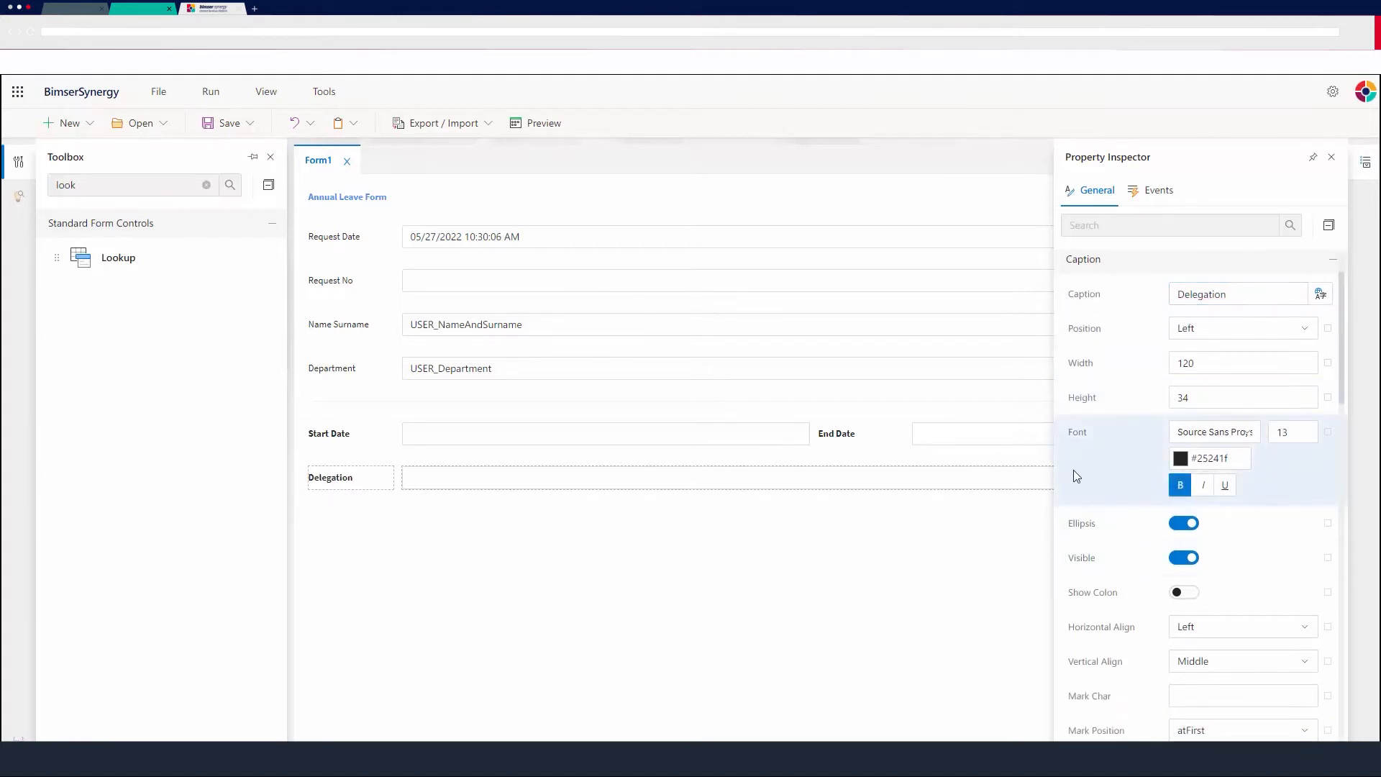
# Set the Delegation lookup's data source to the users query.
pyautogui.scroll(-3, 1191, 496)
pyautogui.scroll(-1, 1181, 503)
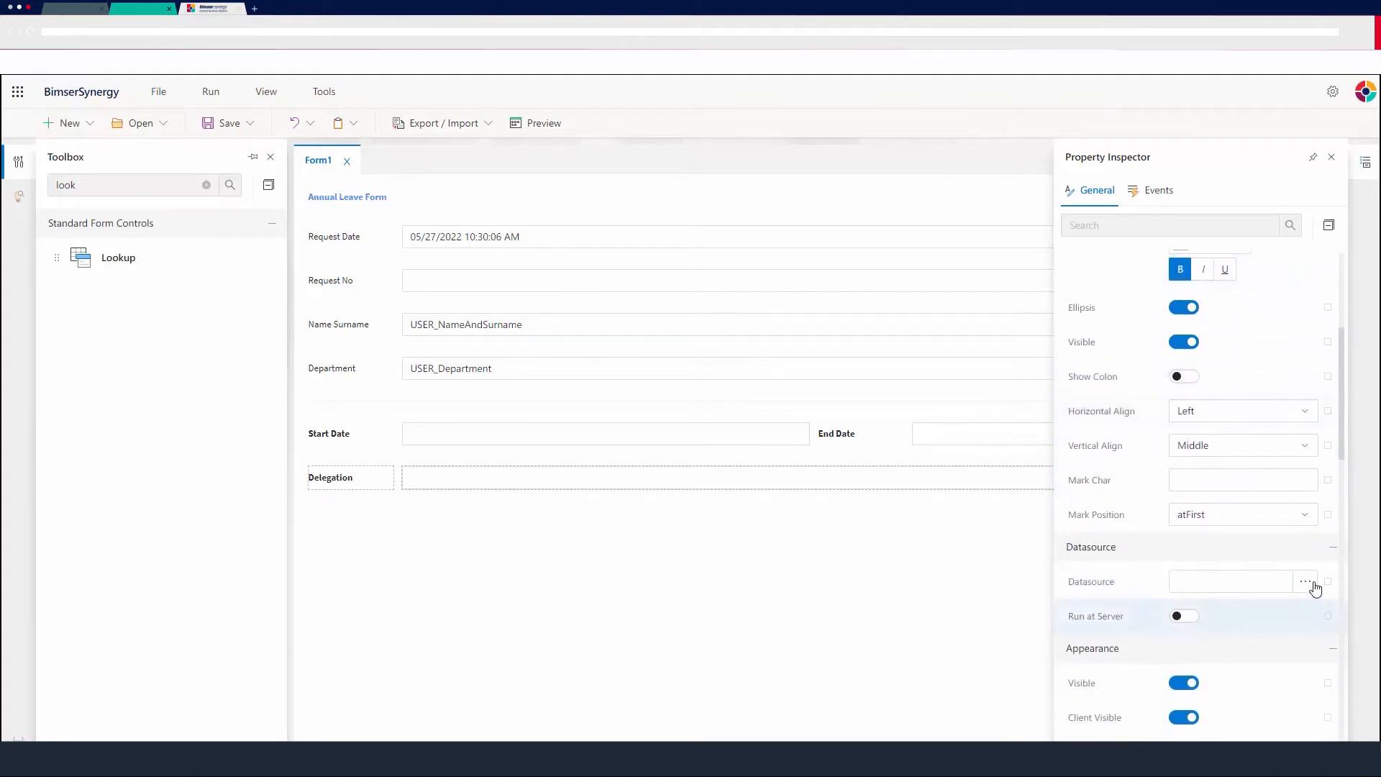
pyautogui.click(1307, 581)
pyautogui.click(518, 302)
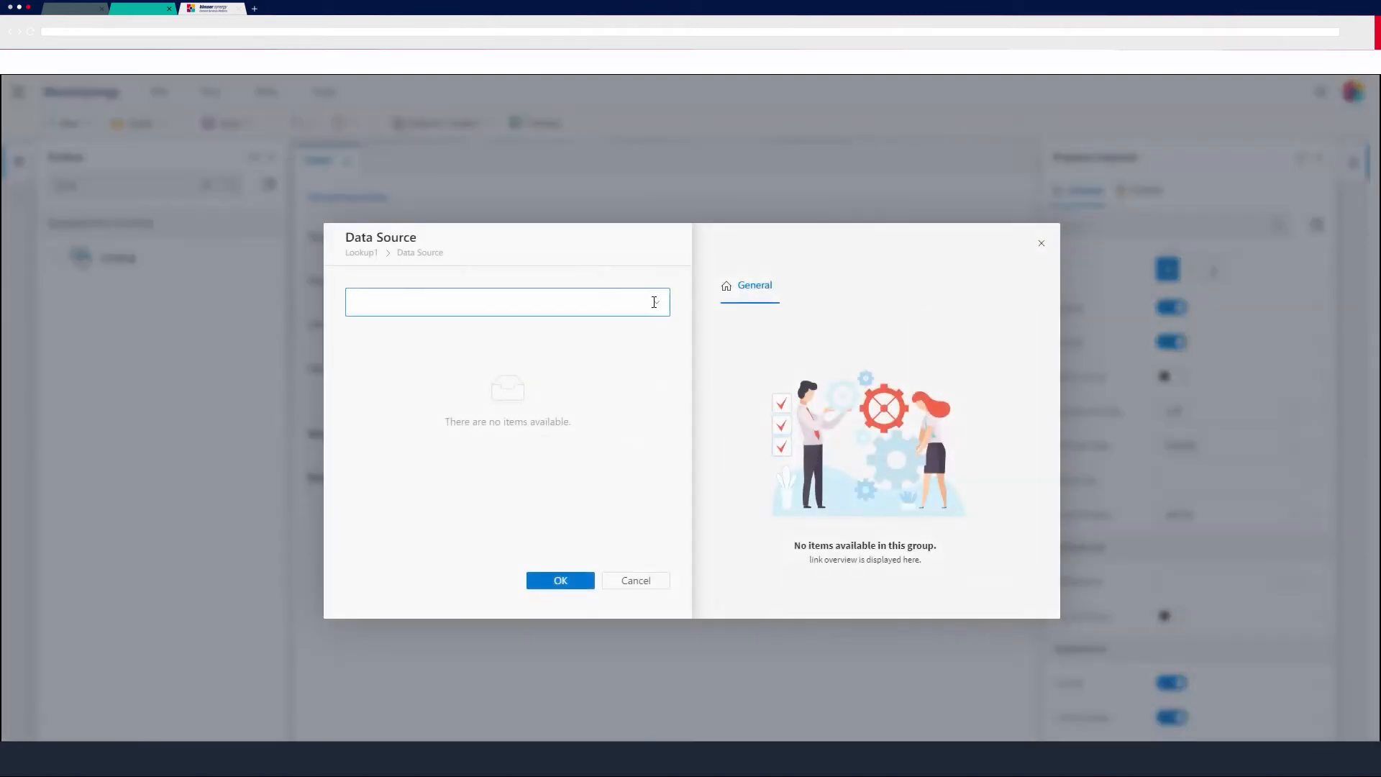
pyautogui.click(398, 338)
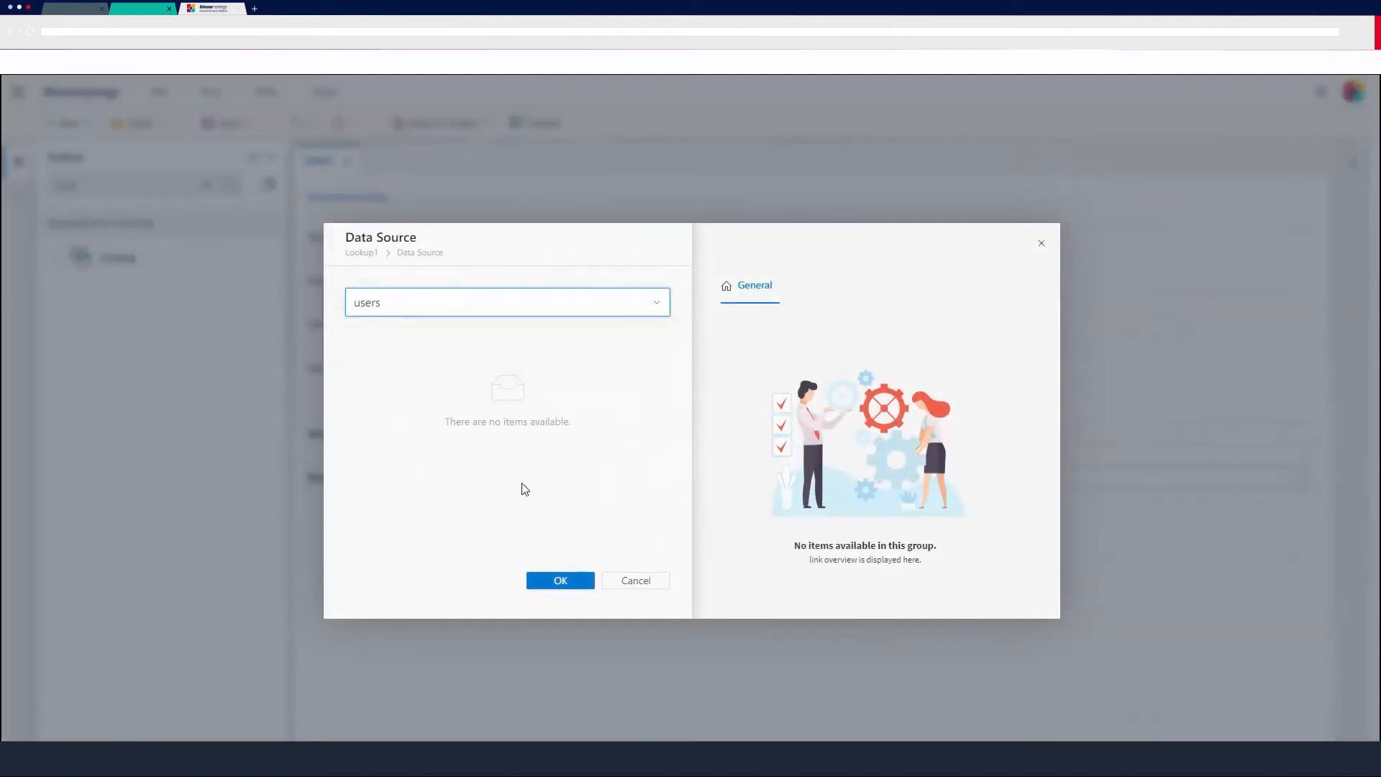
pyautogui.click(561, 580)
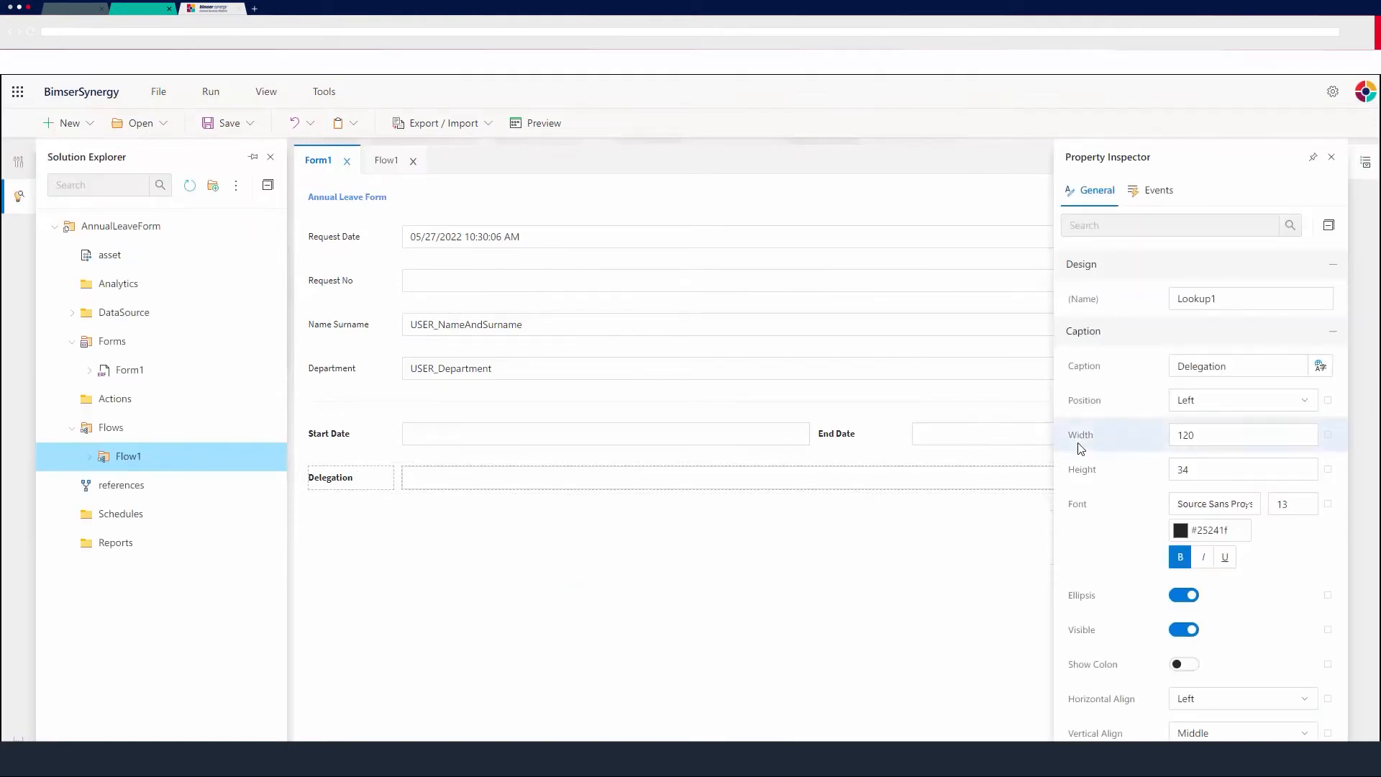
pyautogui.scroll(-5, 1165, 474)
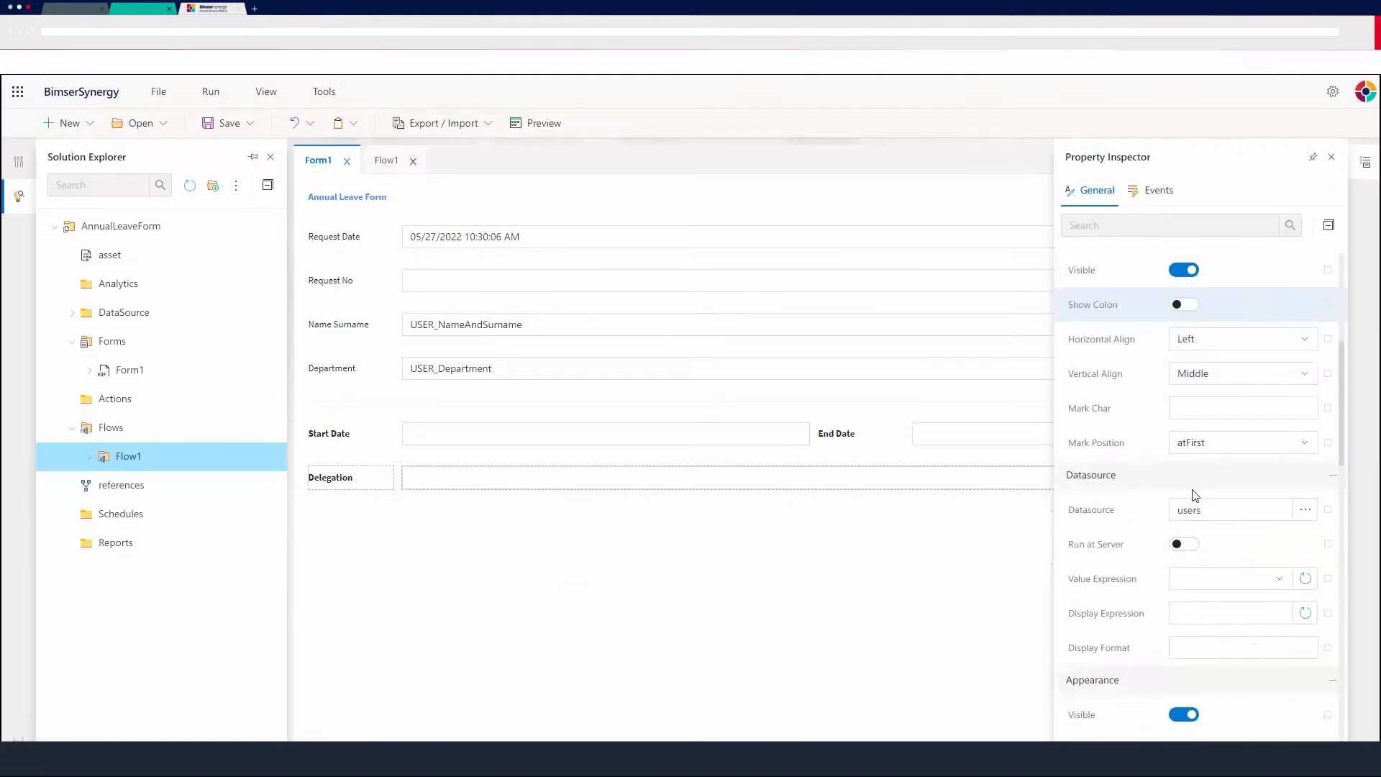
pyautogui.scroll(-2, 1195, 495)
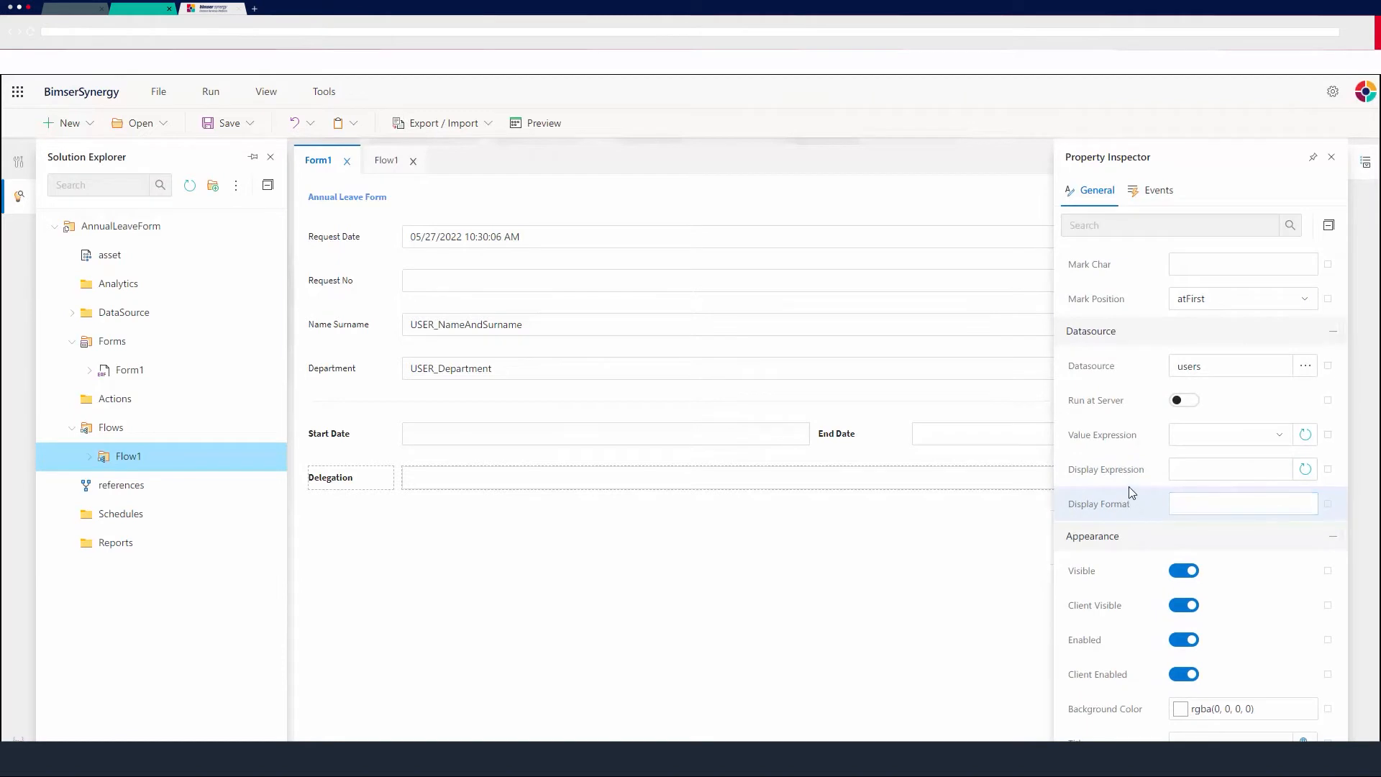
pyautogui.scroll(-4, 1146, 432)
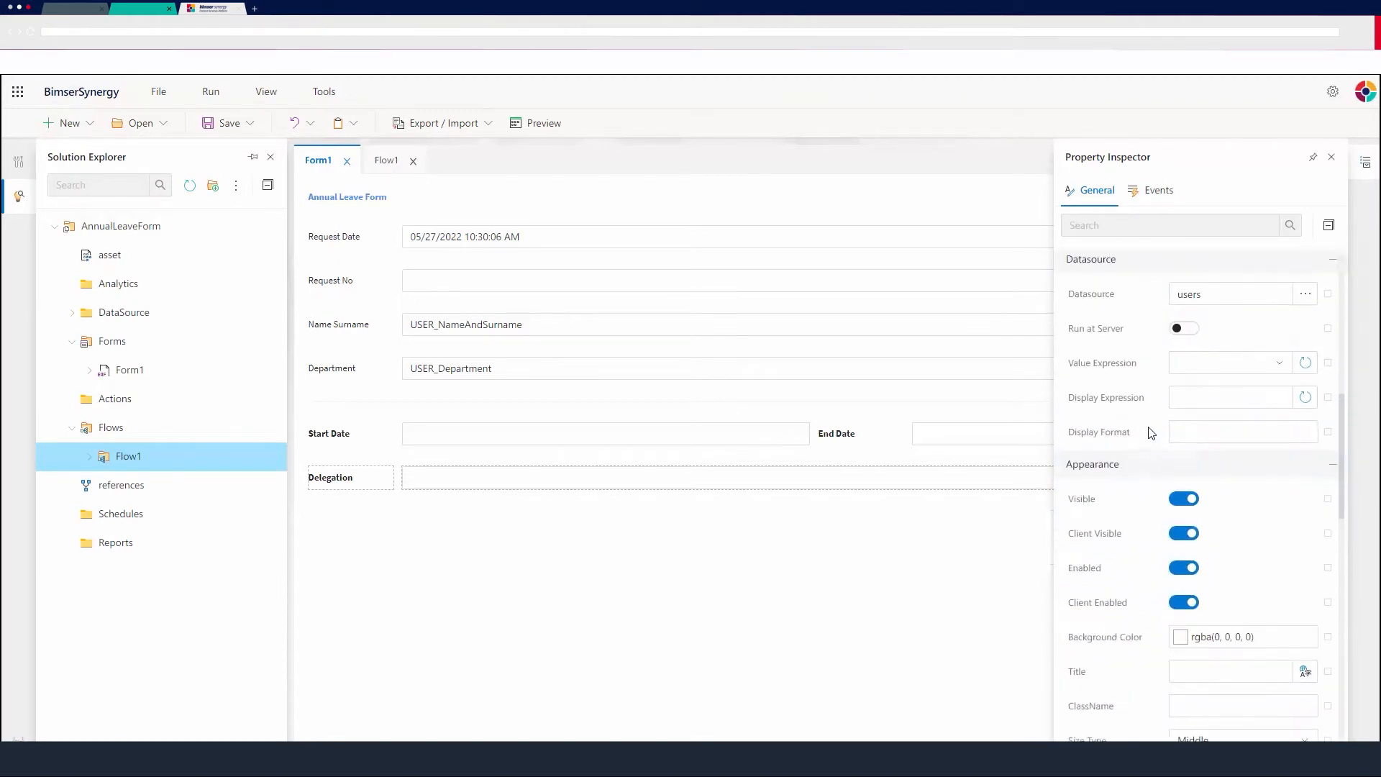
# Generate all columns from the users query for the Delegation lookup.
pyautogui.scroll(-3, 1151, 468)
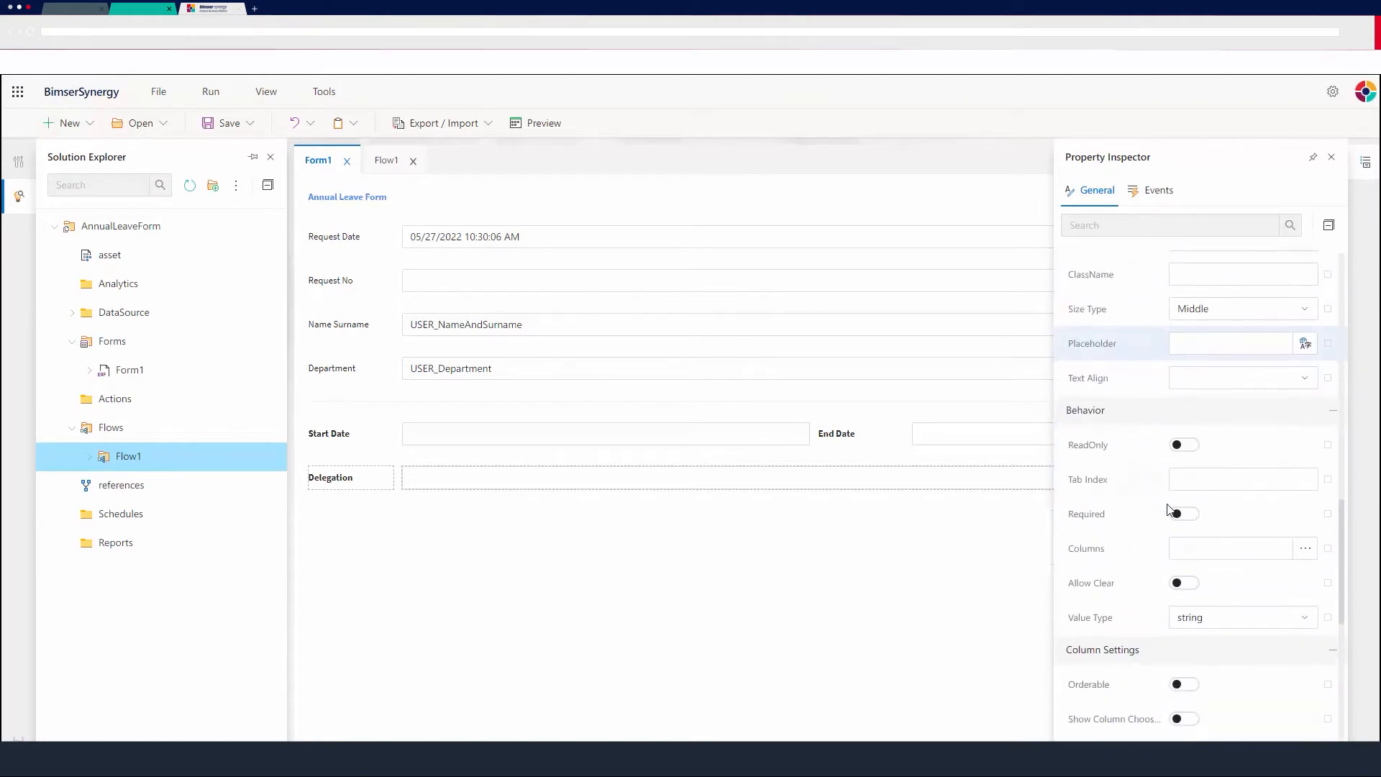
pyautogui.click(1305, 552)
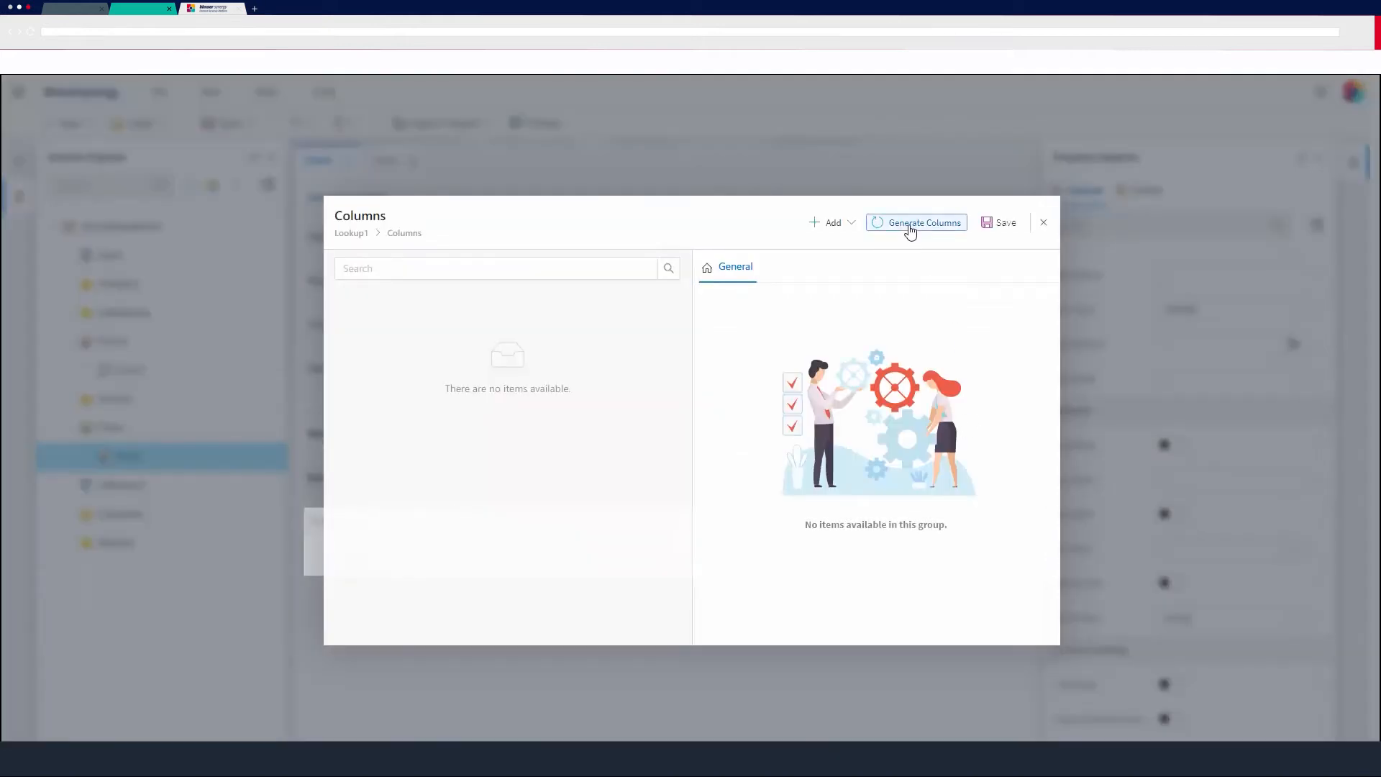
pyautogui.click(915, 225)
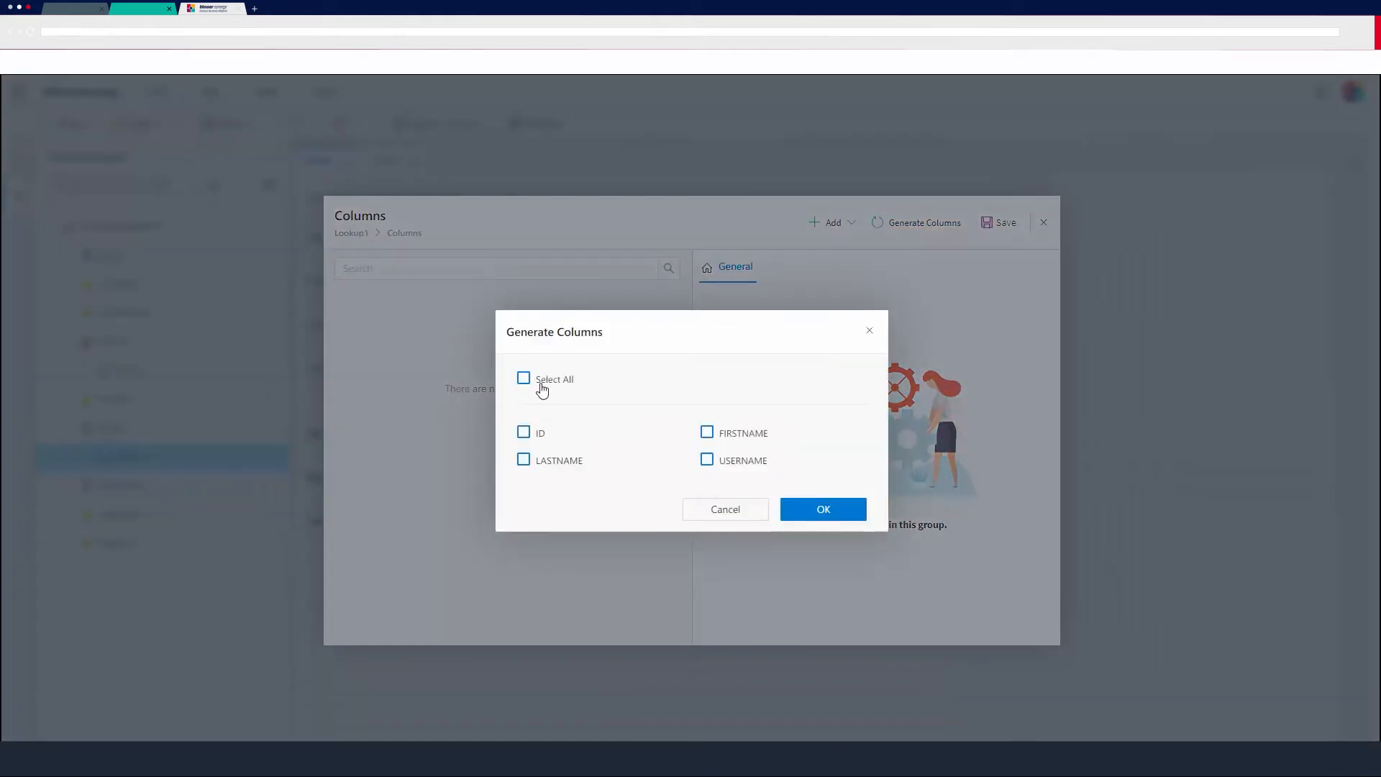
pyautogui.click(545, 385)
pyautogui.click(823, 509)
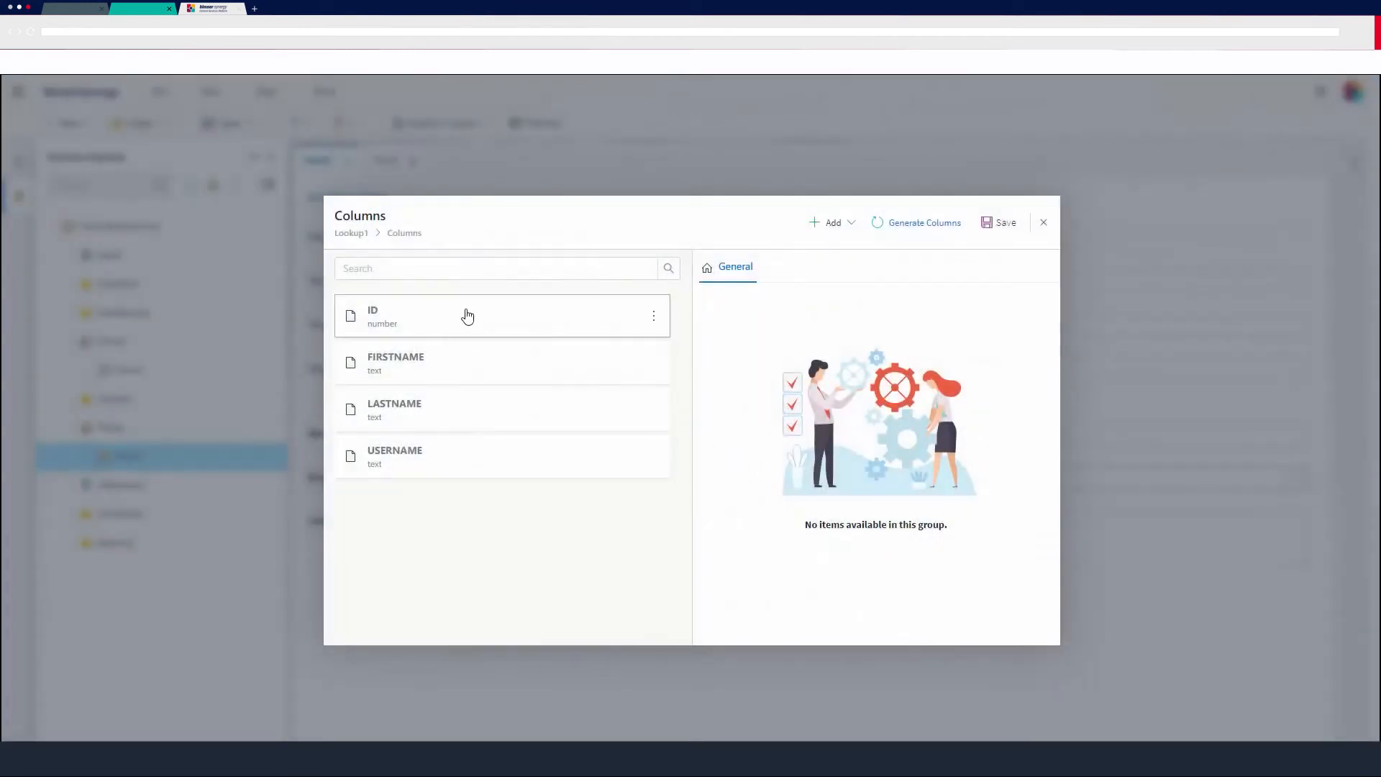
# Make the ID column the primary key and save the lookup's columns.
pyautogui.click(539, 317)
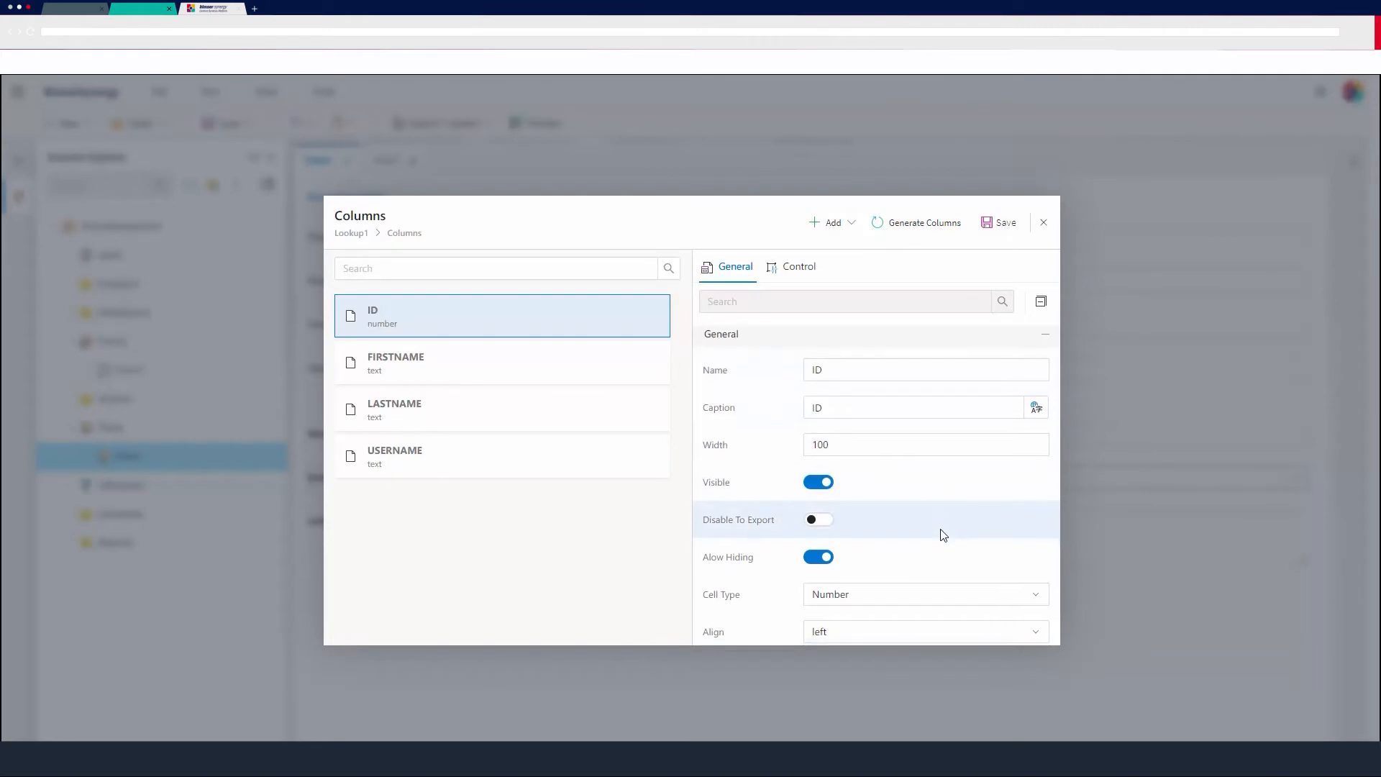
pyautogui.scroll(-2, 941, 533)
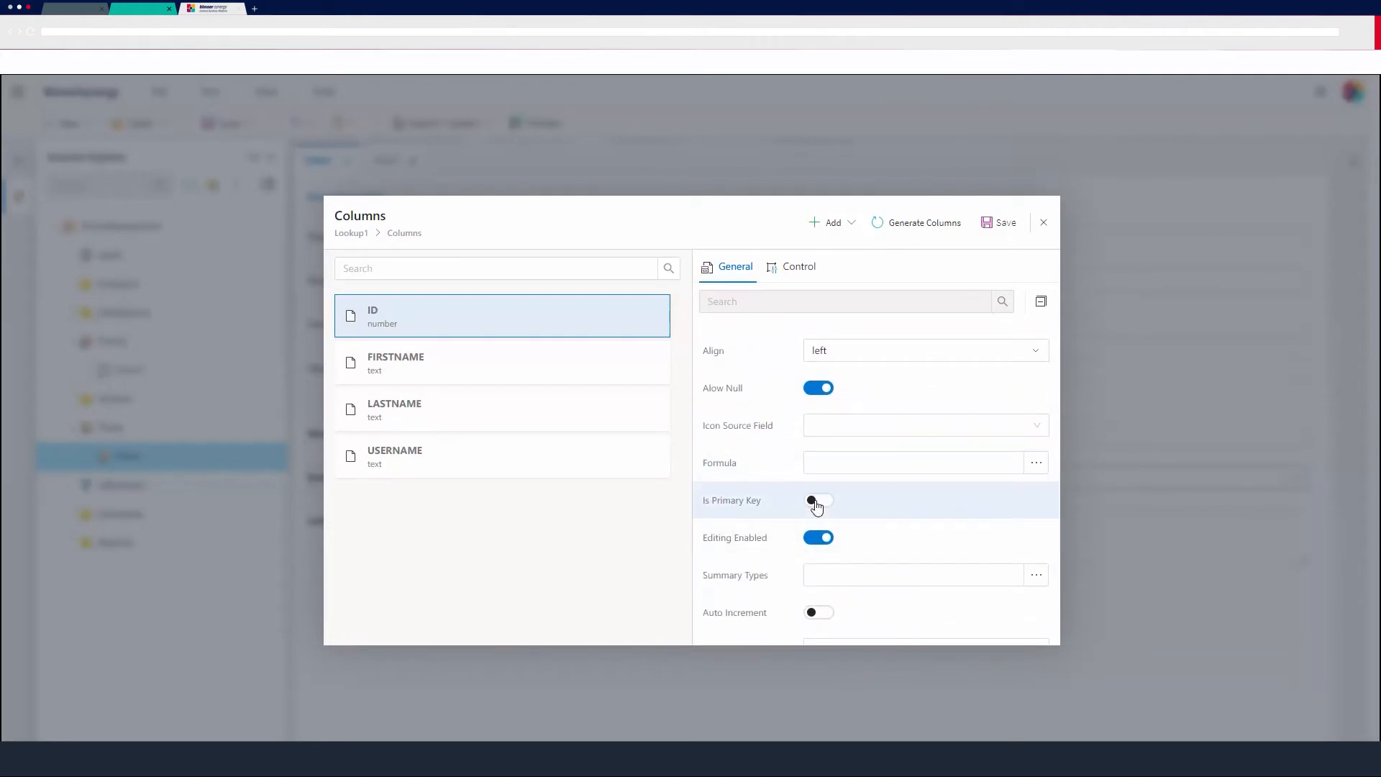
pyautogui.click(816, 504)
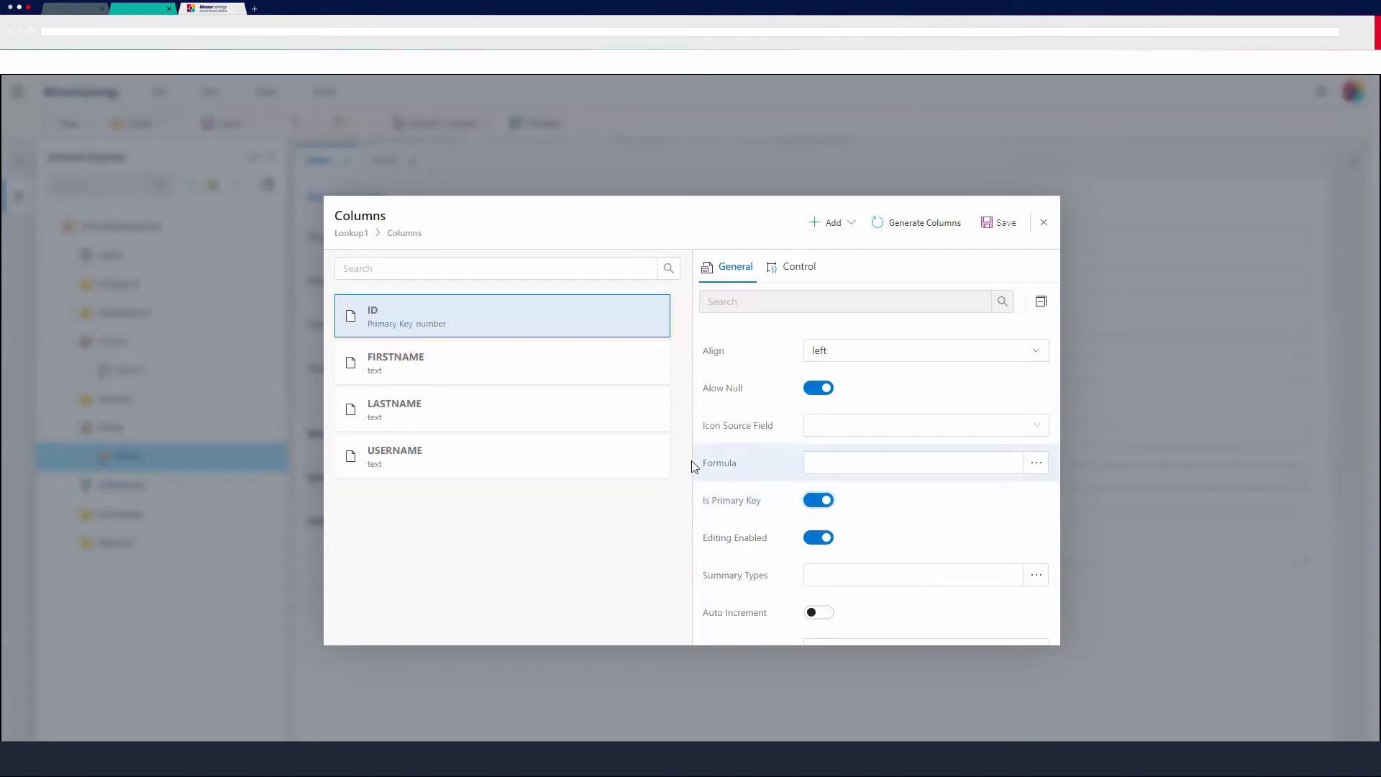
pyautogui.scroll(5, 861, 500)
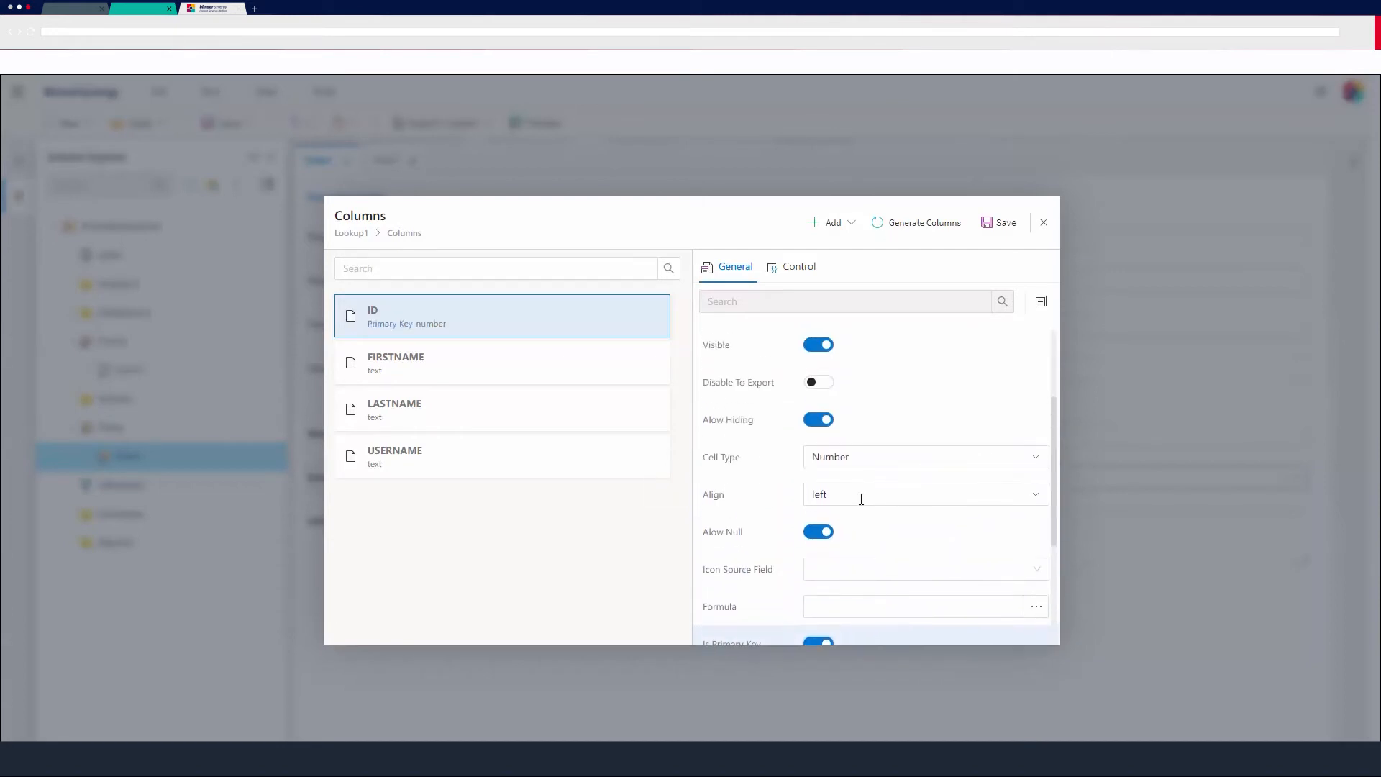
pyautogui.click(1002, 224)
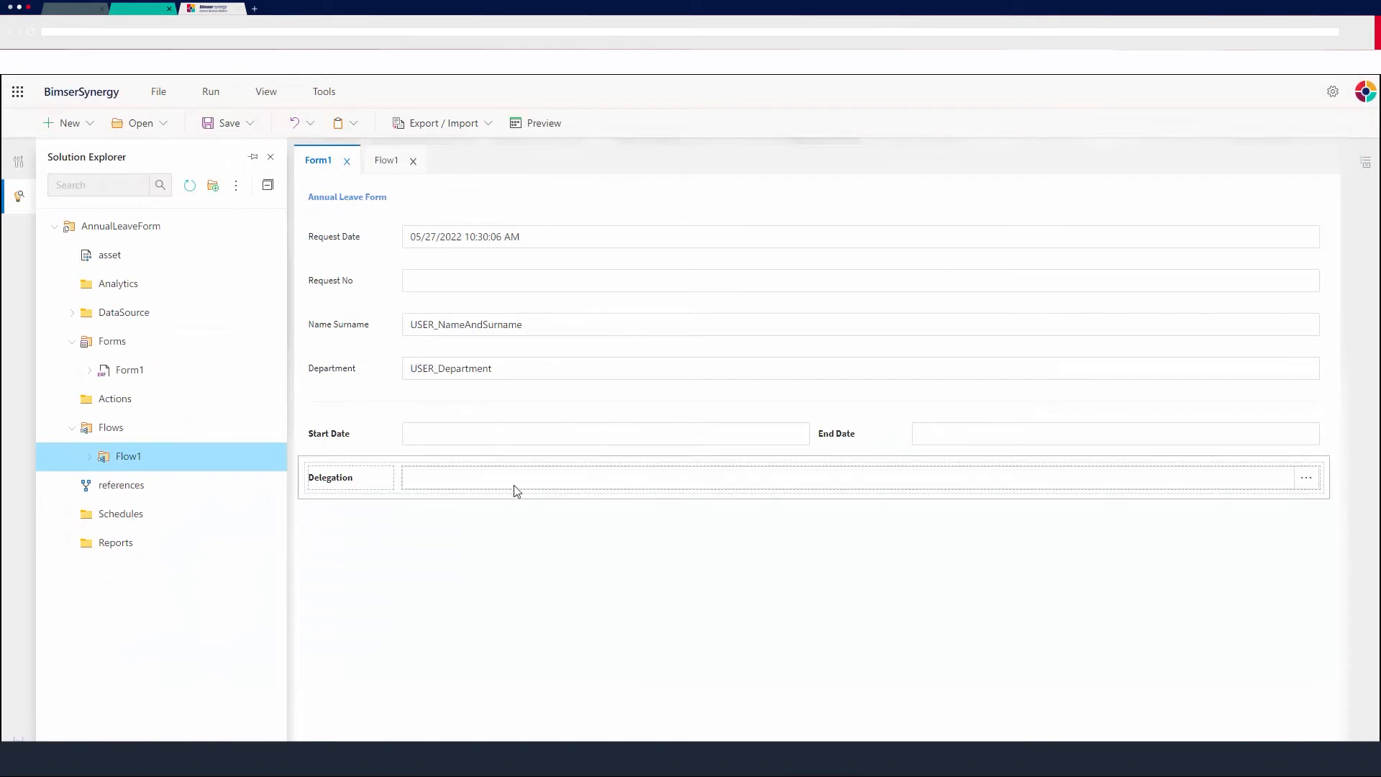
# Set the Delegation lookup's value expression to ID.
pyautogui.click(521, 483)
pyautogui.scroll(-5, 1258, 543)
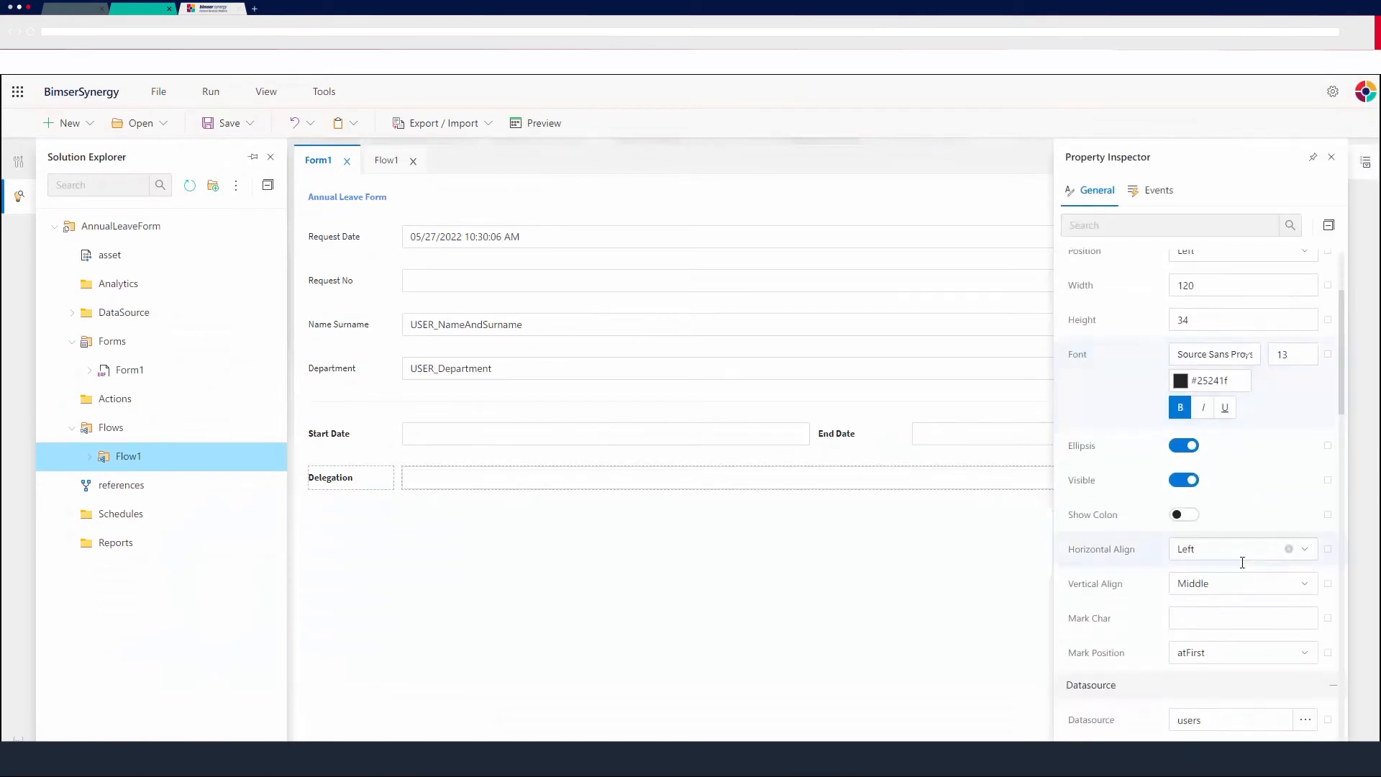
pyautogui.click(1287, 508)
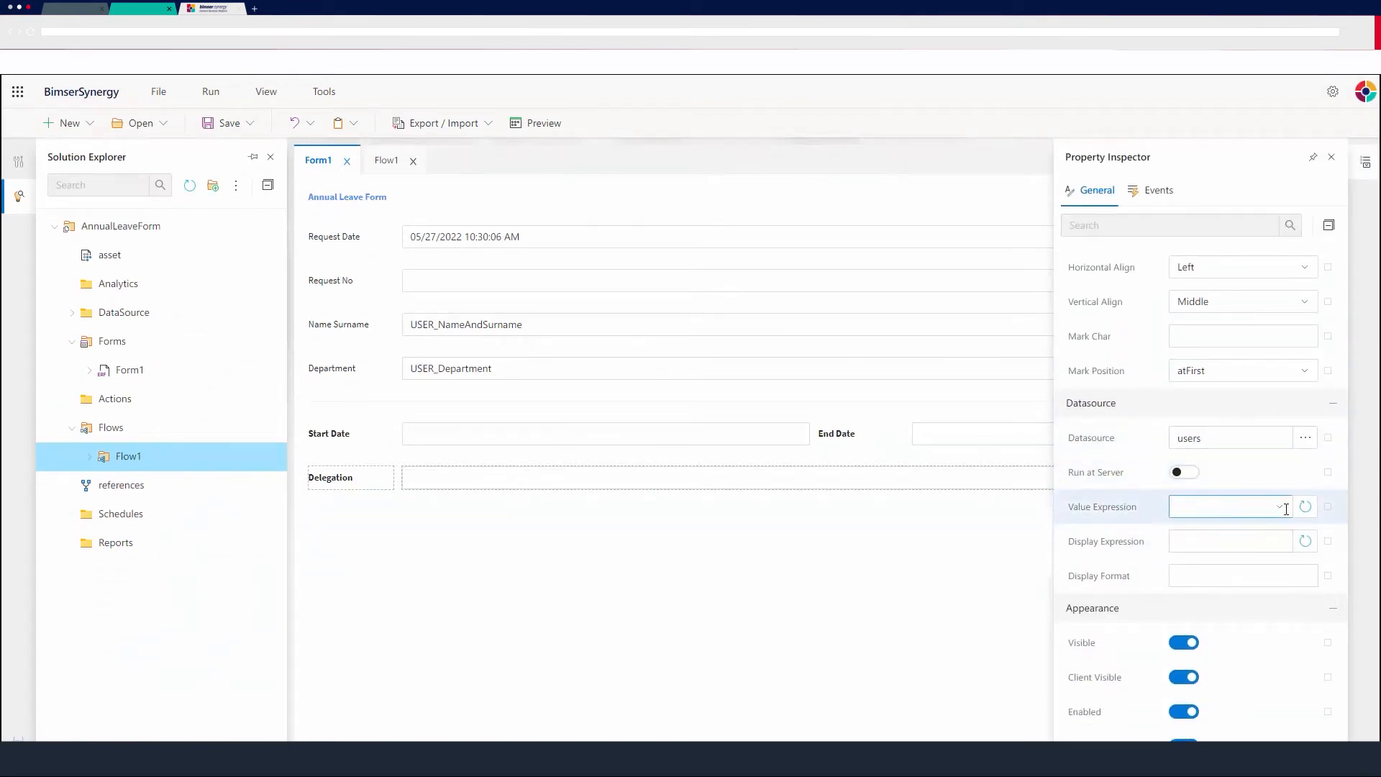
pyautogui.click(1198, 539)
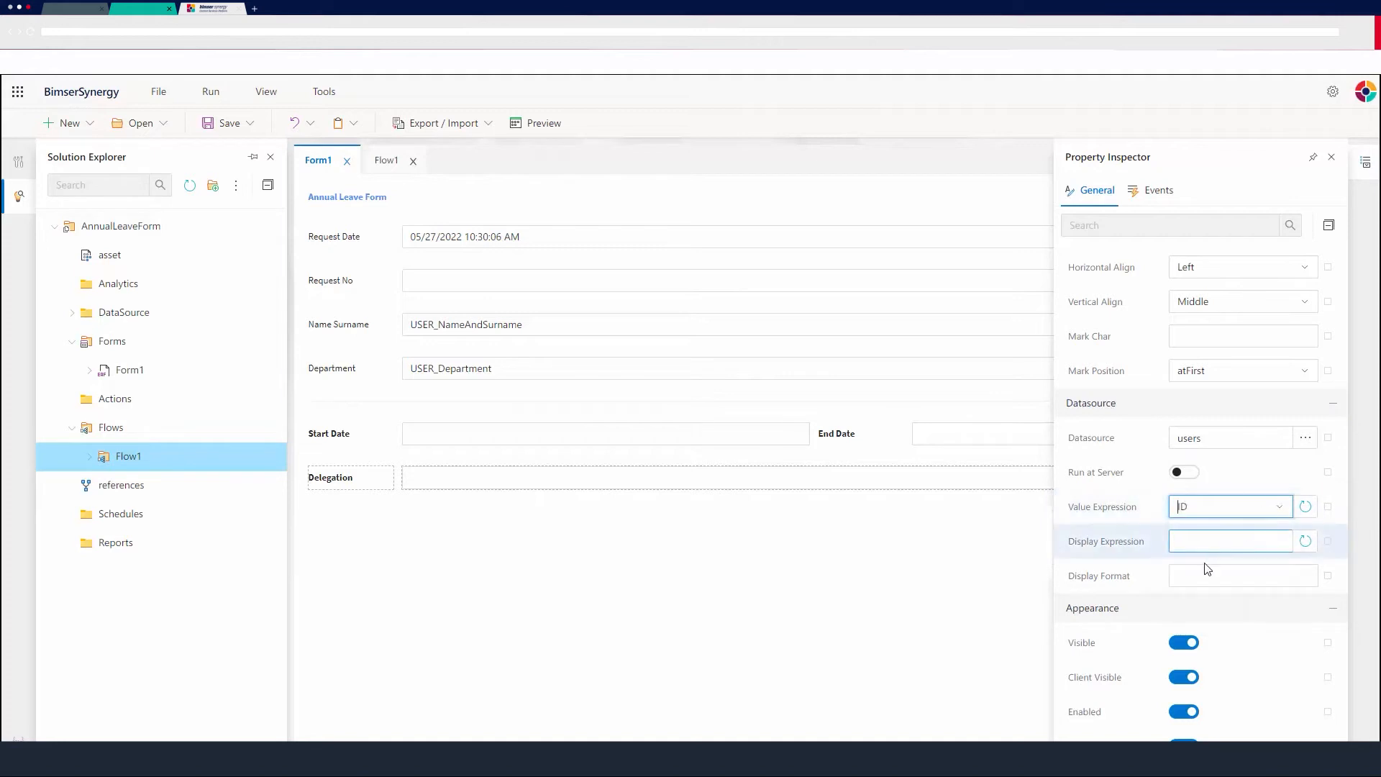
# Set the Delegation lookup's display expression to FIRSTNAME and LASTNAME.
pyautogui.click(1201, 544)
pyautogui.click(1216, 596)
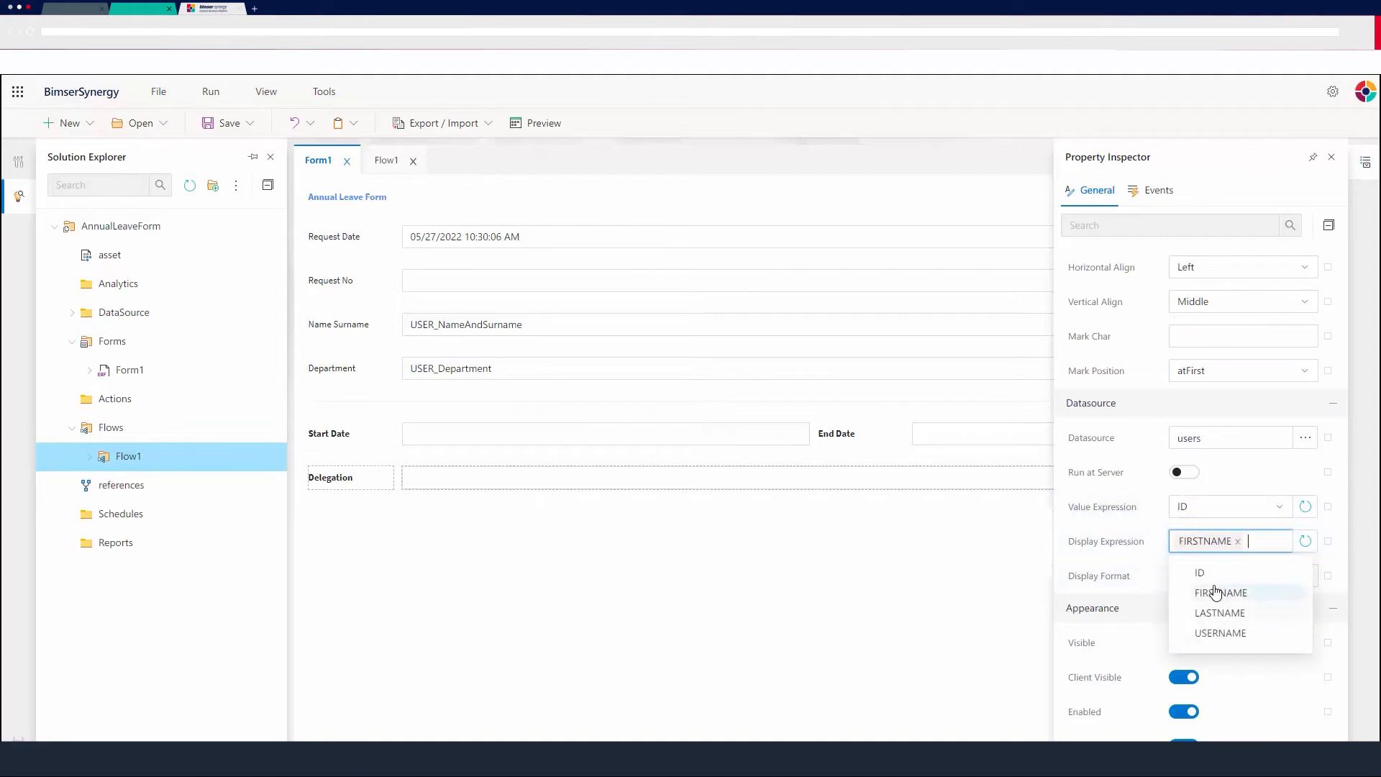
pyautogui.click(1216, 611)
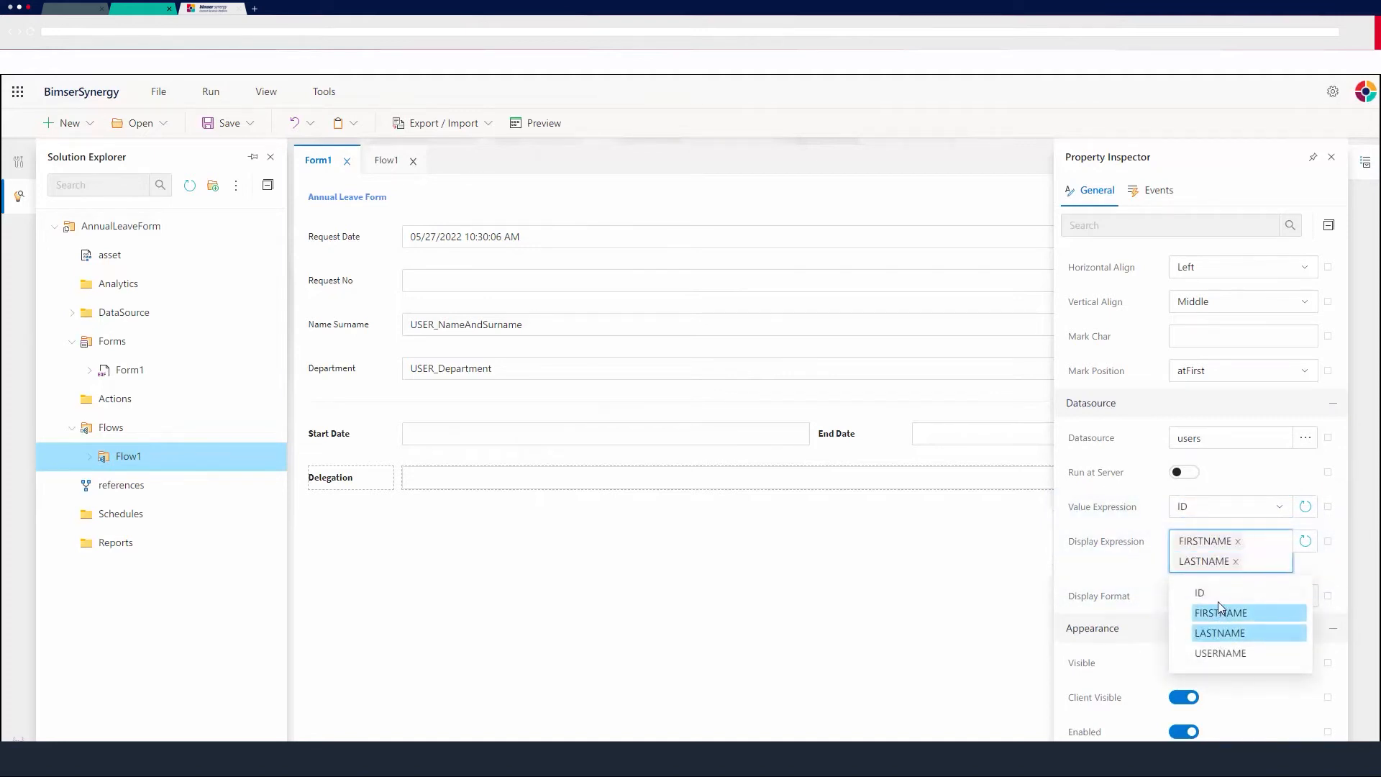
pyautogui.click(1280, 561)
pyautogui.scroll(-3, 1239, 590)
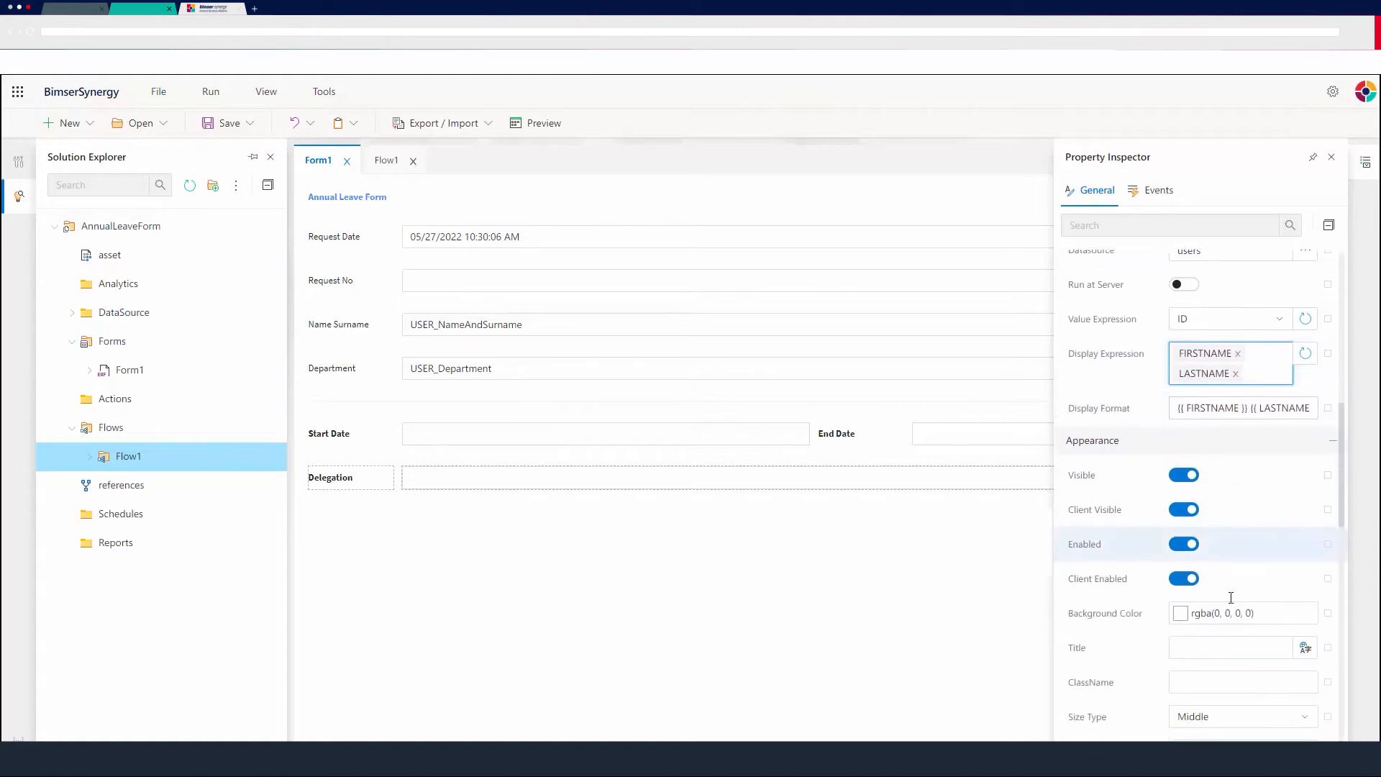
pyautogui.scroll(3, 1221, 594)
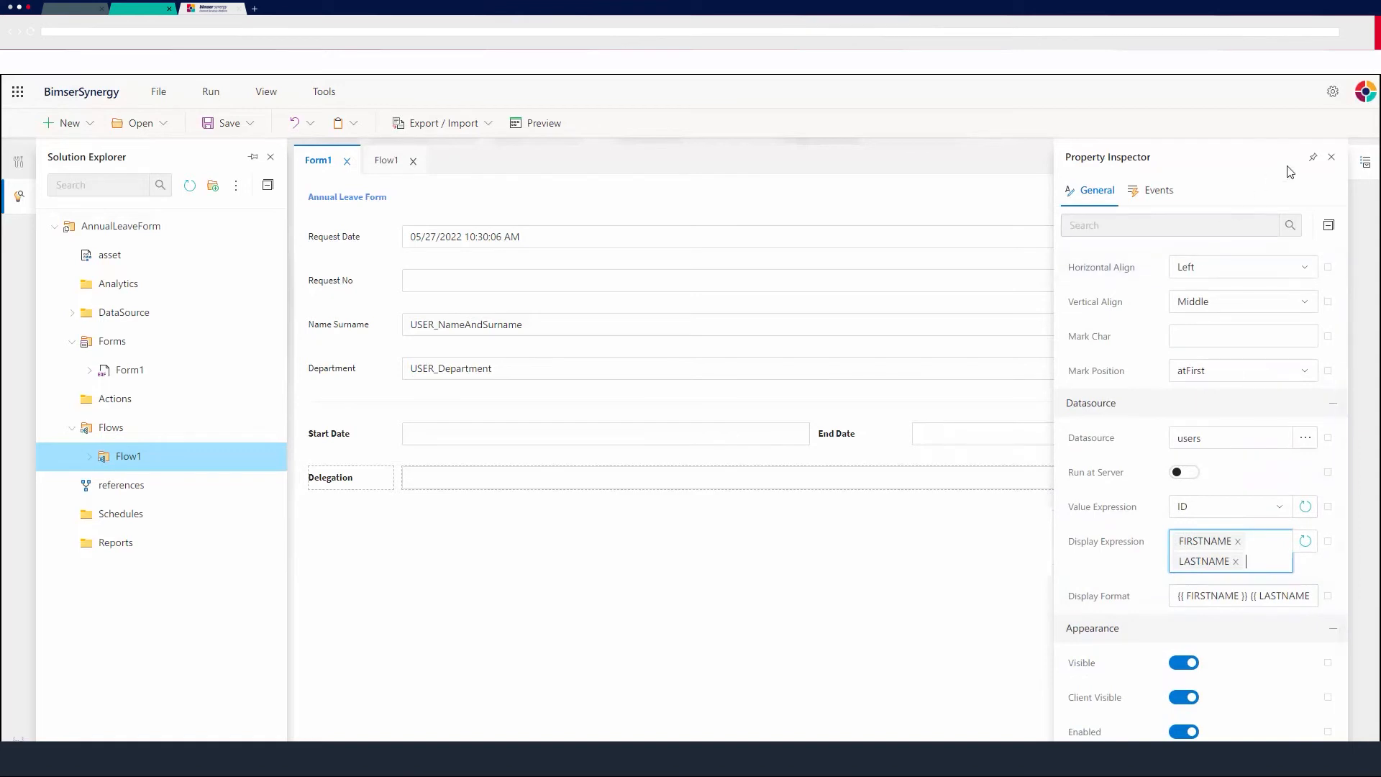
pyautogui.click(1333, 158)
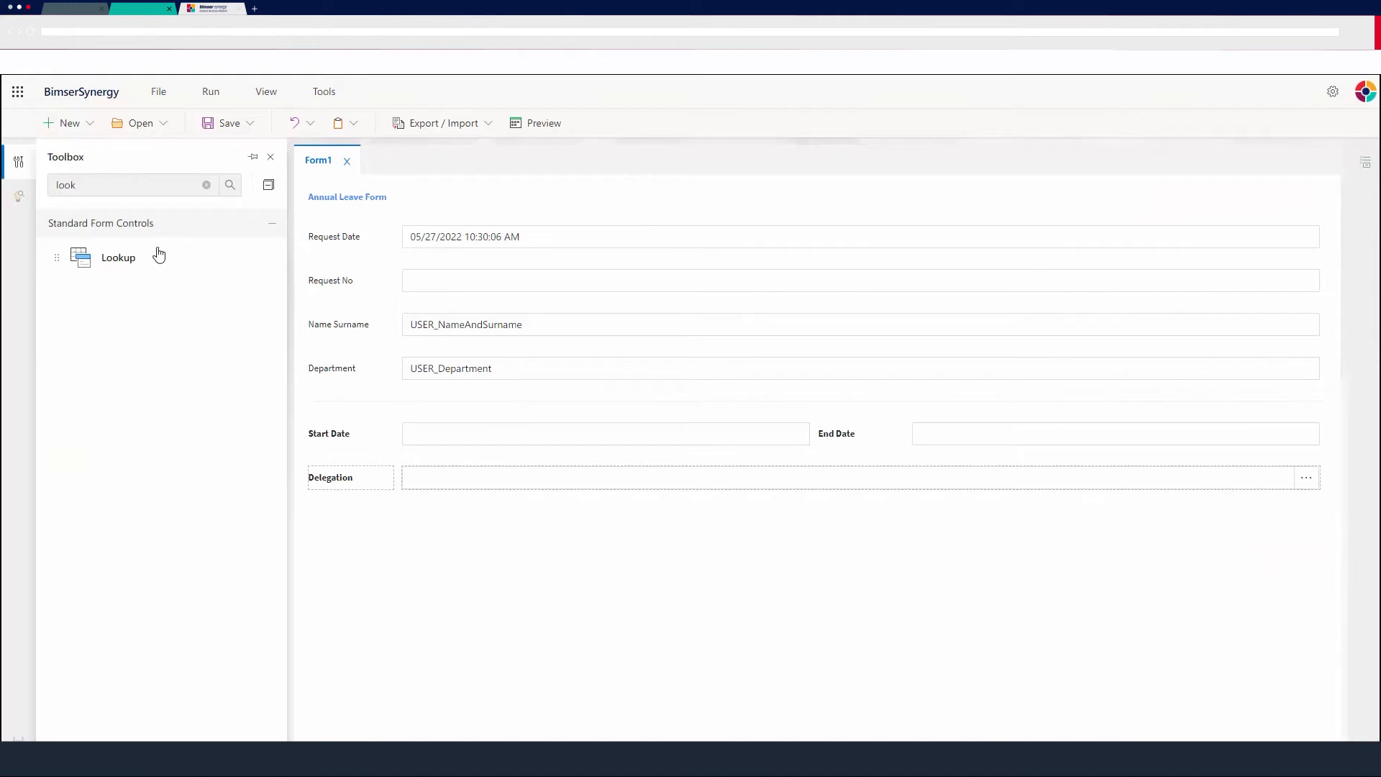
# Add a TextArea control to the form below the Delegation lookup.
pyautogui.click(136, 180)
pyautogui.hotkey('ctrl', 'a')
pyautogui.press('BackSpace')
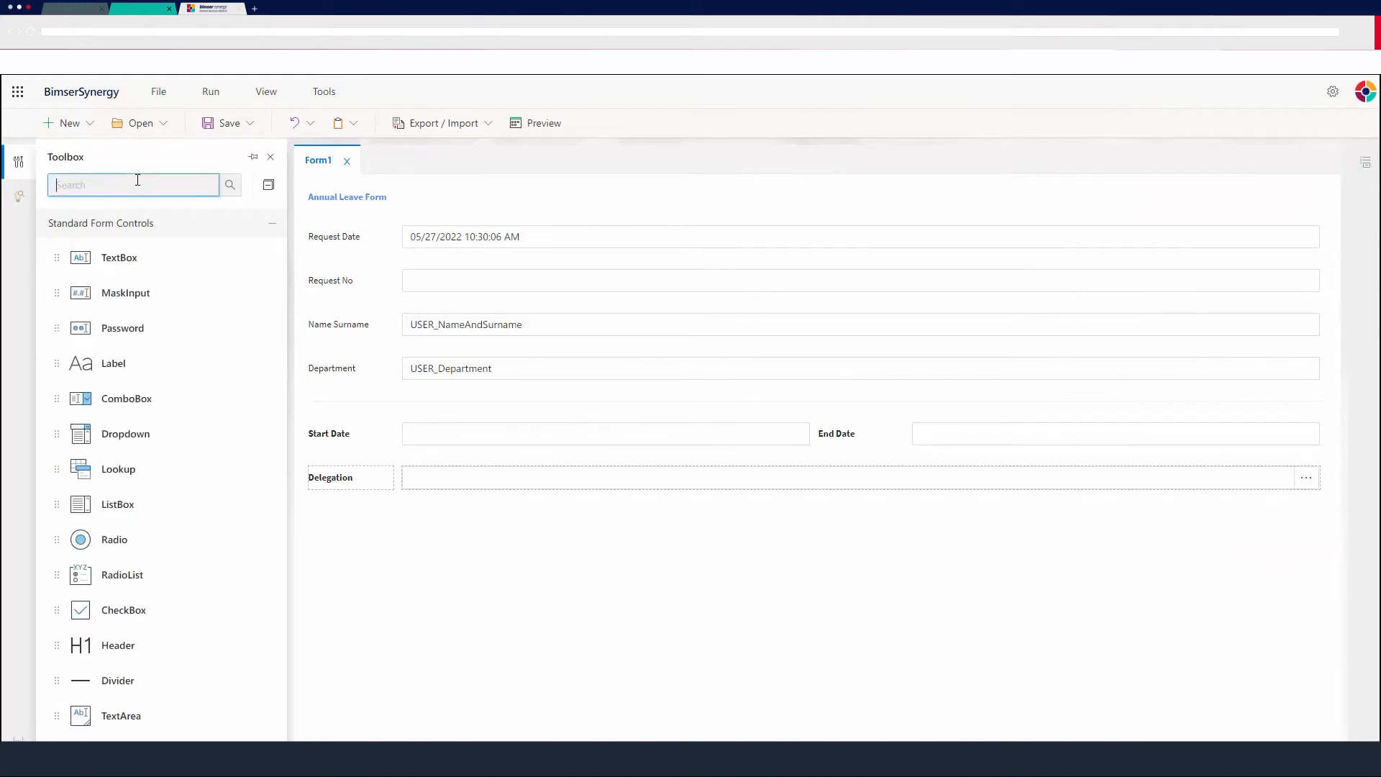
pyautogui.write('text')
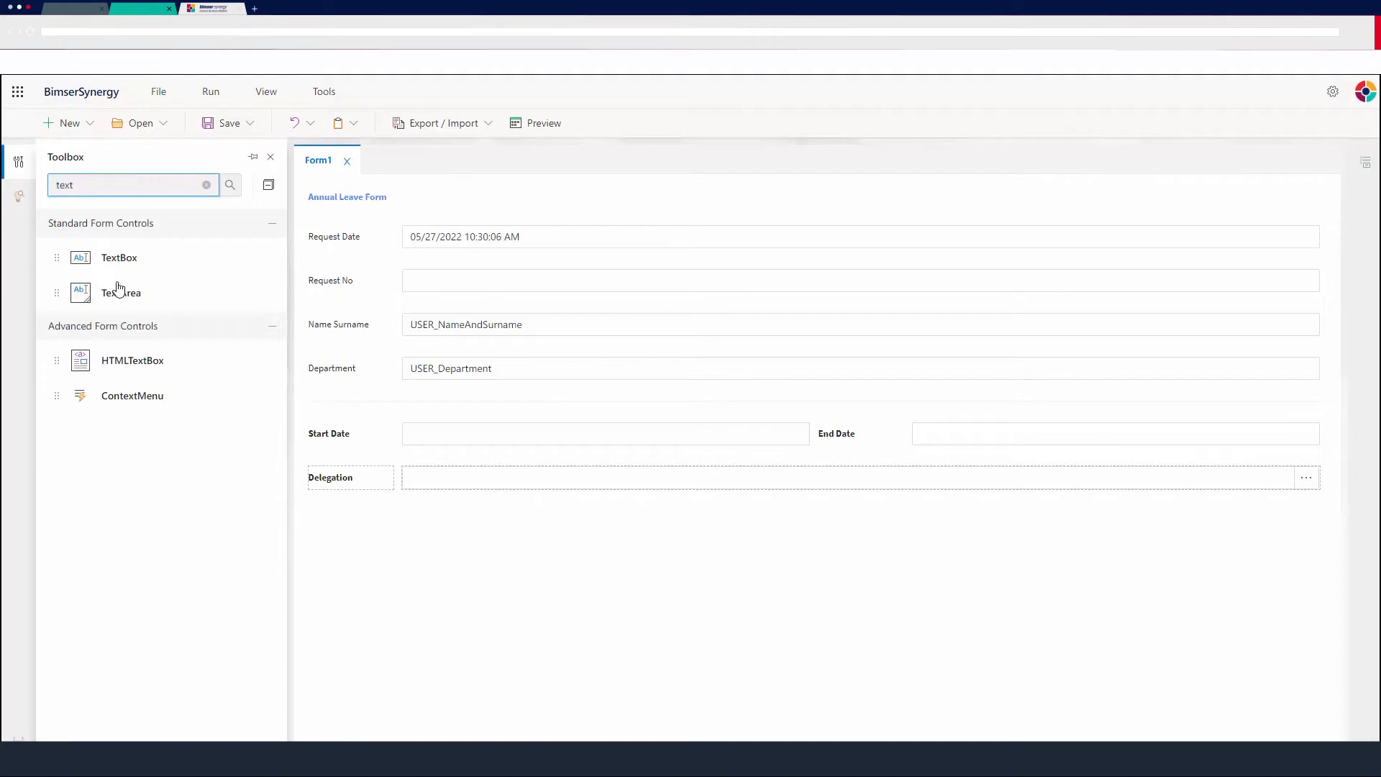
pyautogui.moveTo(118, 288); pyautogui.dragTo(446, 540)
pyautogui.click(401, 544)
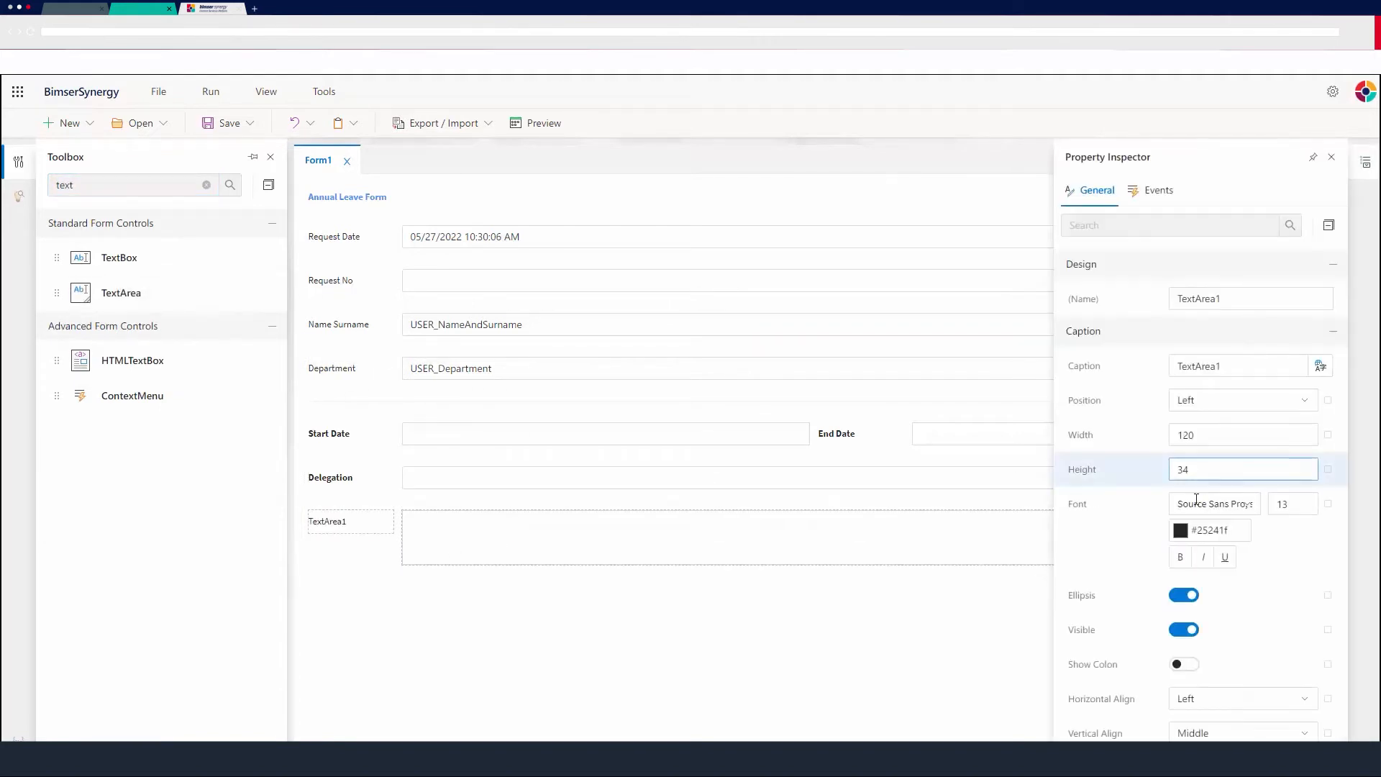
# Set the text area's caption to Additional Information and make it bold.
pyautogui.scroll(-2, 1249, 553)
pyautogui.scroll(2, 1188, 360)
pyautogui.click(1191, 366)
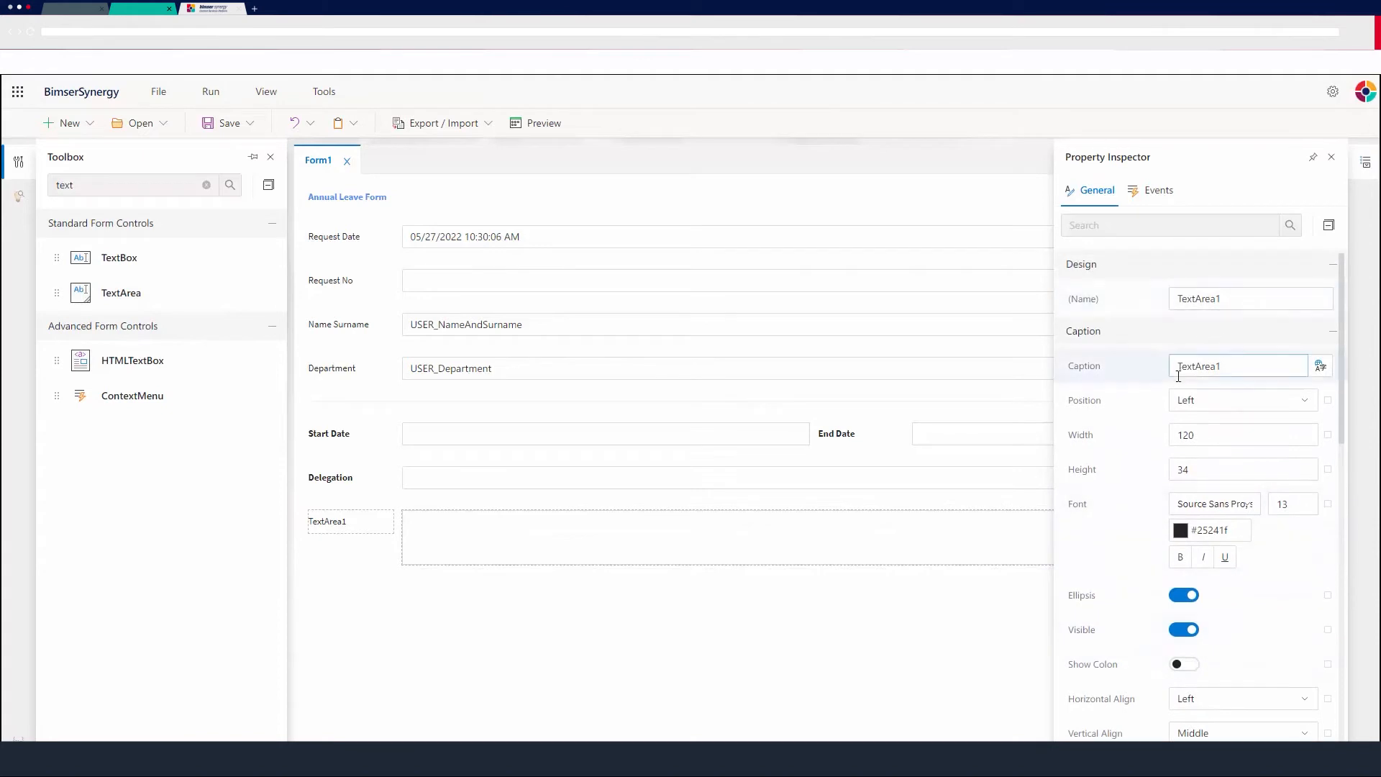
pyautogui.moveTo(1225, 366); pyautogui.dragTo(1136, 386)
pyautogui.write('Additi')
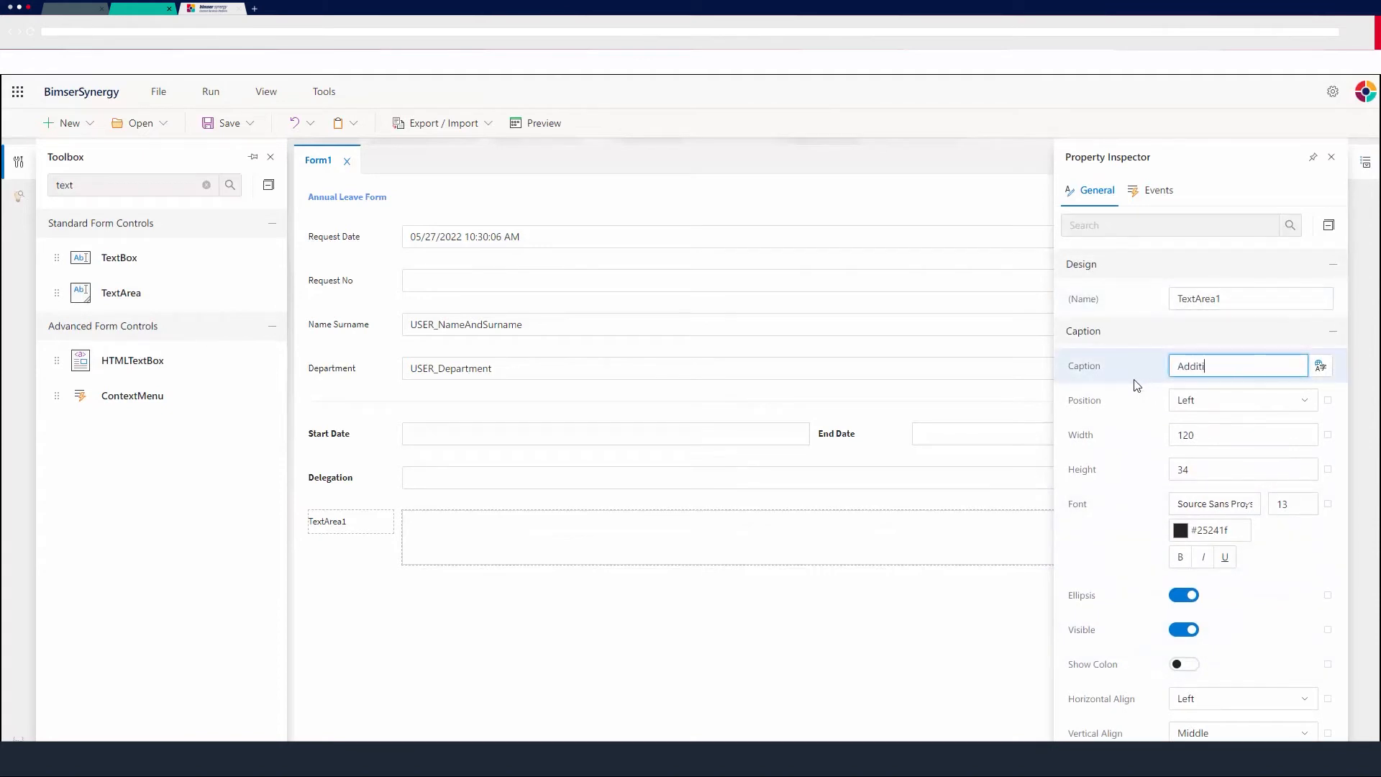
pyautogui.write('onal Information')
pyautogui.click(1178, 557)
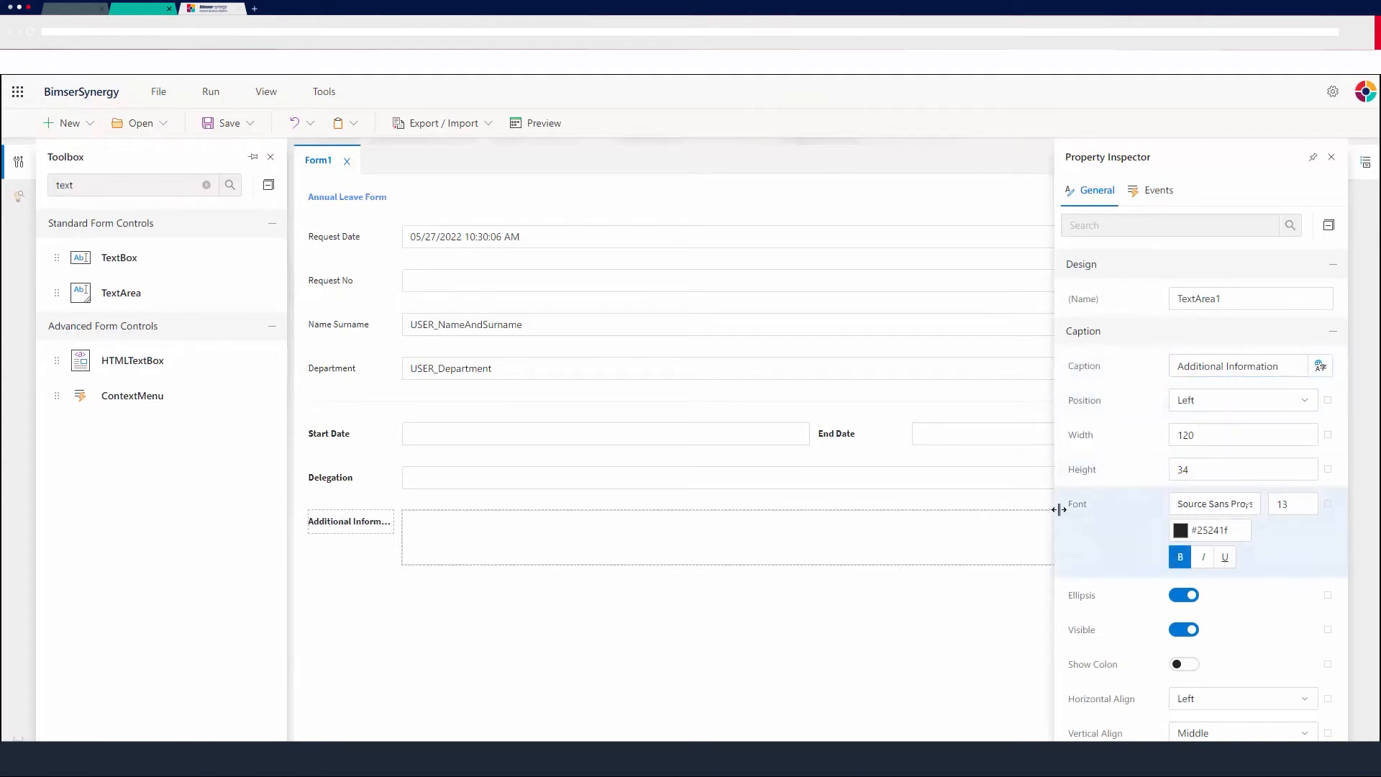
# Set the Additional Information caption's font size to 11.
pyautogui.scroll(-1, 1224, 504)
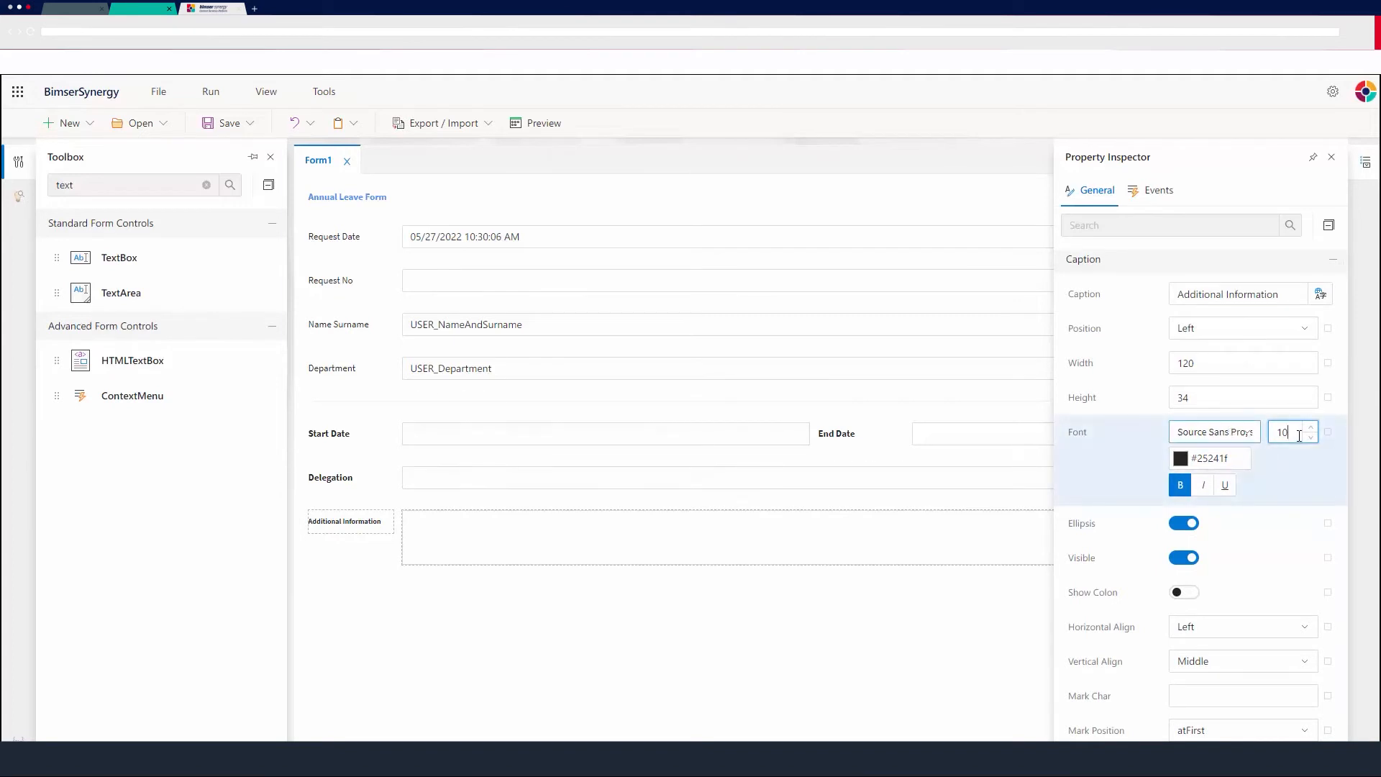
pyautogui.write('1')
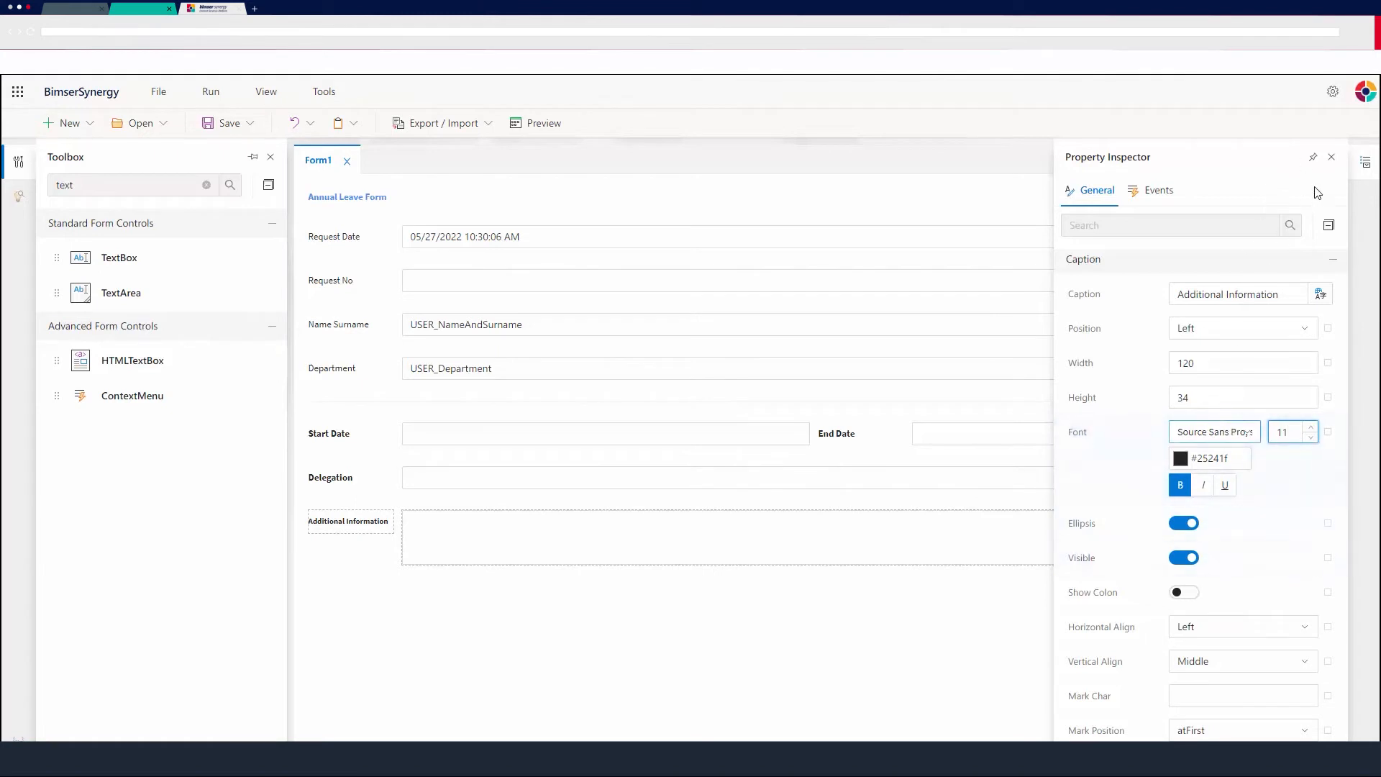
pyautogui.click(1332, 158)
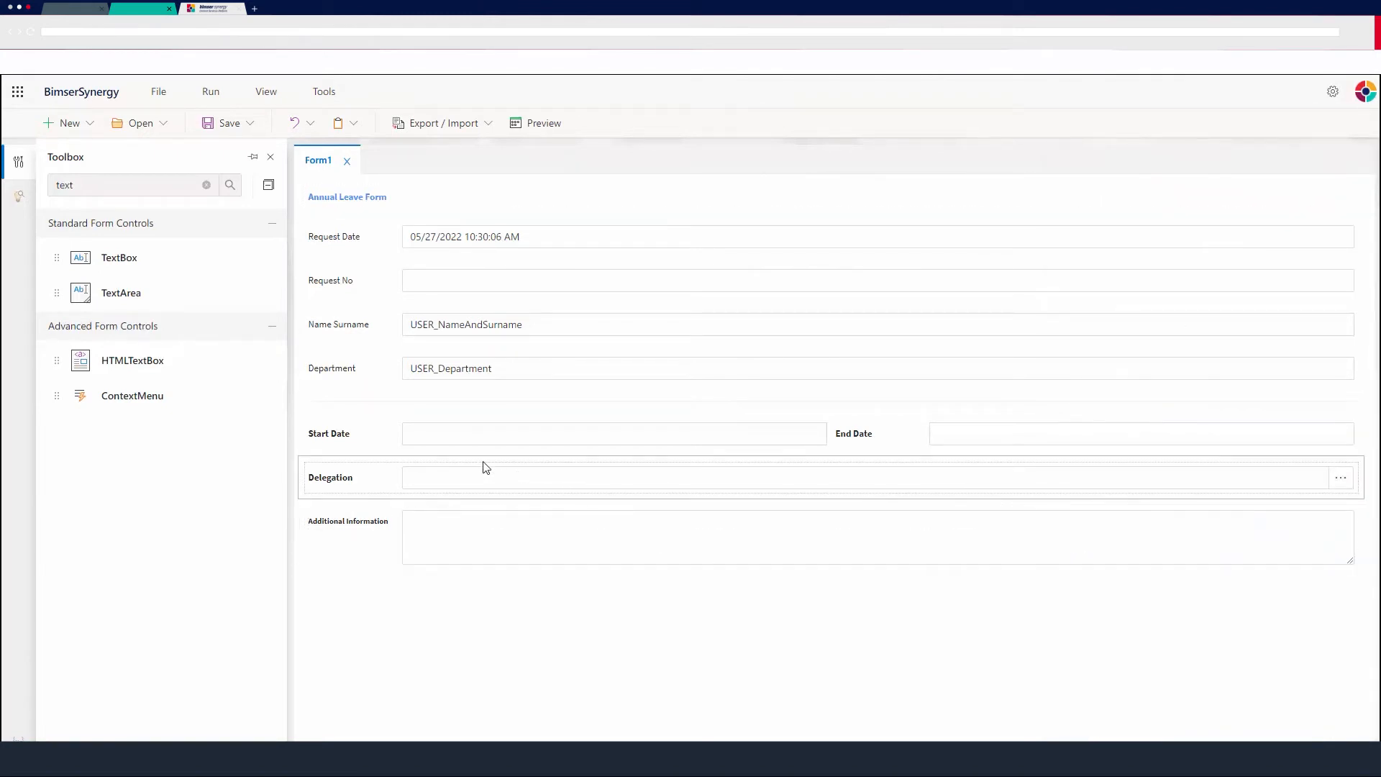
# Open Flow1 in the flow designer.
pyautogui.click(206, 185)
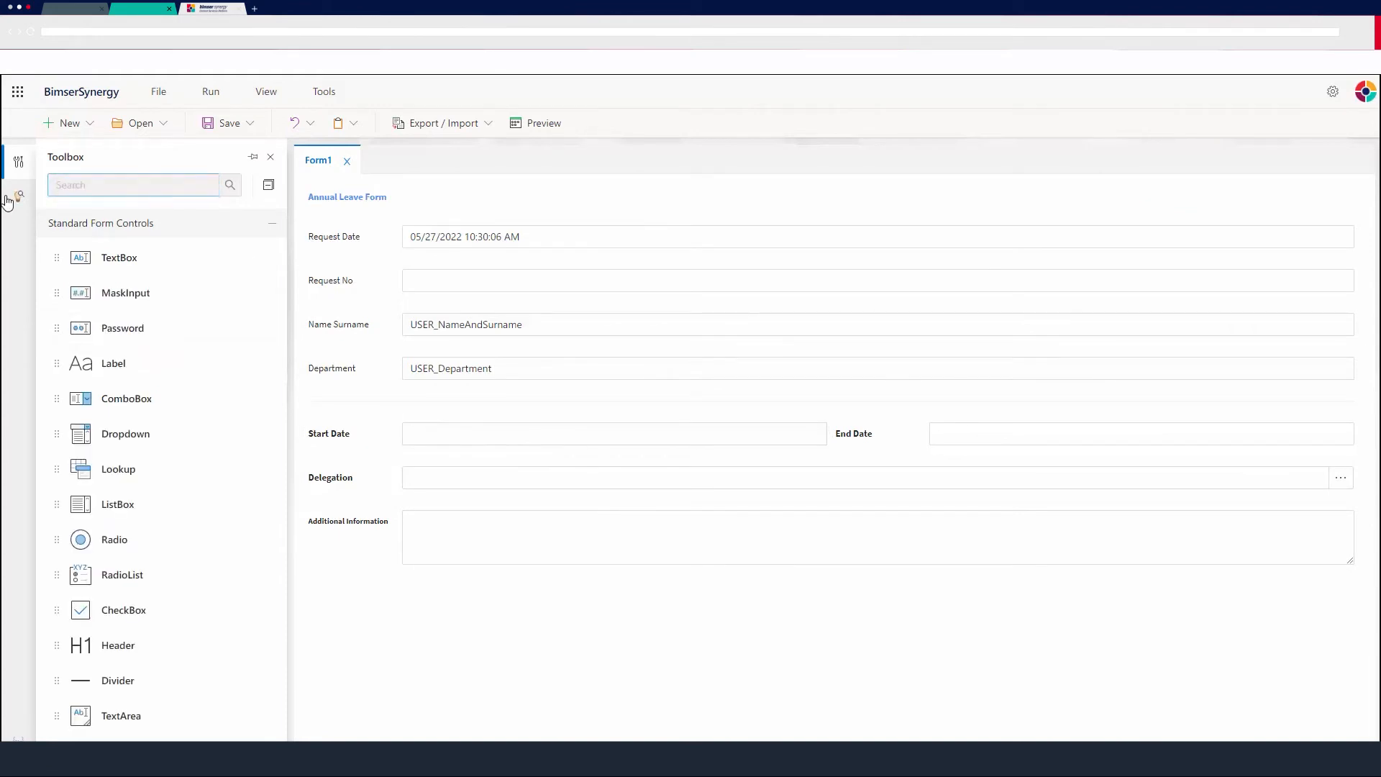
pyautogui.click(19, 196)
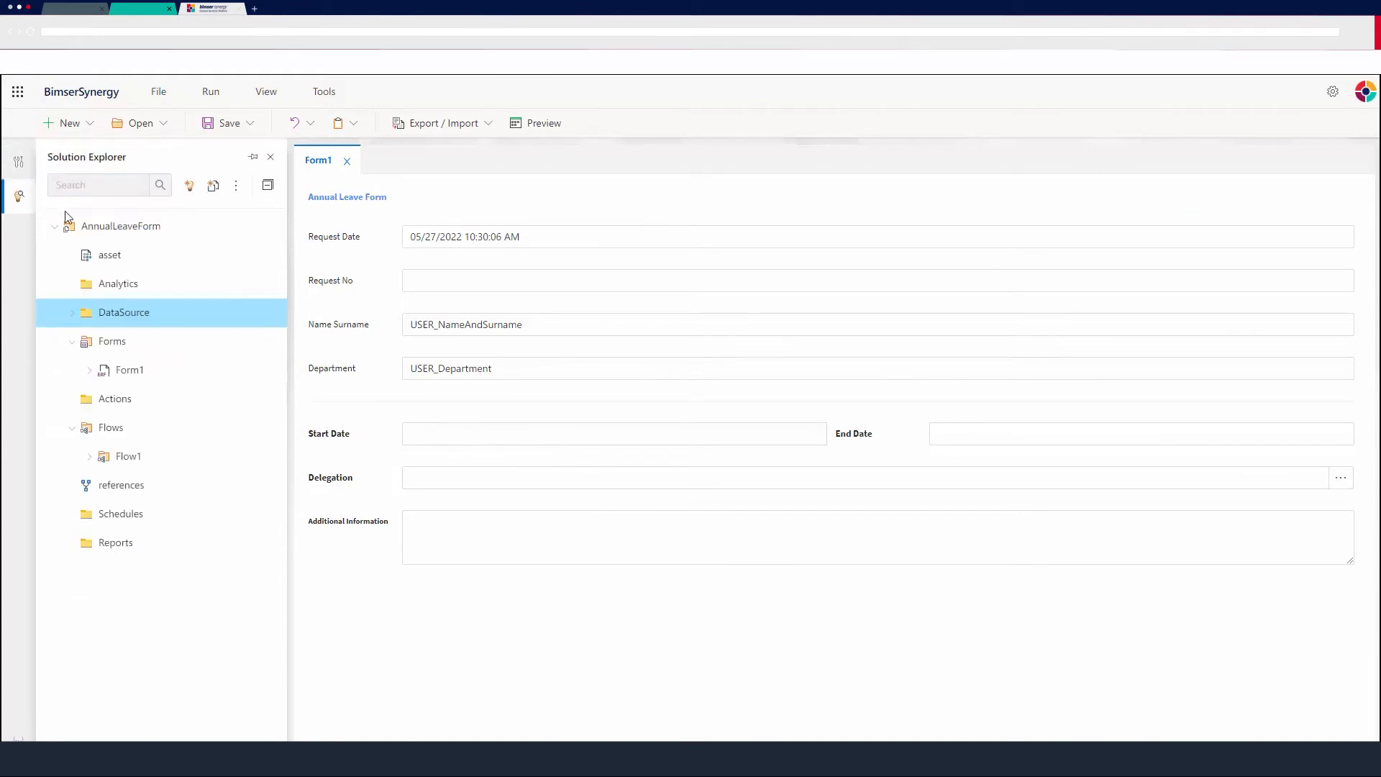
pyautogui.doubleClick(151, 460)
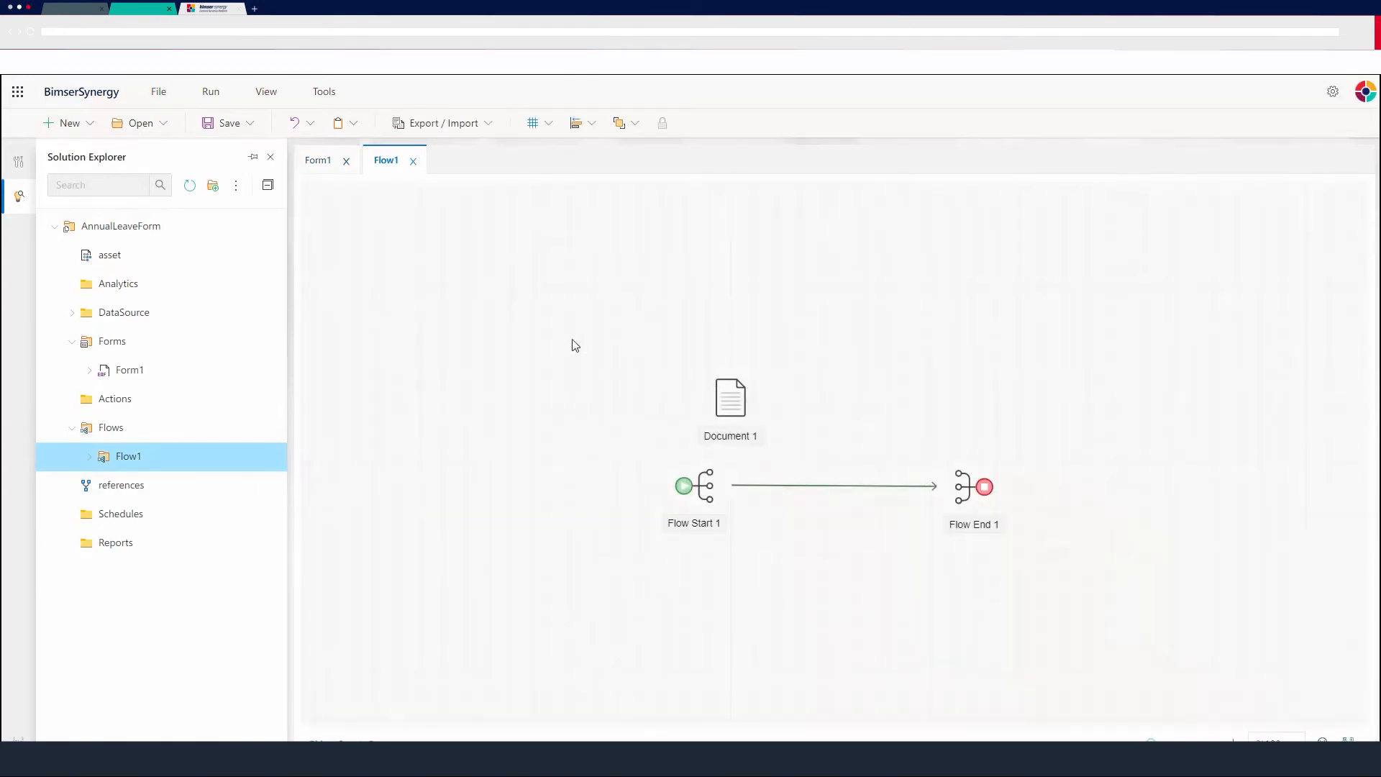
# Move the Document, Flow Start and Flow End elements toward the upper left of the canvas.
pyautogui.moveTo(576, 346); pyautogui.dragTo(1027, 564)
pyautogui.moveTo(972, 490); pyautogui.dragTo(759, 414)
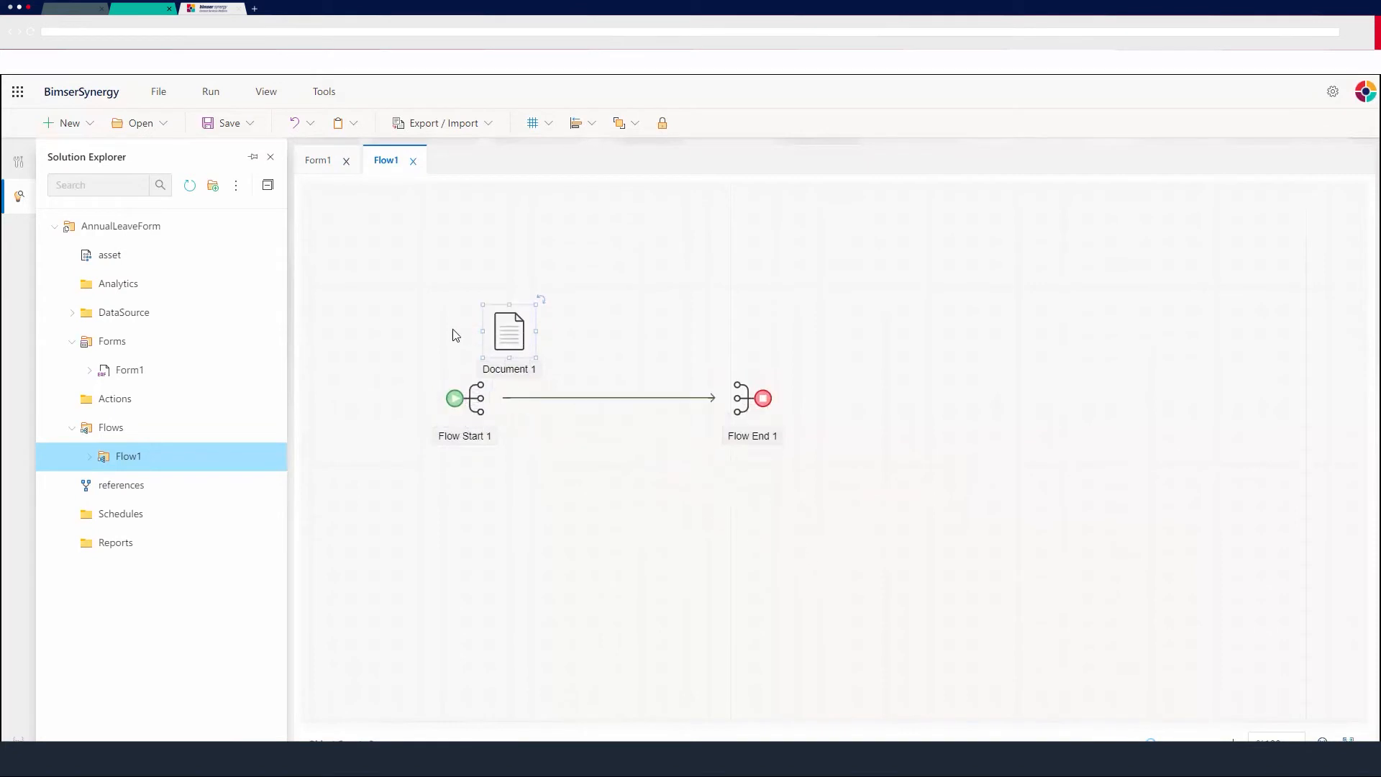
pyautogui.click(664, 432)
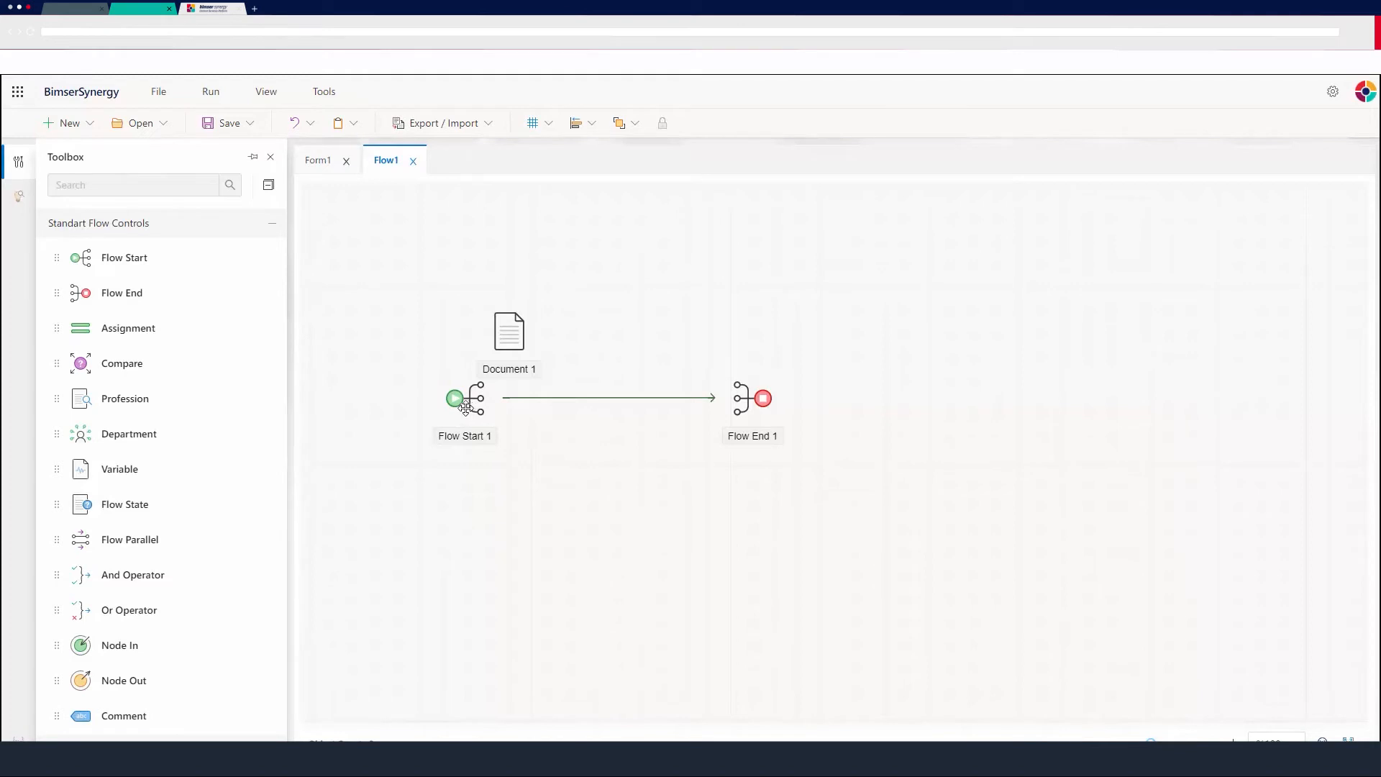
# Add an Assignment and a Variable element to the flow and open the variable's properties.
pyautogui.moveTo(110, 325); pyautogui.dragTo(660, 295)
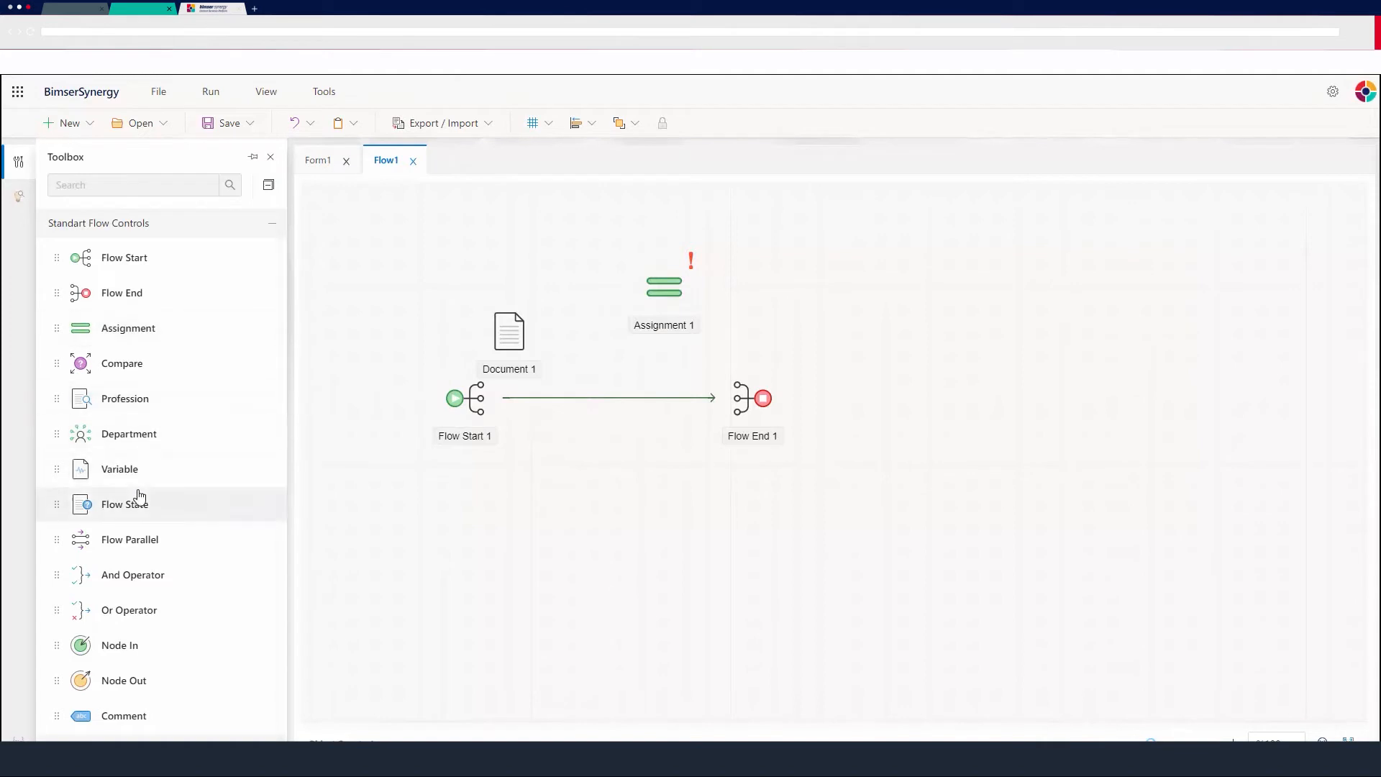
pyautogui.moveTo(130, 471); pyautogui.dragTo(421, 256)
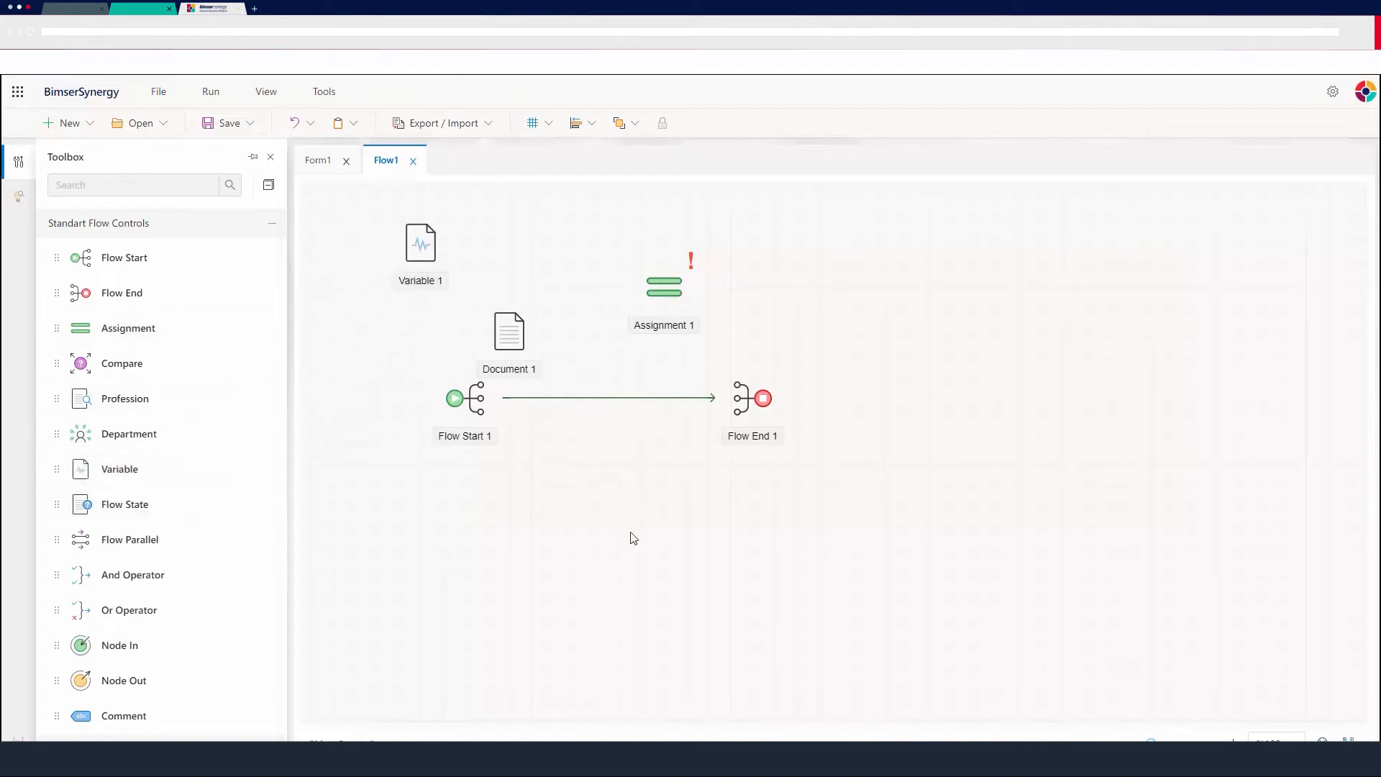
pyautogui.click(400, 257)
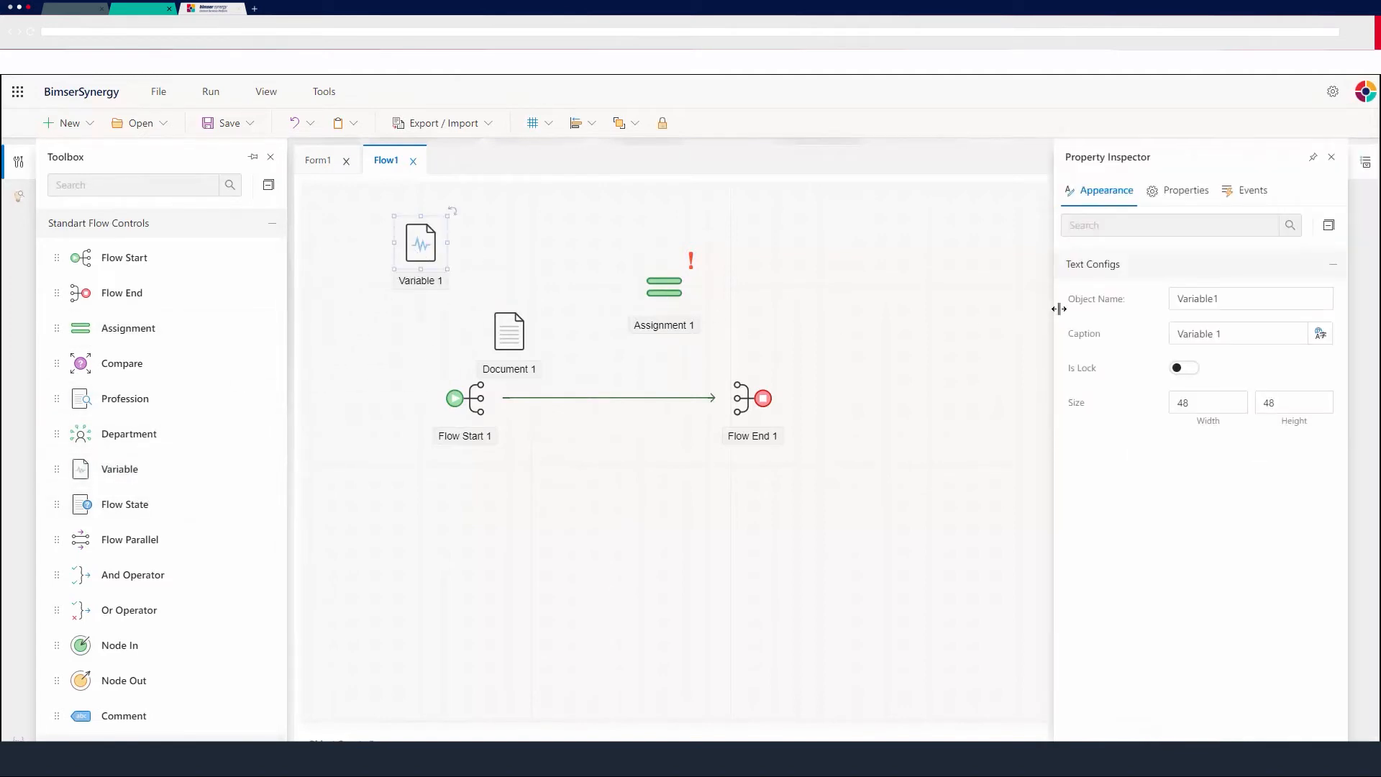
pyautogui.click(1186, 192)
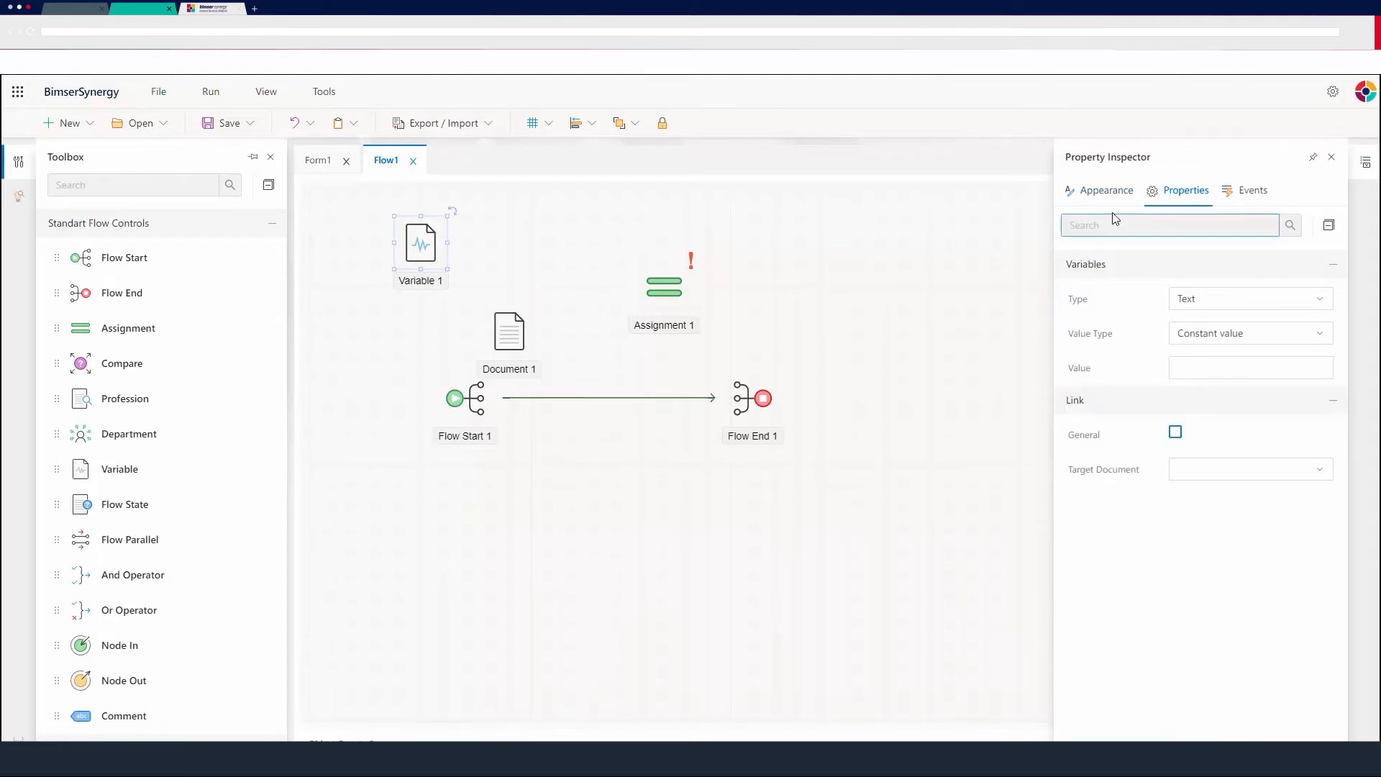
# Set Variable 1's target document to Document1, its type to Integer, and its source object to Lookup1.
pyautogui.click(1180, 469)
pyautogui.click(1247, 506)
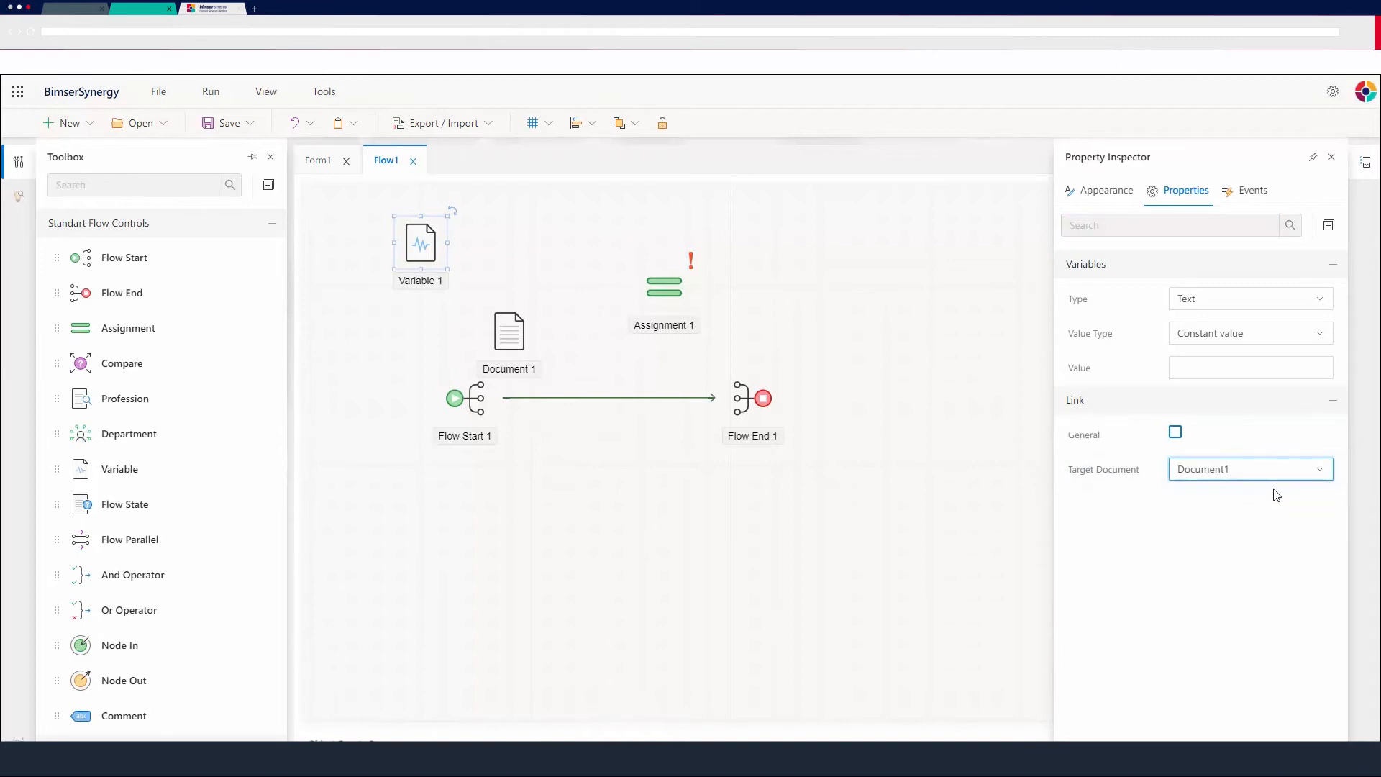
pyautogui.click(1311, 307)
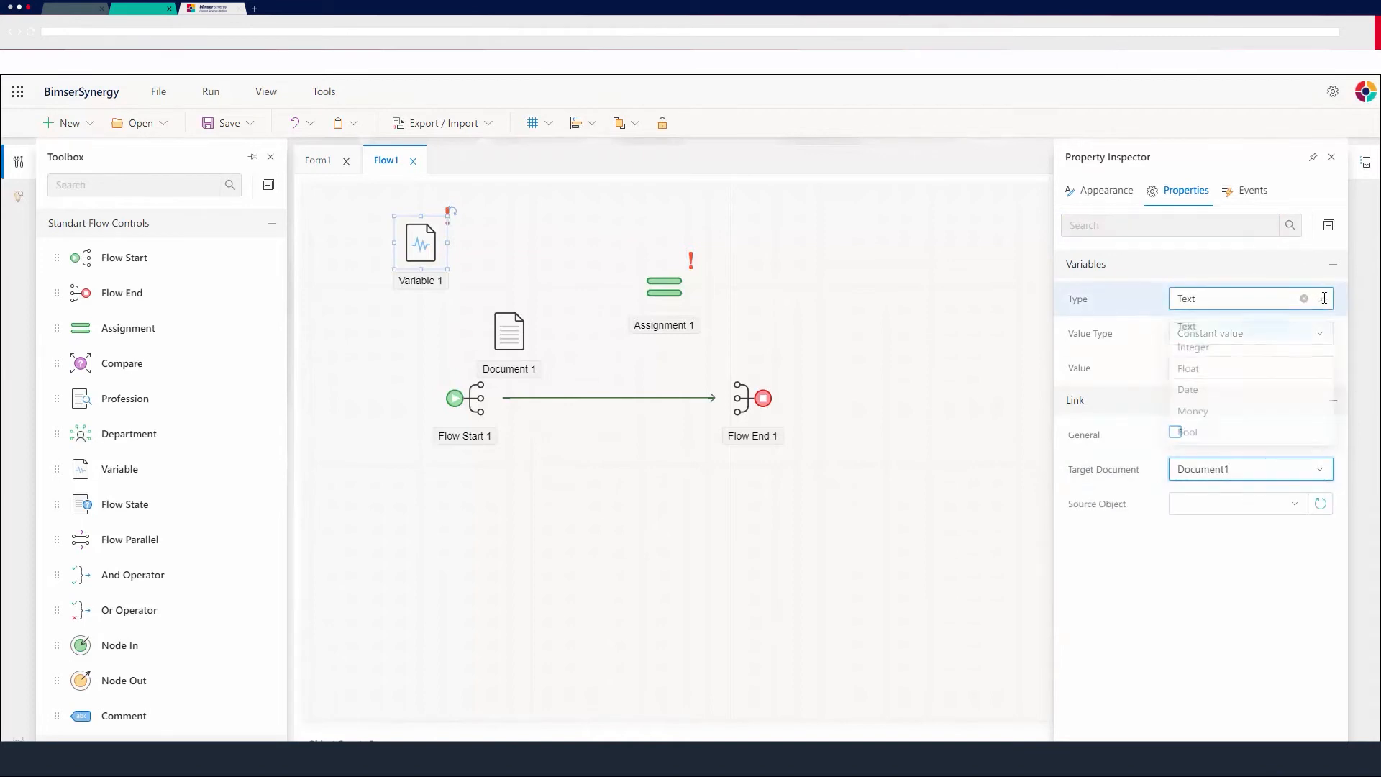
pyautogui.click(1210, 352)
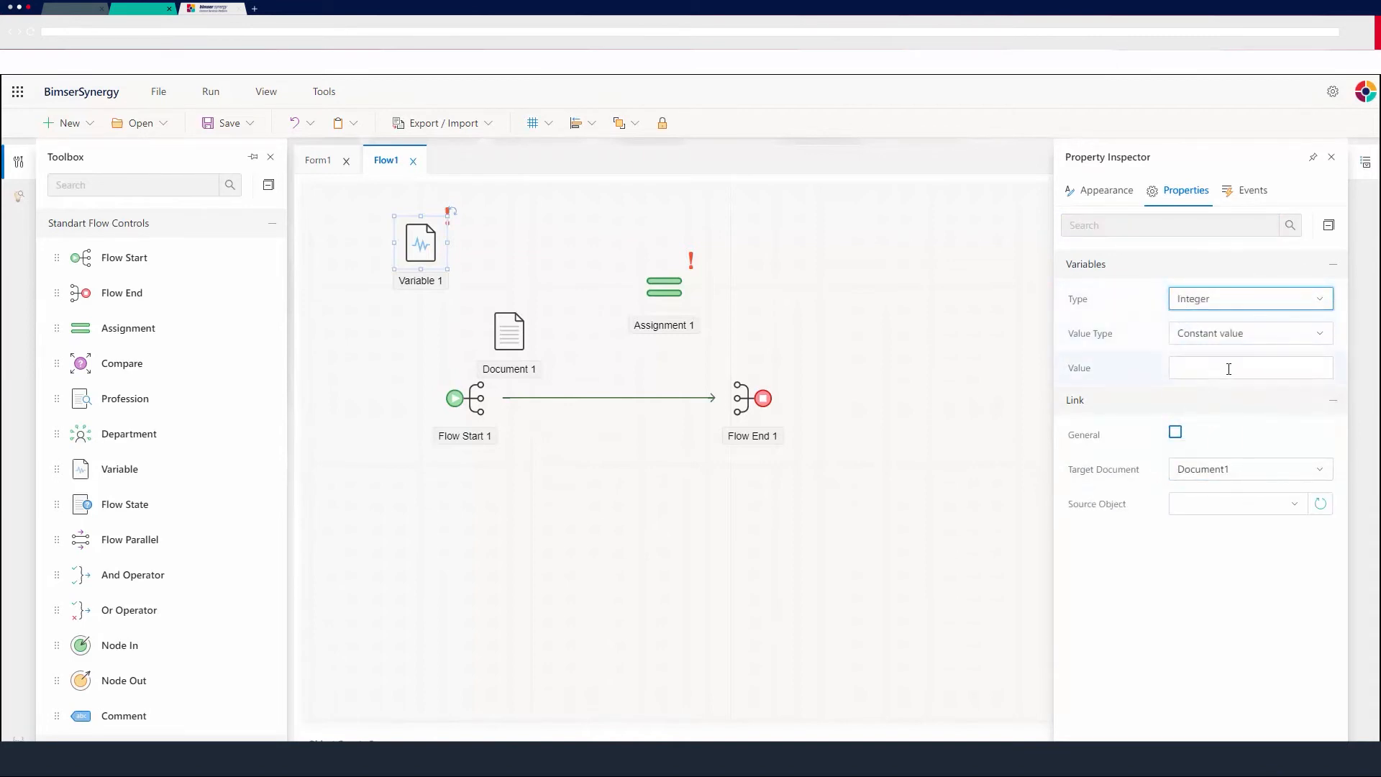
pyautogui.click(1236, 365)
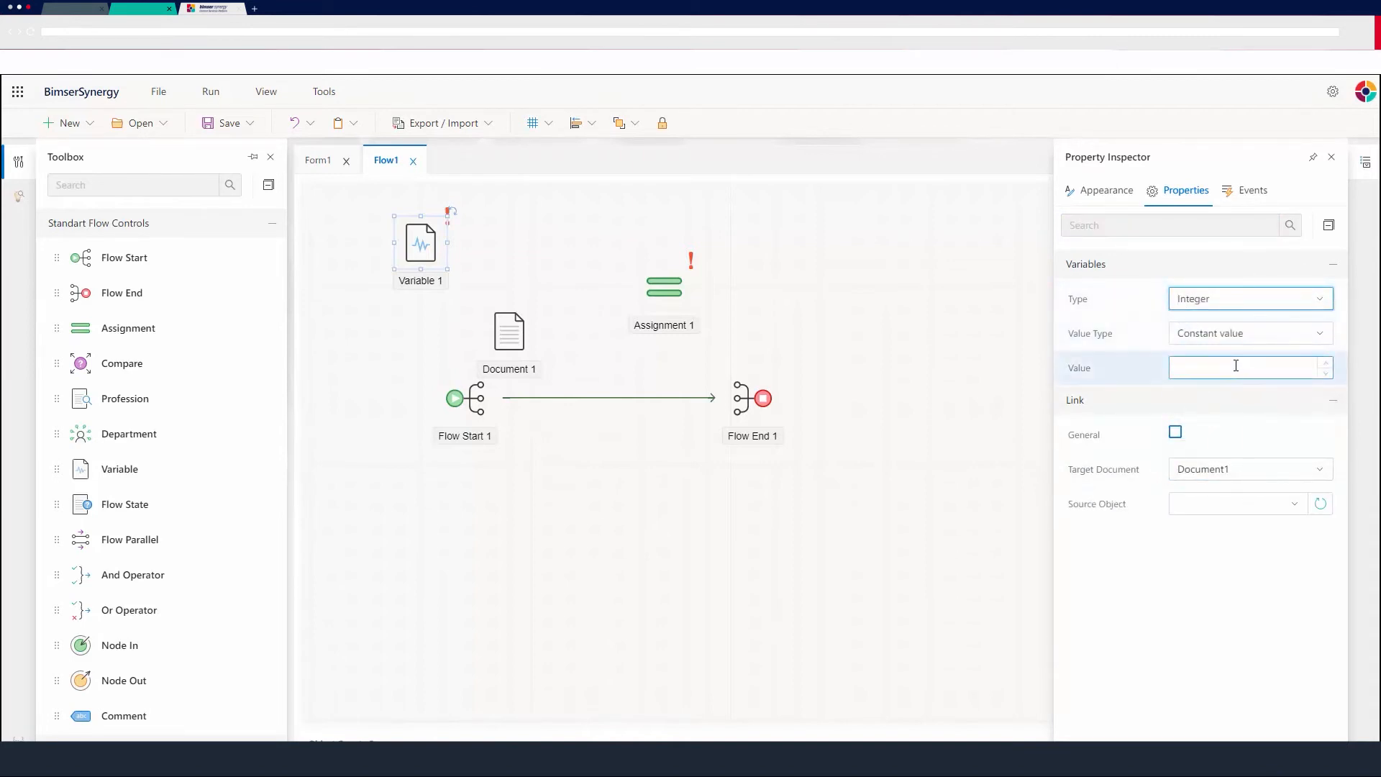
pyautogui.click(1328, 334)
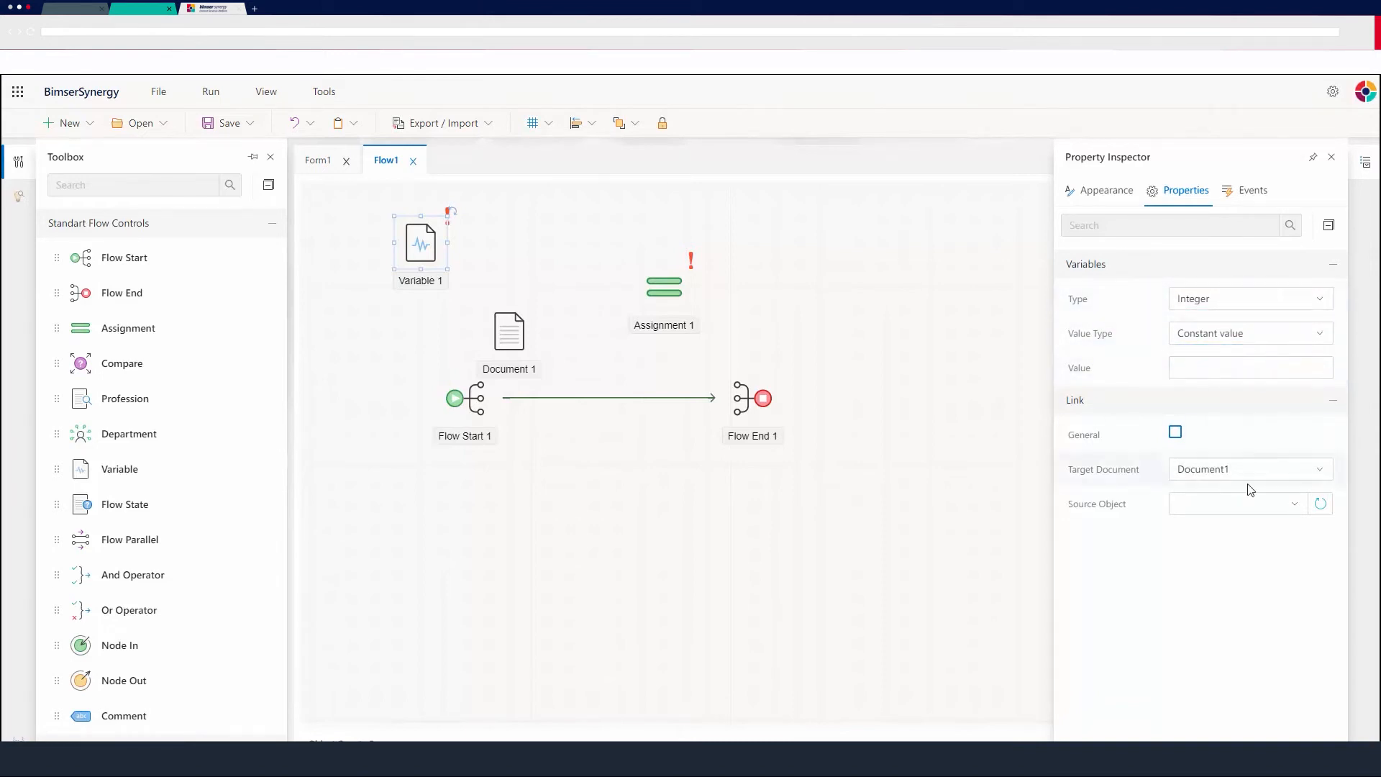
pyautogui.click(1295, 503)
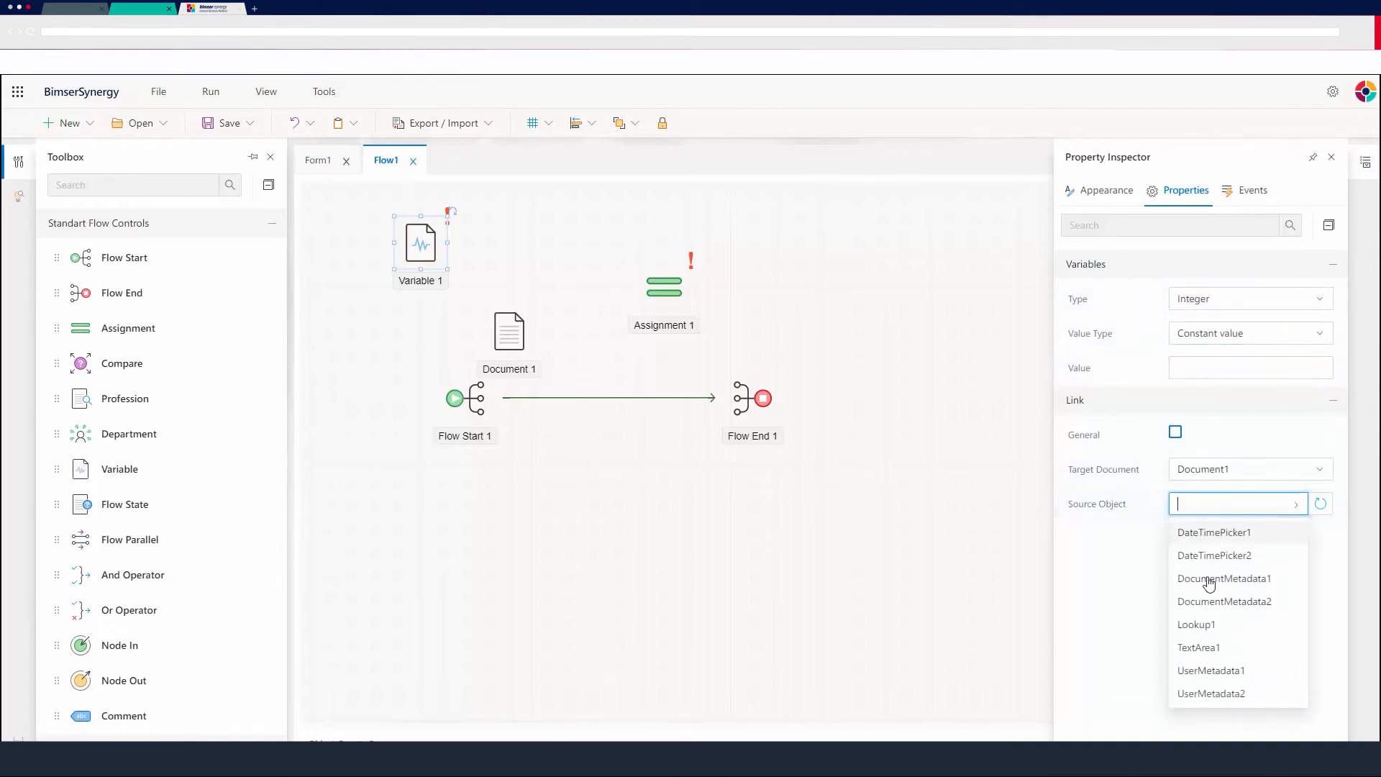
pyautogui.click(1198, 625)
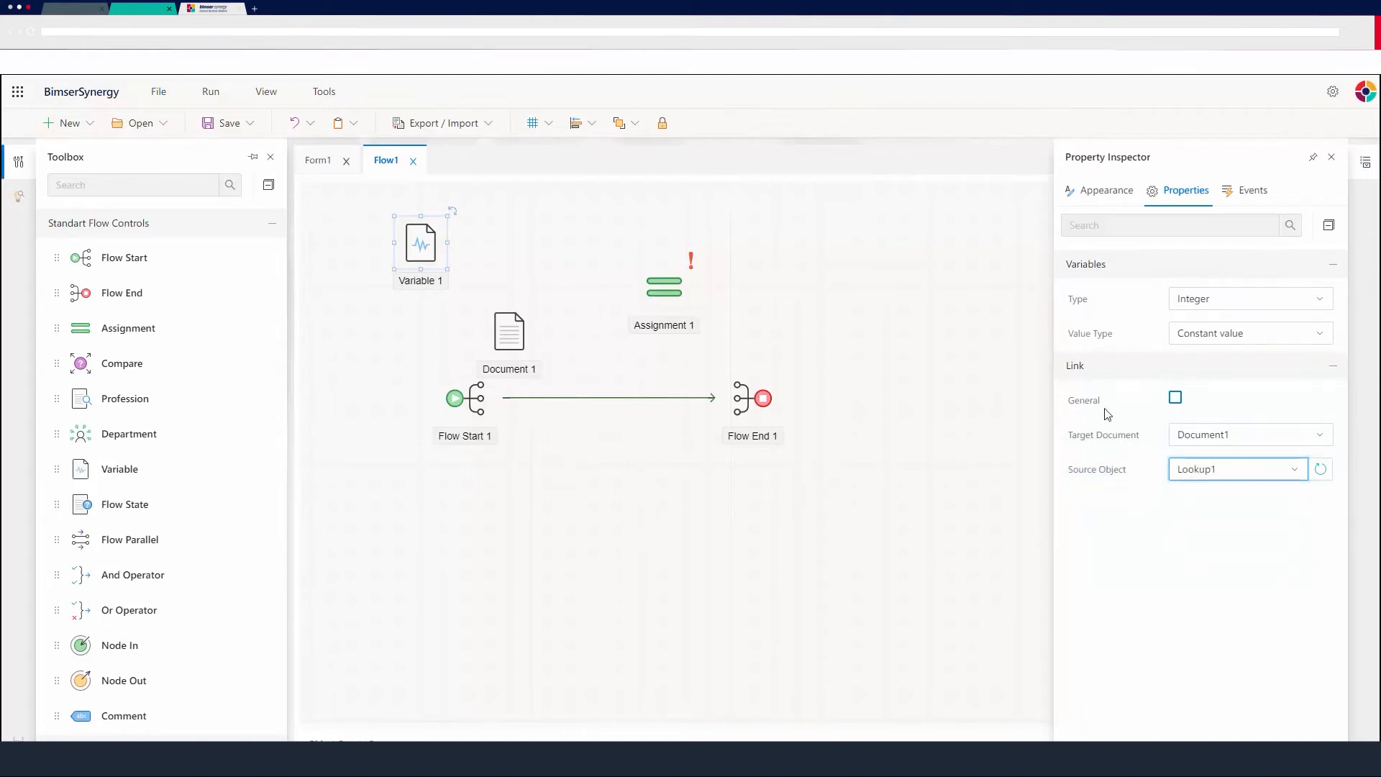
pyautogui.click(1159, 372)
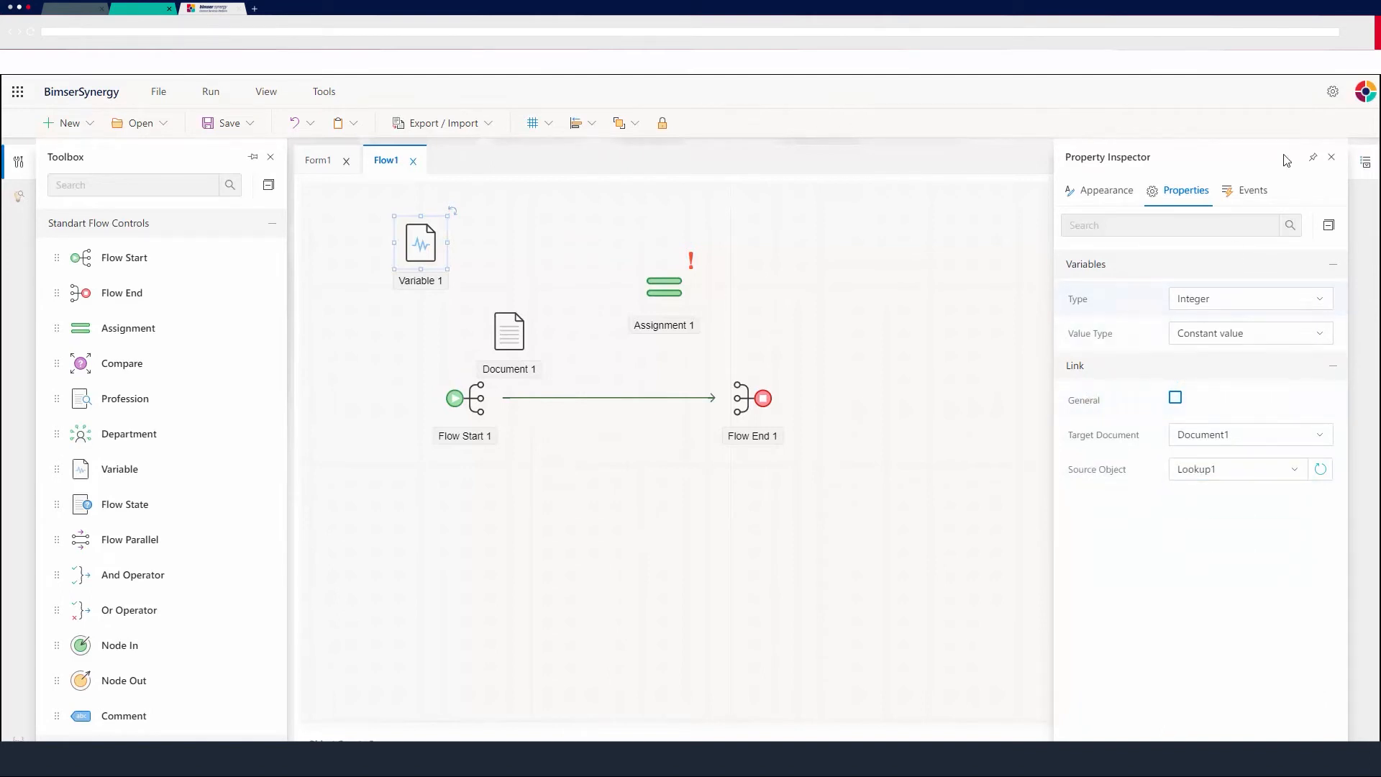
pyautogui.click(1333, 158)
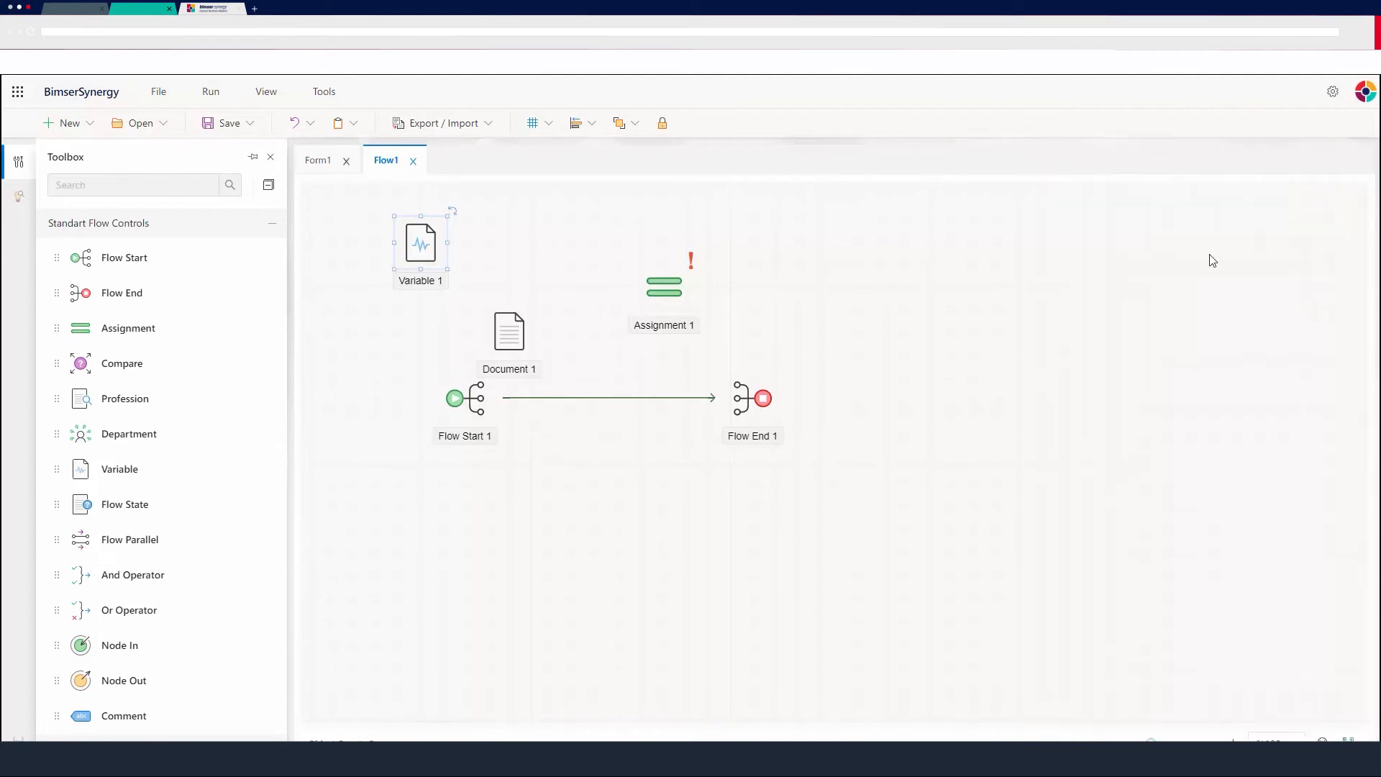
# Delete the connector between Flow Start 1 and Flow End 1.
pyautogui.click(554, 513)
pyautogui.click(598, 400)
pyautogui.press('Delete')
# Rearrange the canvas: Flow Start left, Document 1 beside Variable 1, and Assignment 1 after Flow Start.
pyautogui.moveTo(436, 392); pyautogui.dragTo(363, 391)
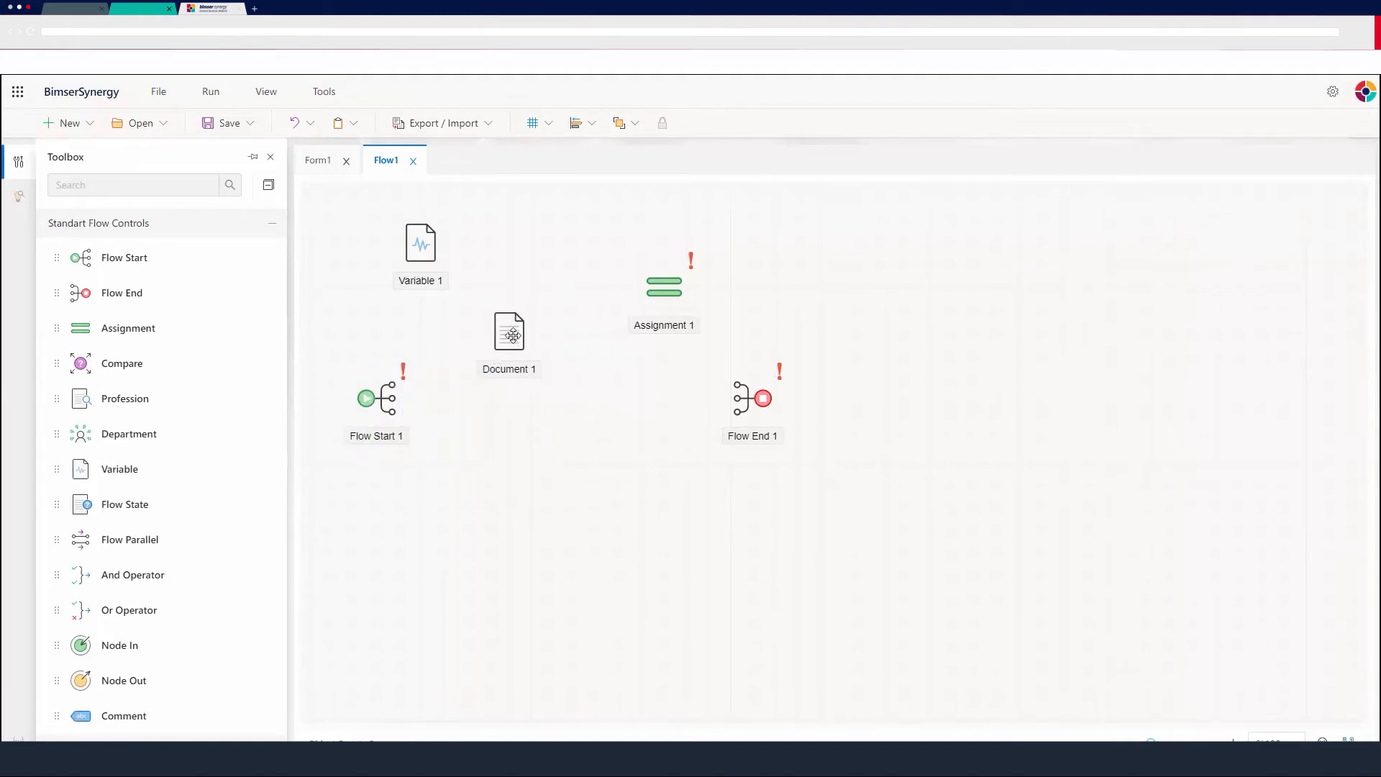
pyautogui.moveTo(510, 333); pyautogui.dragTo(554, 247)
pyautogui.moveTo(630, 328); pyautogui.dragTo(504, 414)
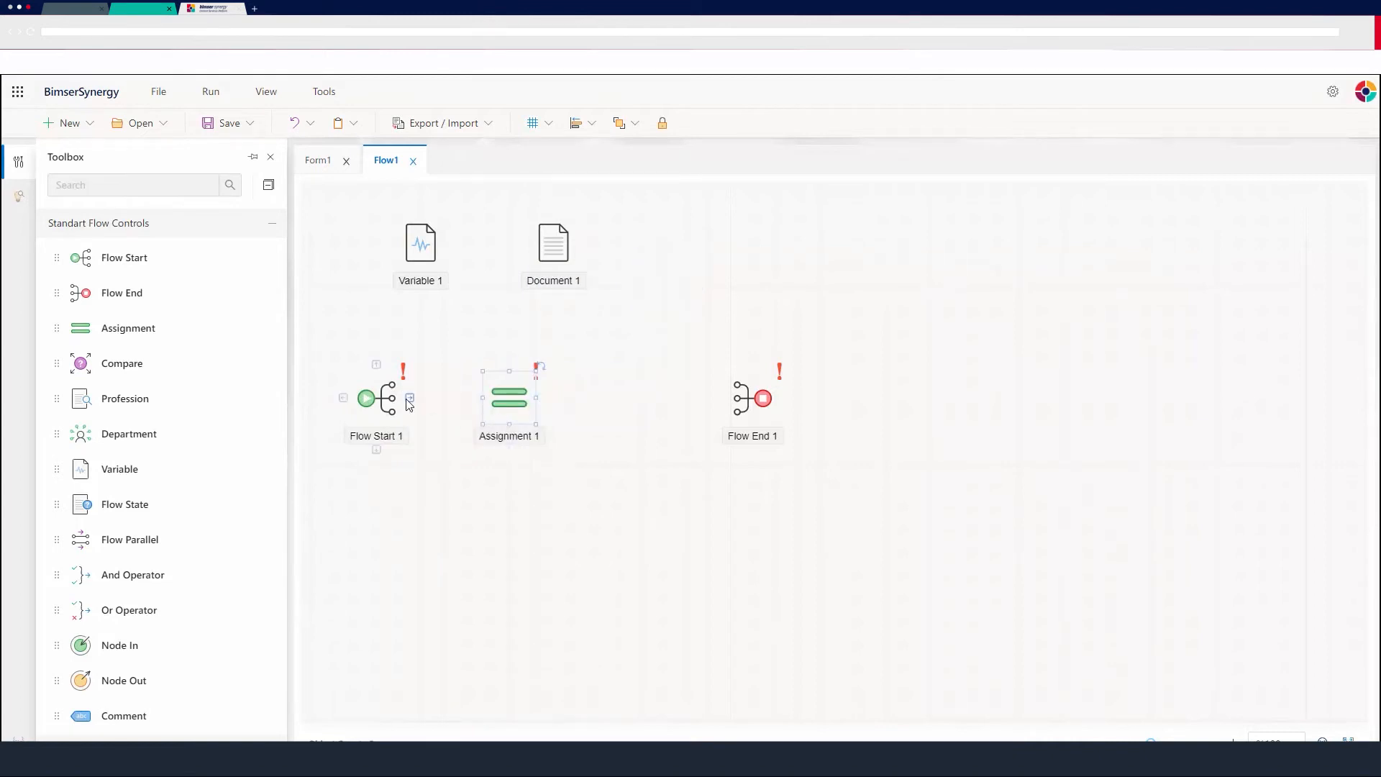
# Connect Flow Start 1 to Assignment 1 and append a Position element after the assignment.
pyautogui.moveTo(408, 405); pyautogui.dragTo(471, 400)
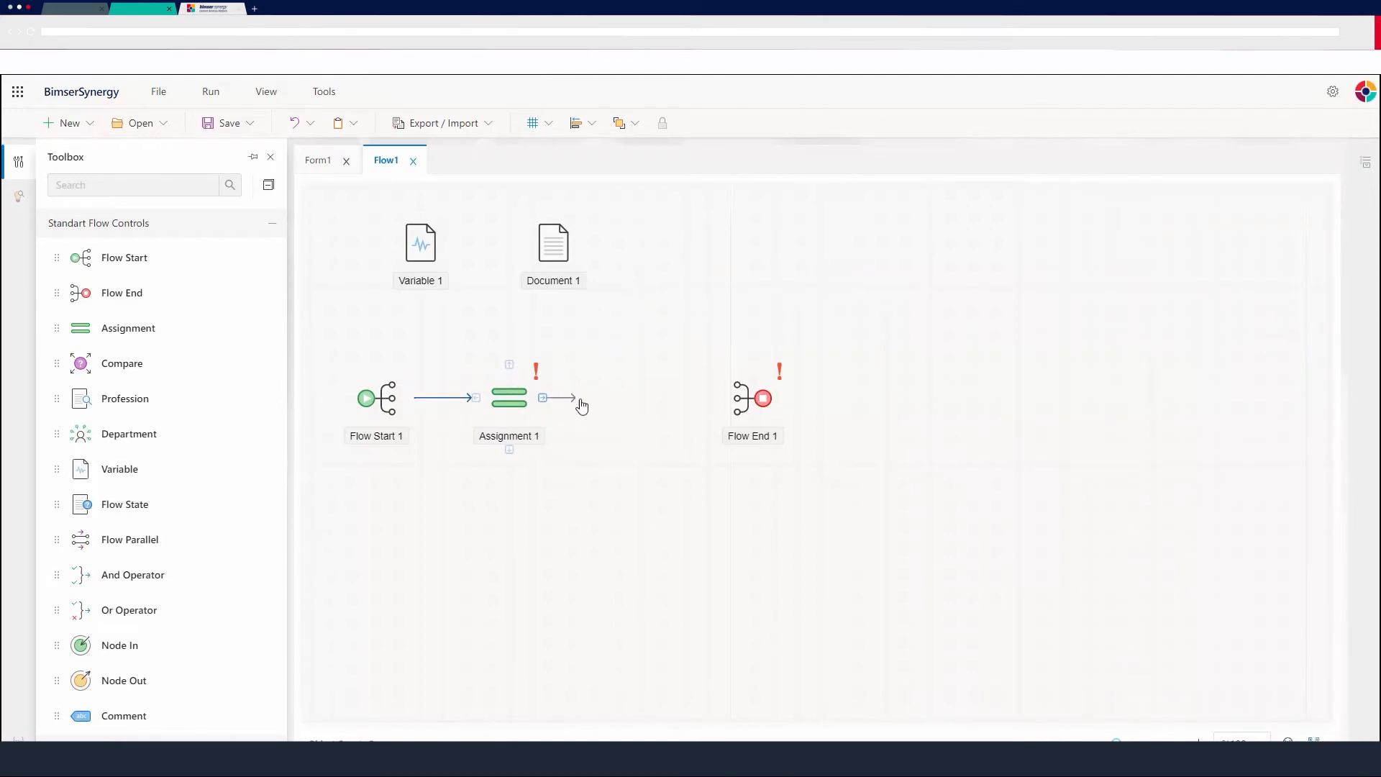
pyautogui.moveTo(582, 407); pyautogui.dragTo(591, 412)
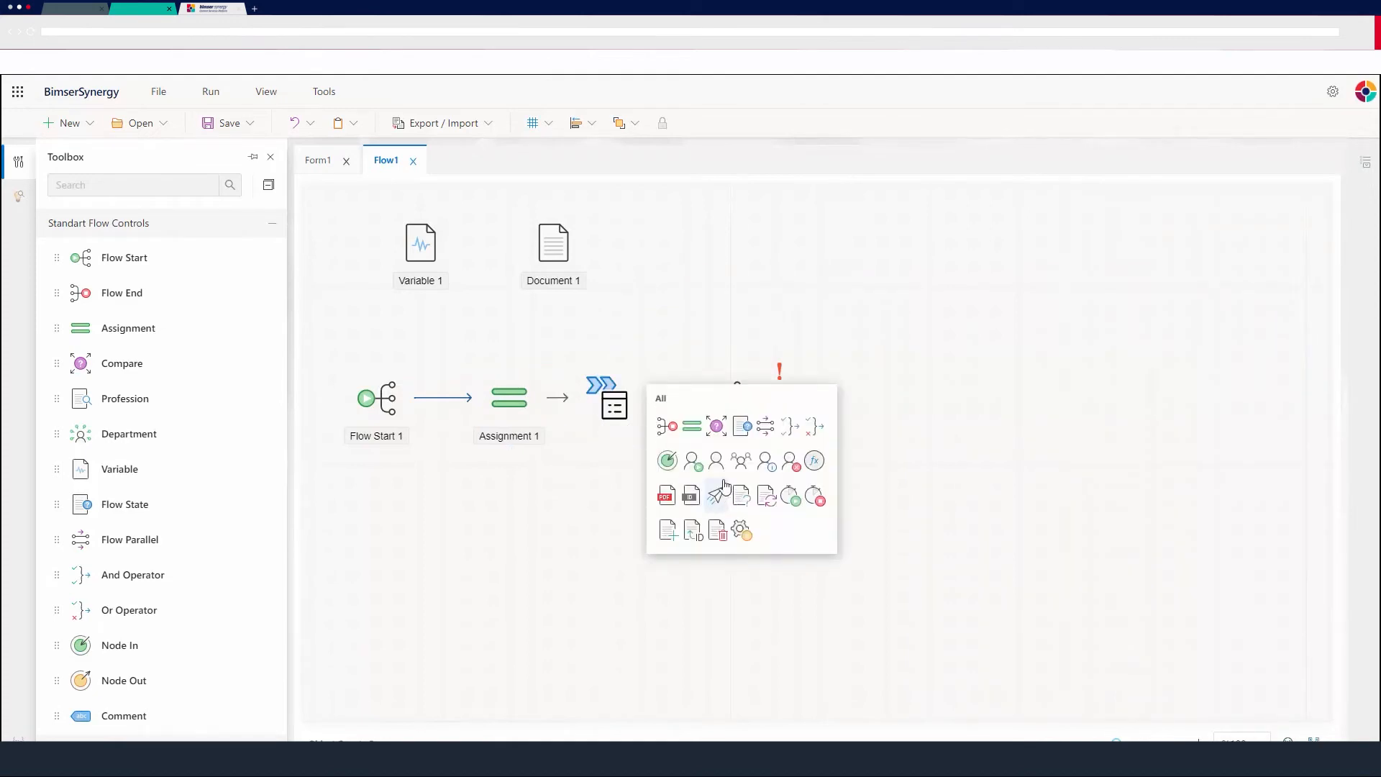
pyautogui.click(716, 463)
pyautogui.click(598, 401)
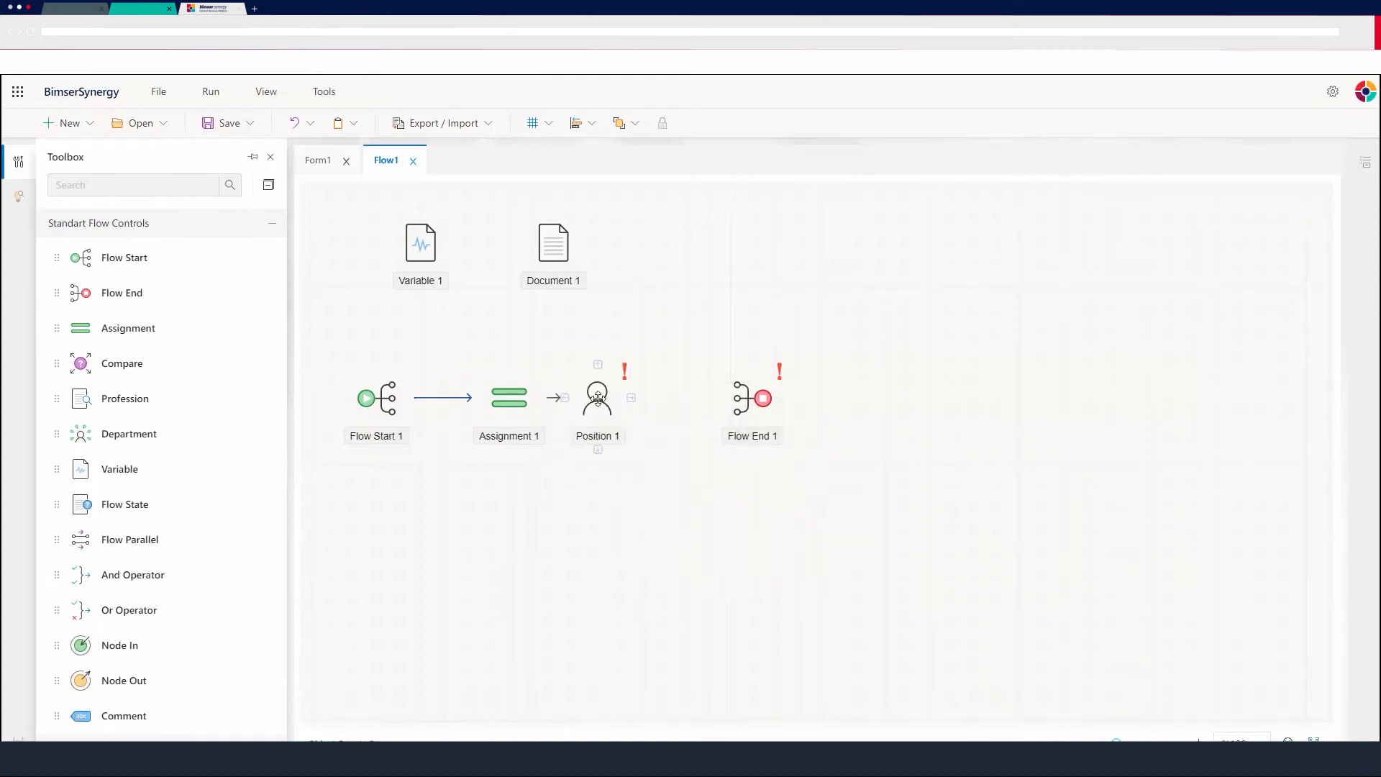
# Configure Assignment 1 to target Position1 with source type User from Variable value and item Variable1.
pyautogui.click(514, 404)
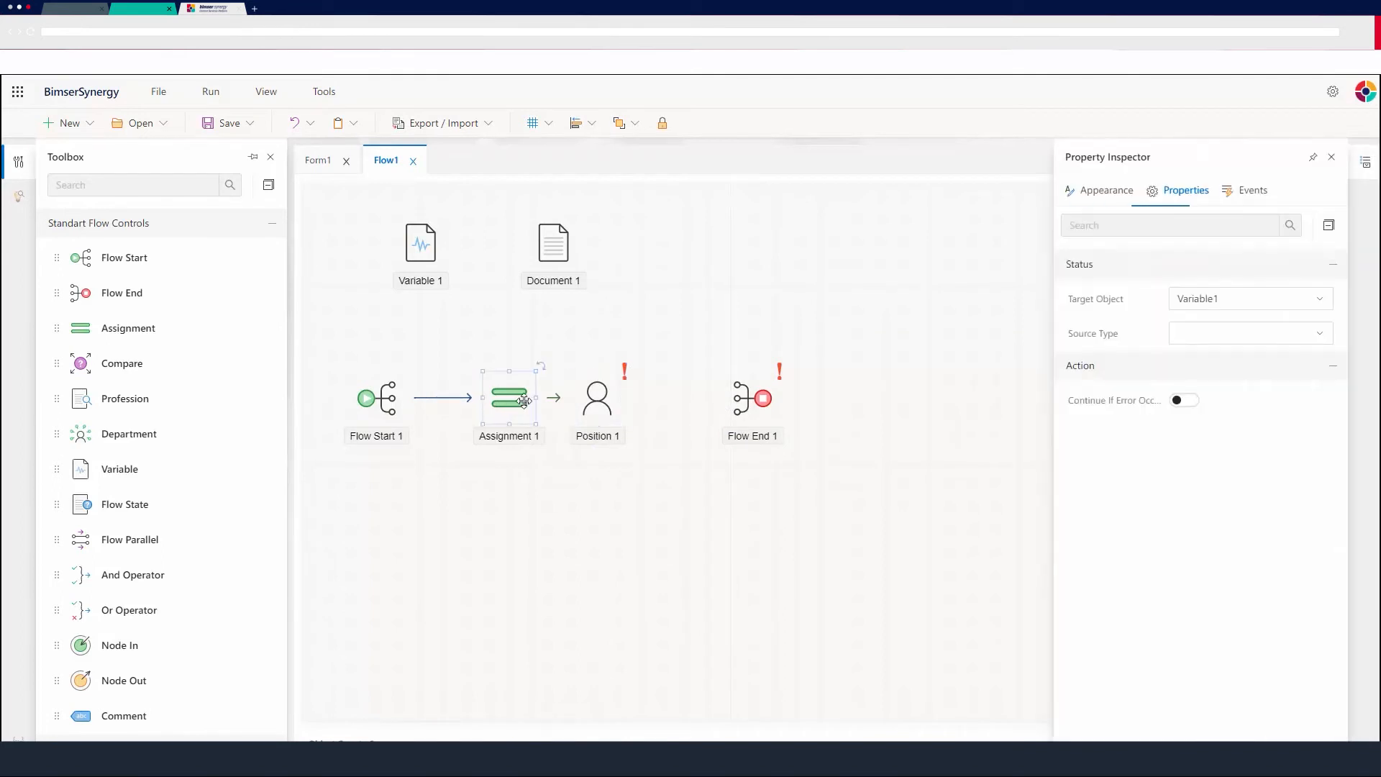
pyautogui.click(1318, 298)
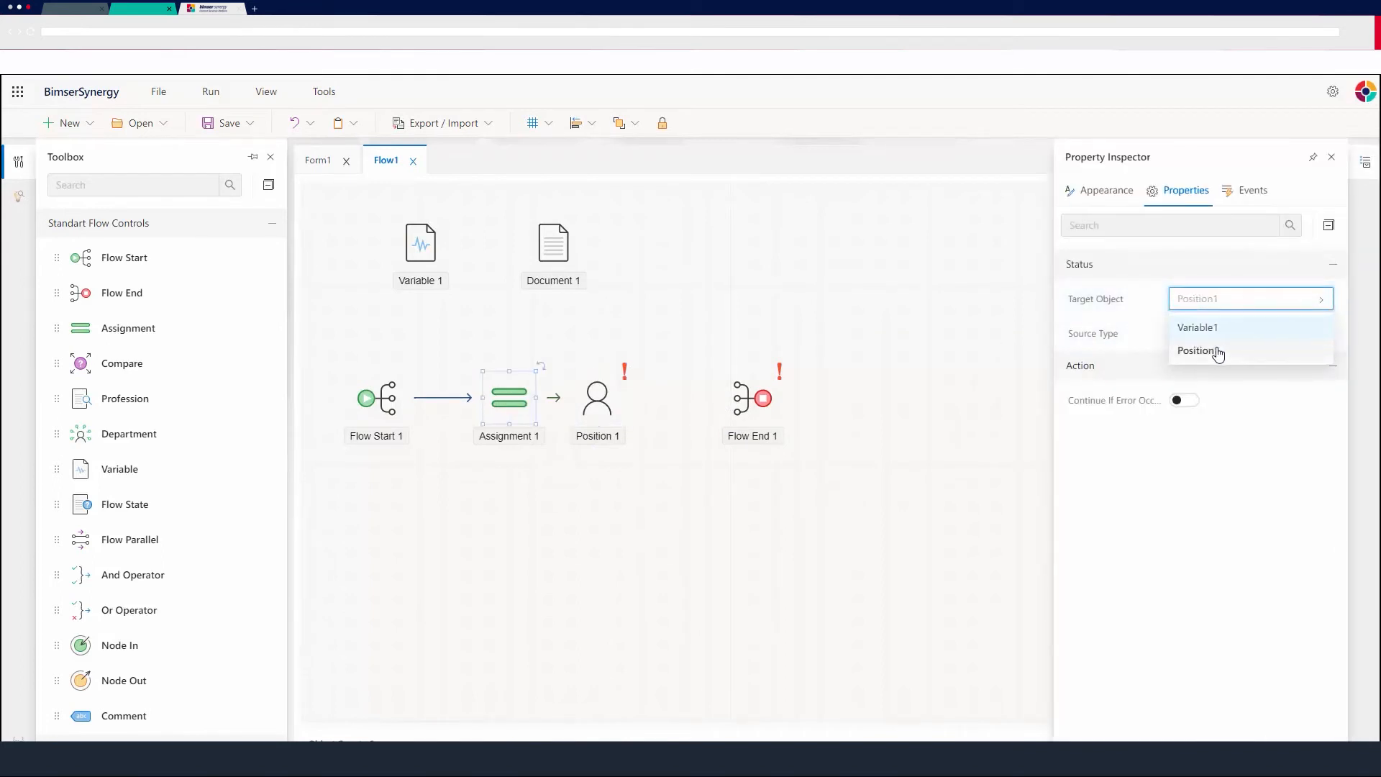
pyautogui.click(1215, 351)
pyautogui.click(1267, 335)
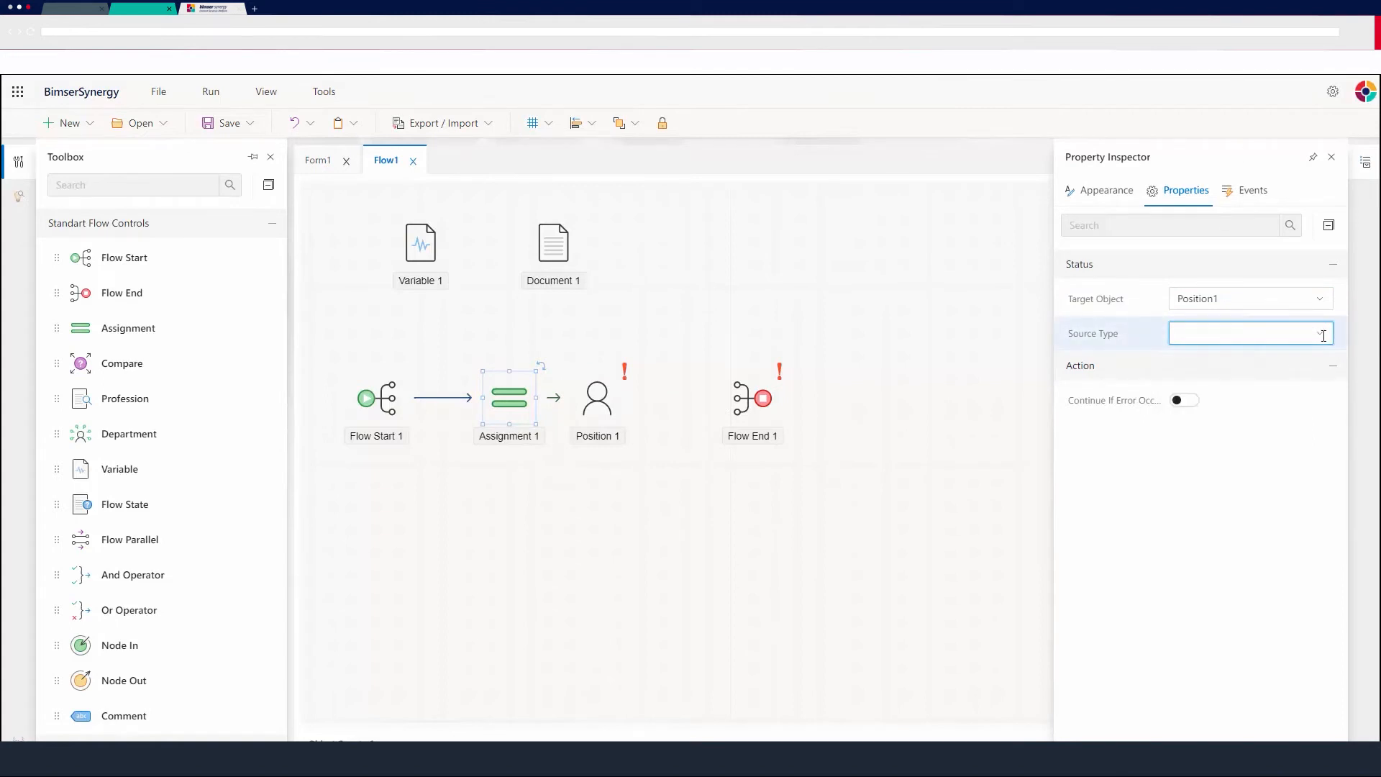
pyautogui.click(1331, 337)
pyautogui.moveTo(1335, 439); pyautogui.dragTo(1244, 487)
pyautogui.click(1237, 474)
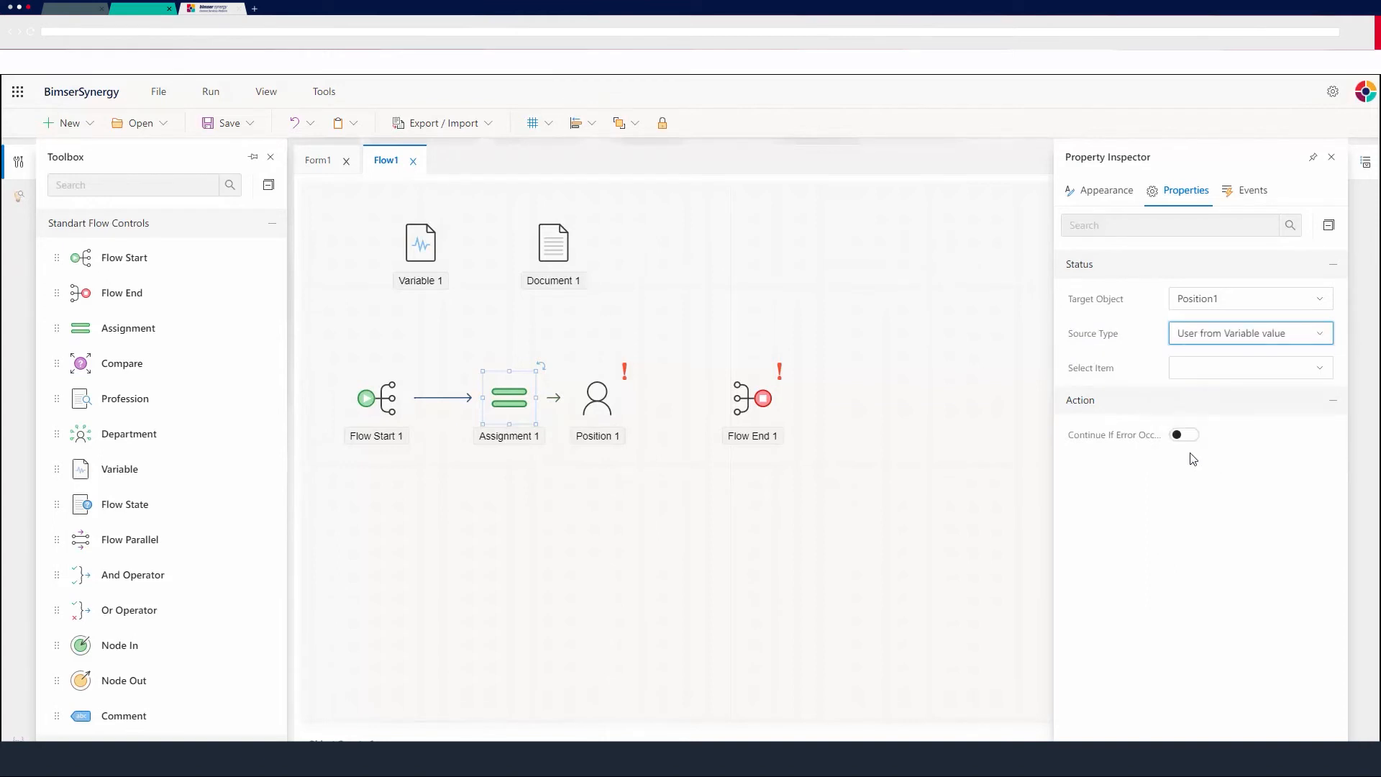
pyautogui.click(1294, 374)
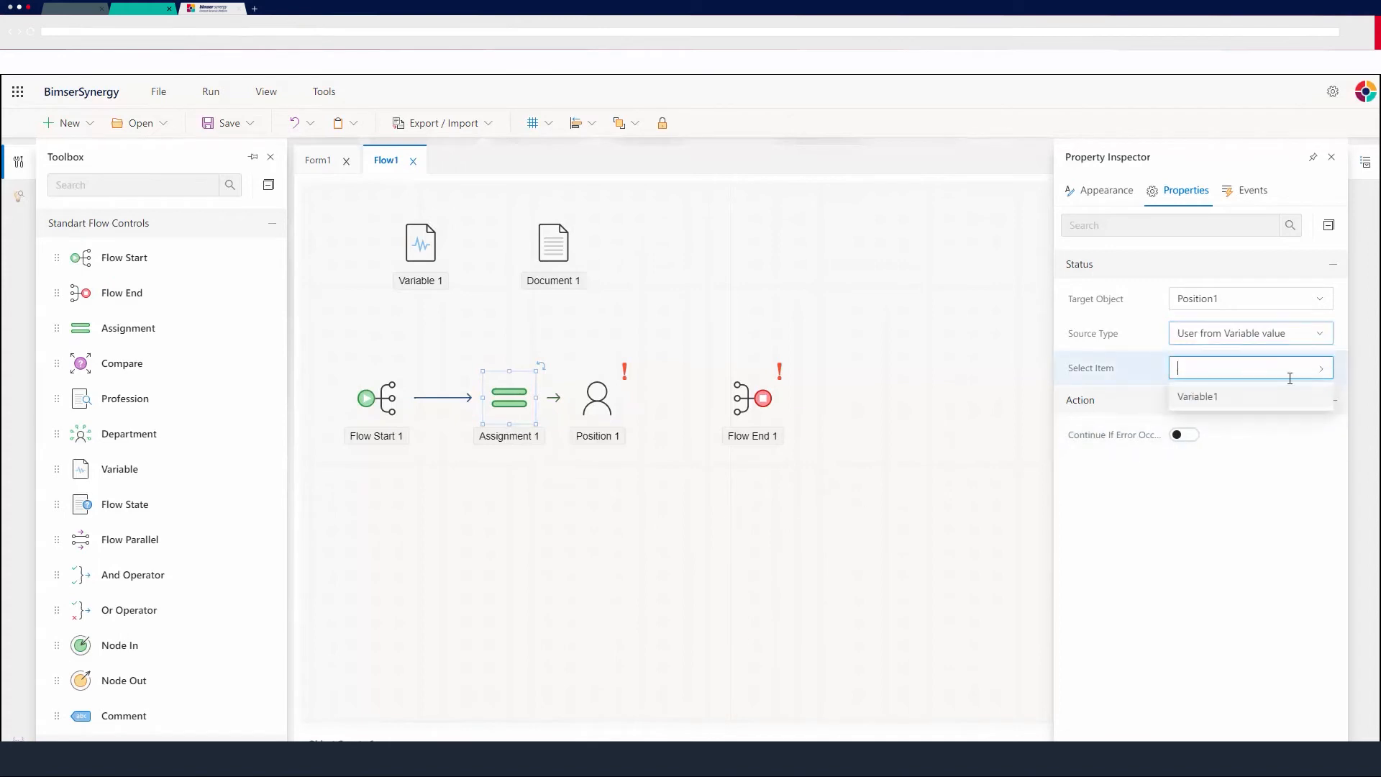
pyautogui.click(1206, 393)
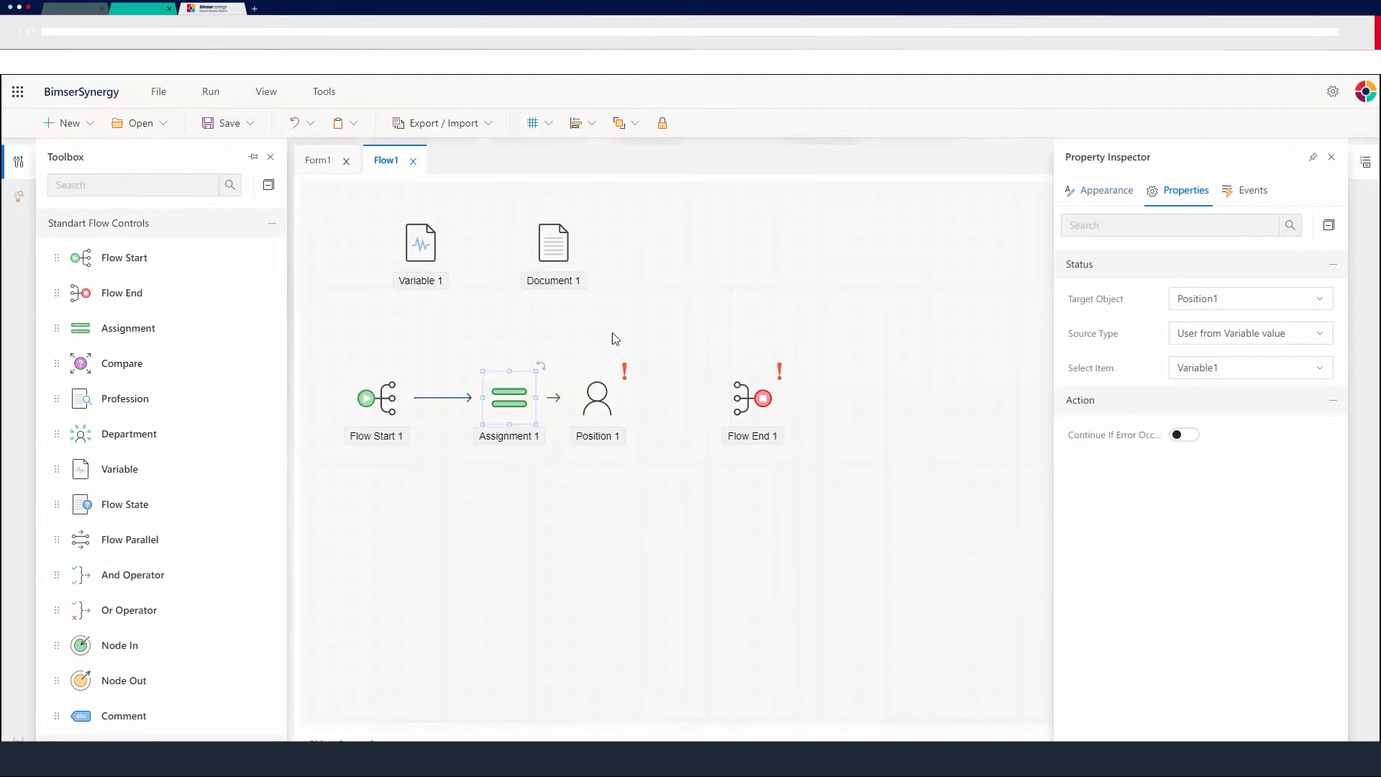
# Move Flow End 1 further right and append a second Assignment after Position 1.
pyautogui.moveTo(773, 397); pyautogui.dragTo(928, 396)
pyautogui.moveTo(632, 398); pyautogui.dragTo(672, 404)
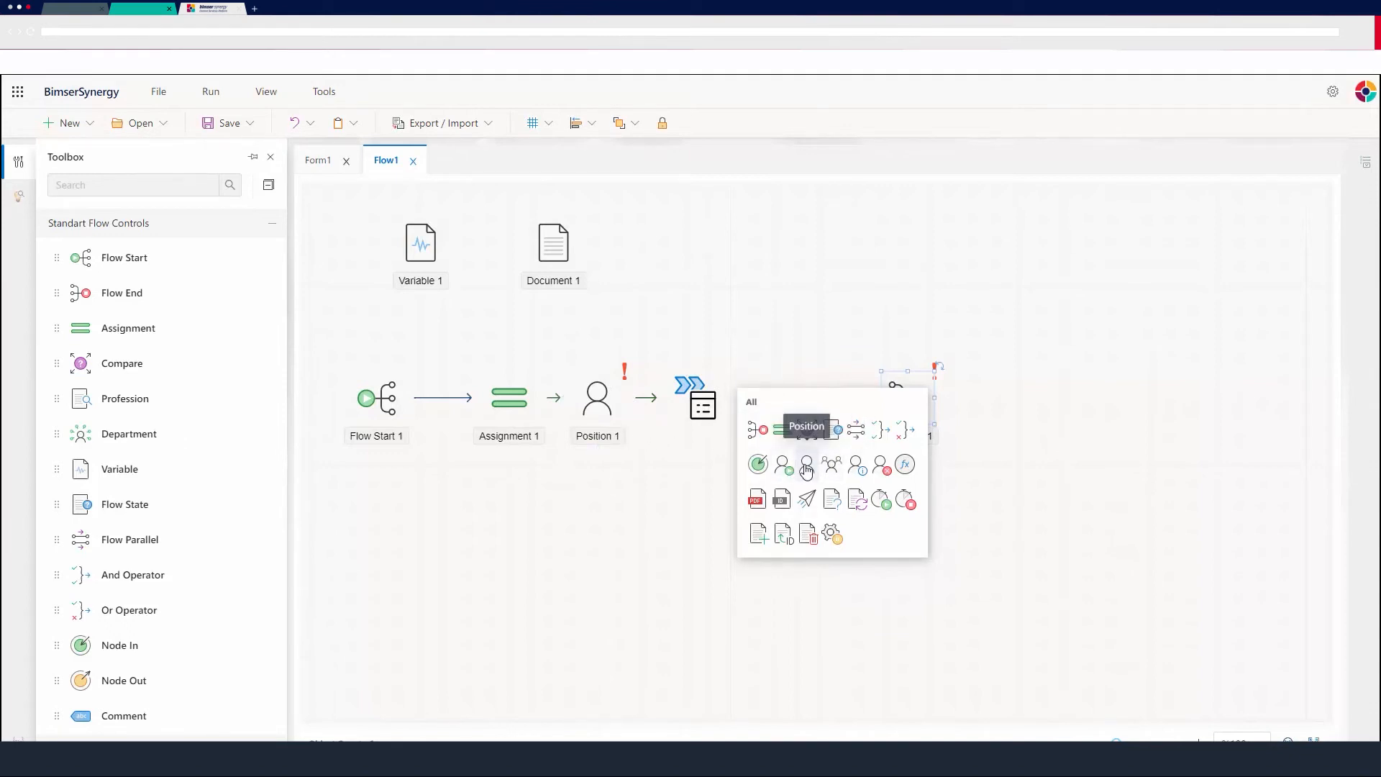
pyautogui.click(781, 430)
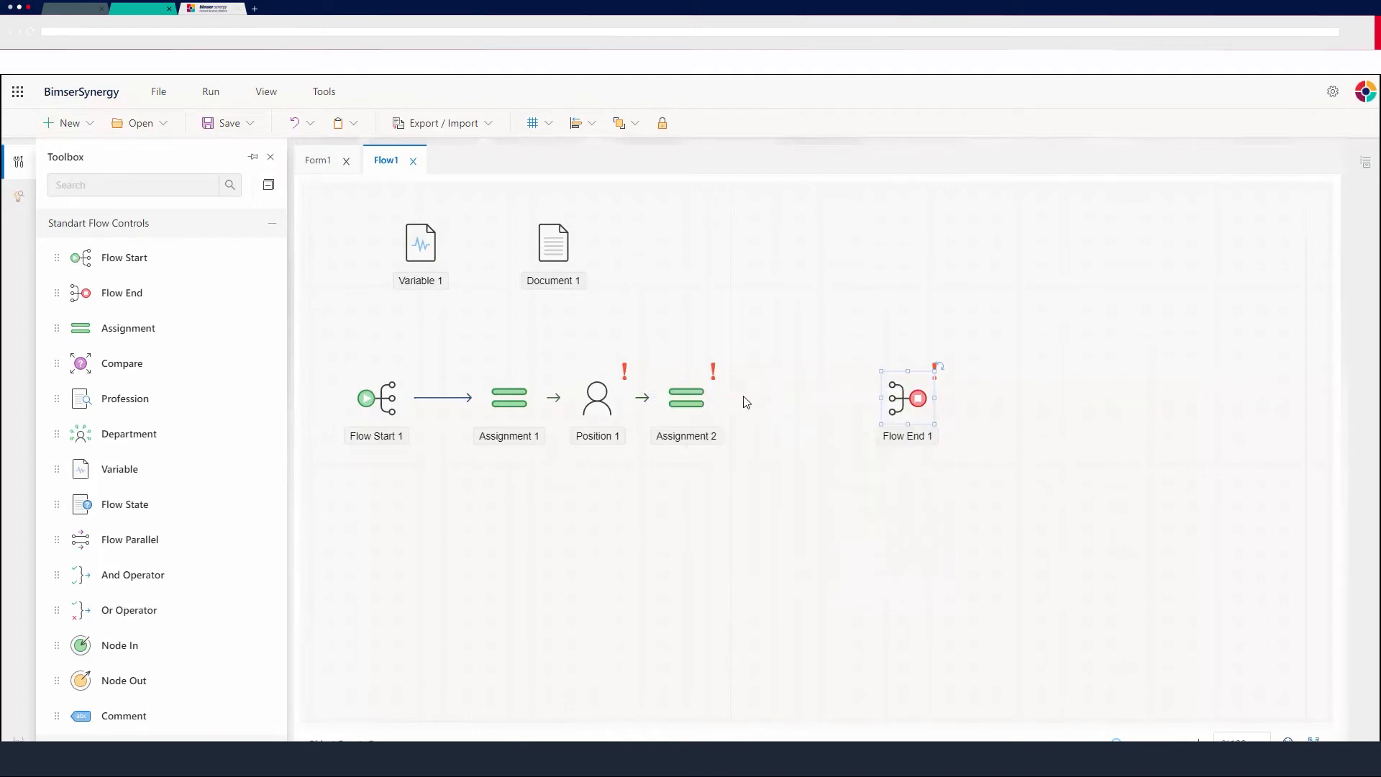
# Append a second Position element after Assignment 2.
pyautogui.click(719, 399)
pyautogui.click(764, 415)
pyautogui.click(856, 469)
# Configure Assignment 2 to target Position2 with source type Manager Of Flow Initiator.
pyautogui.click(678, 396)
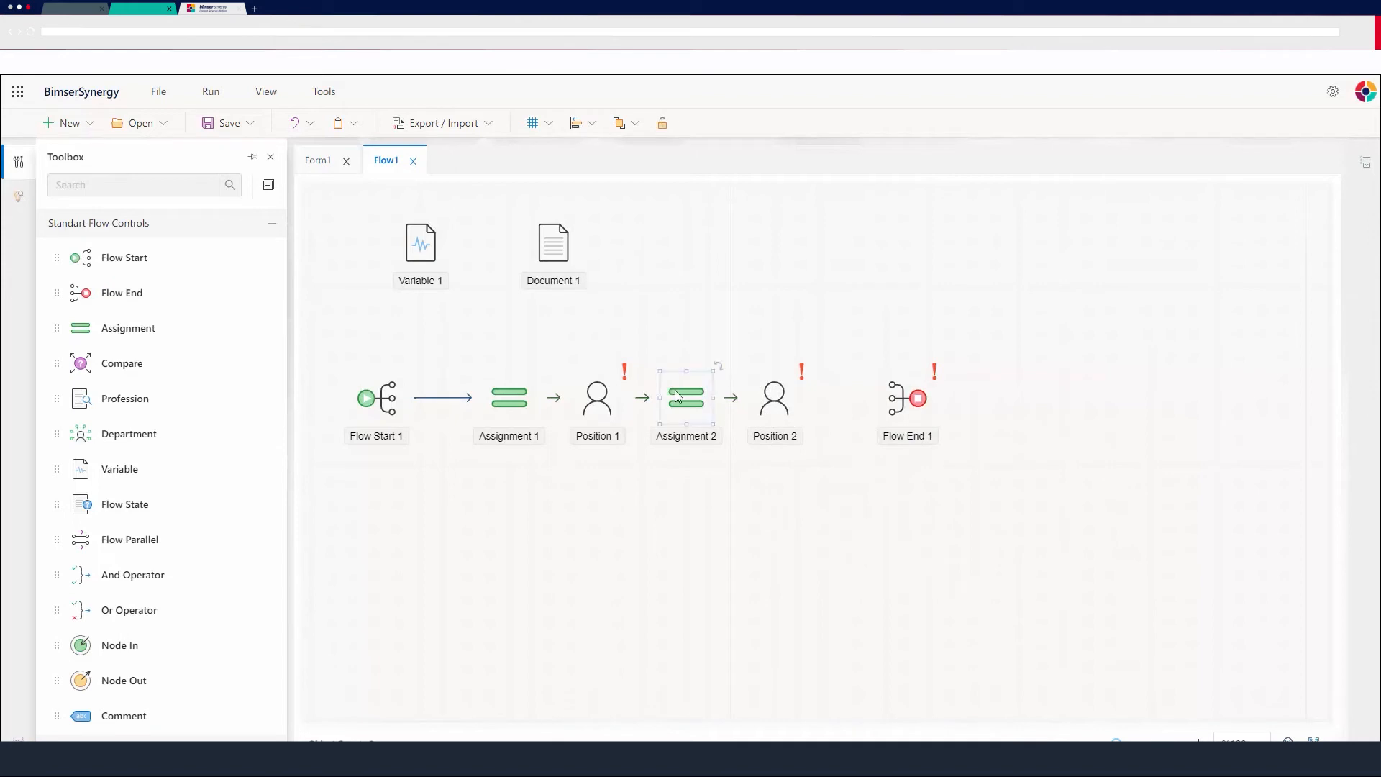
pyautogui.doubleClick(679, 396)
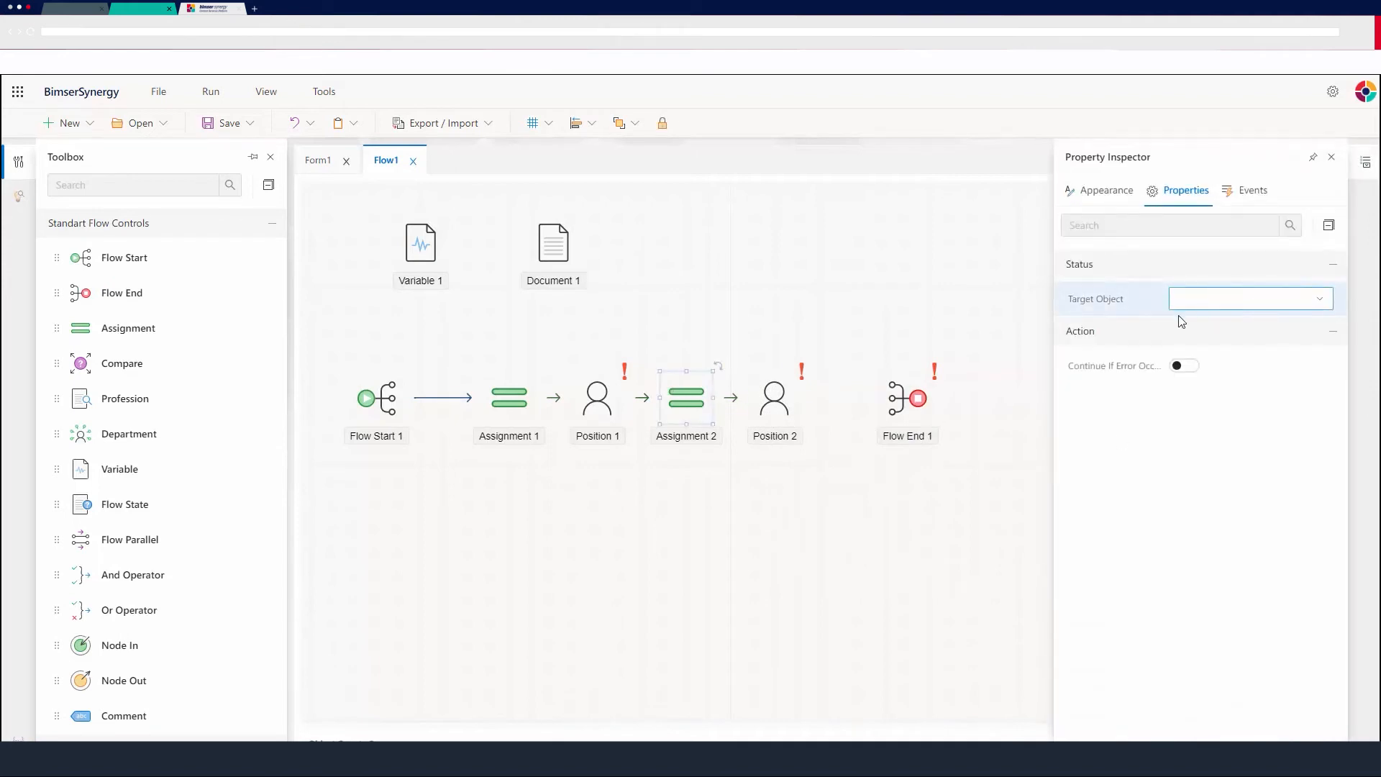
pyautogui.click(1319, 299)
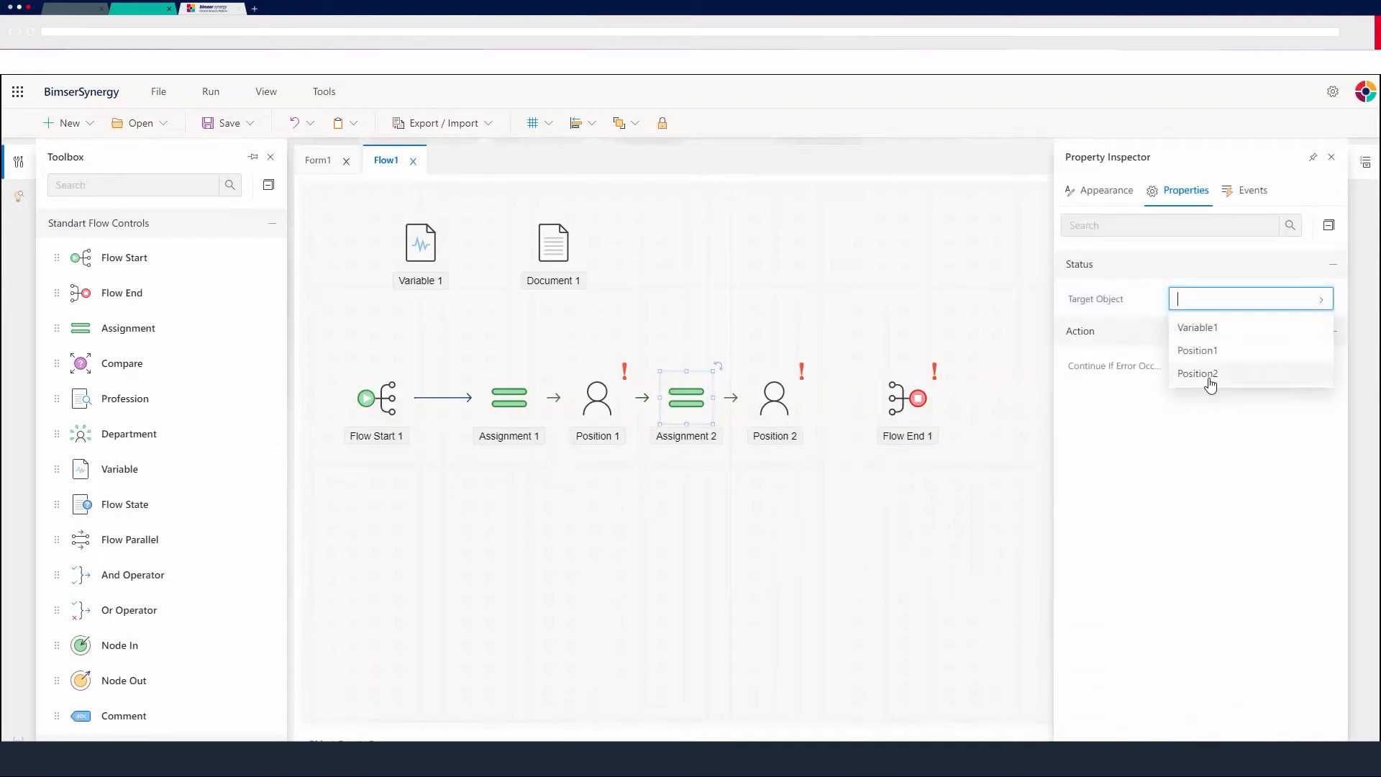
pyautogui.click(1197, 373)
pyautogui.click(1252, 333)
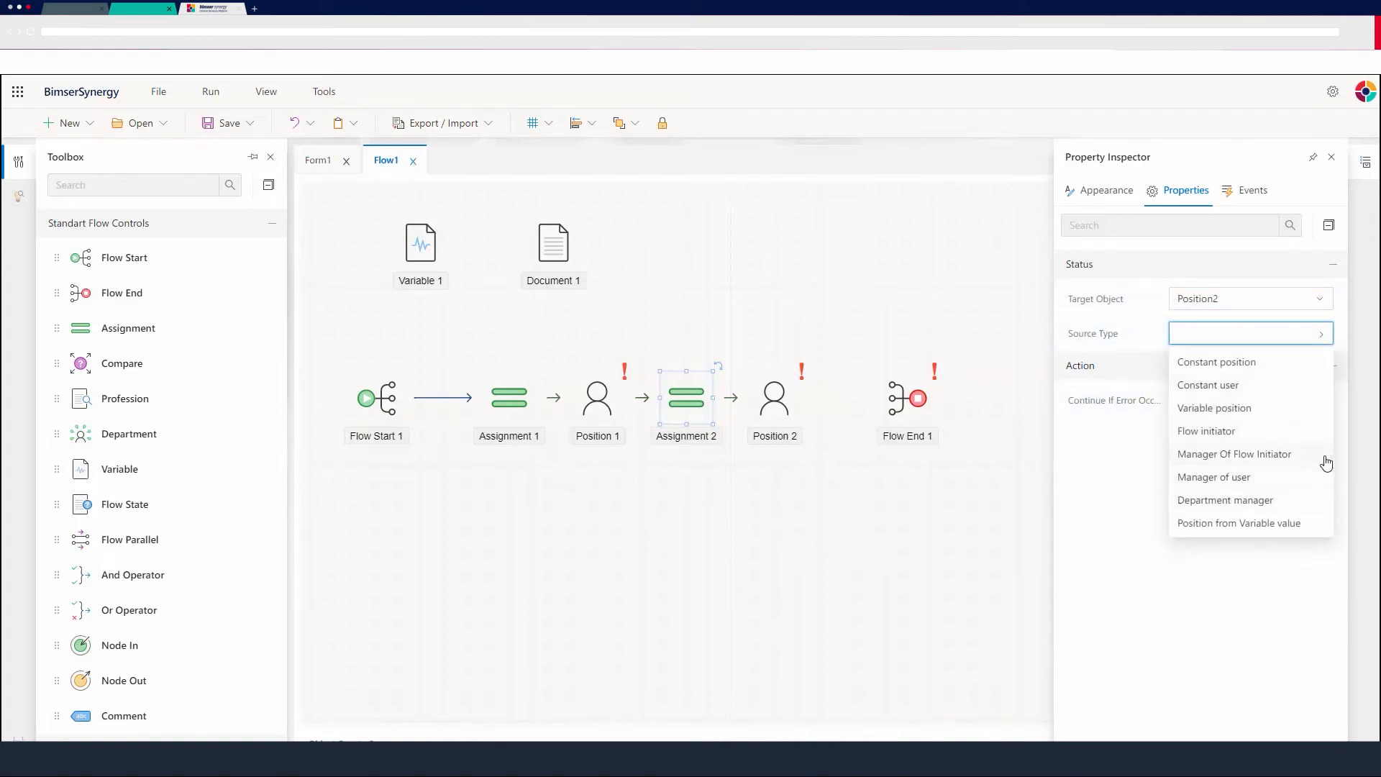
pyautogui.click(1221, 456)
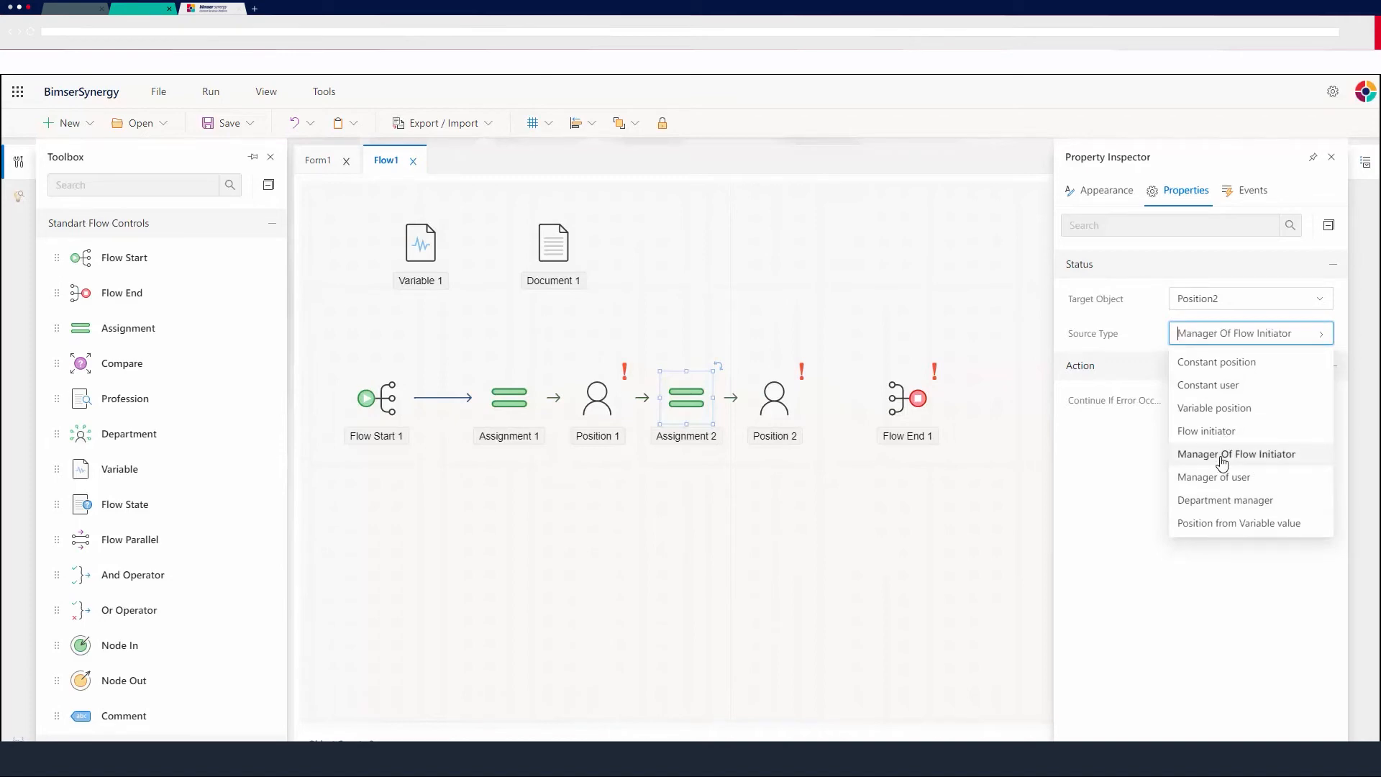
pyautogui.click(801, 455)
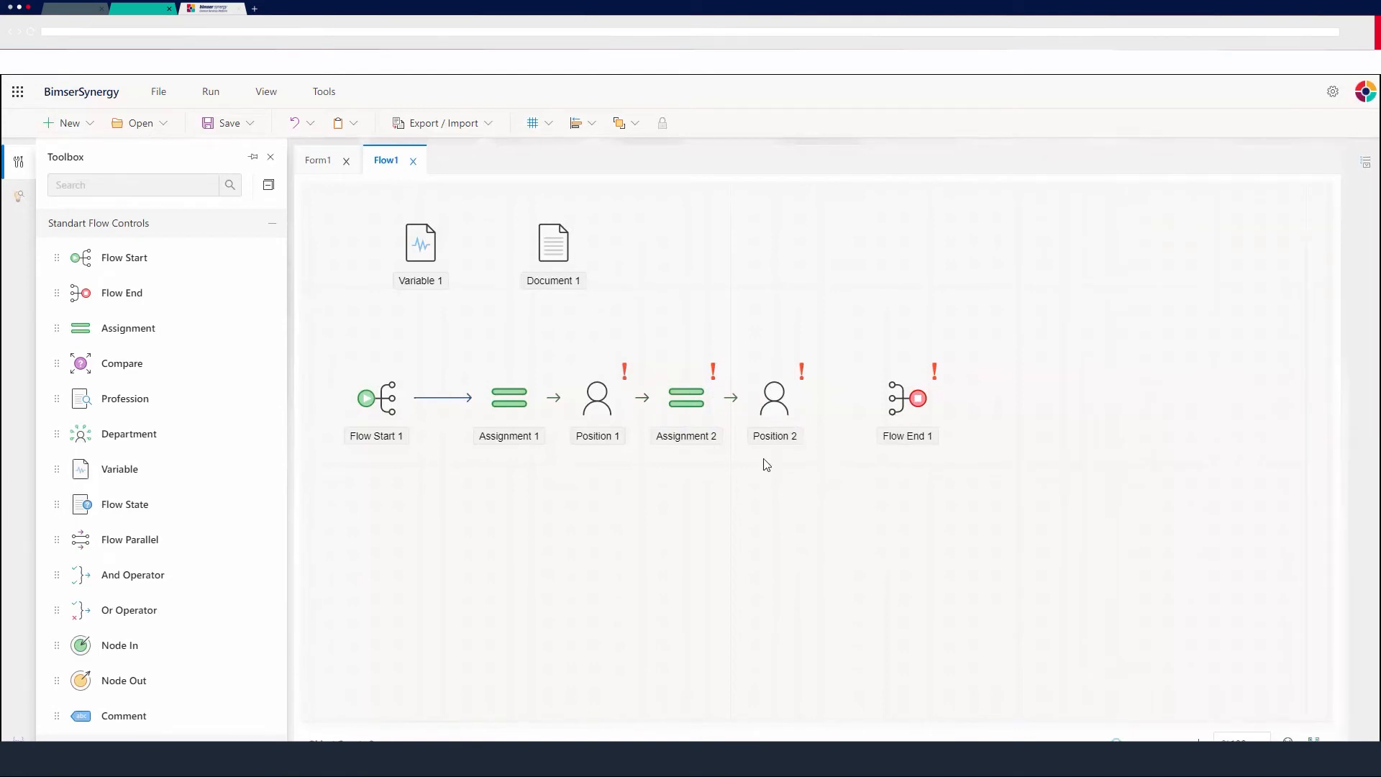
# Attach Document1 with the default view to Position 2's documents and save the dialog.
pyautogui.click(775, 401)
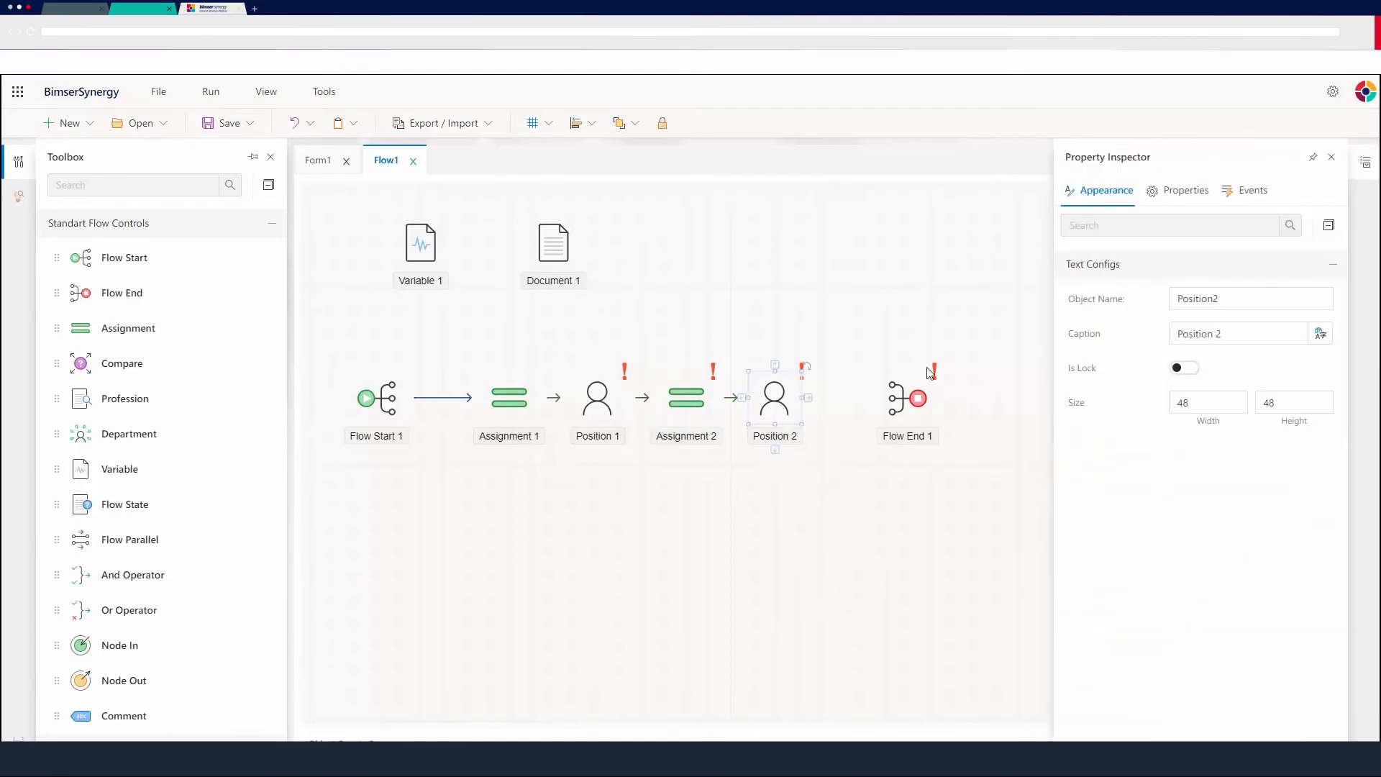
pyautogui.click(1158, 192)
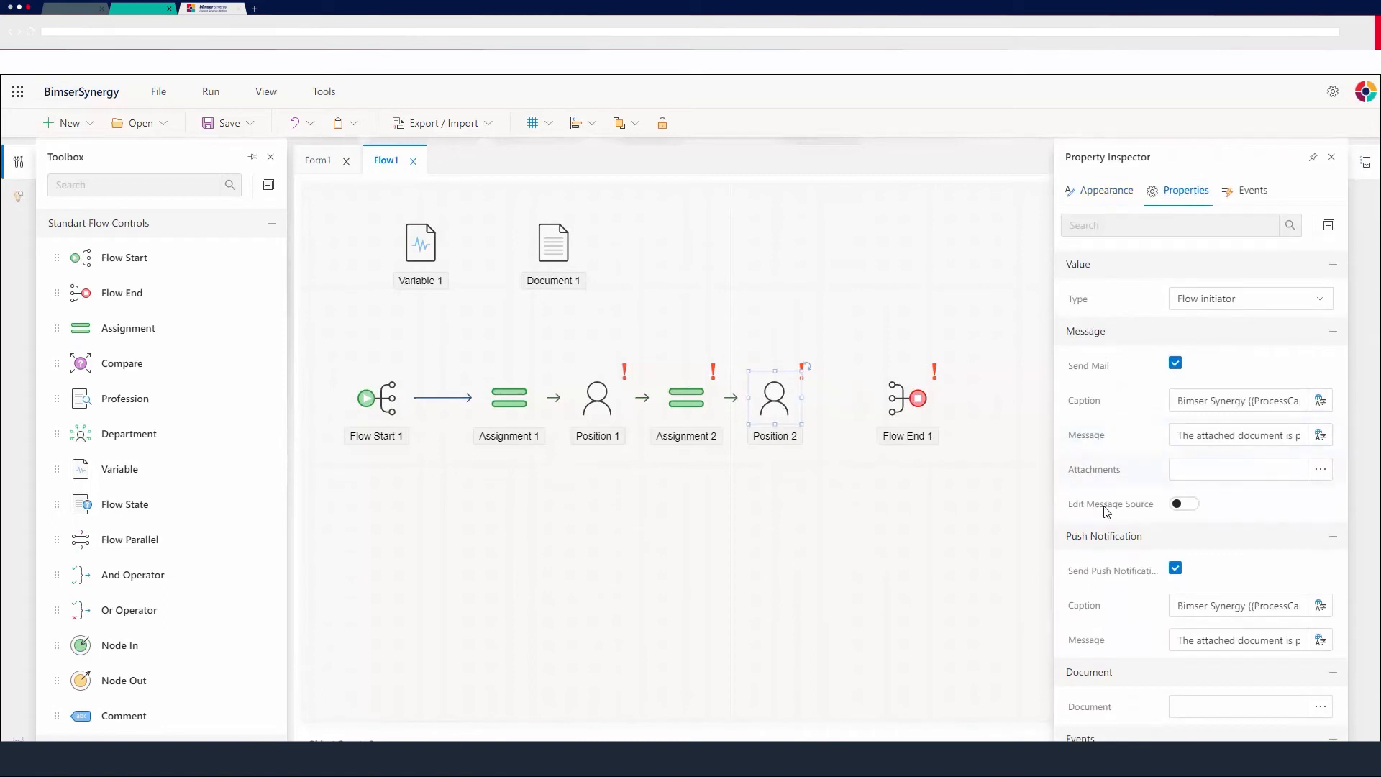
pyautogui.scroll(-2, 1108, 503)
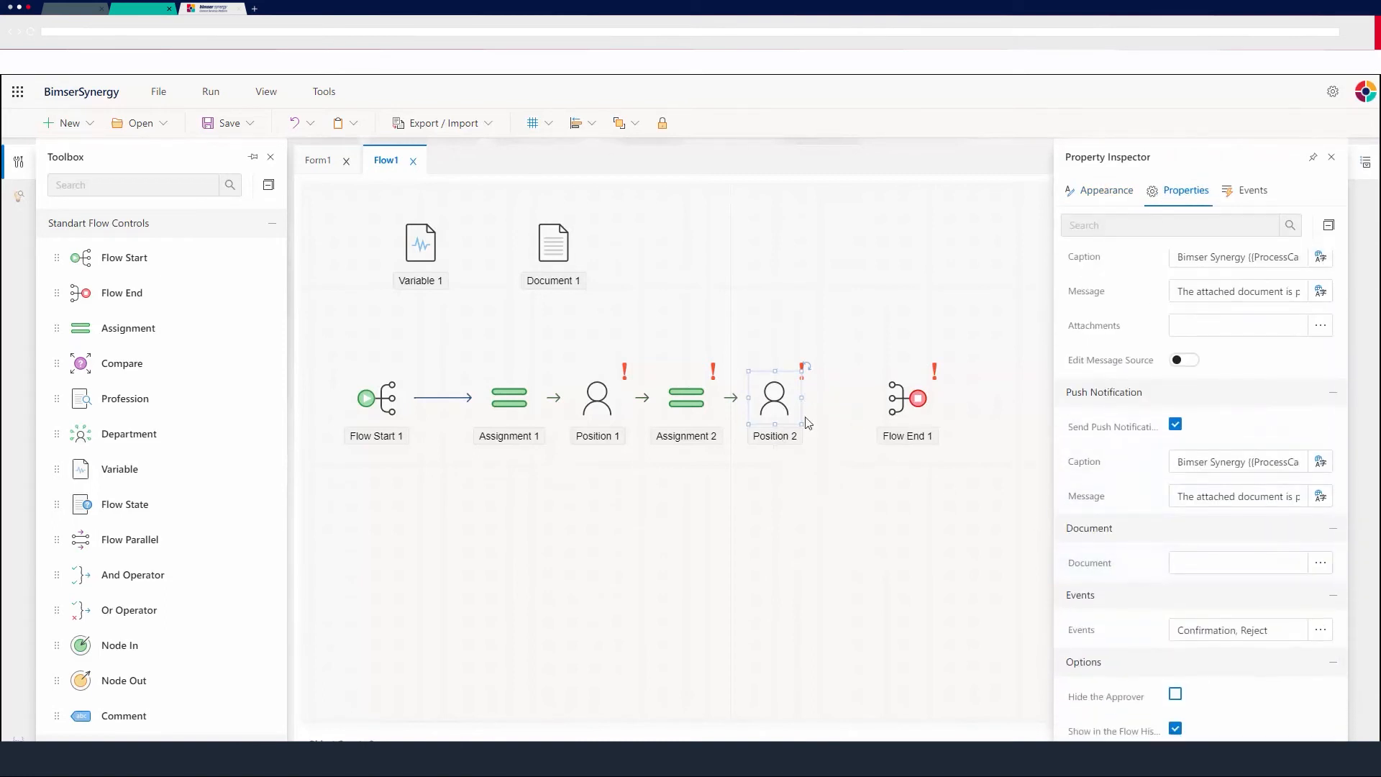
pyautogui.click(1321, 563)
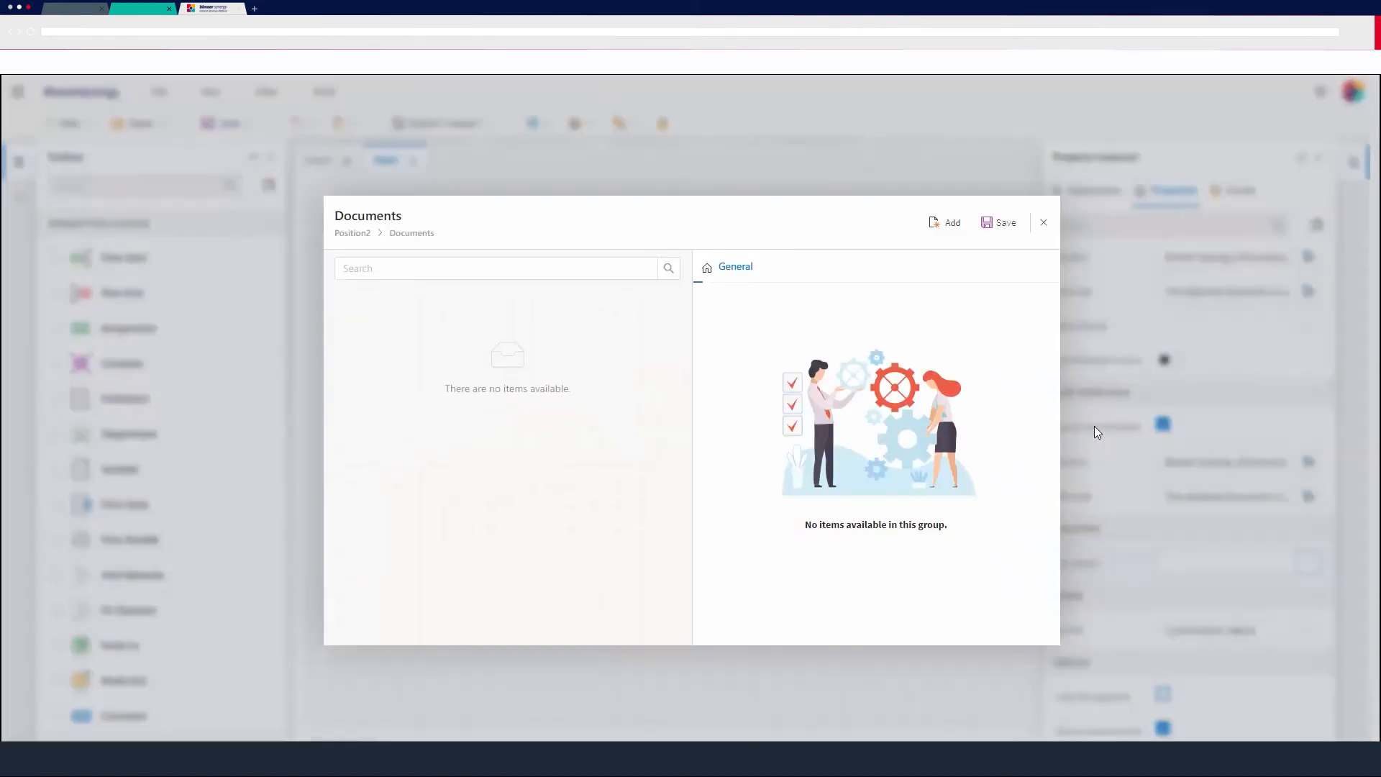
pyautogui.click(953, 224)
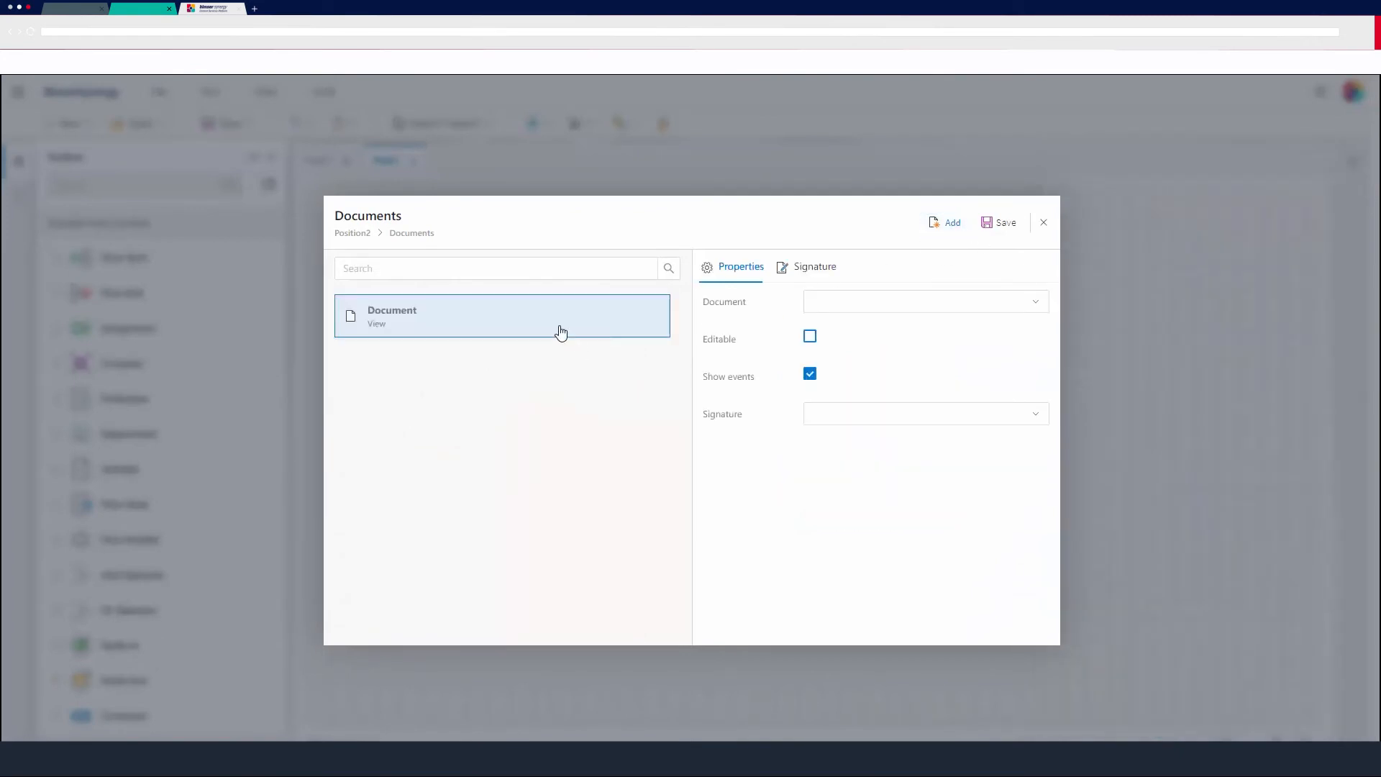
pyautogui.click(856, 298)
pyautogui.click(913, 330)
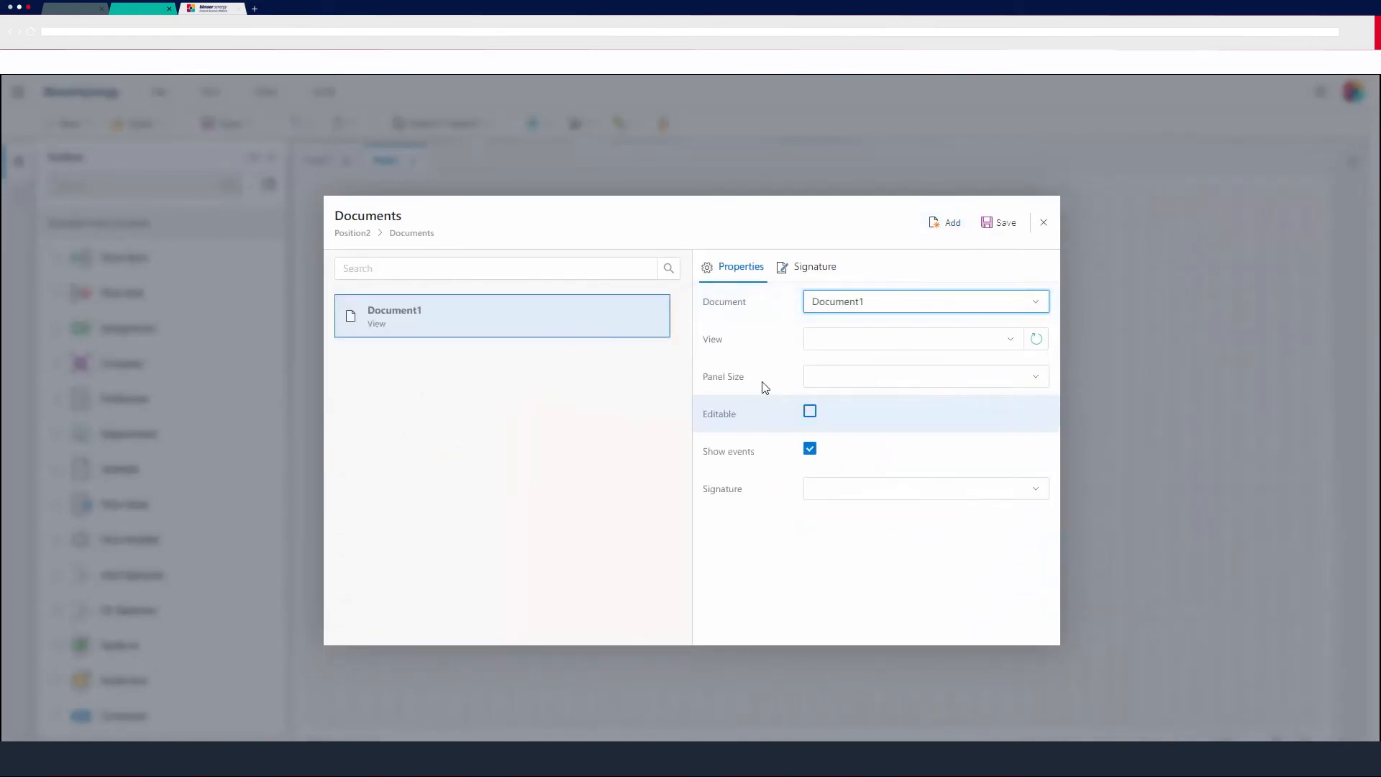
pyautogui.click(953, 340)
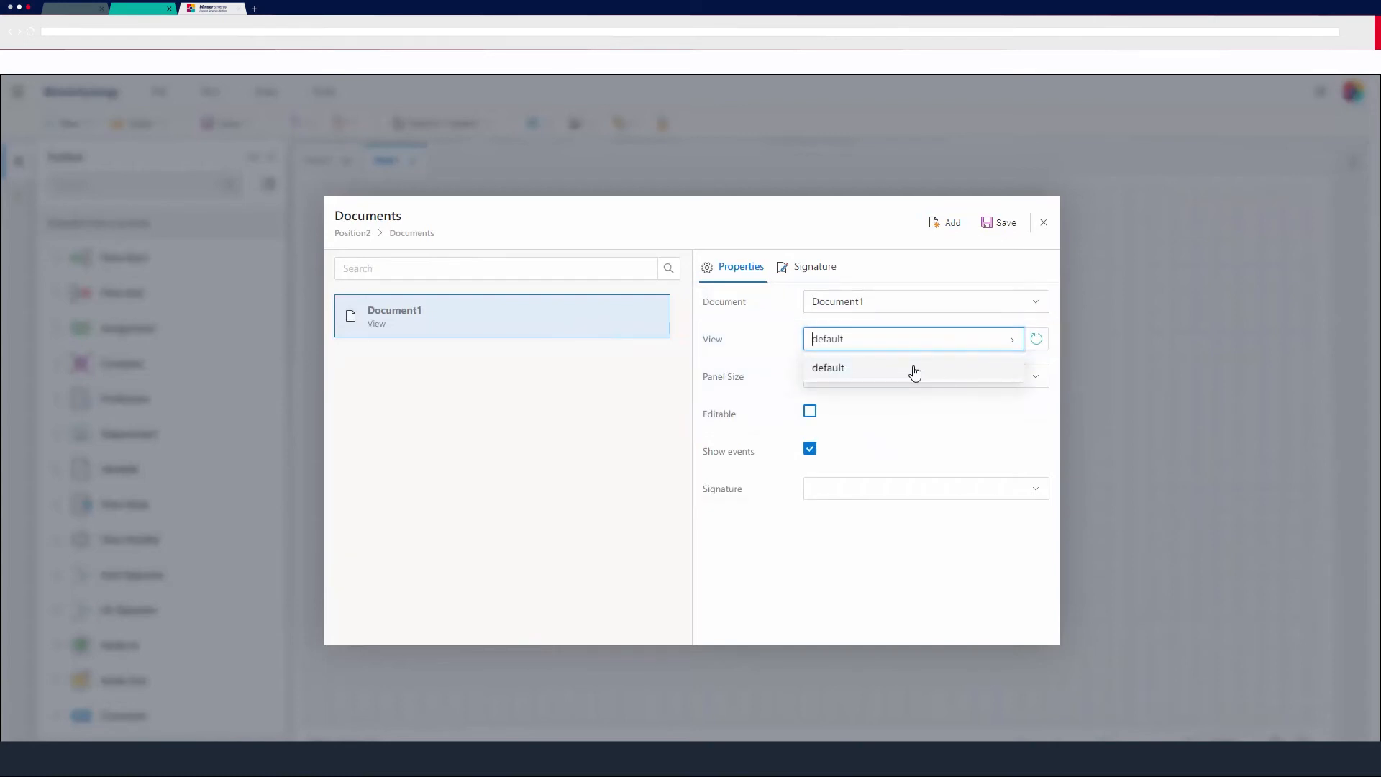
pyautogui.click(913, 371)
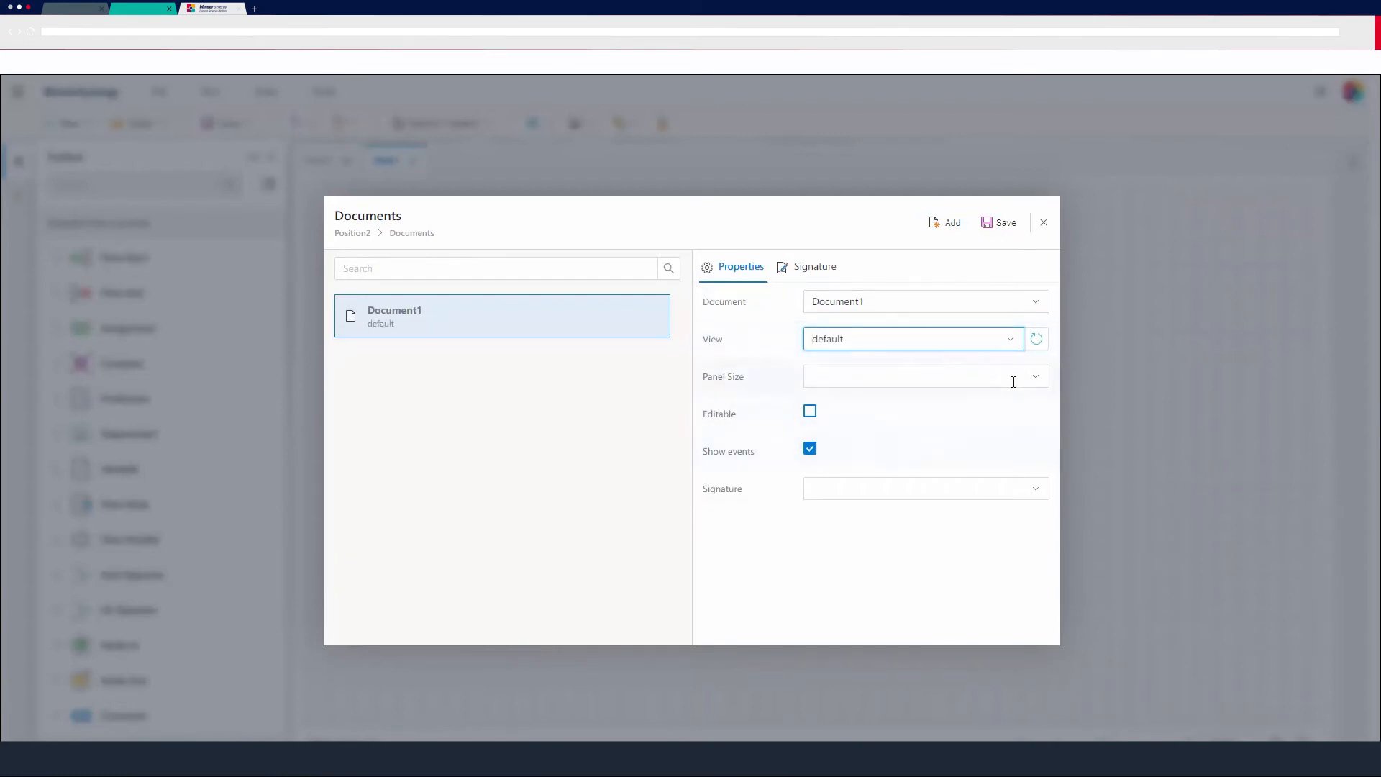
pyautogui.click(1039, 377)
pyautogui.click(1040, 378)
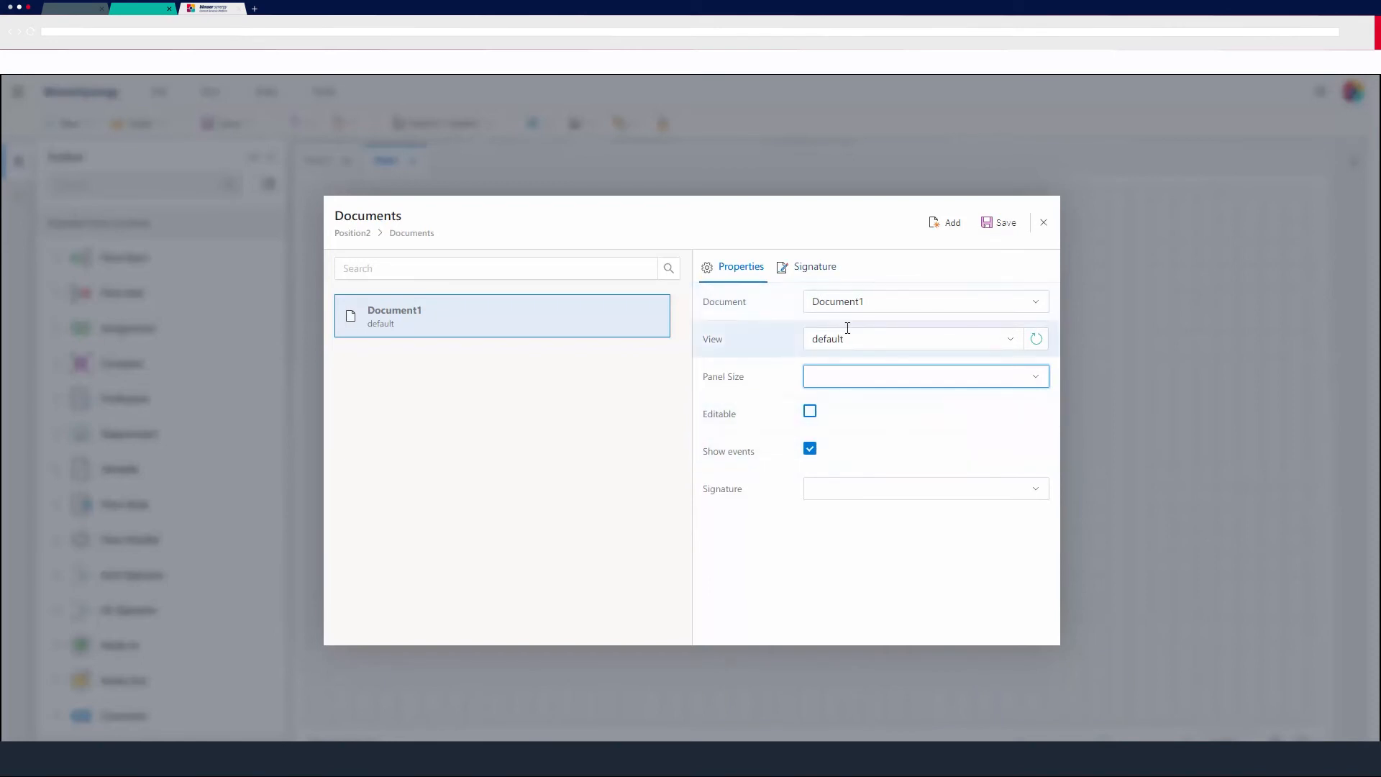
pyautogui.click(998, 223)
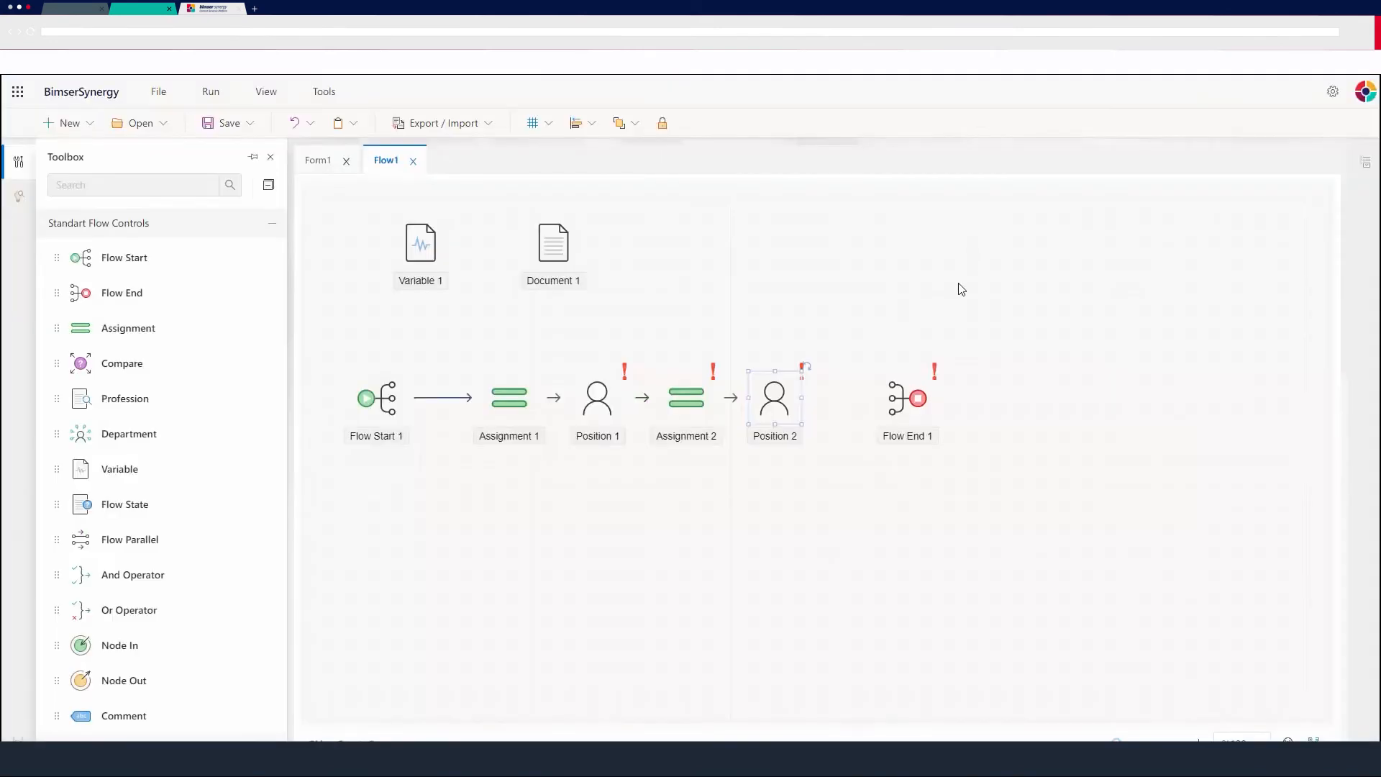
# Attach Document1 with the default view to Position 1's documents and save the dialog.
pyautogui.click(597, 396)
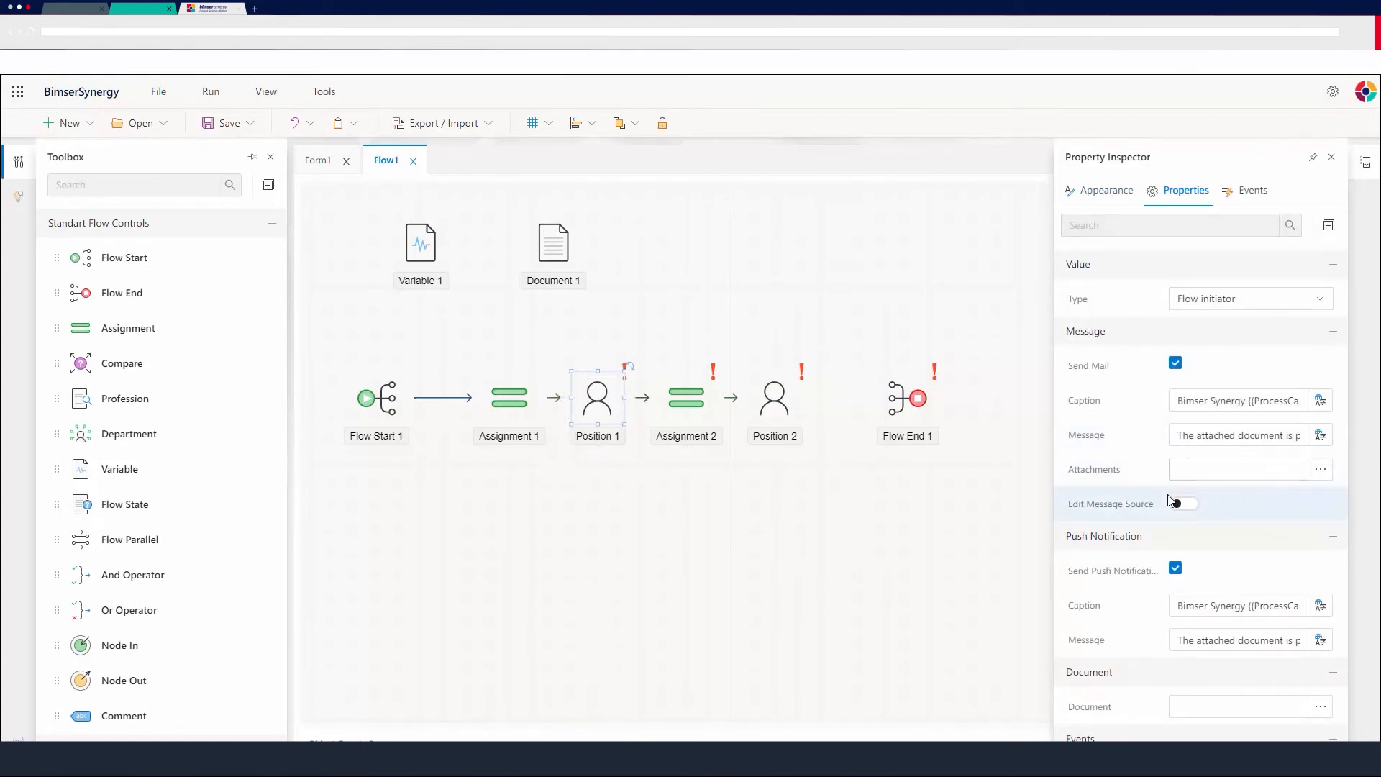
pyautogui.click(1321, 707)
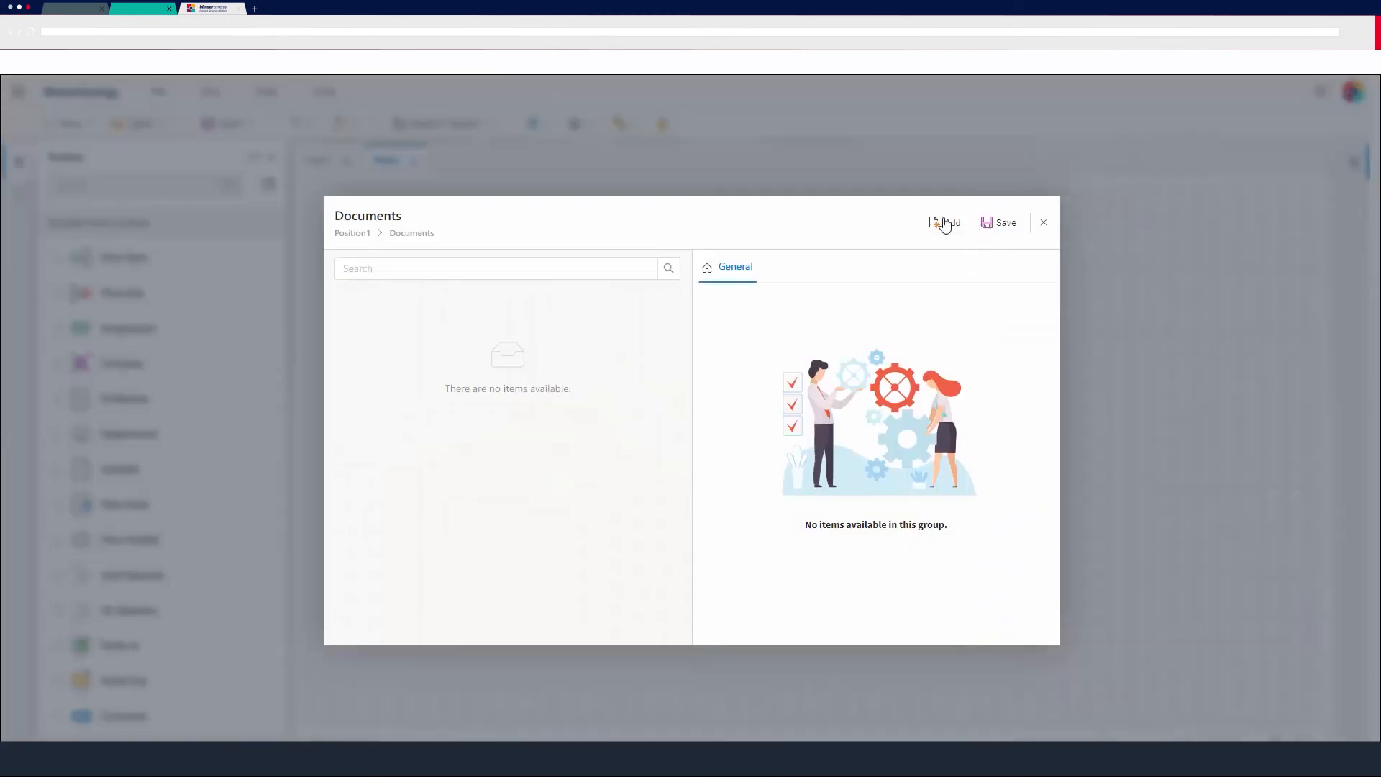
pyautogui.click(946, 223)
pyautogui.click(846, 299)
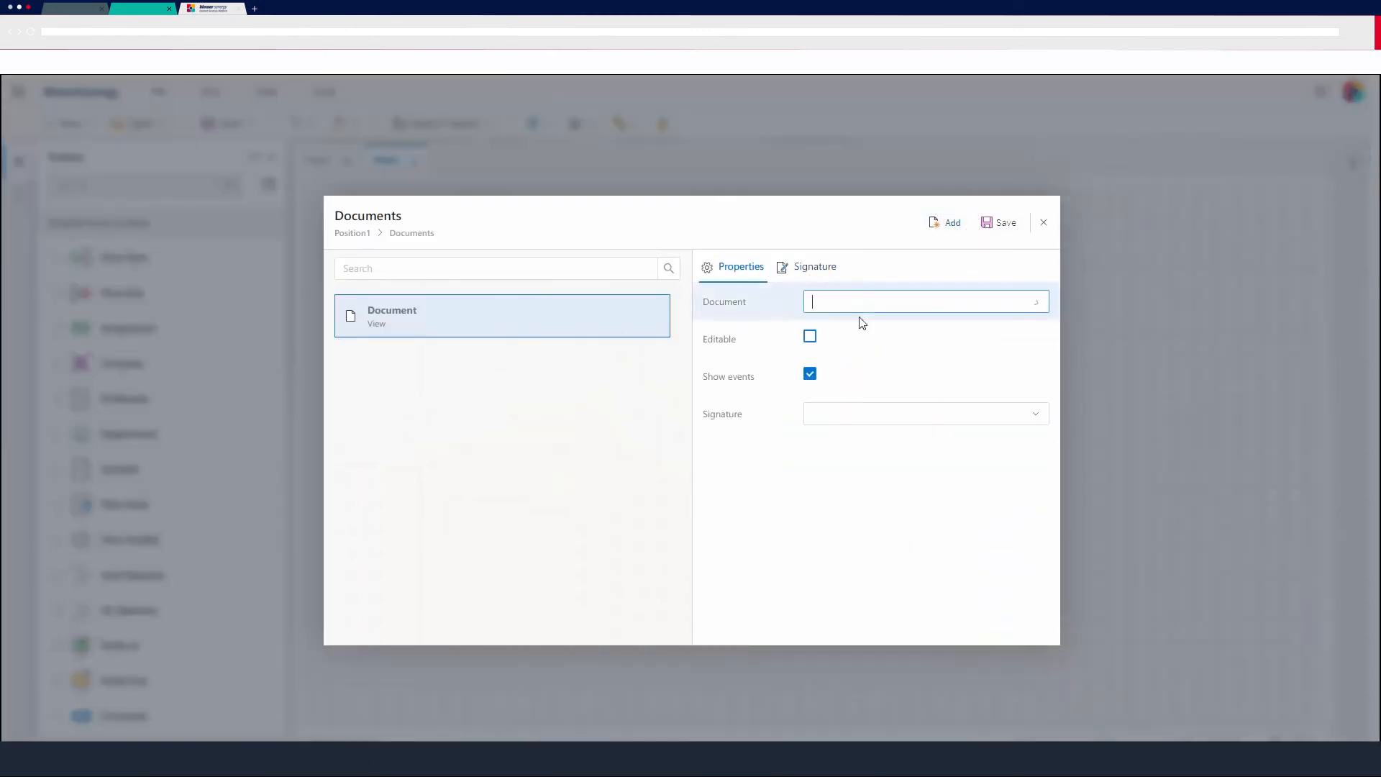
pyautogui.click(965, 333)
pyautogui.click(852, 340)
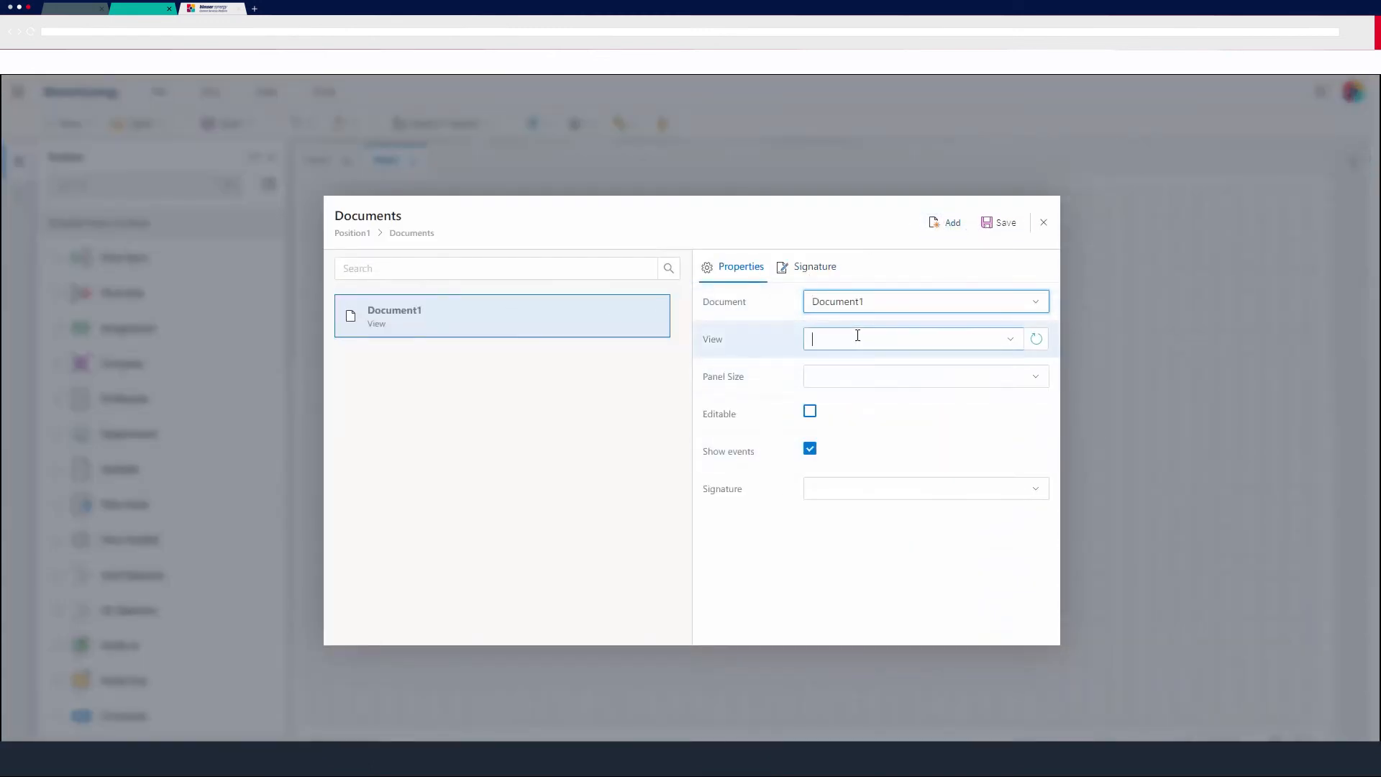
pyautogui.click(859, 369)
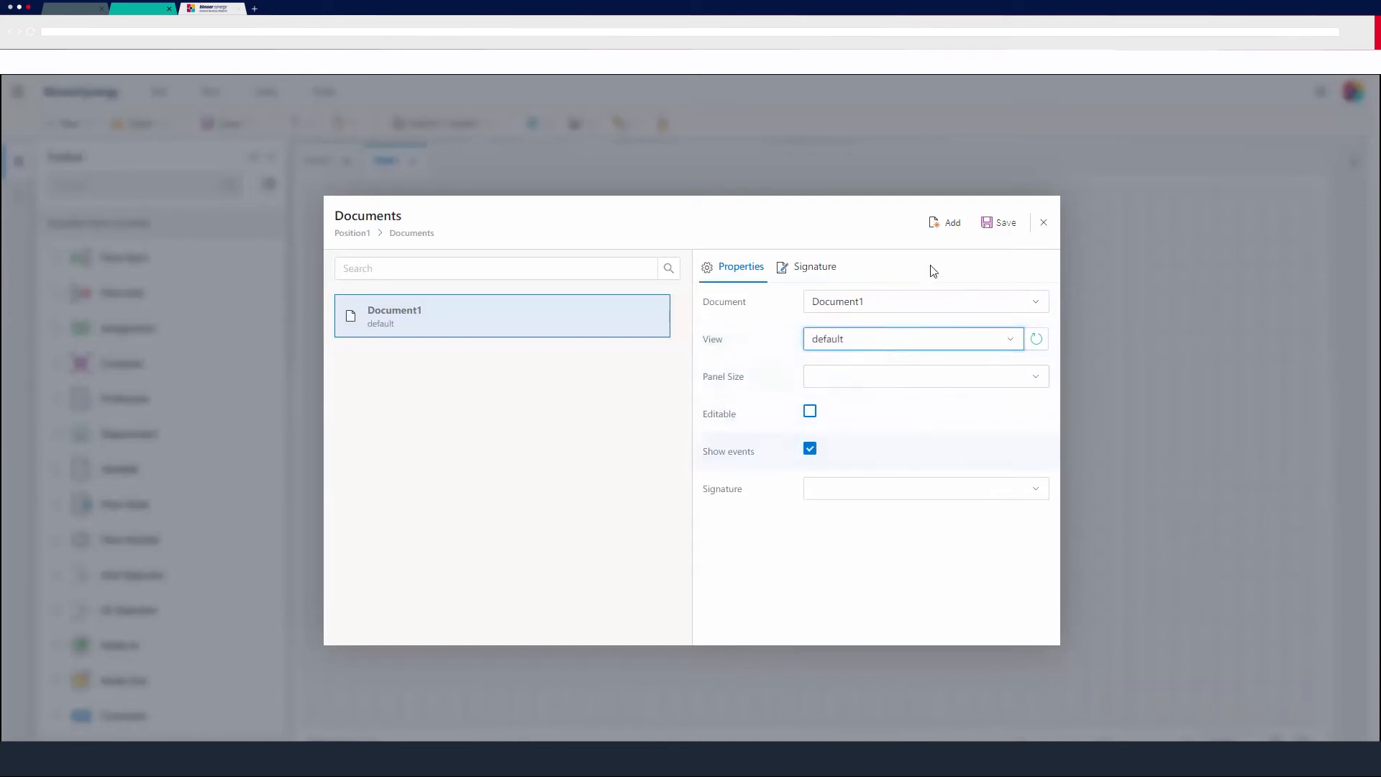
pyautogui.click(1007, 223)
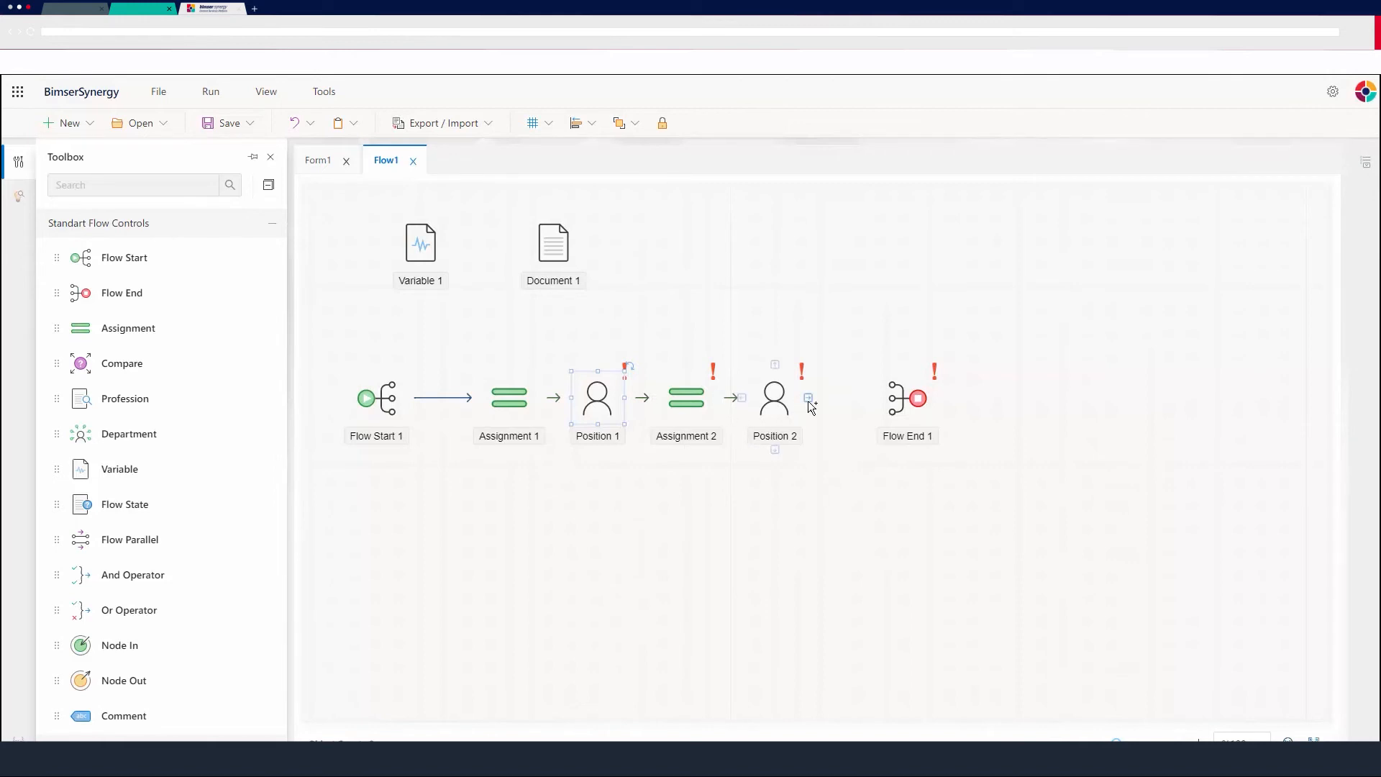
# Draw connections to Flow End 1 from Position 2, from Assignment 2's upper port, and from the lower ports of Position 2 and Position 1.
pyautogui.moveTo(813, 399); pyautogui.dragTo(889, 405)
pyautogui.moveTo(684, 404)
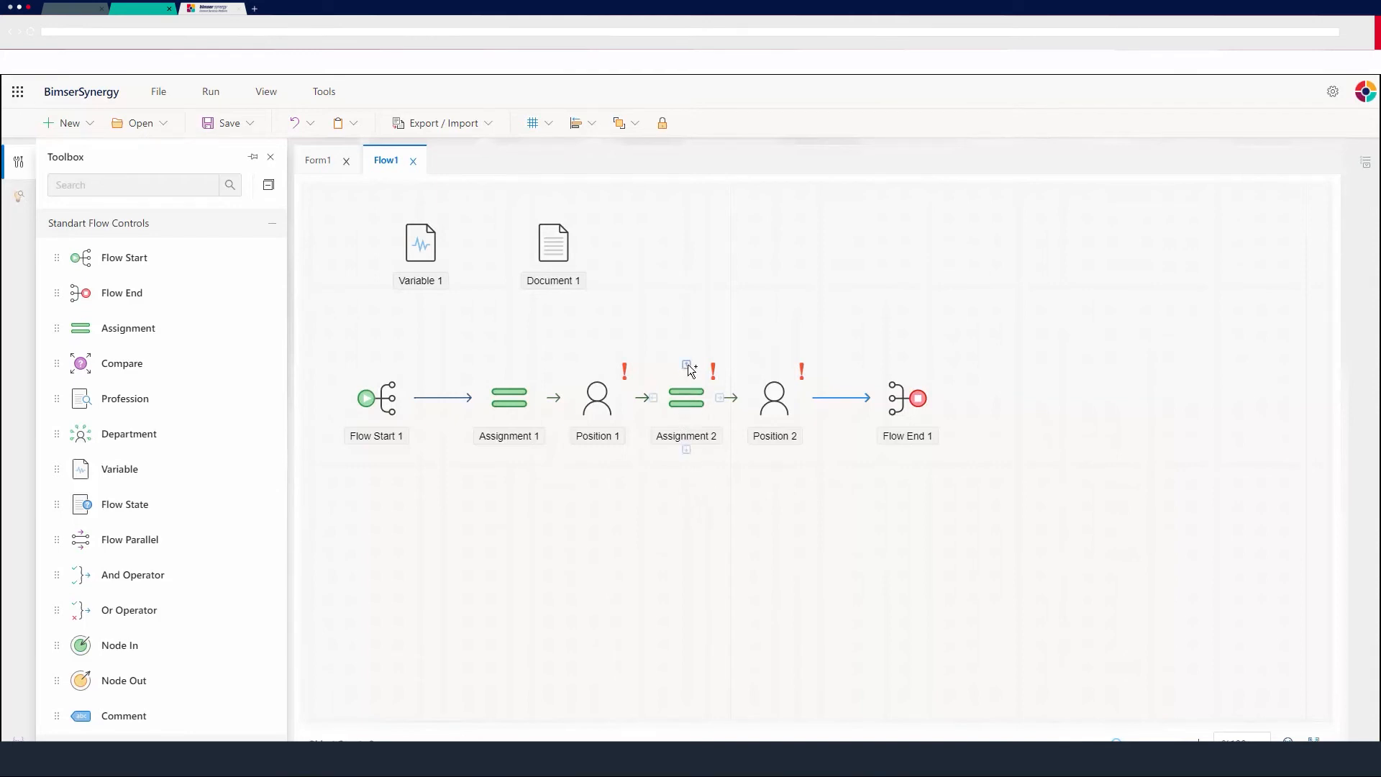
pyautogui.moveTo(687, 365); pyautogui.dragTo(919, 374)
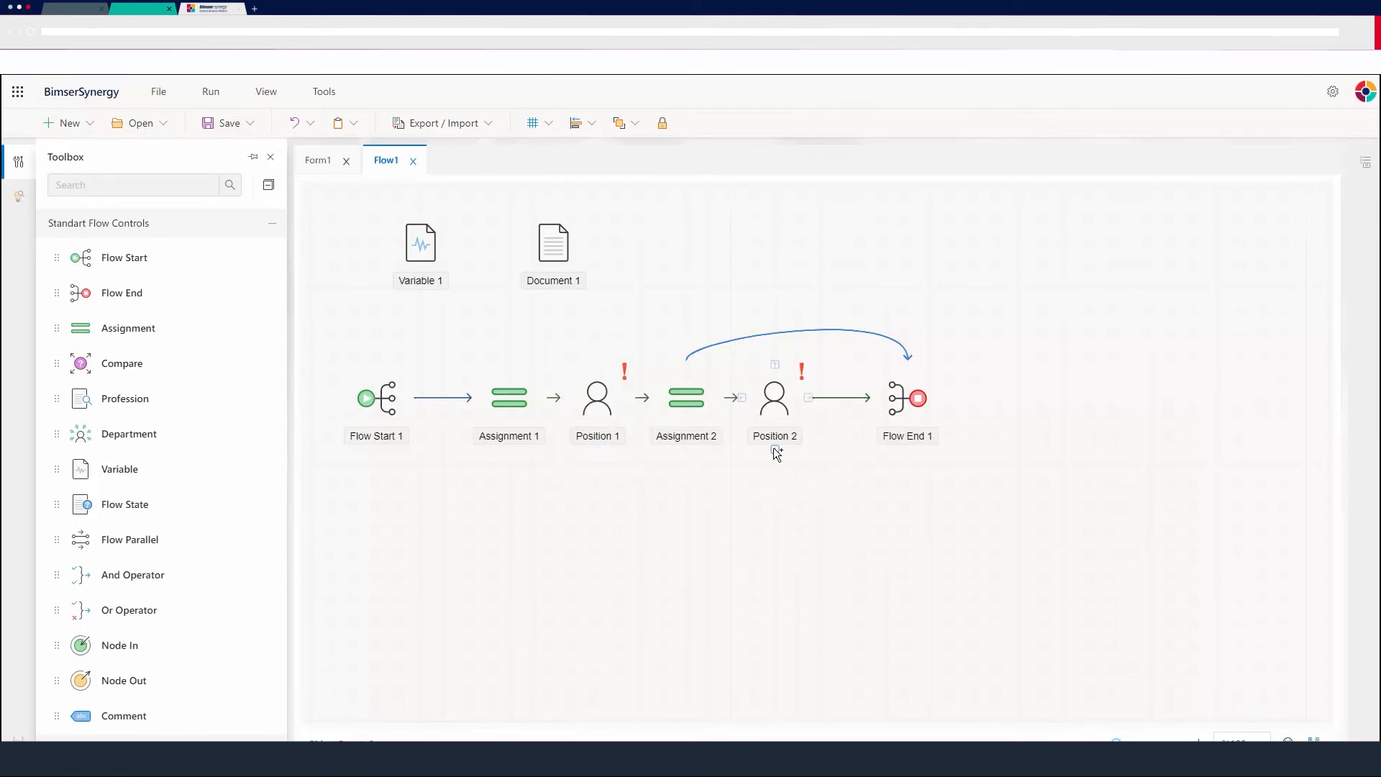
pyautogui.moveTo(776, 451); pyautogui.dragTo(923, 444)
pyautogui.moveTo(598, 450); pyautogui.dragTo(907, 442)
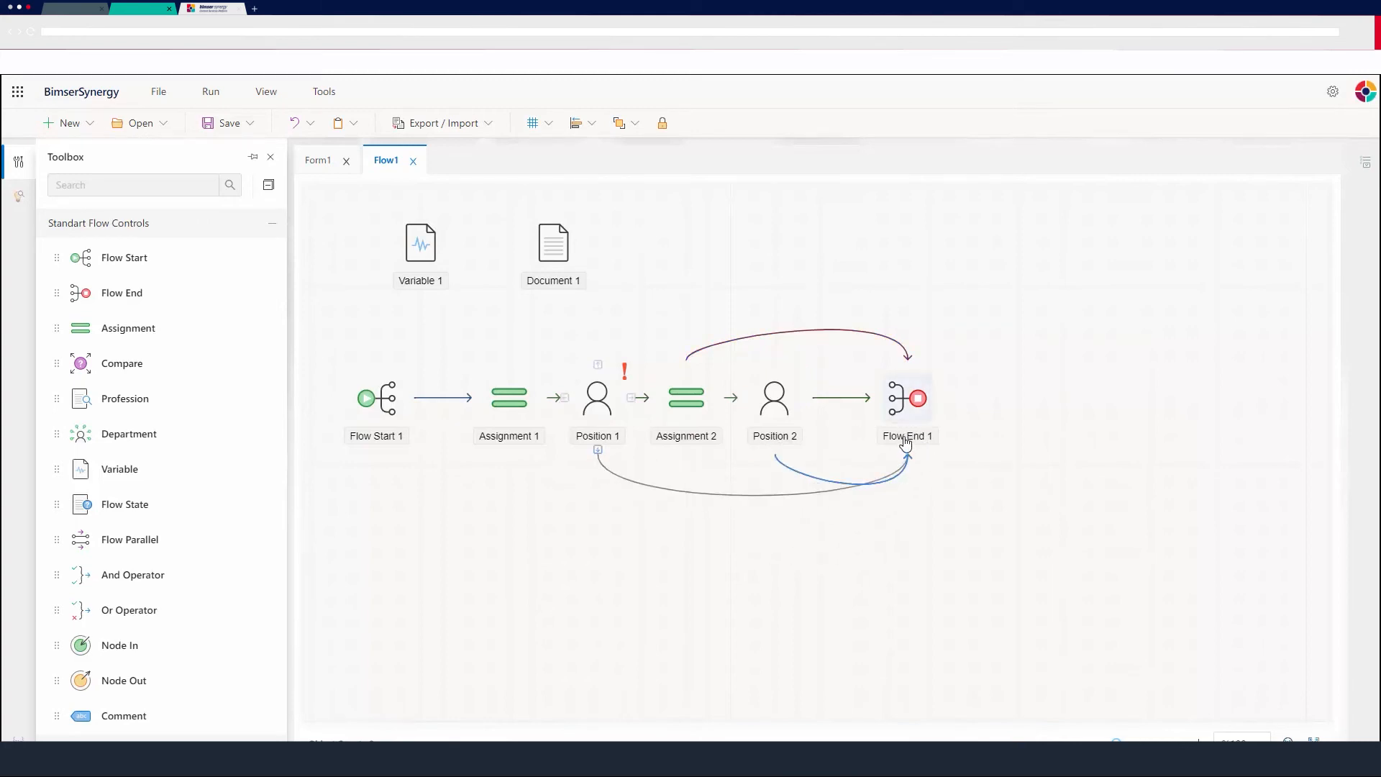
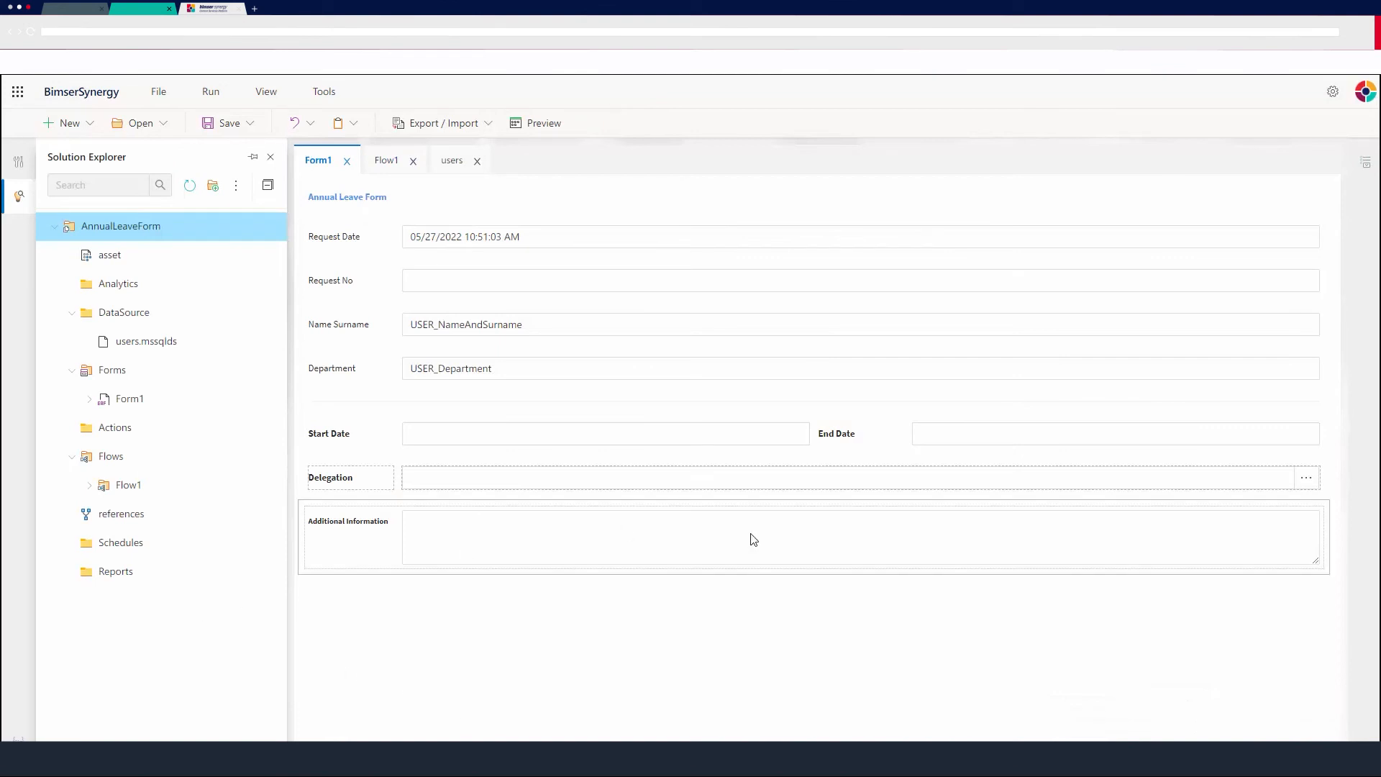
# Publish the AnnualLeaveForm project and review the deployment output log.
pyautogui.rightClick(117, 227)
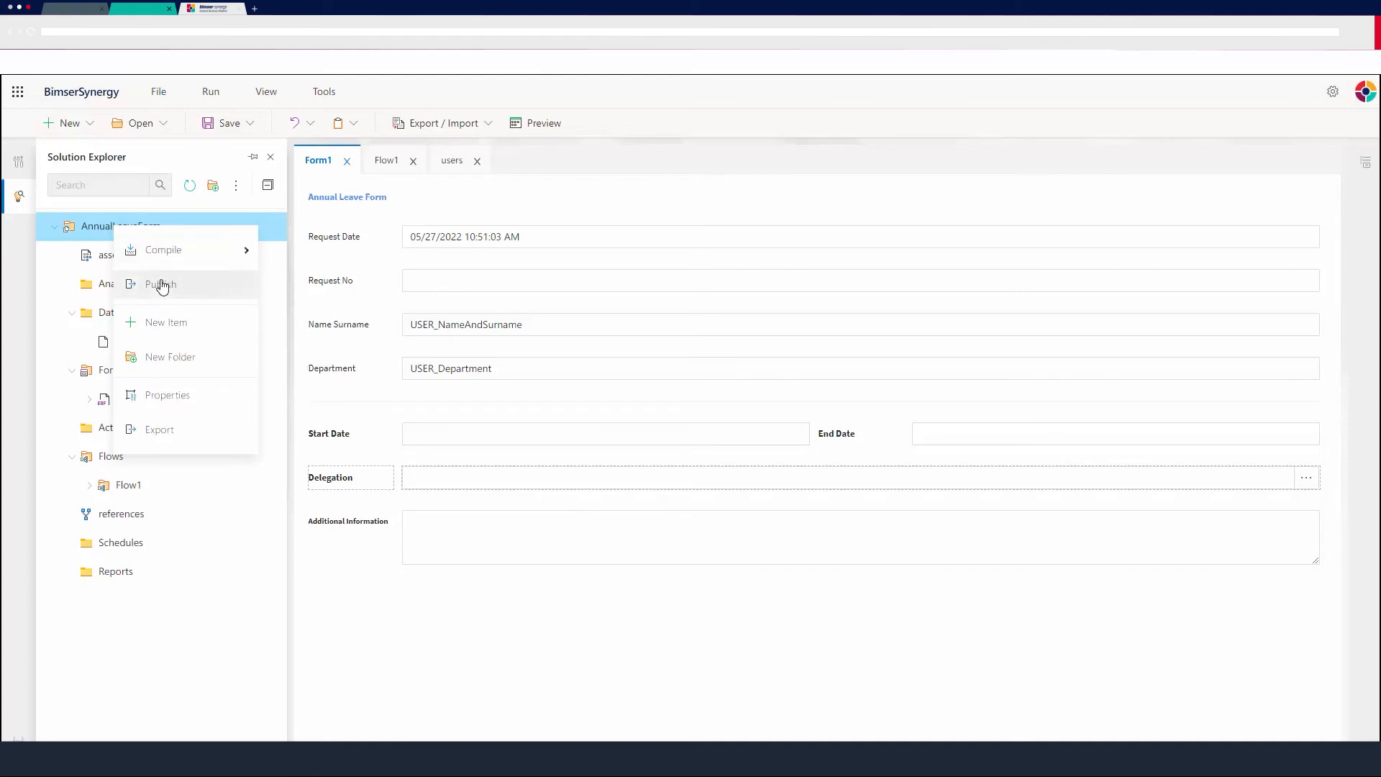
pyautogui.click(162, 285)
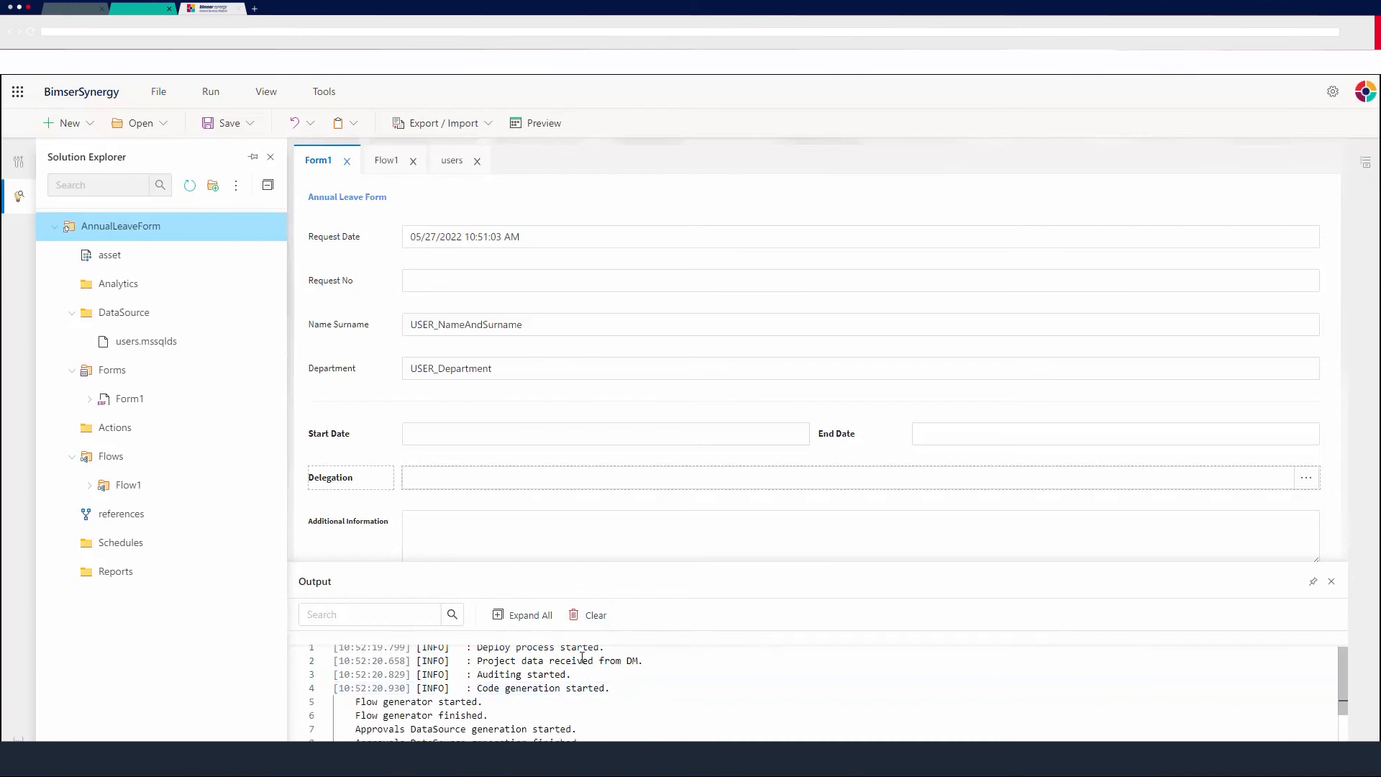
pyautogui.moveTo(549, 563); pyautogui.dragTo(558, 515)
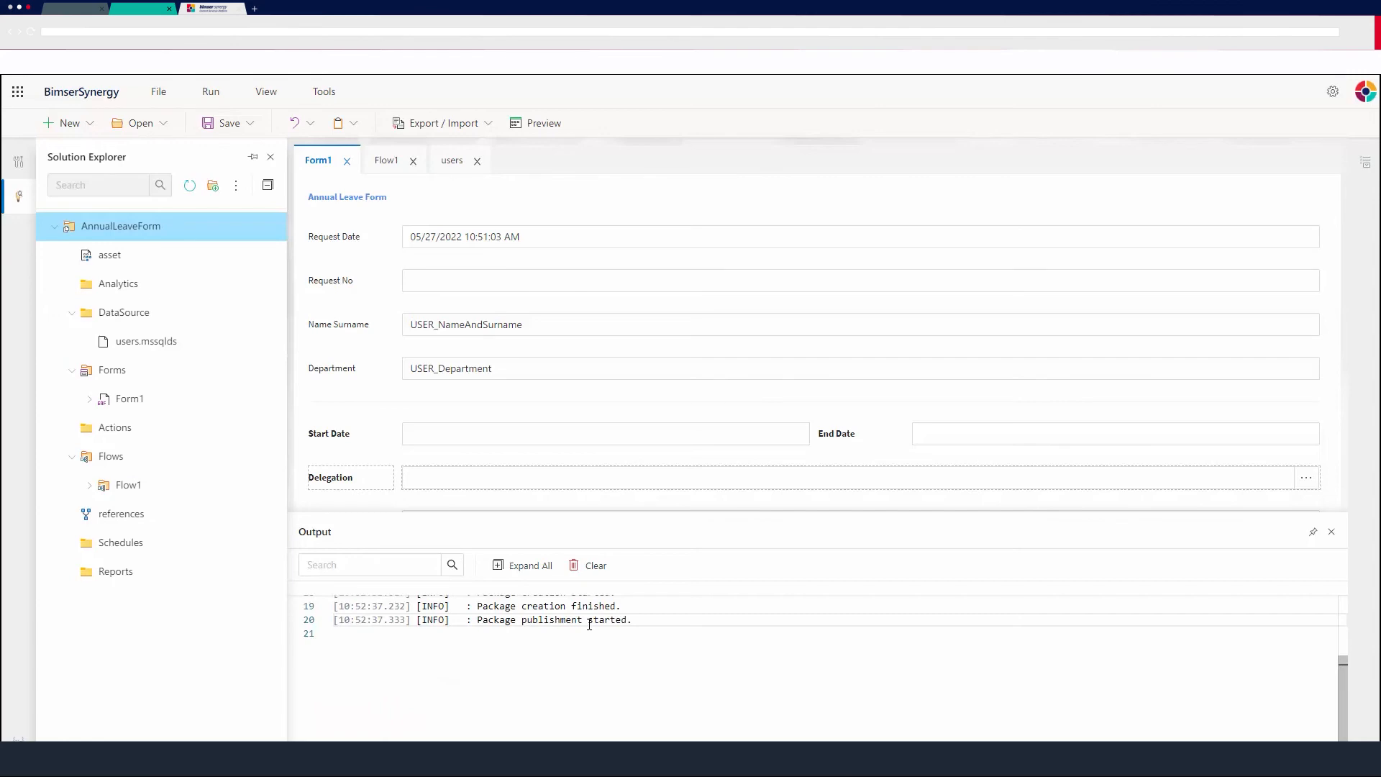
pyautogui.scroll(3, 589, 624)
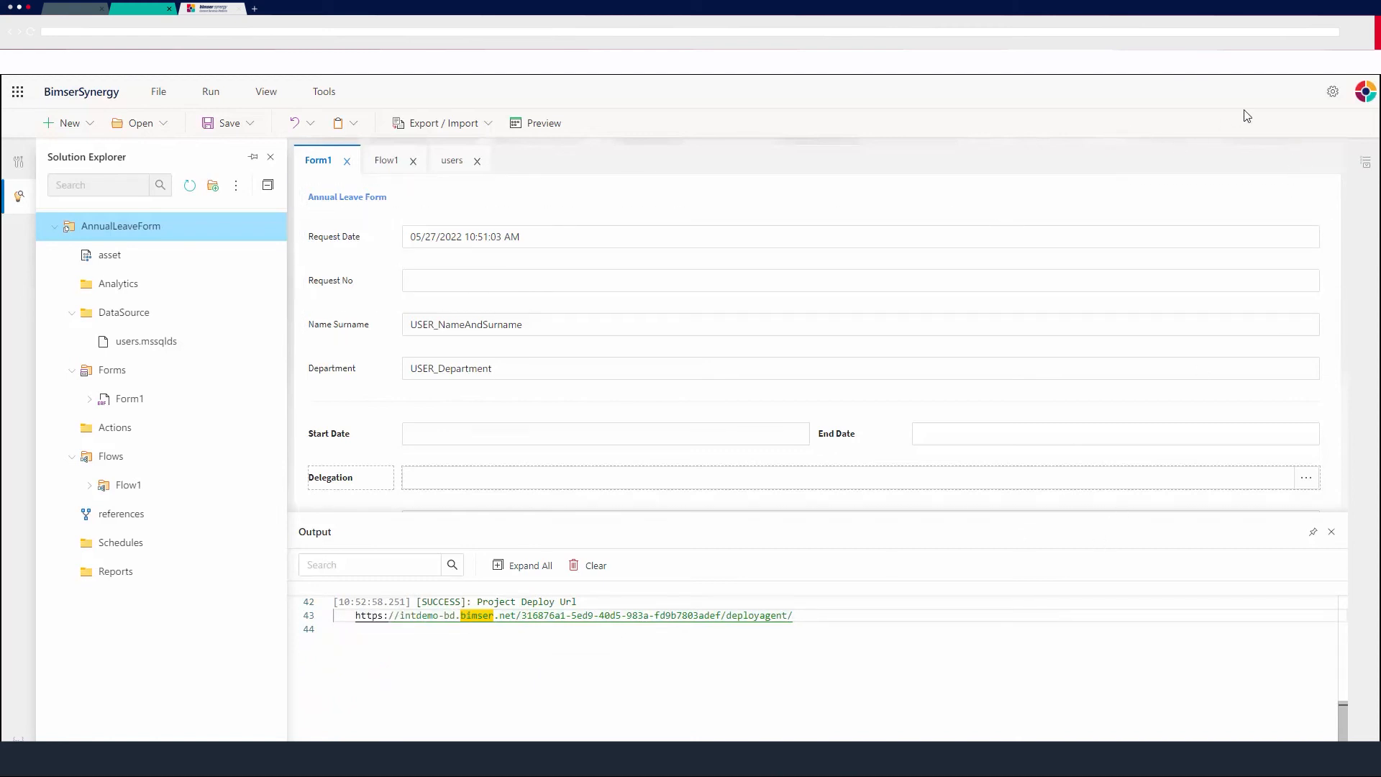
# Open the Application Explorer and start a new menu item captioned Annual Leave Form.
pyautogui.click(1333, 92)
pyautogui.click(1214, 170)
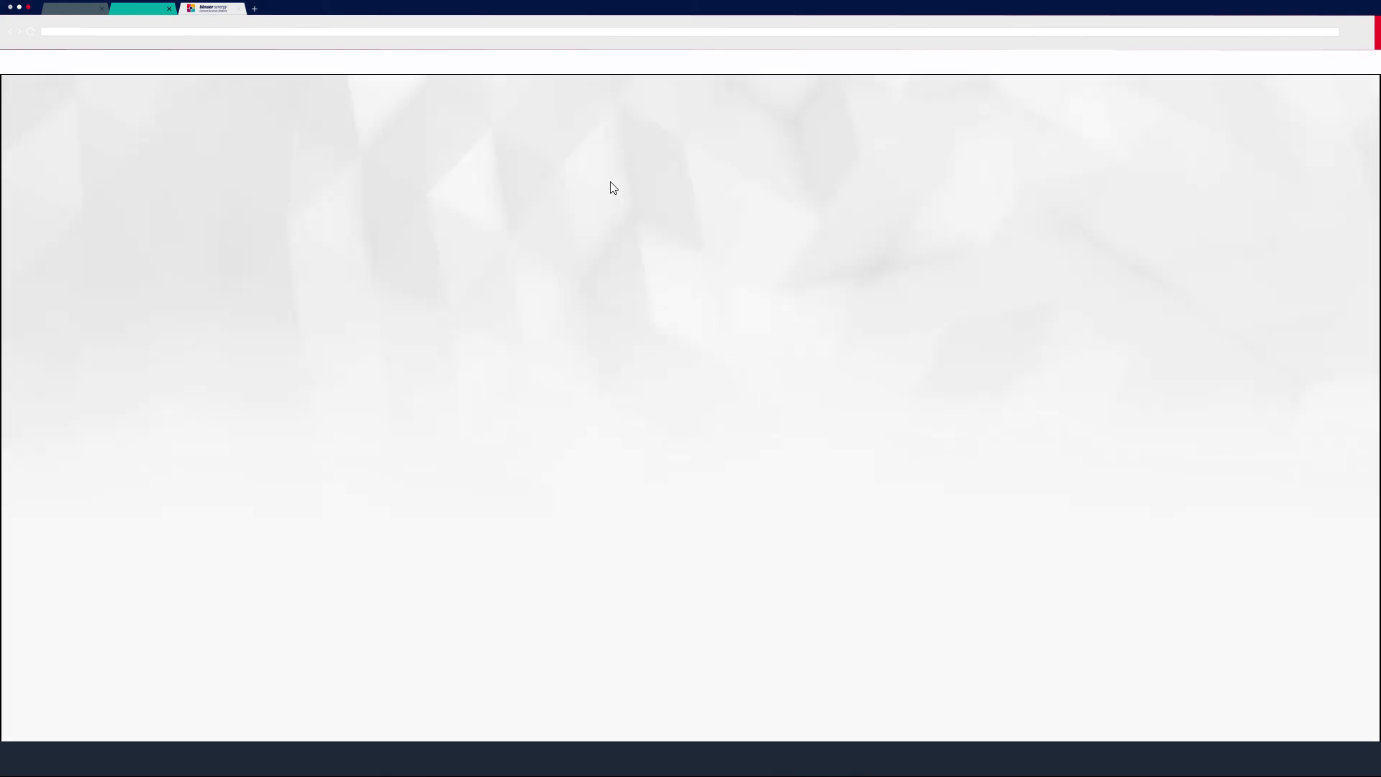
pyautogui.click(1333, 96)
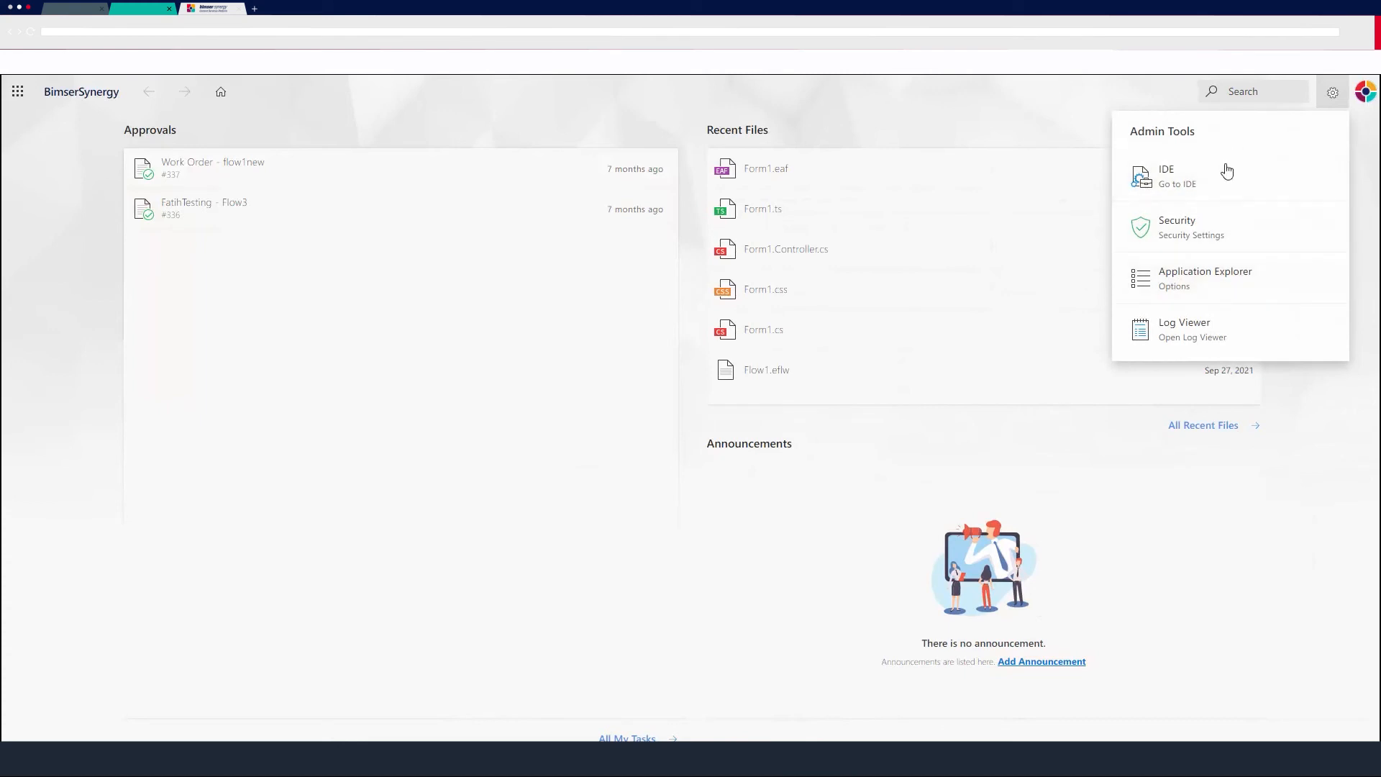
pyautogui.click(1197, 277)
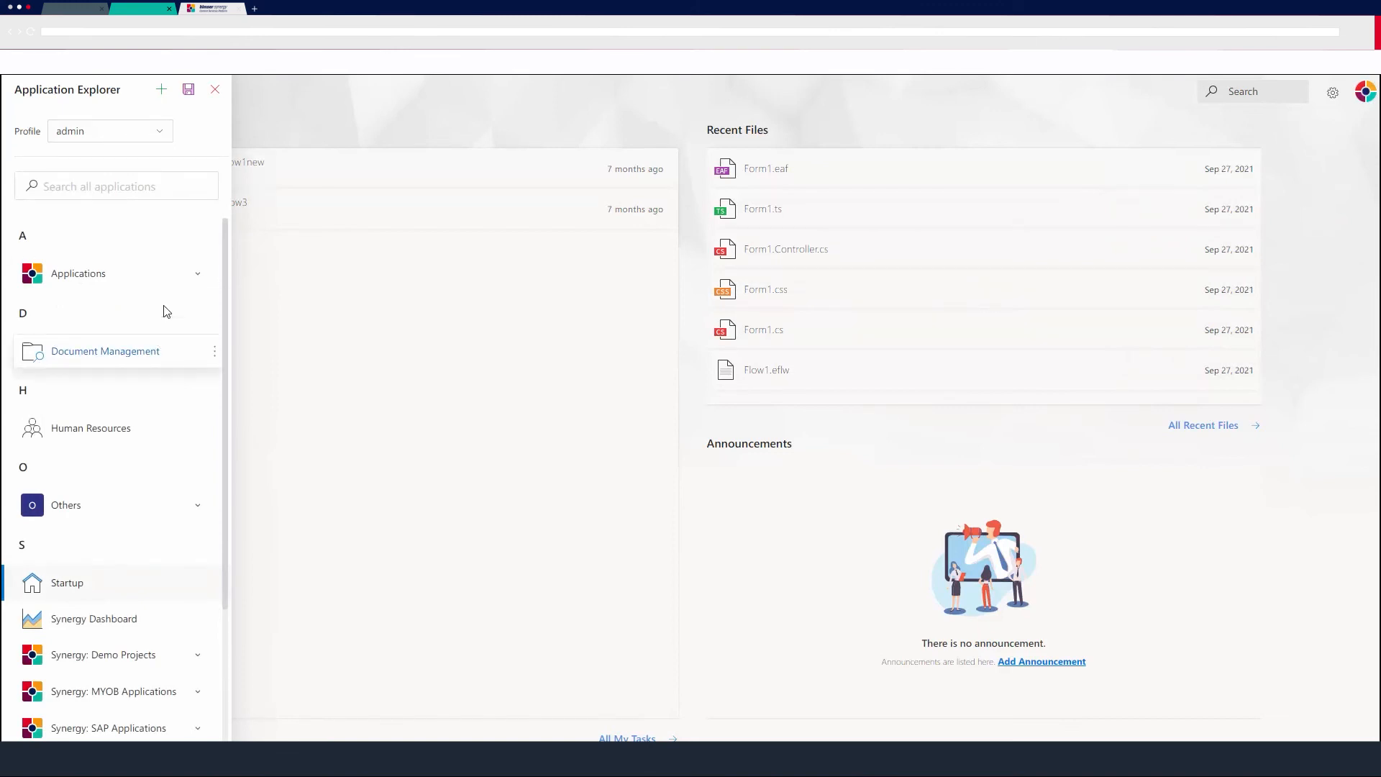
pyautogui.click(161, 93)
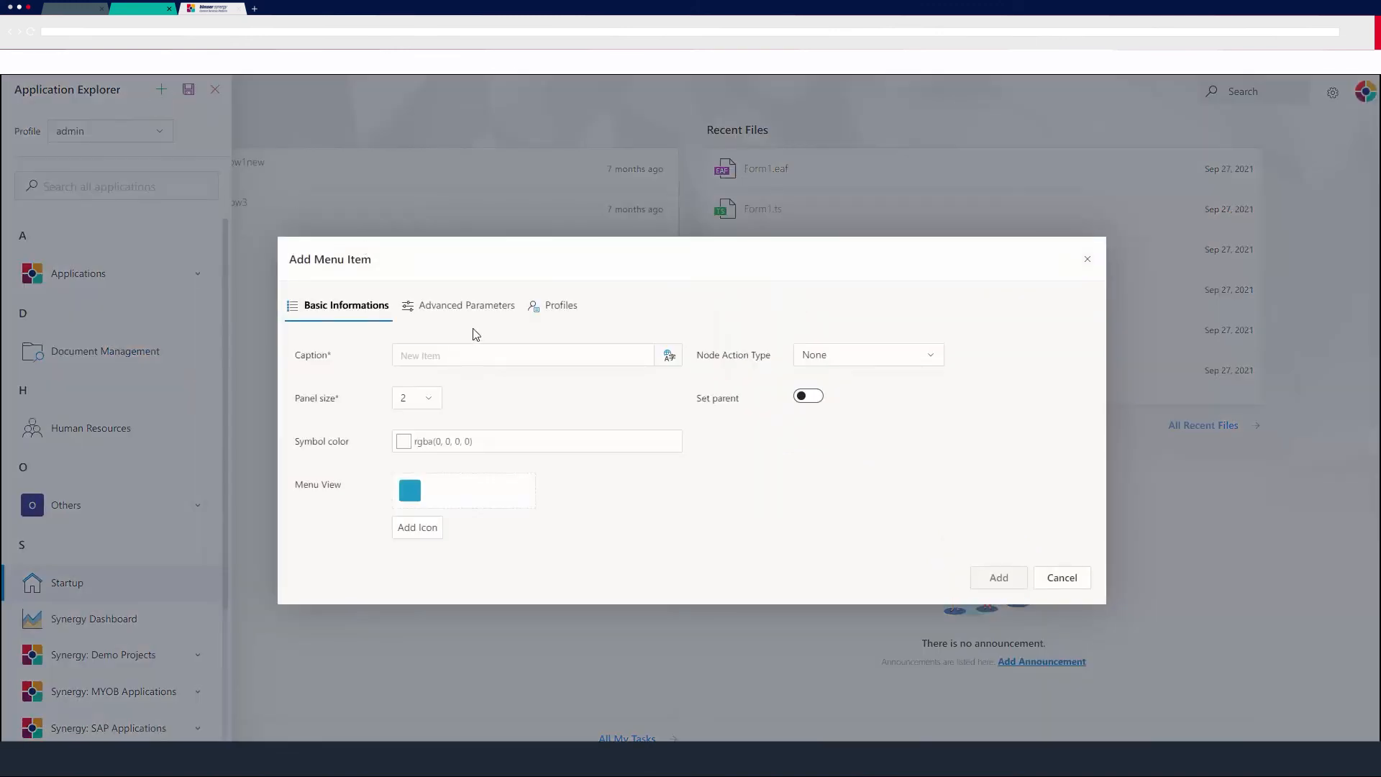
pyautogui.click(599, 353)
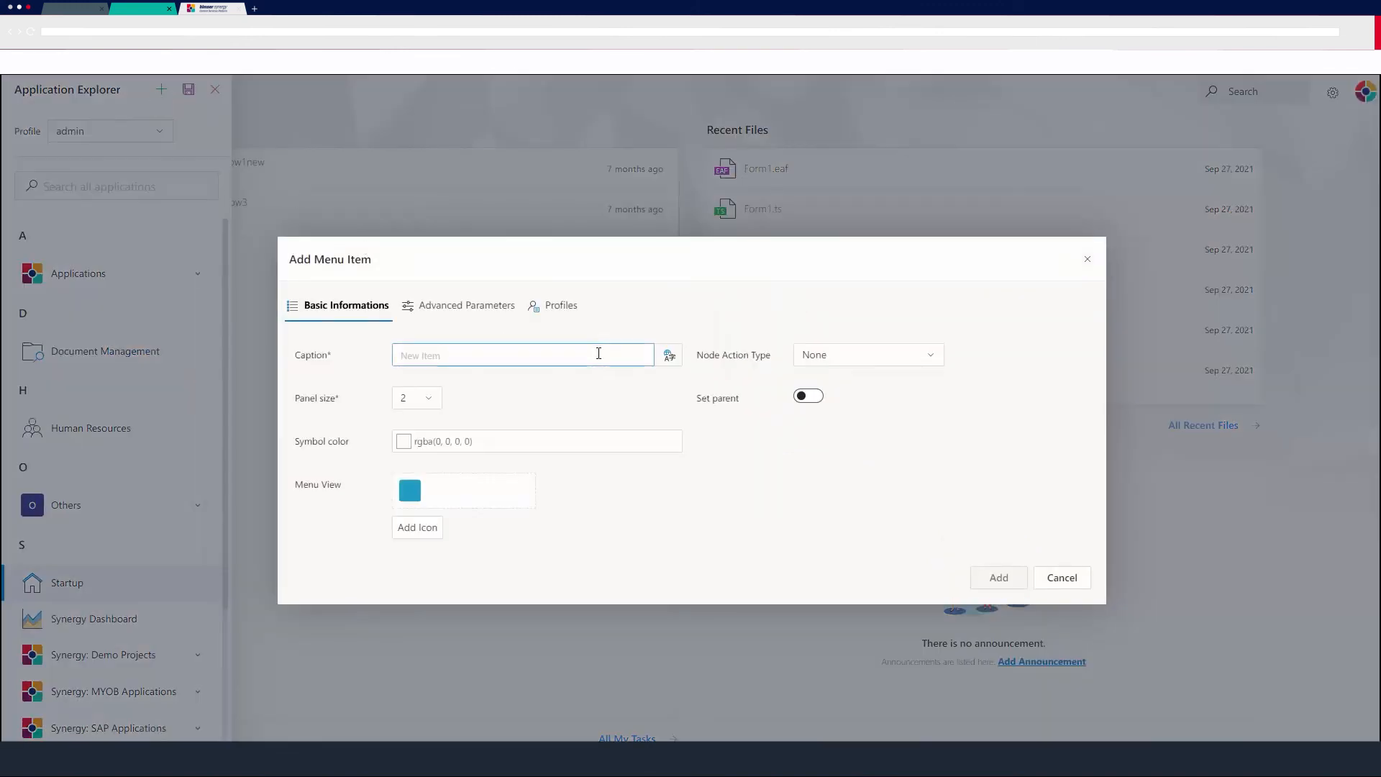
pyautogui.write('Ann')
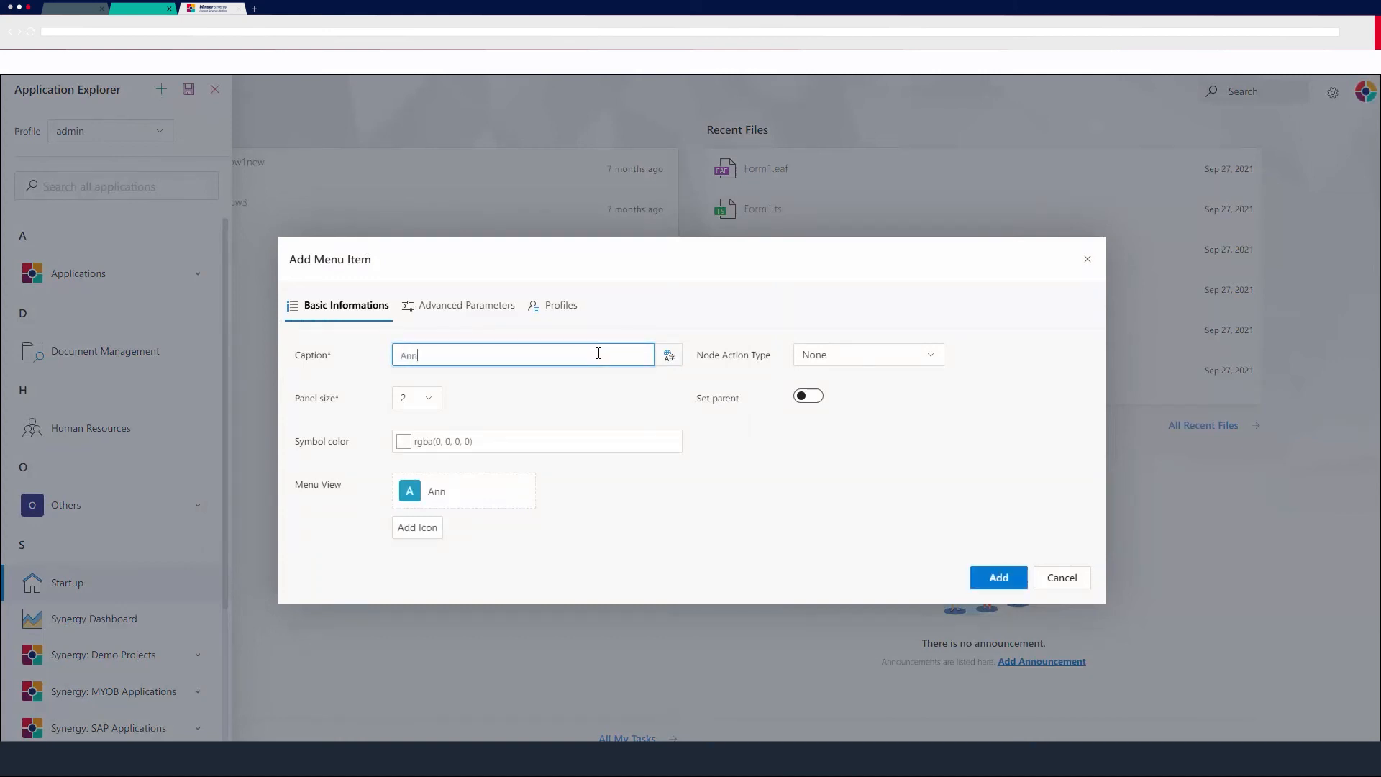
pyautogui.write('ual Leave Form')
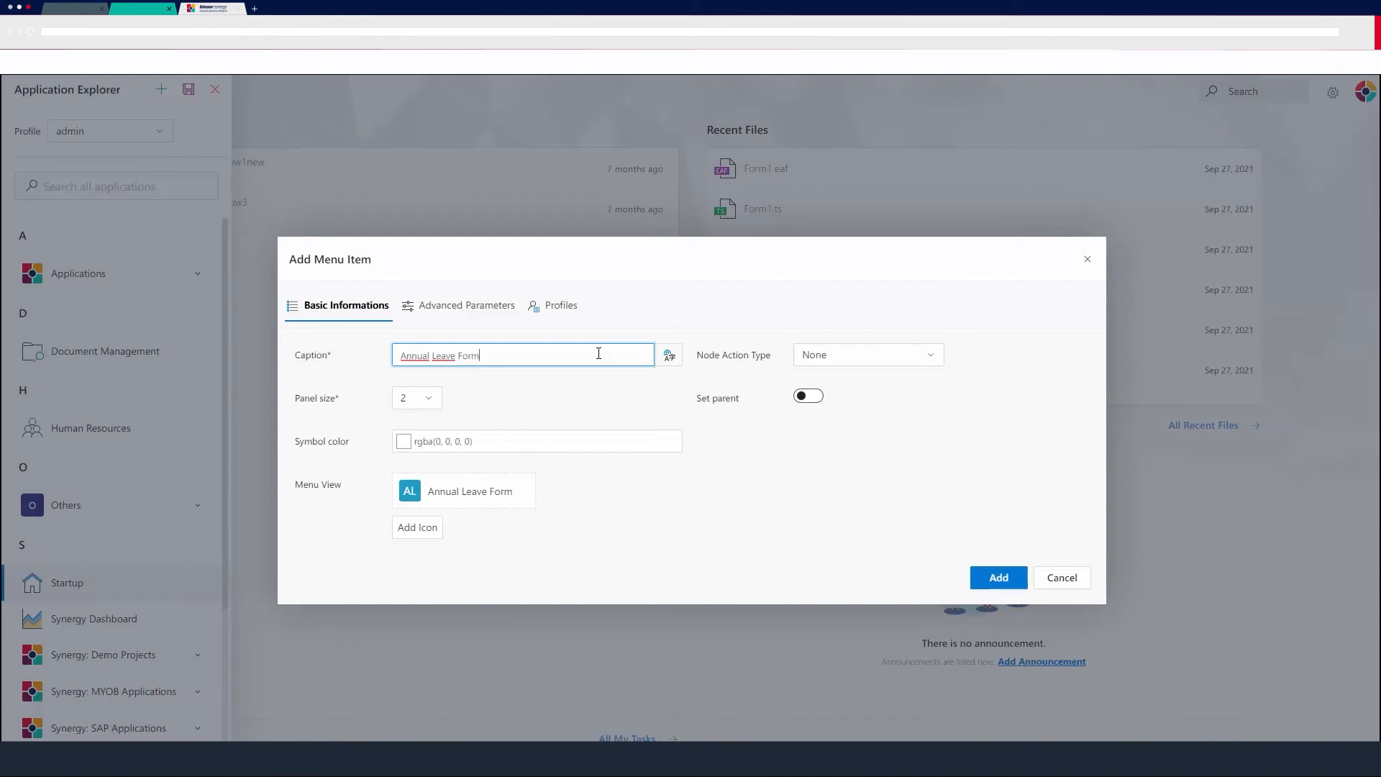
# Set the menu item's node action type to Start A Process with project AnnualLeaveForm and flow Flow1.
pyautogui.click(854, 362)
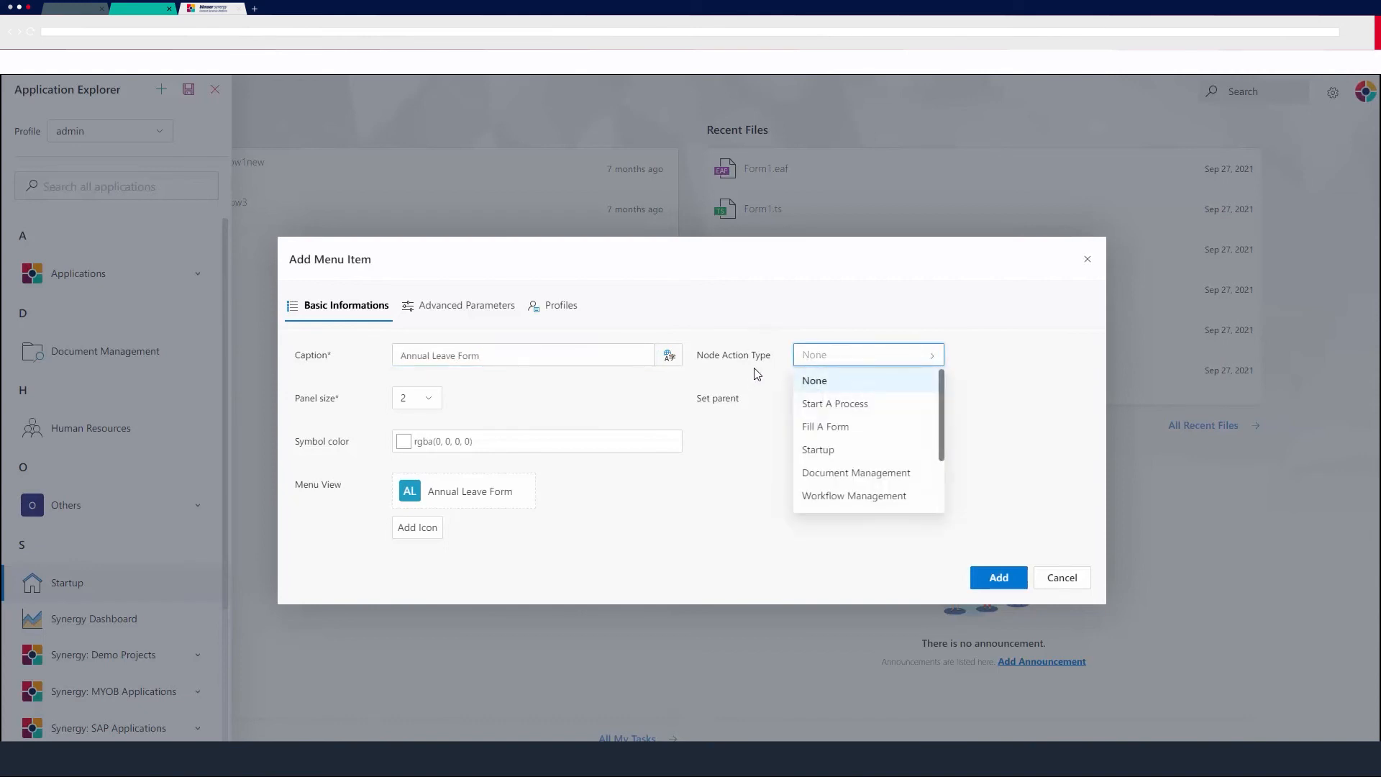
pyautogui.click(828, 403)
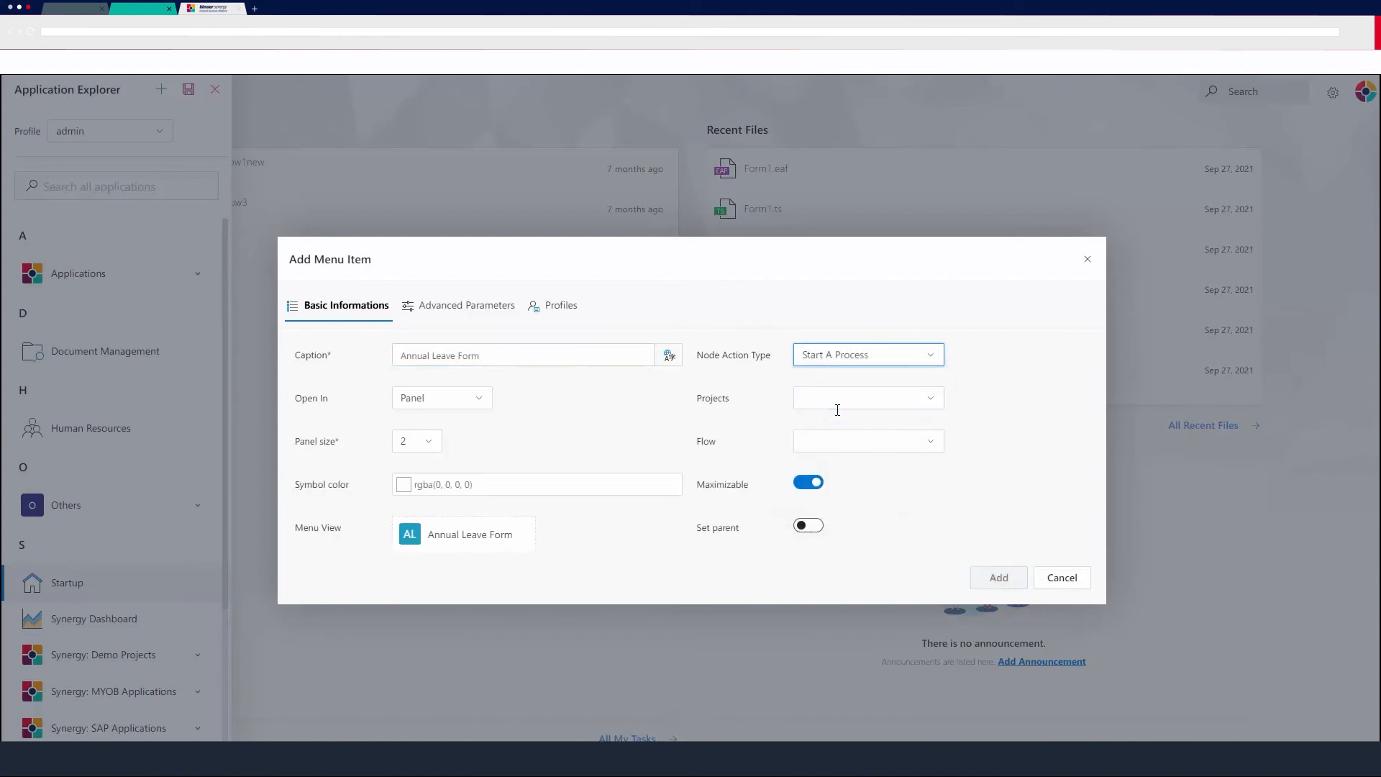
pyautogui.click(924, 405)
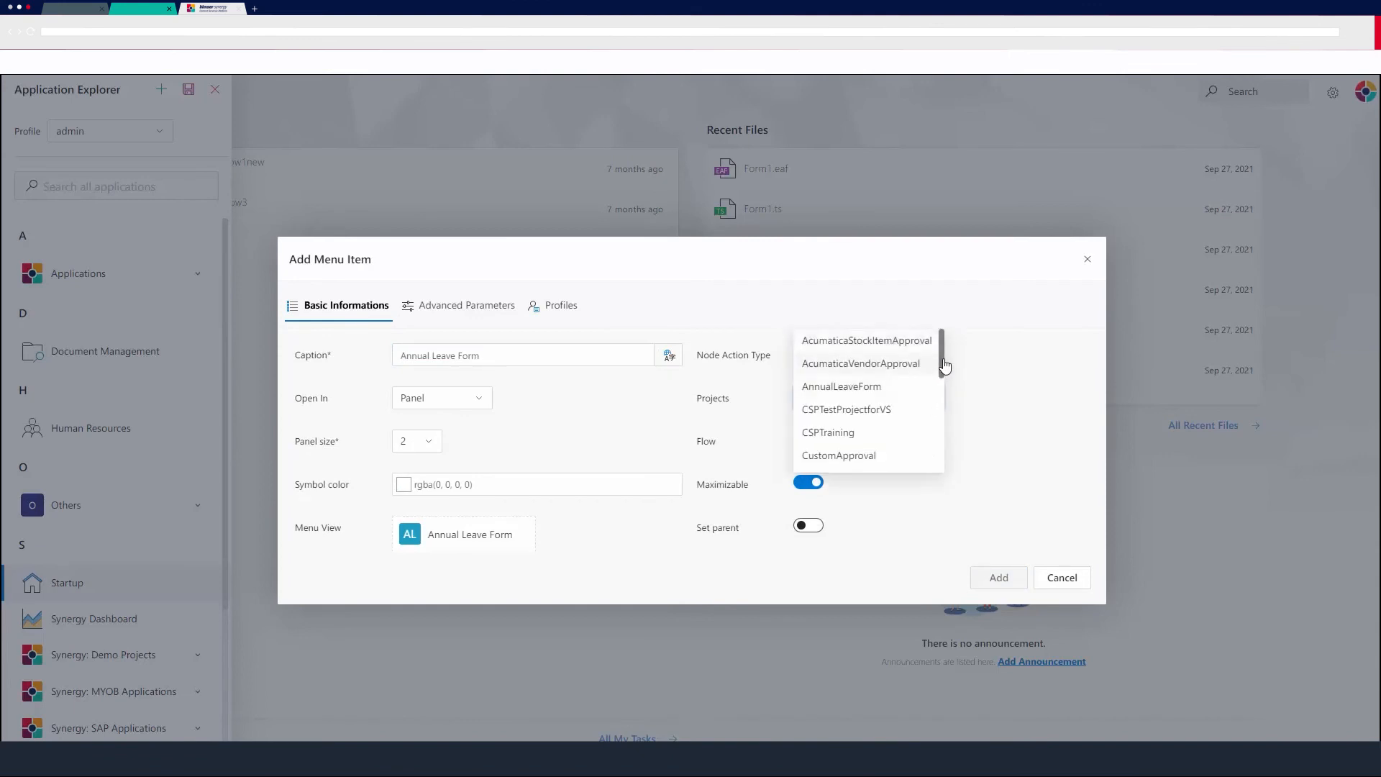
pyautogui.moveTo(940, 364)
pyautogui.mouseDown()
pyautogui.moveTo(946, 379)
pyautogui.moveTo(948, 362)
pyautogui.mouseUp()
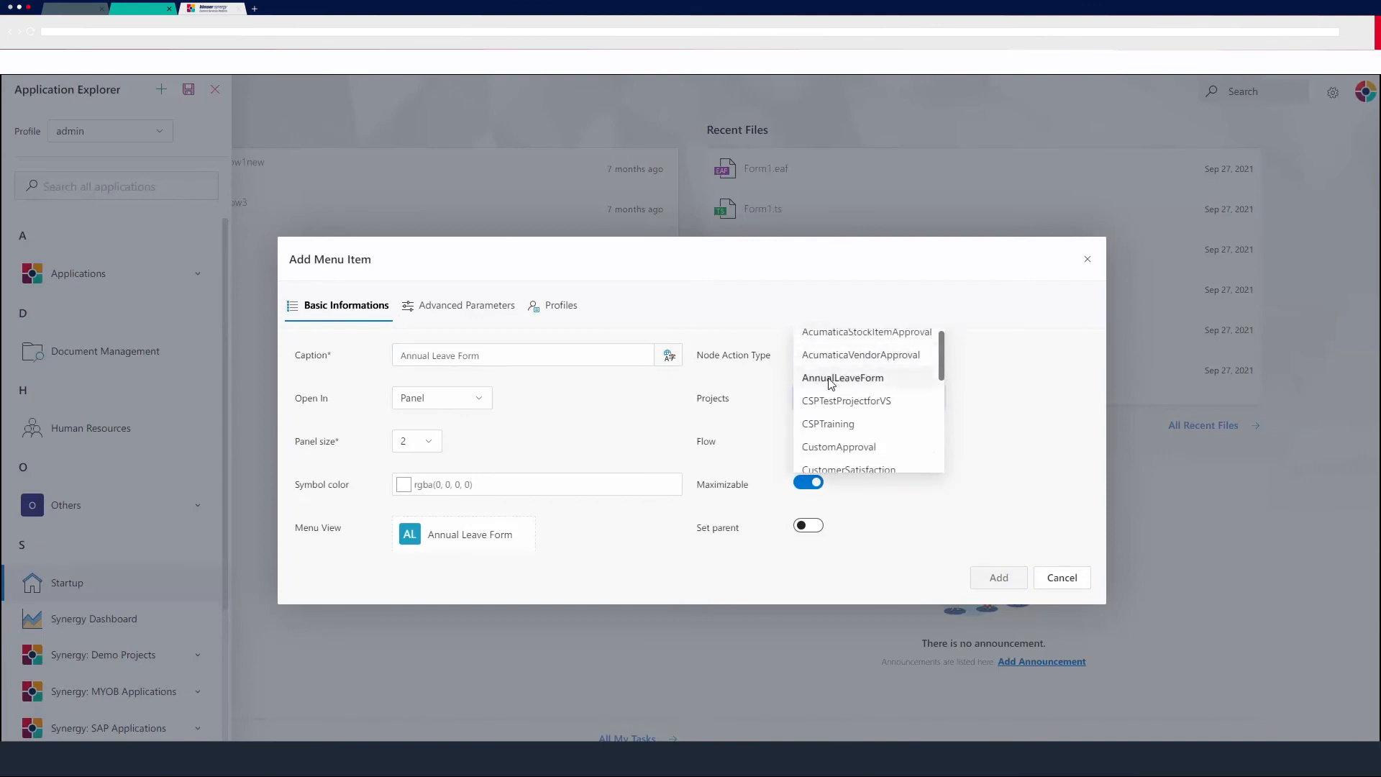
pyautogui.click(834, 382)
pyautogui.click(931, 446)
pyautogui.click(839, 472)
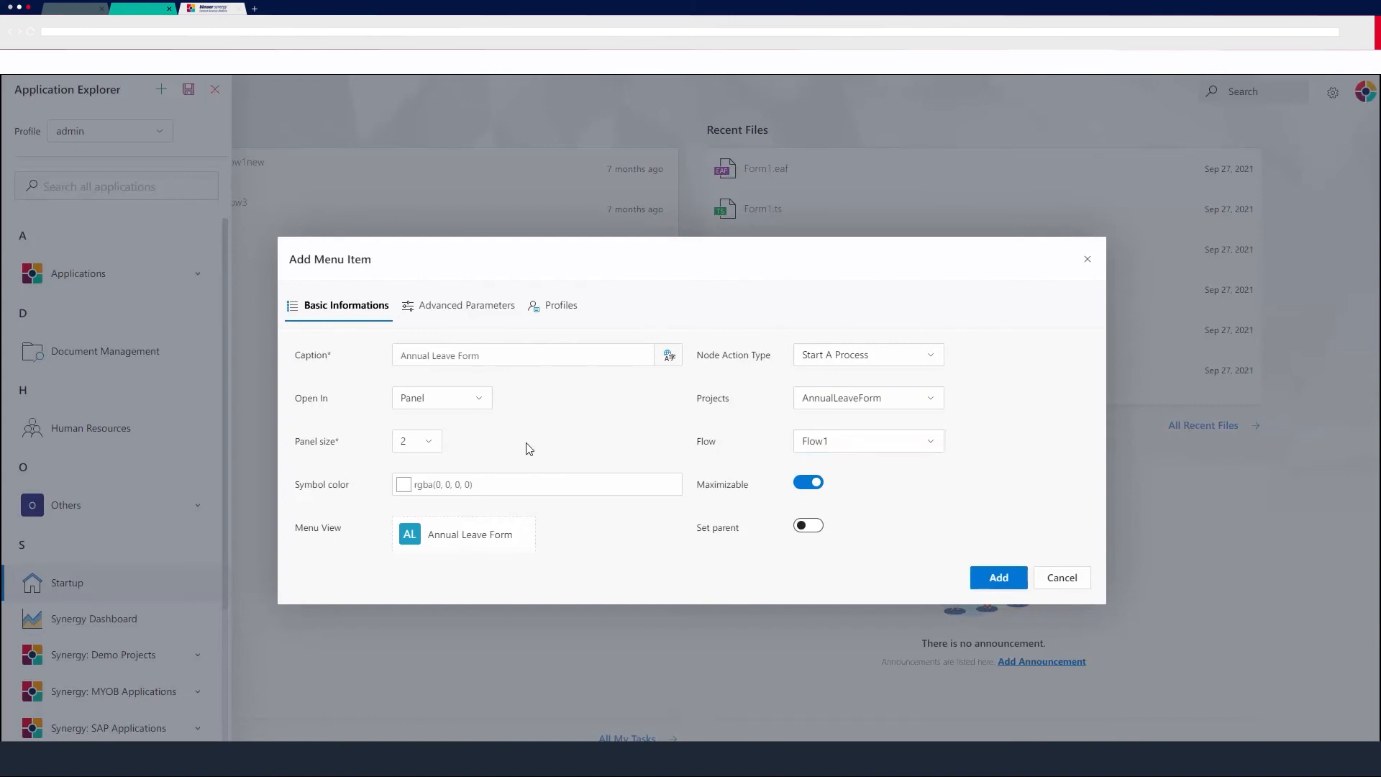
# Enable Set parent, choose Synergy: Demo Projects as the parent, and add the menu item.
pyautogui.scroll(-1, 572, 479)
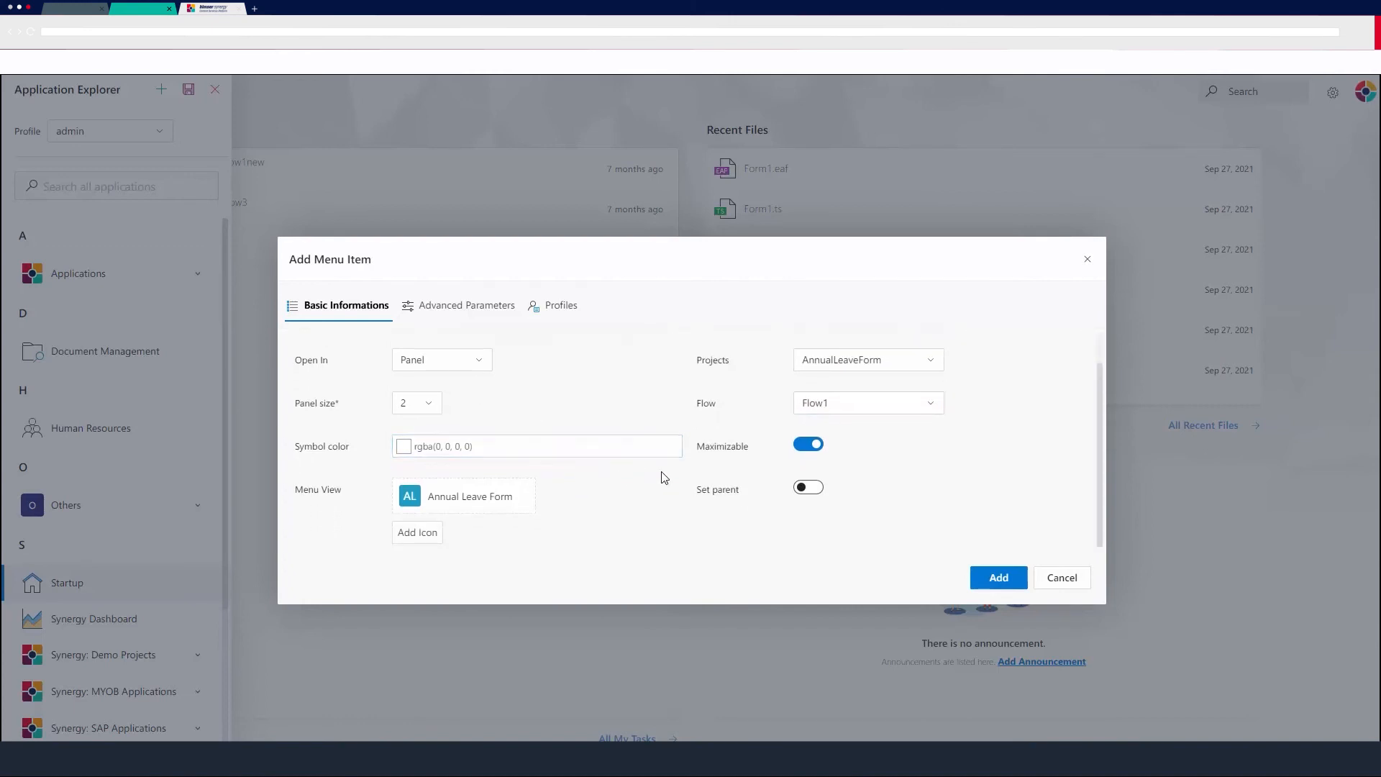
pyautogui.click(813, 489)
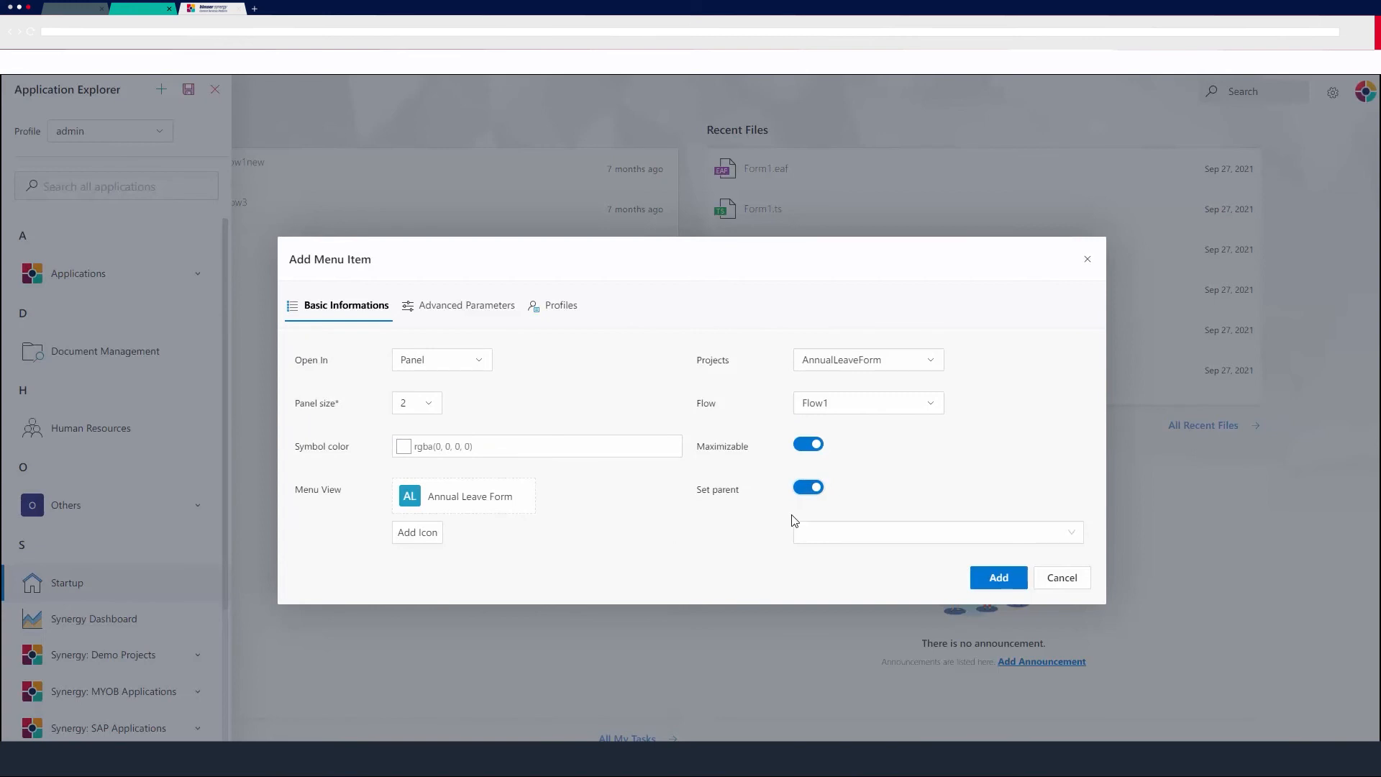
pyautogui.click(1037, 536)
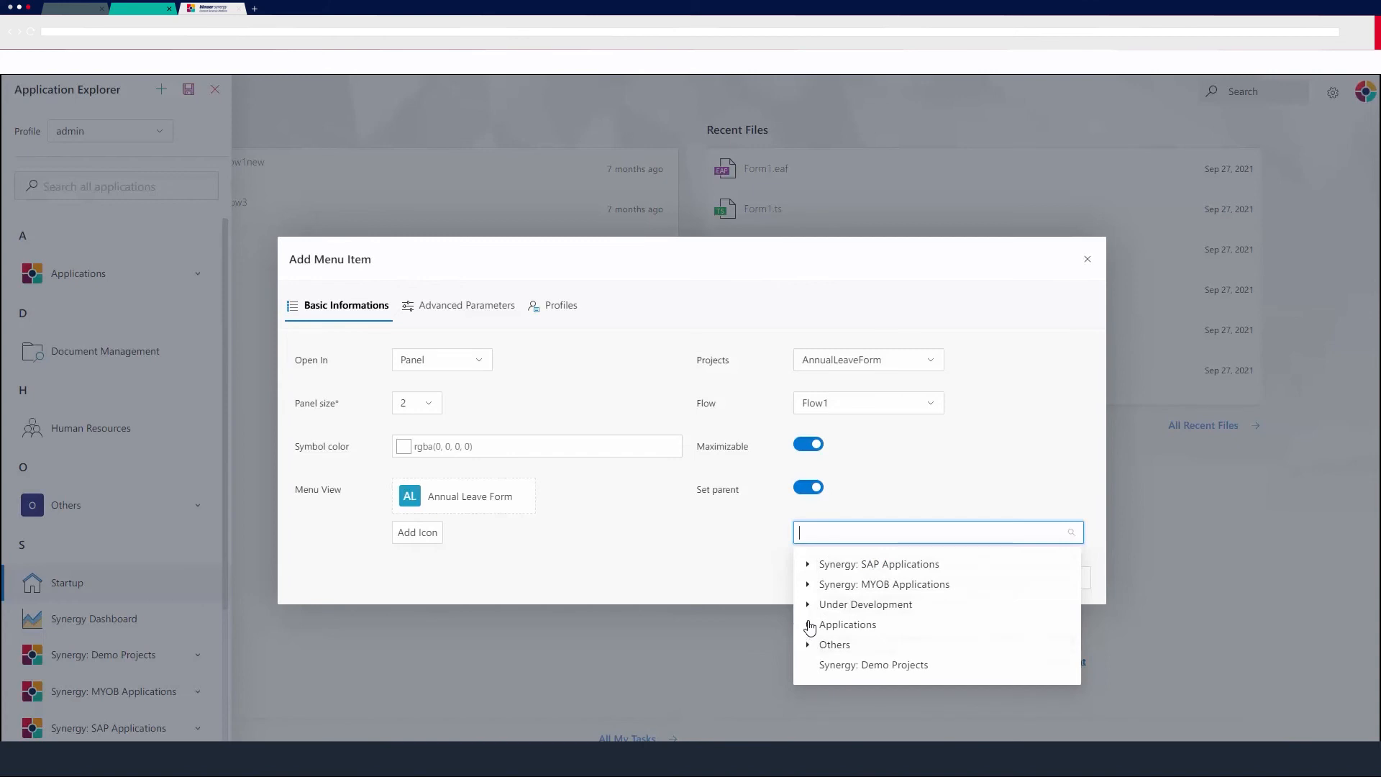
pyautogui.click(822, 667)
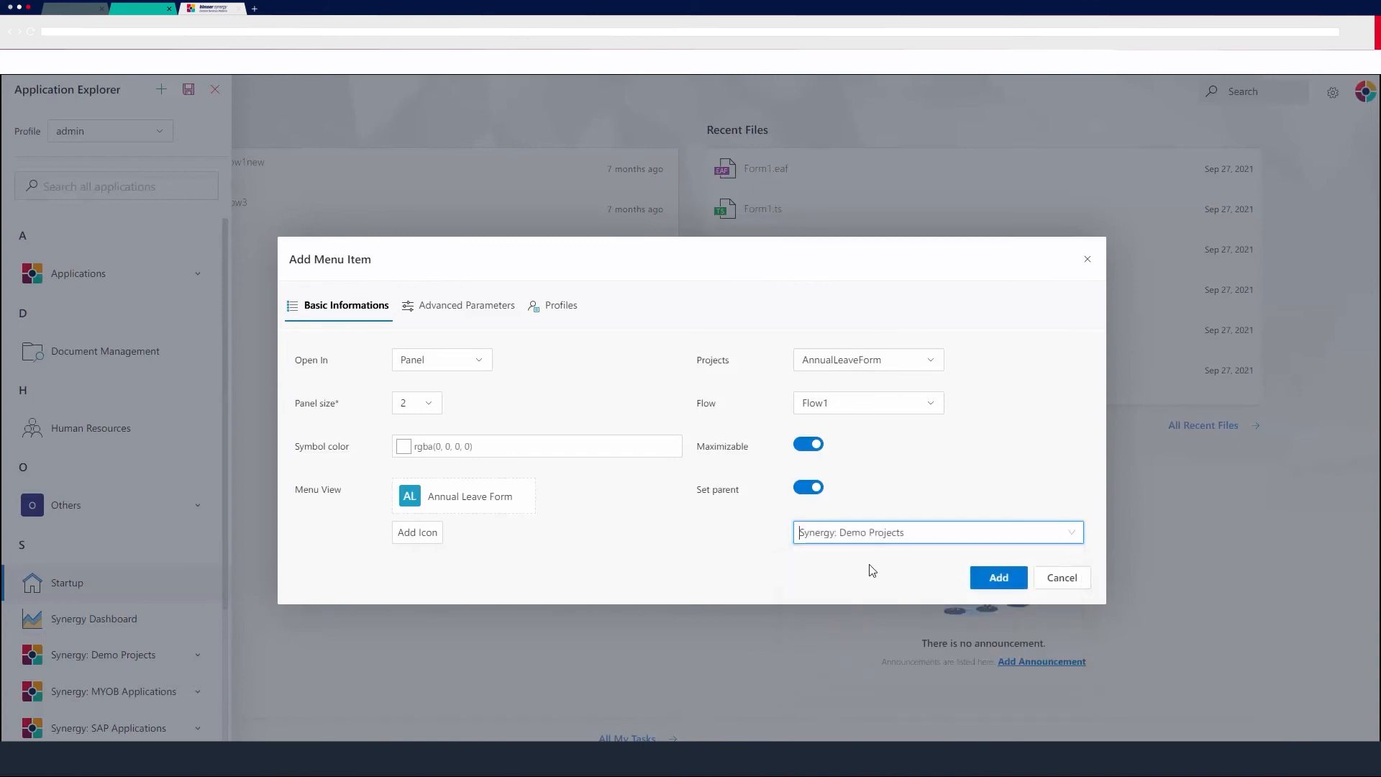
pyautogui.click(1001, 577)
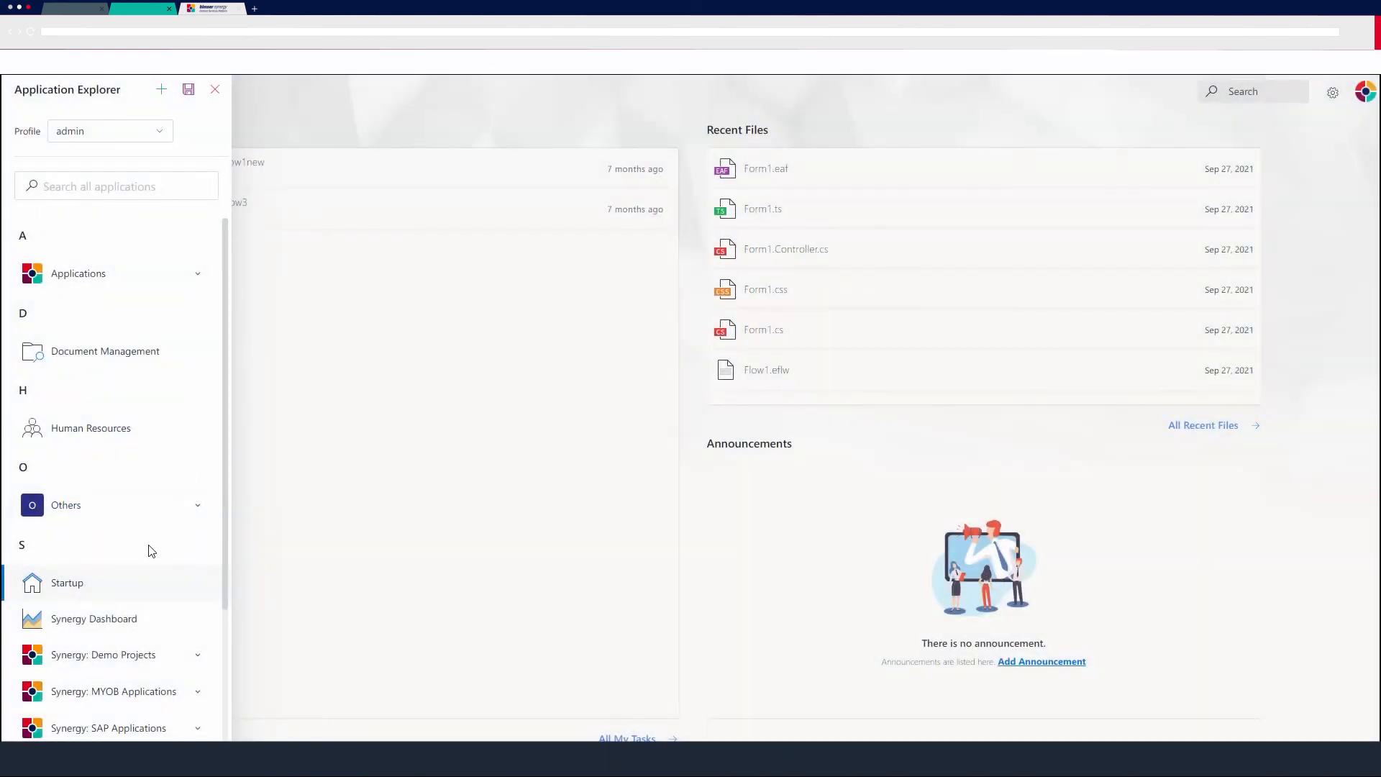
# Edit the Annual Leave Form menu item to grant all profiles, update it, and save the menu.
pyautogui.click(215, 622)
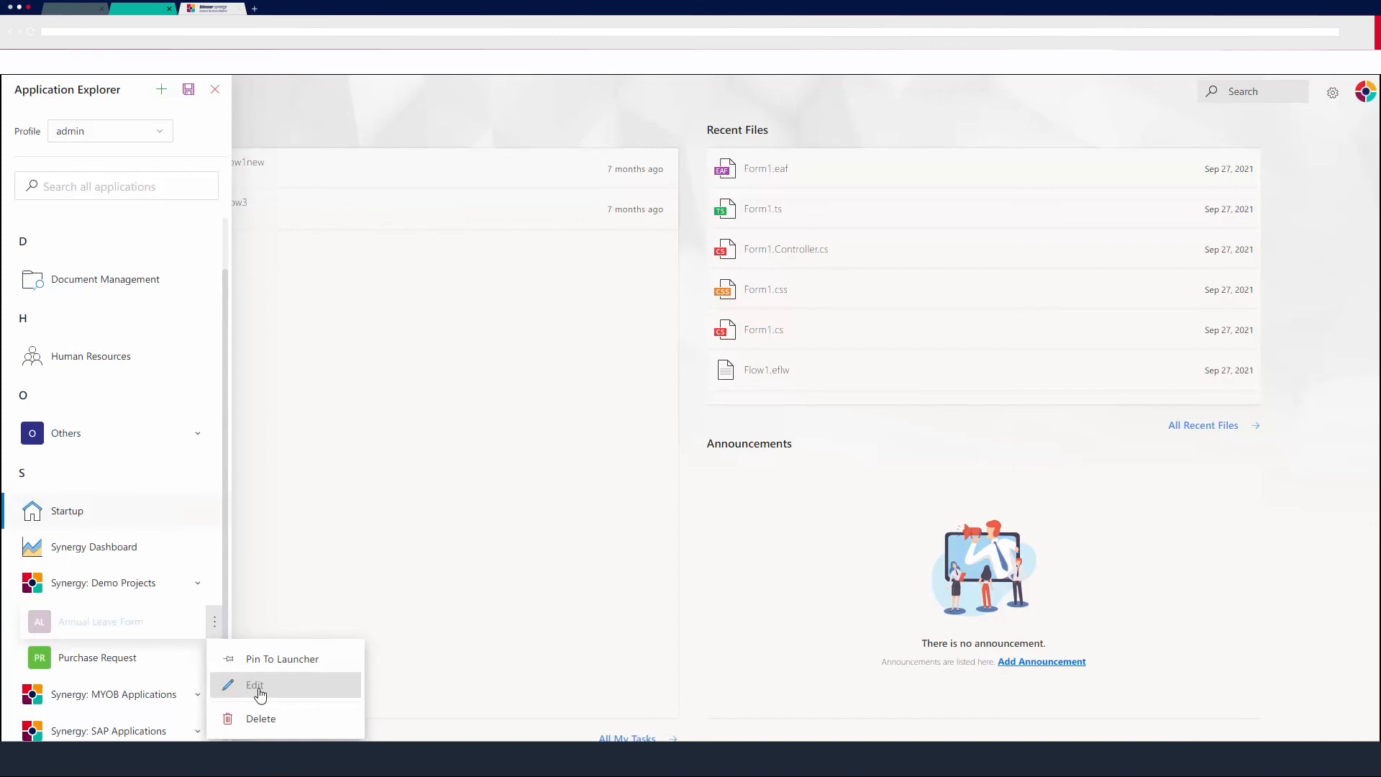
pyautogui.click(256, 686)
pyautogui.click(568, 307)
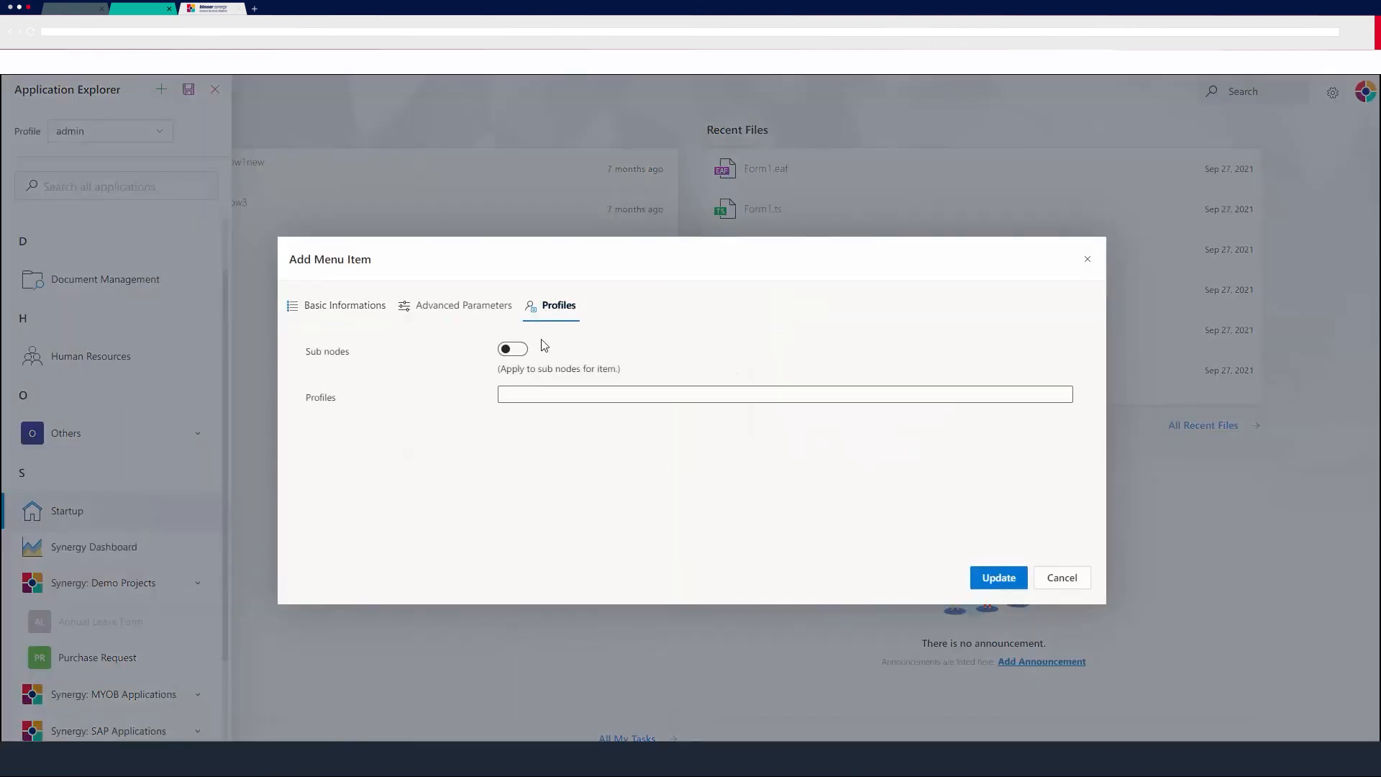
pyautogui.click(557, 394)
pyautogui.click(543, 424)
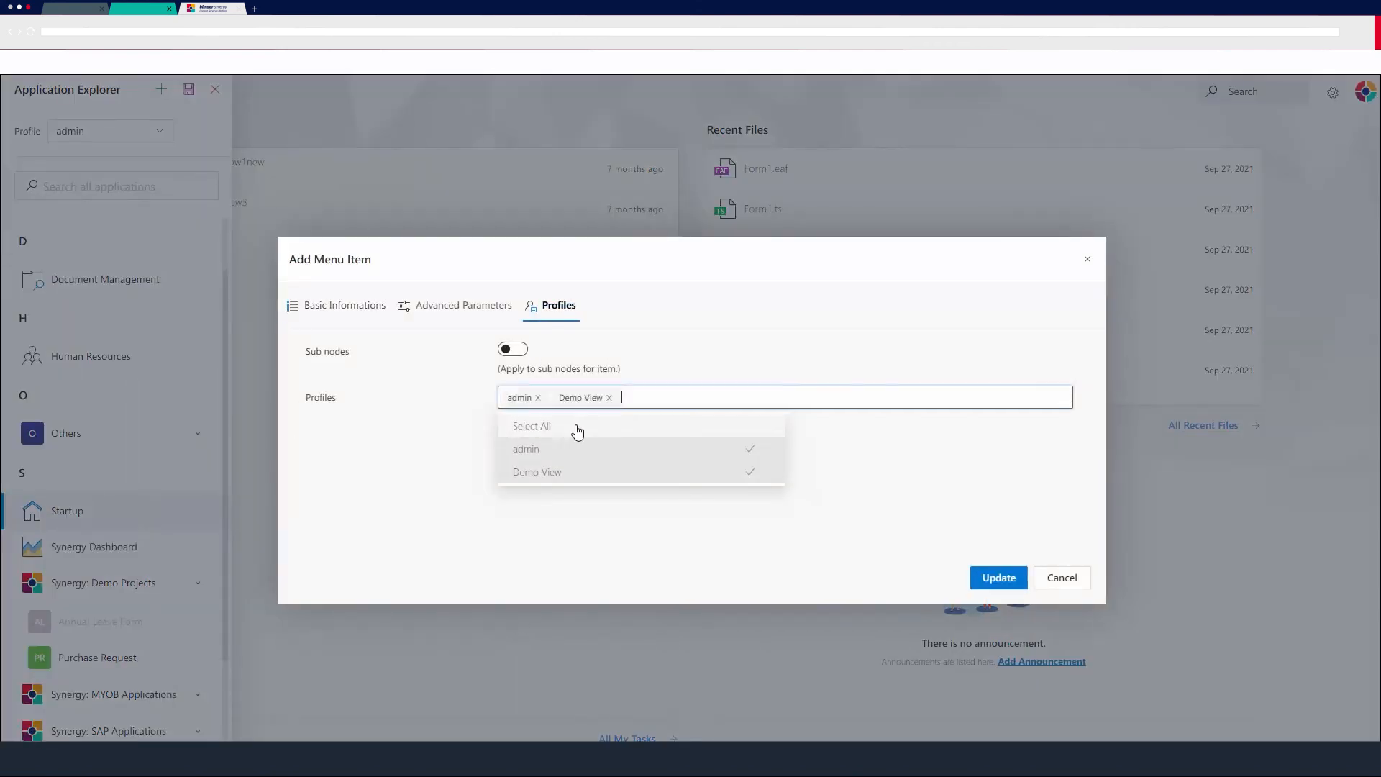
pyautogui.click(665, 551)
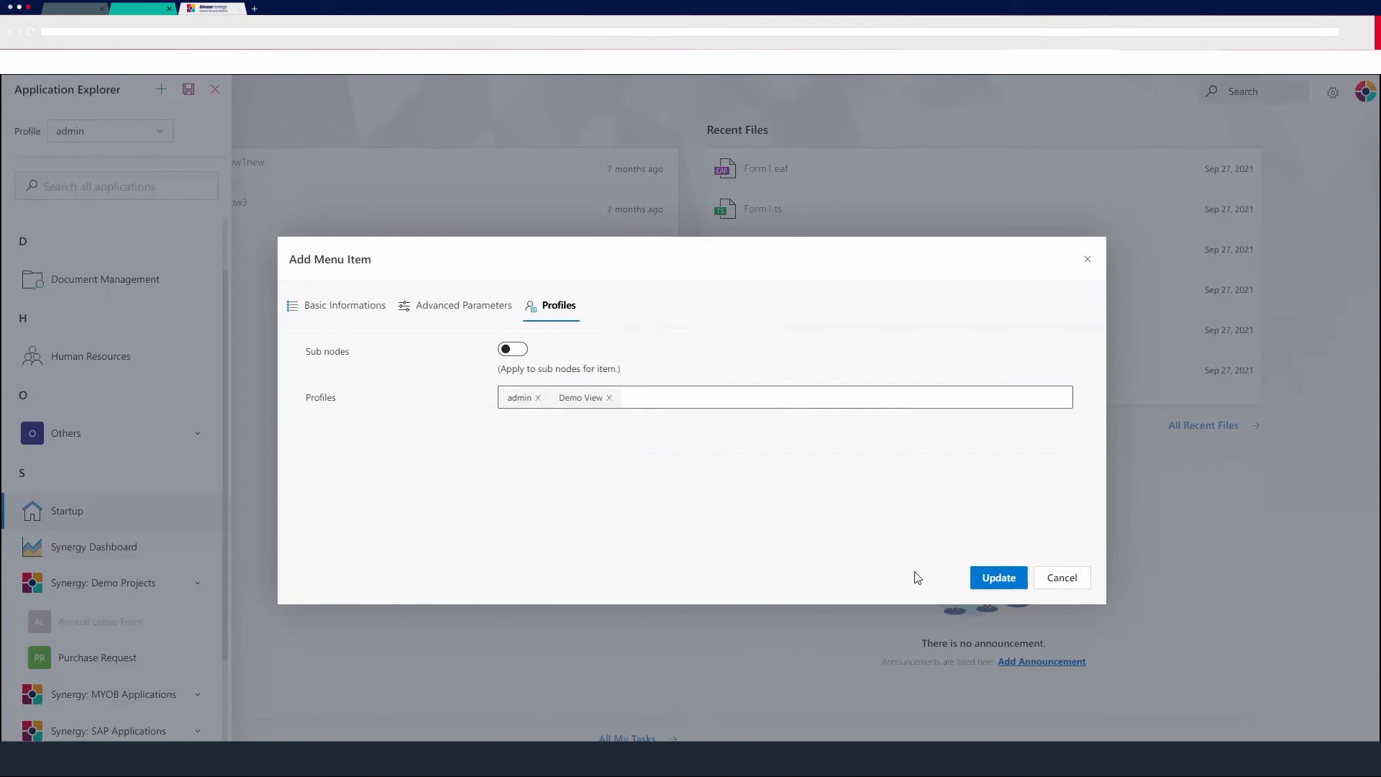
pyautogui.click(983, 577)
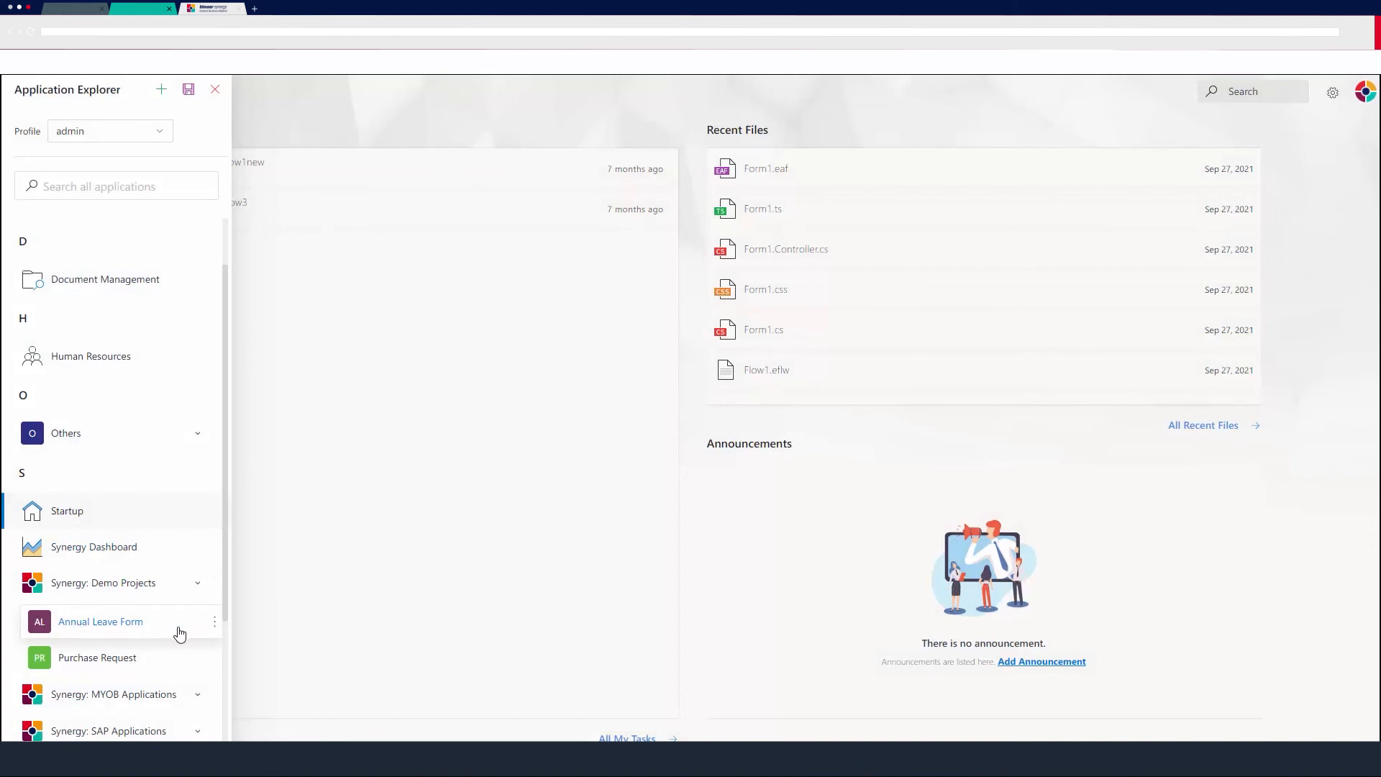
pyautogui.click(188, 91)
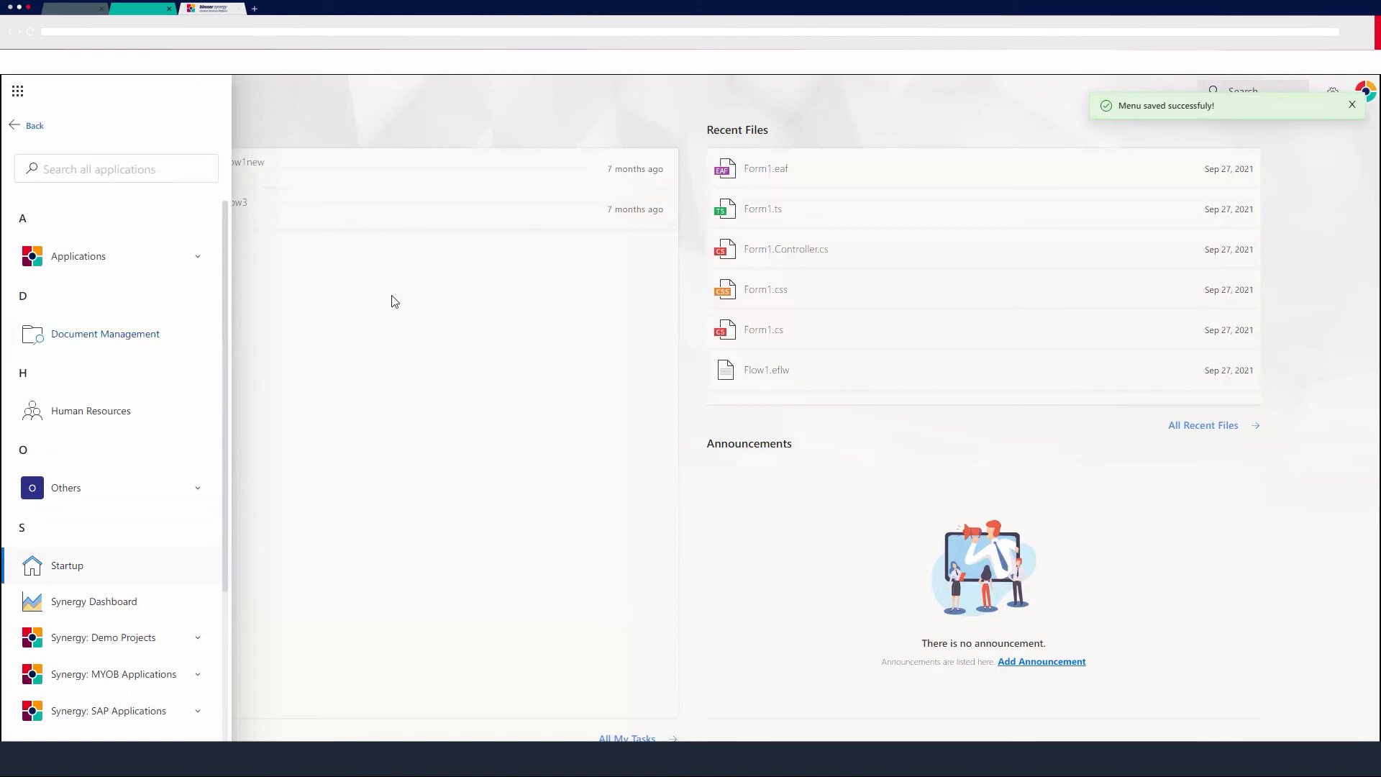
# Open the Annual Leave Form app from the Synergy: Demo Projects group in the apps launcher.
pyautogui.click(16, 126)
pyautogui.click(15, 98)
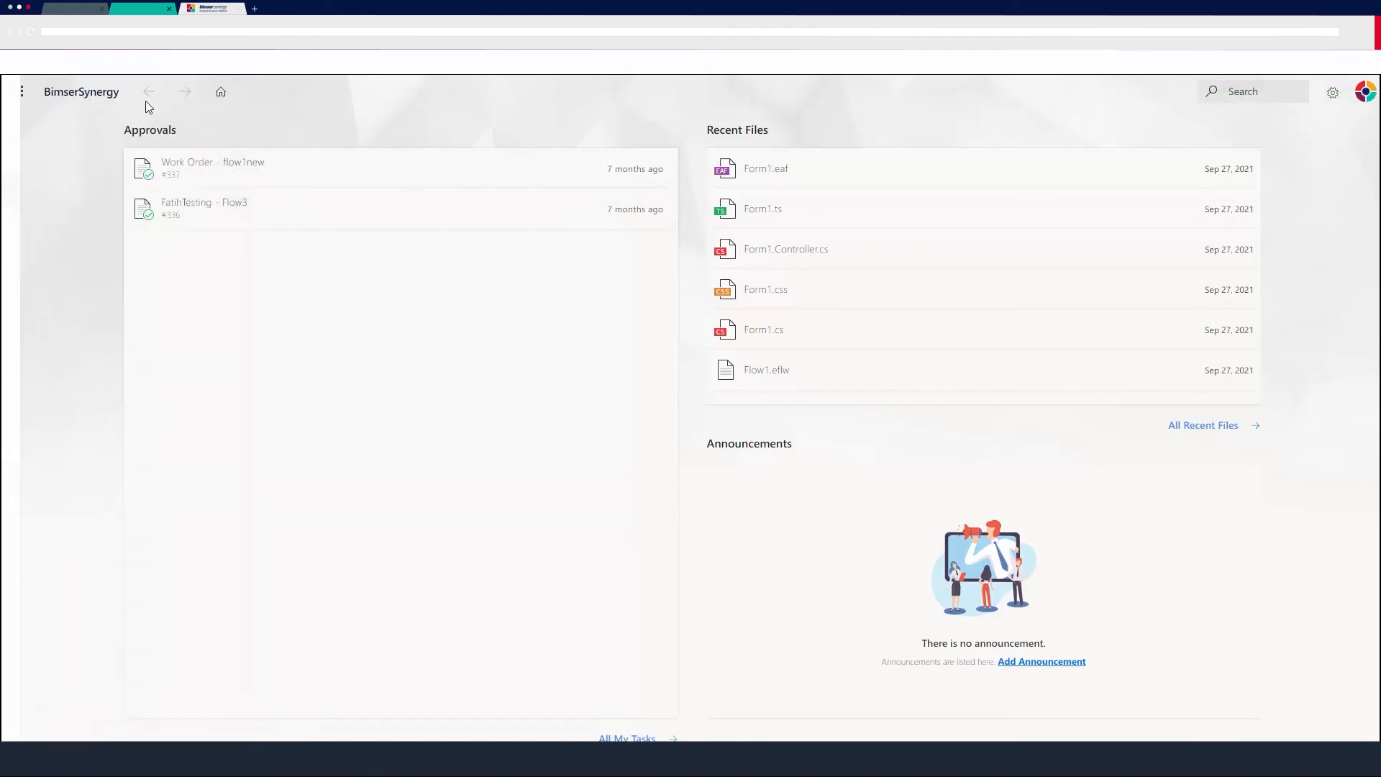
pyautogui.click(13, 98)
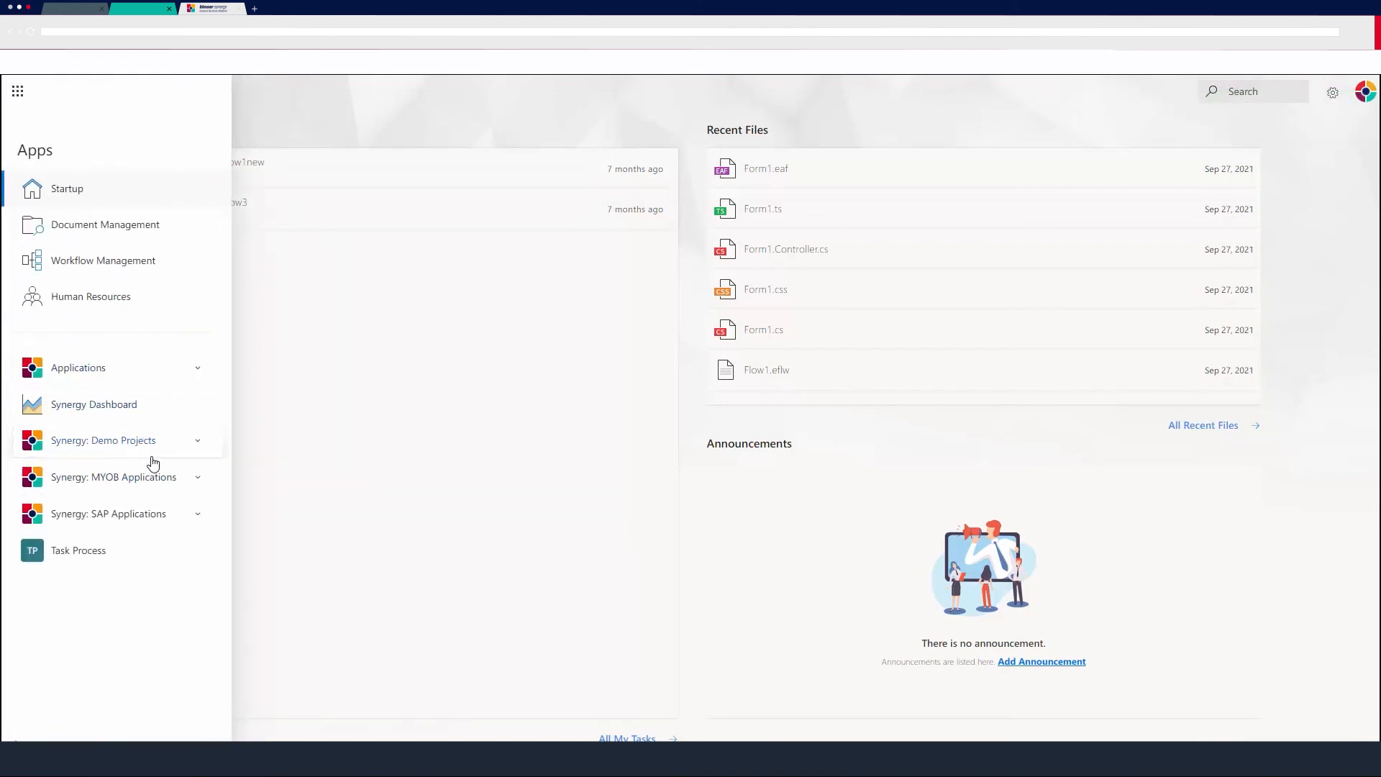
pyautogui.click(160, 444)
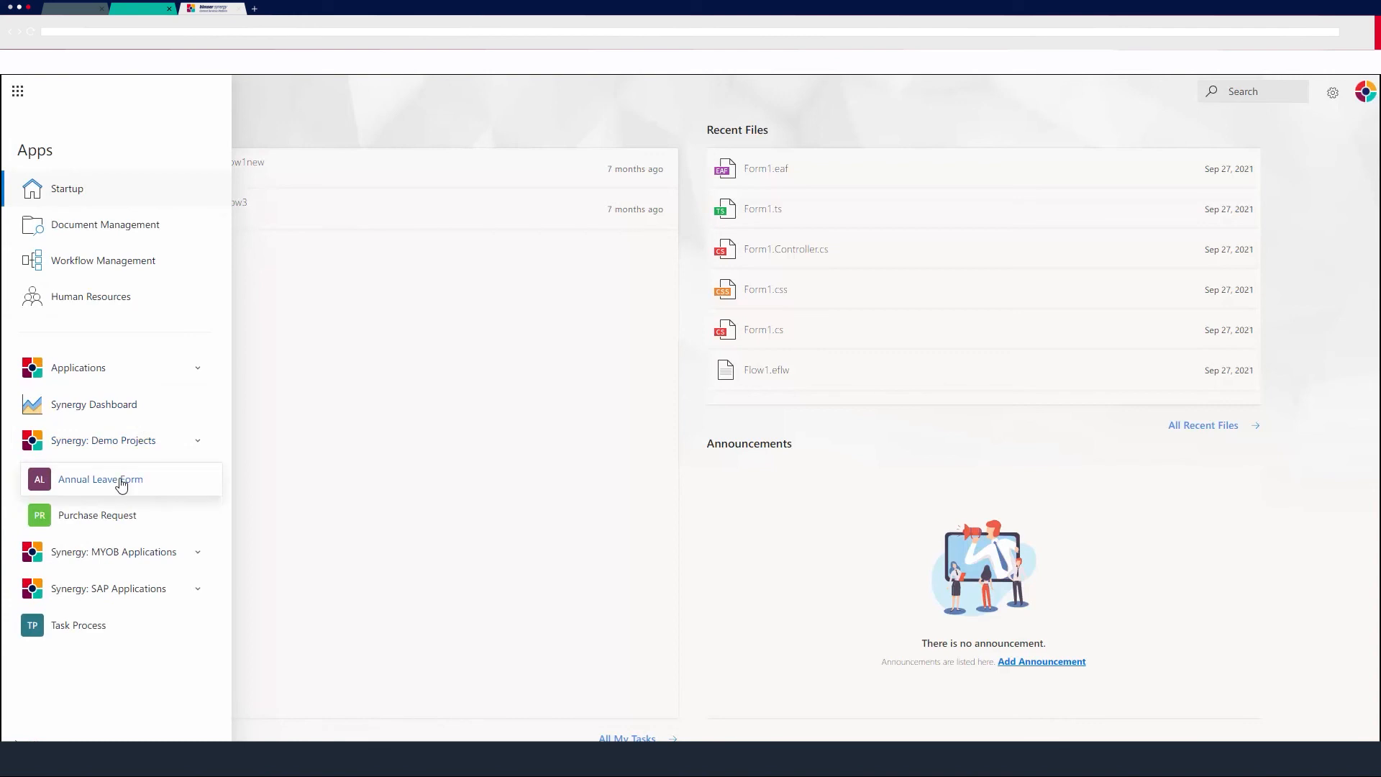
pyautogui.click(121, 480)
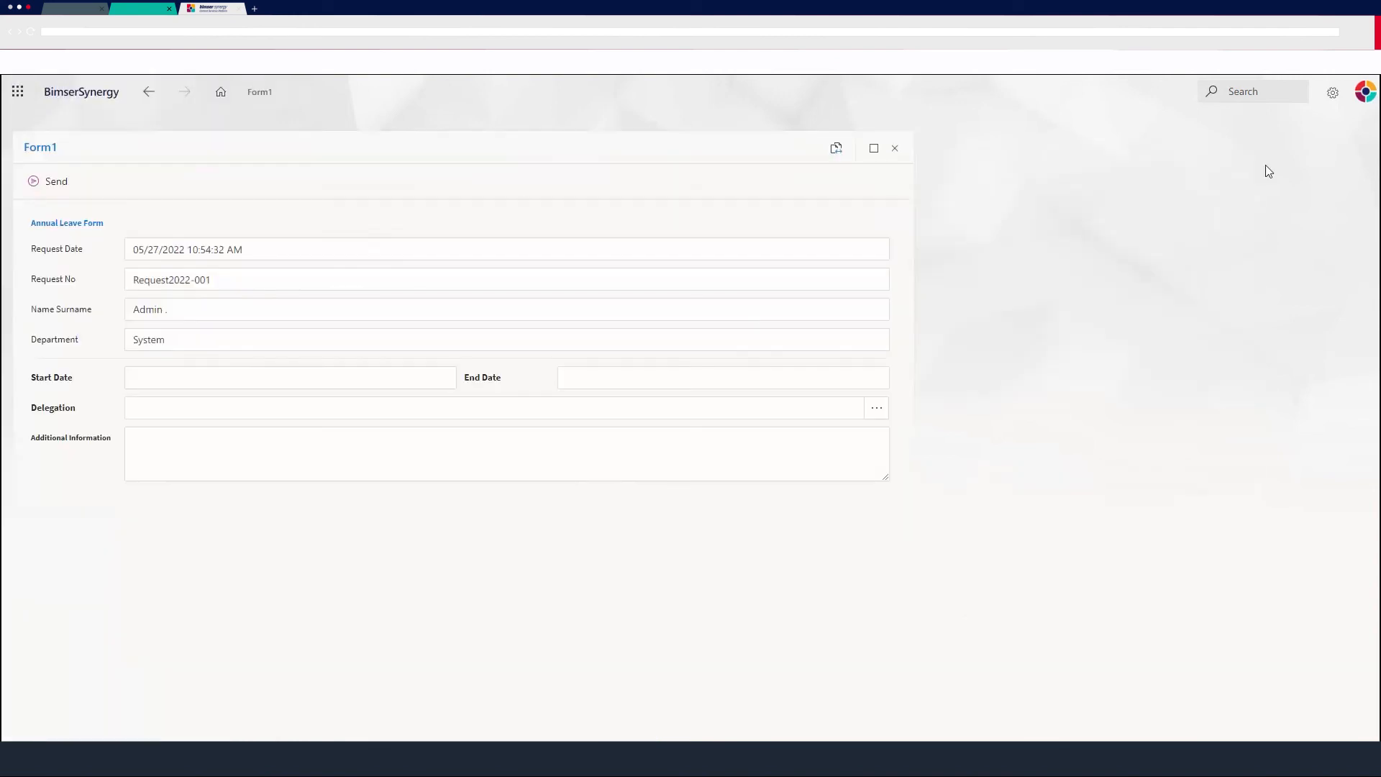
# Log in as another user account by searching for the user's username.
pyautogui.click(1366, 92)
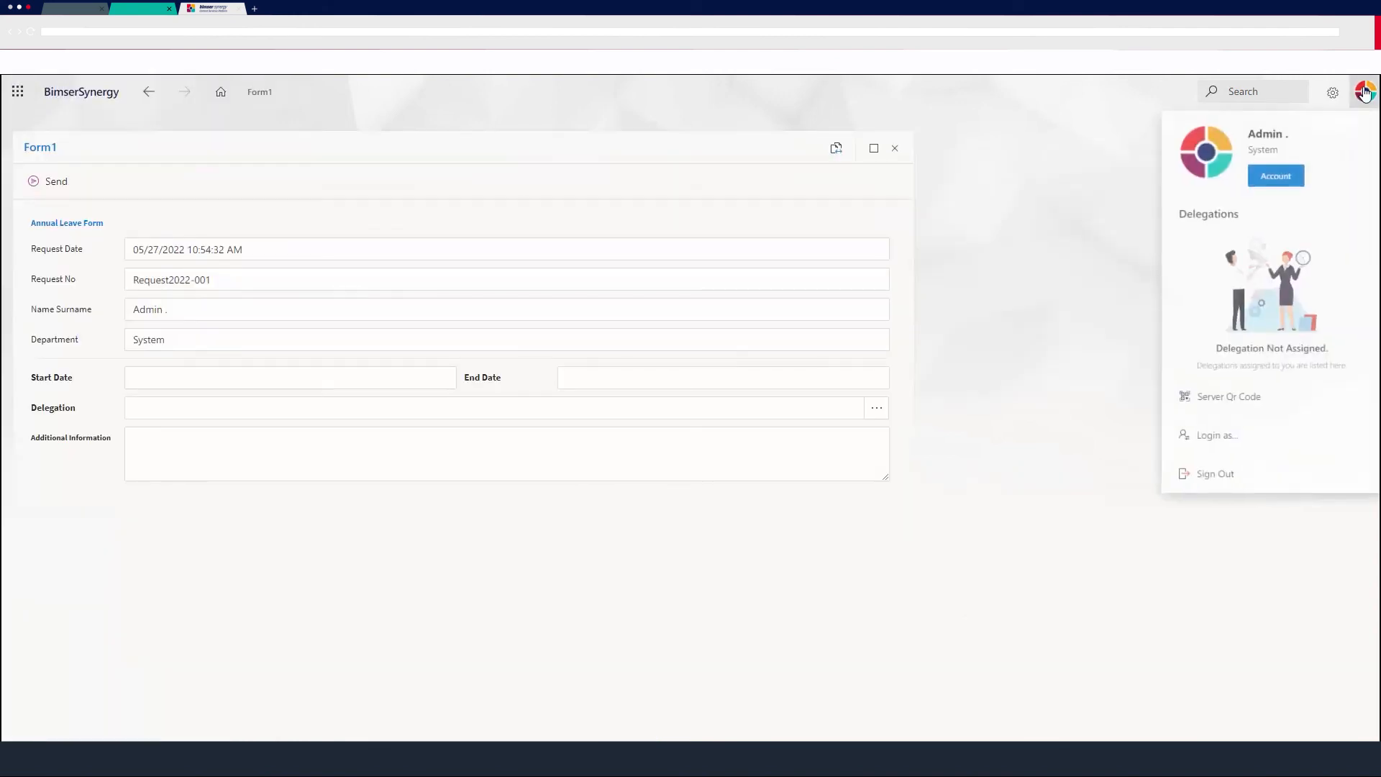
pyautogui.click(1195, 449)
pyautogui.click(832, 413)
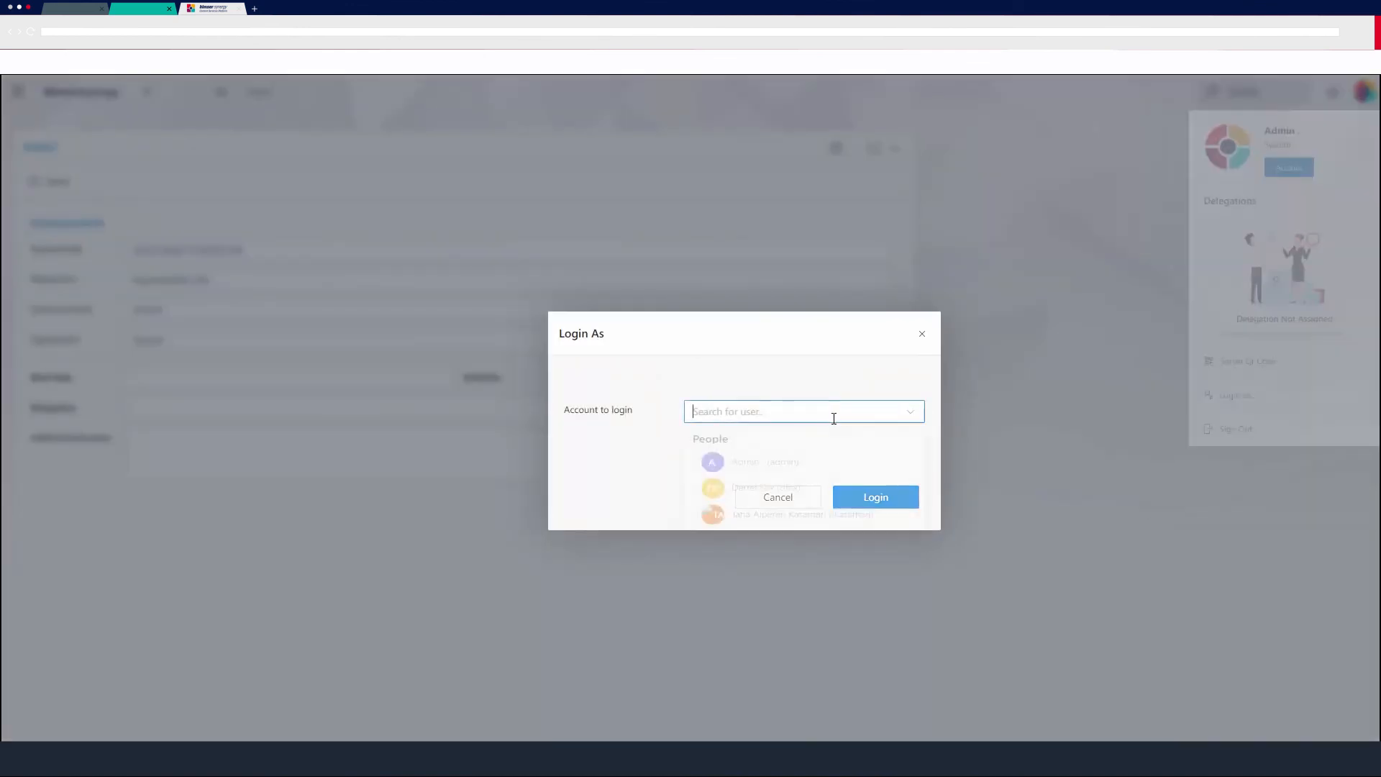
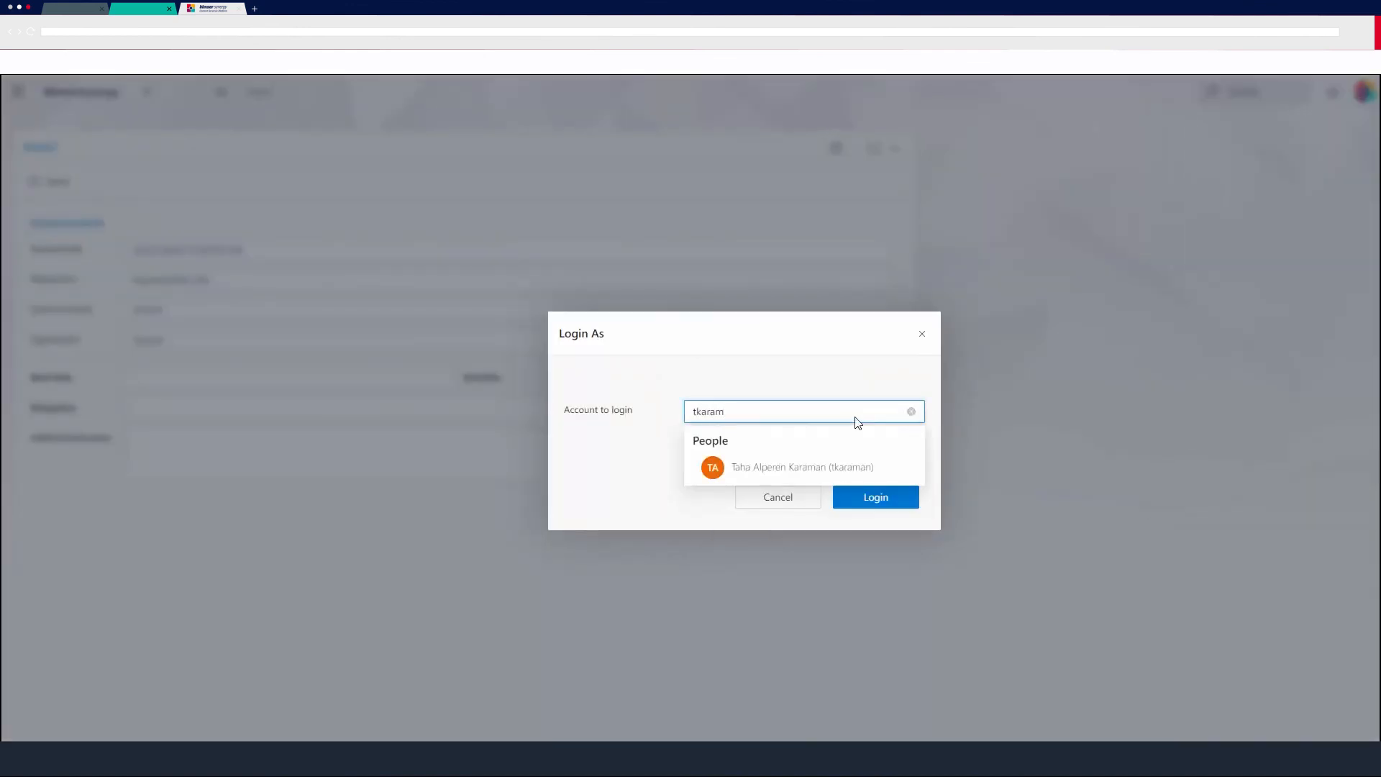
pyautogui.click(855, 469)
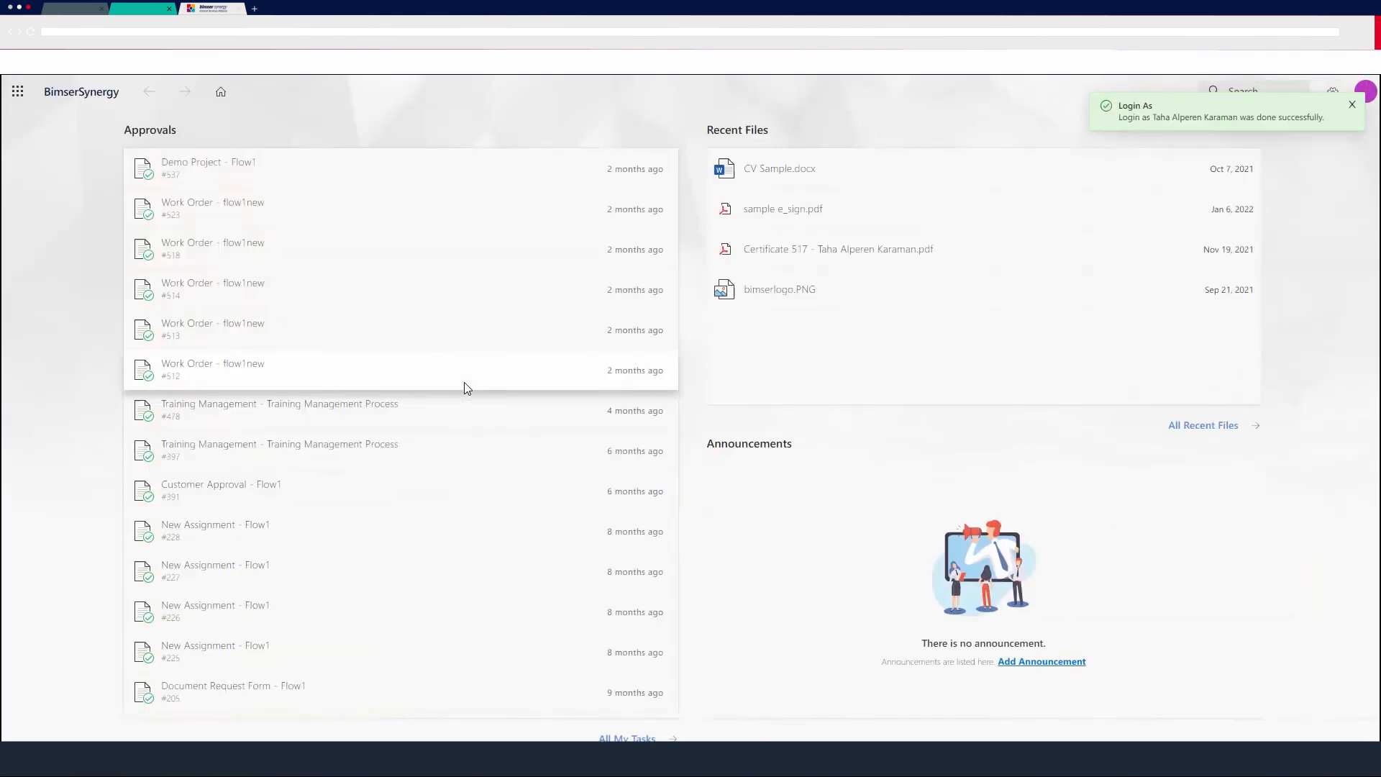
# Open the Annual Leave Form app again from the Synergy: Demo Projects group in the apps launcher.
pyautogui.click(18, 91)
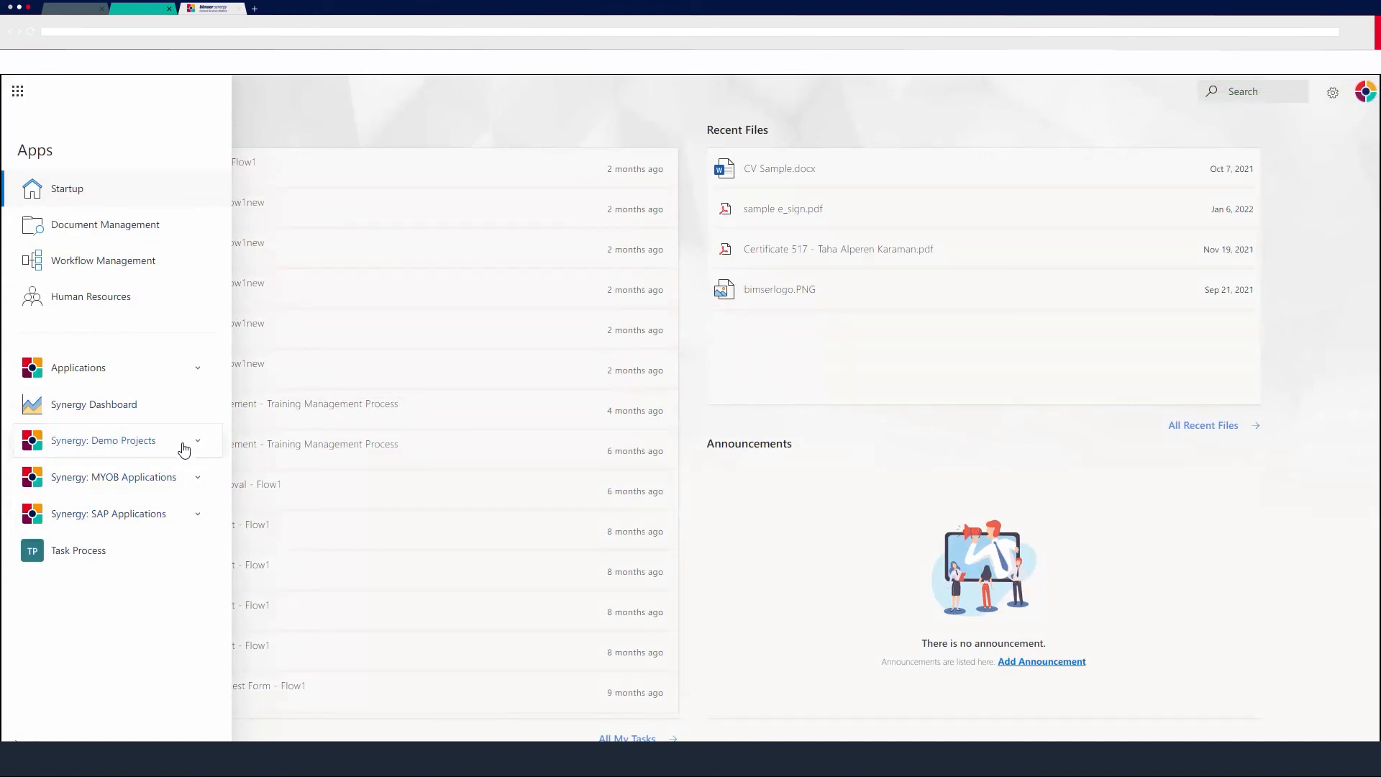
pyautogui.click(179, 449)
pyautogui.click(119, 487)
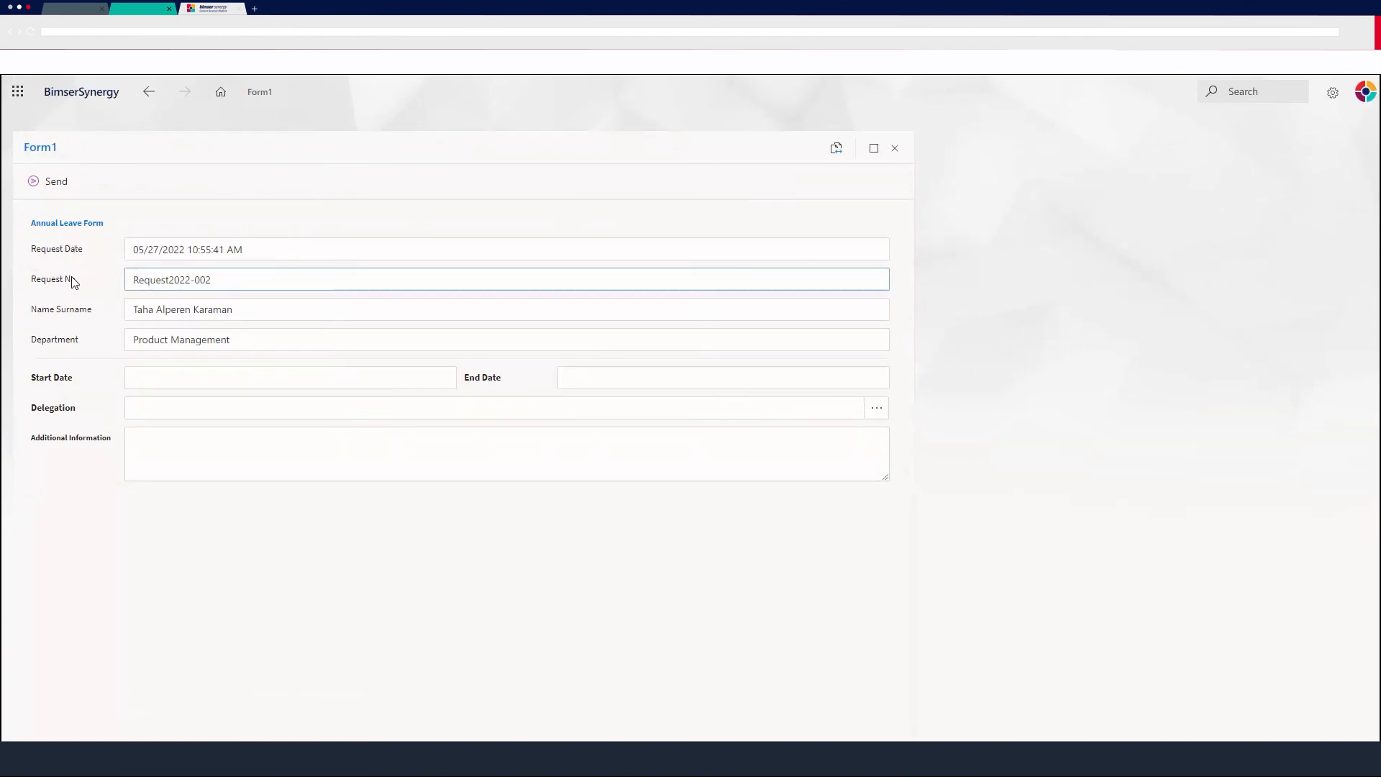
# Set the leave Start Date to 05/28/2022 and the End Date to 05/10/2022 using the date pickers.
pyautogui.click(192, 284)
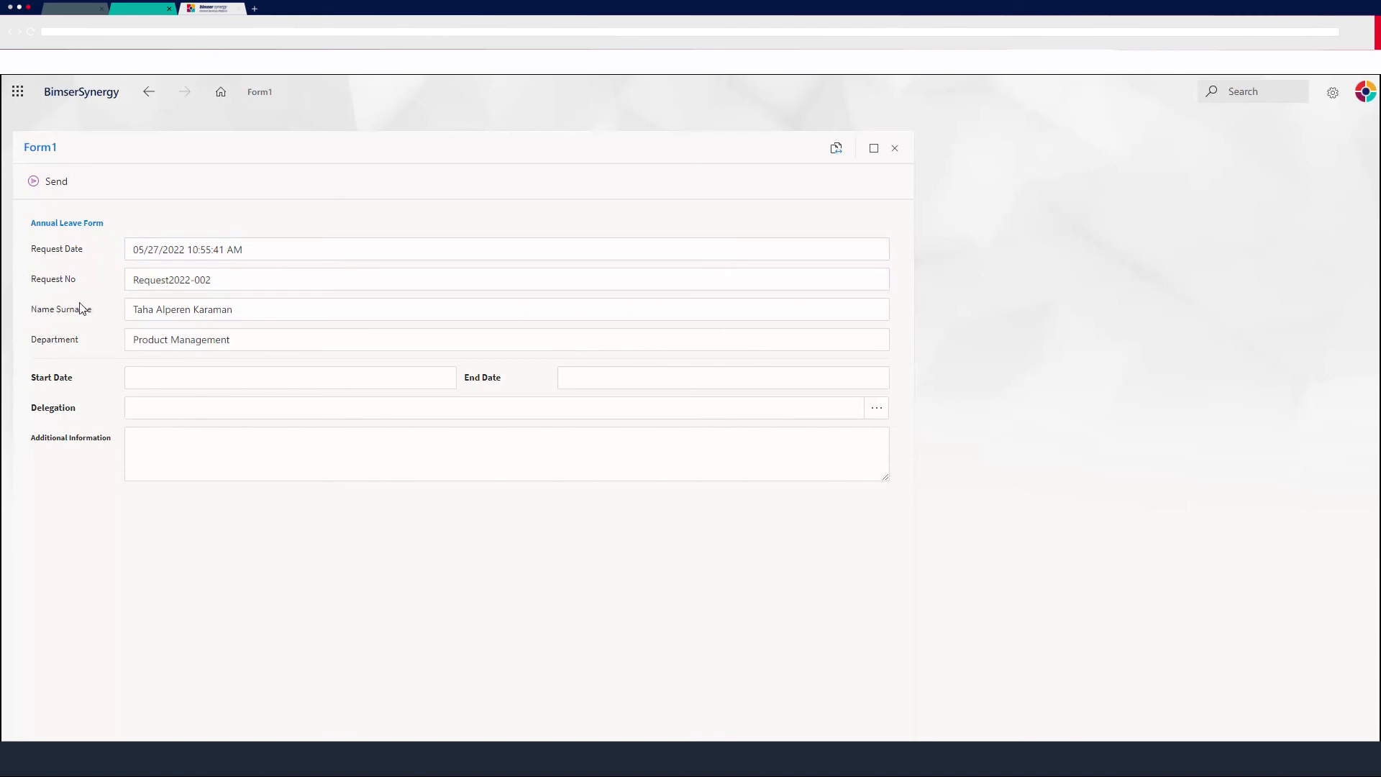
pyautogui.click(135, 305)
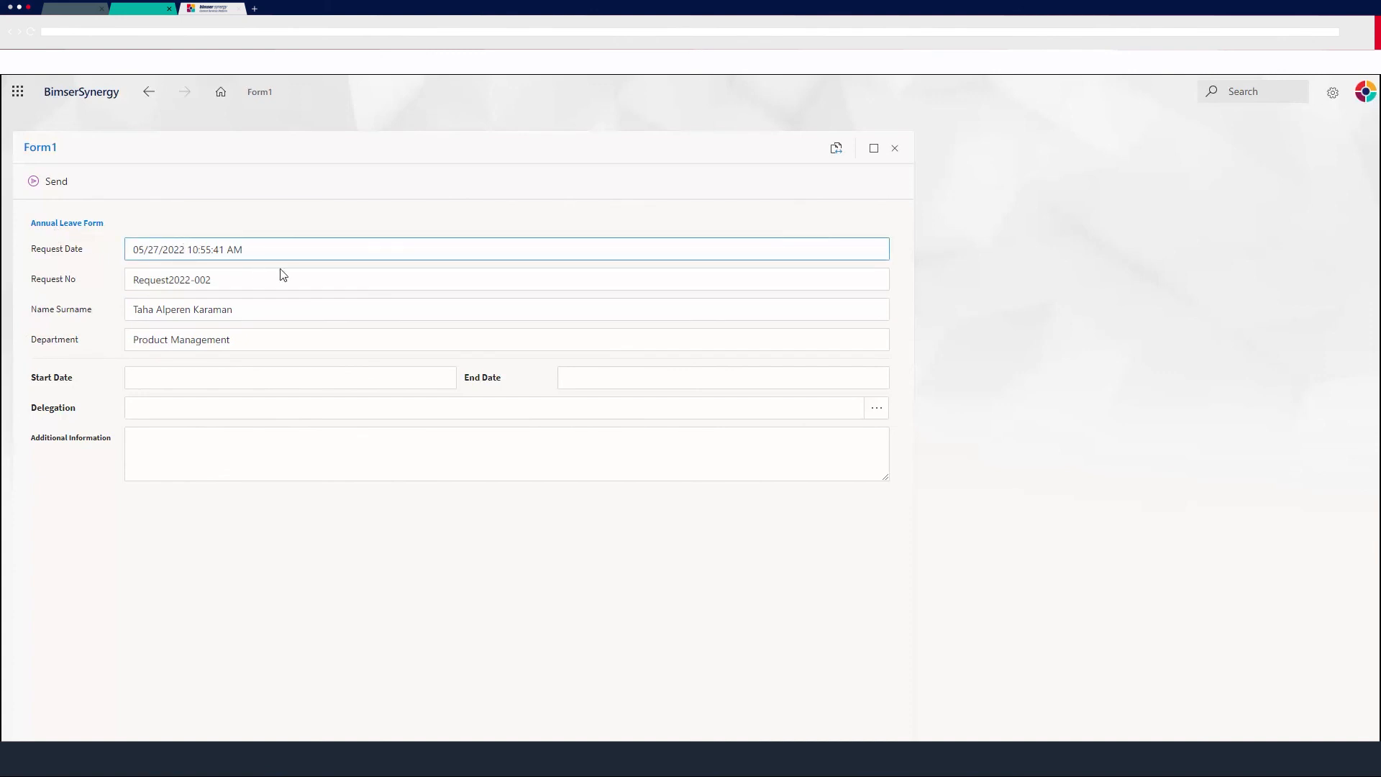
pyautogui.click(330, 371)
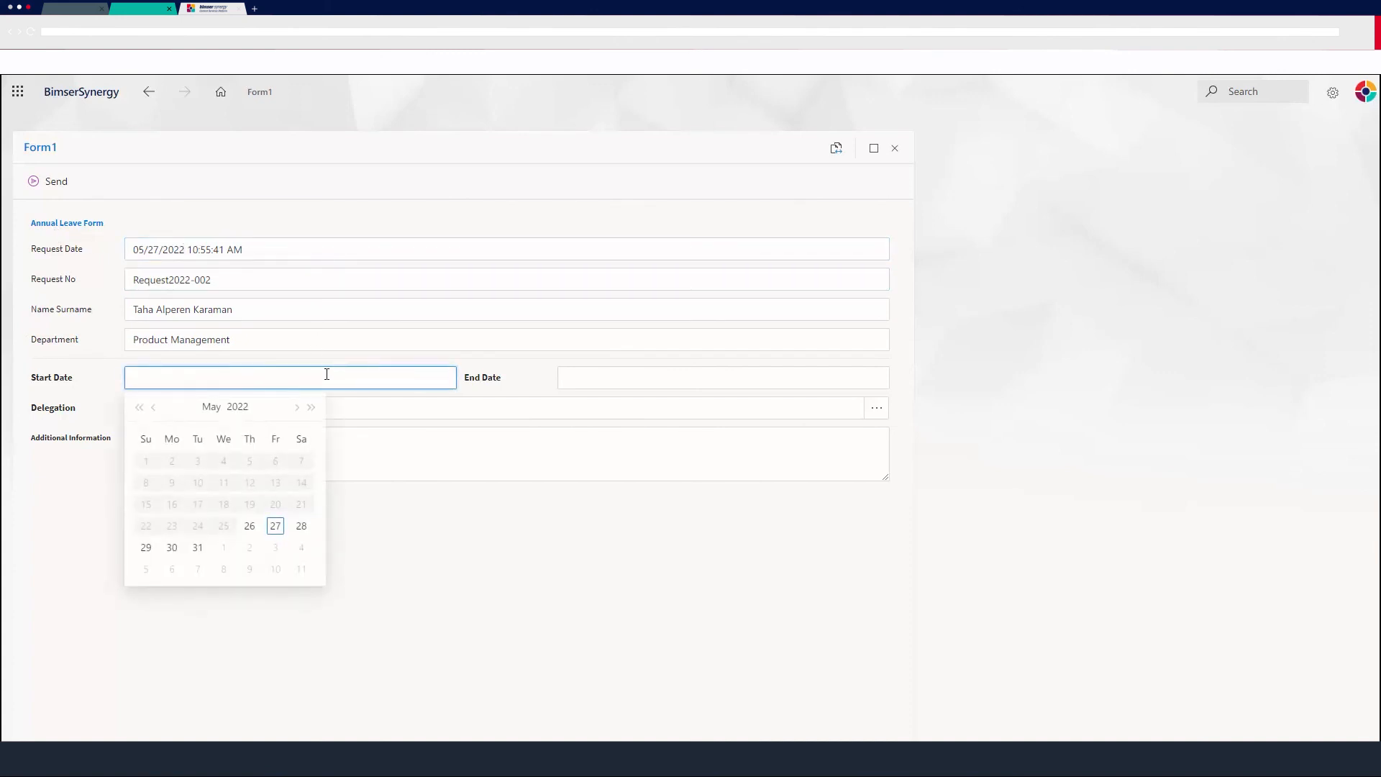
pyautogui.click(302, 526)
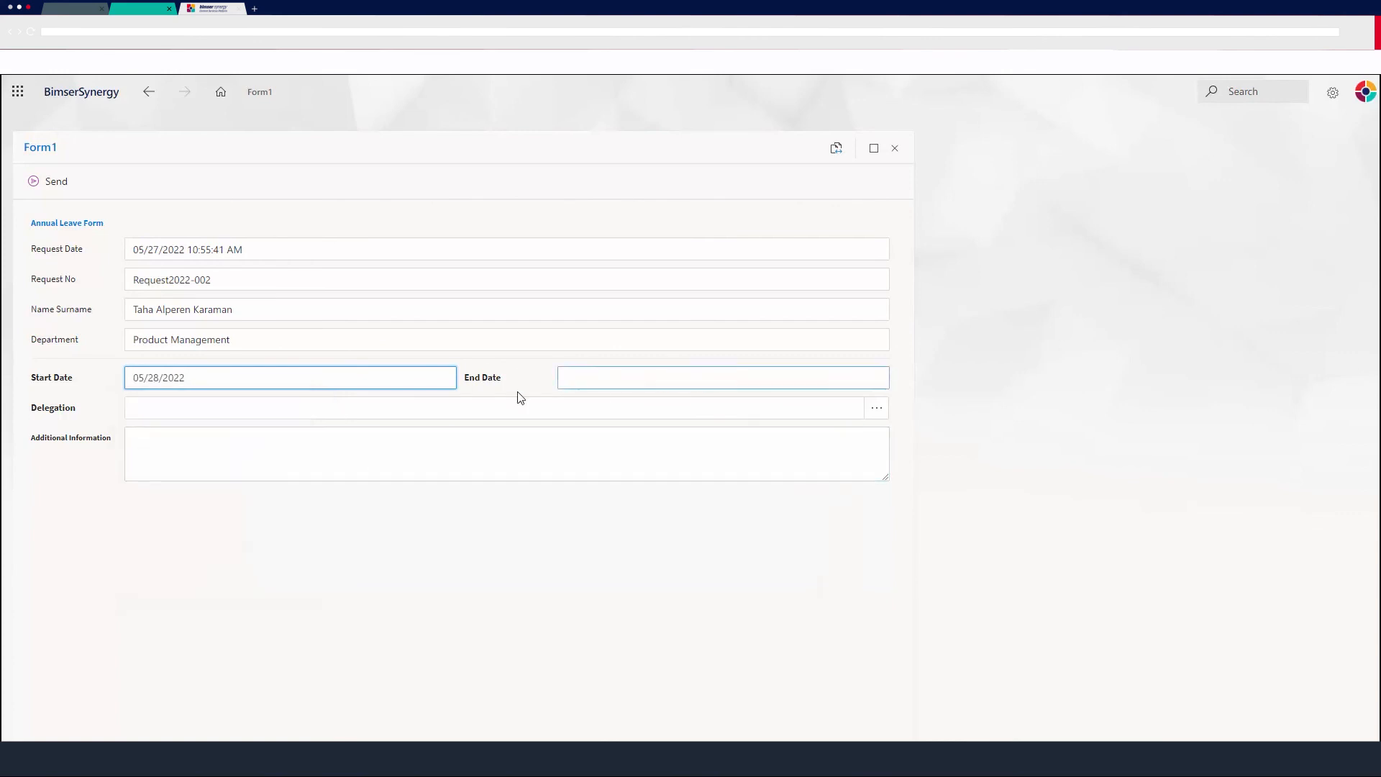
pyautogui.click(777, 380)
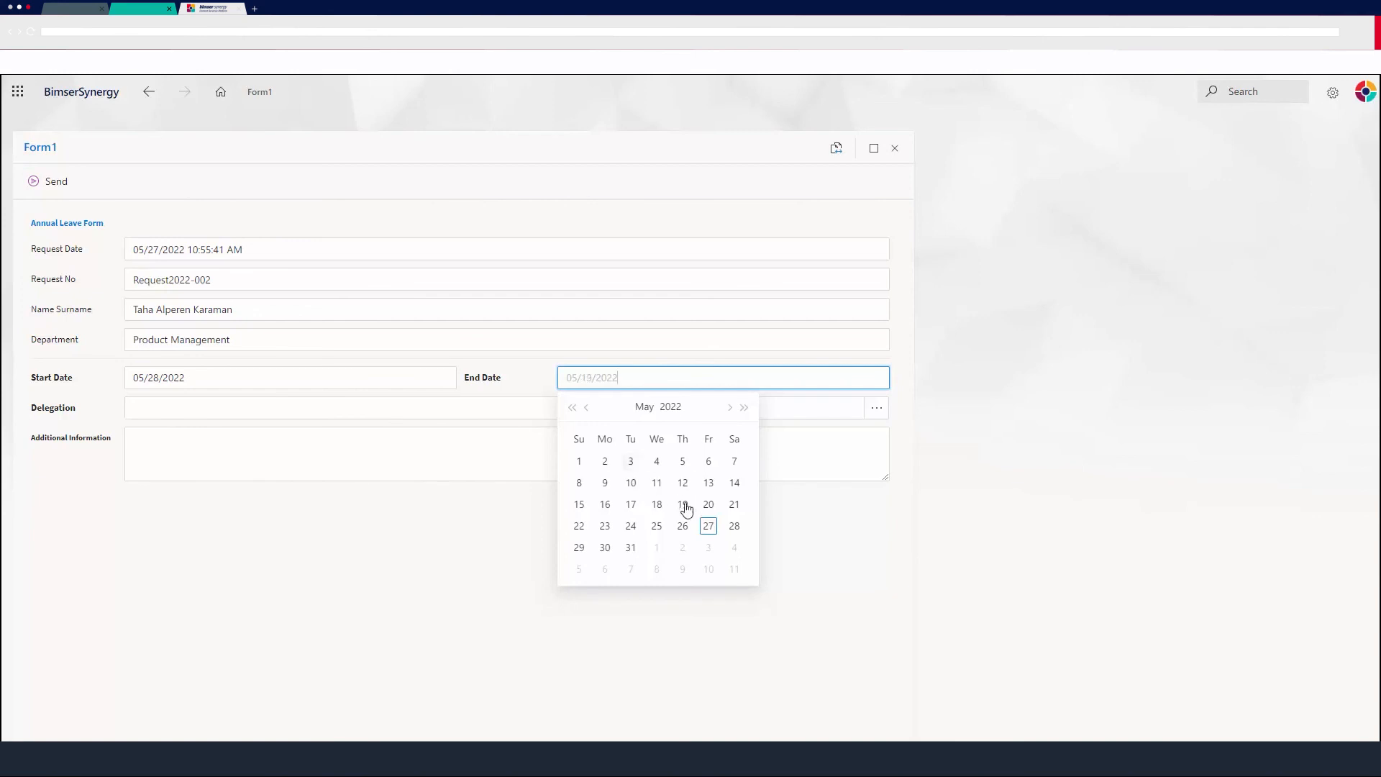
pyautogui.click(631, 484)
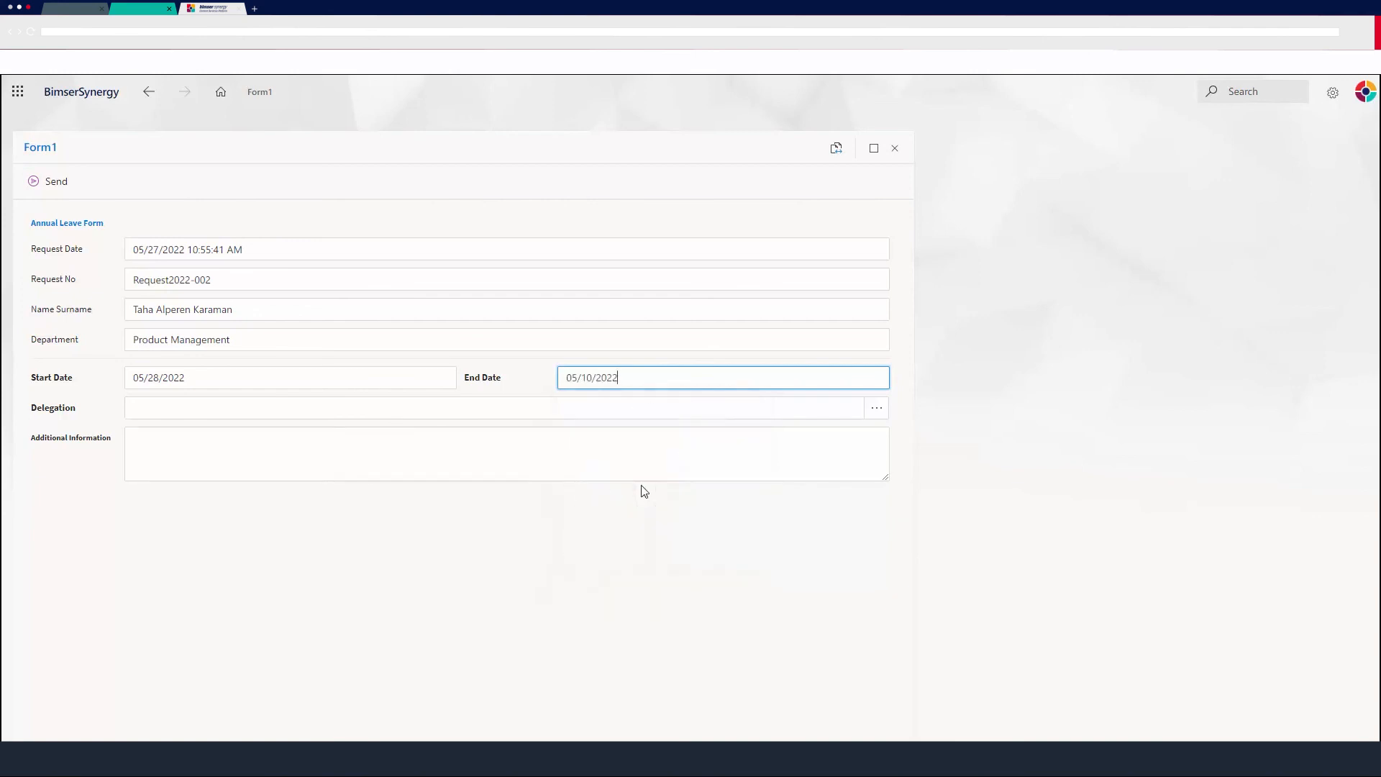
# Choose a delegate user from the Delegation lookup list and confirm the selection.
pyautogui.click(465, 414)
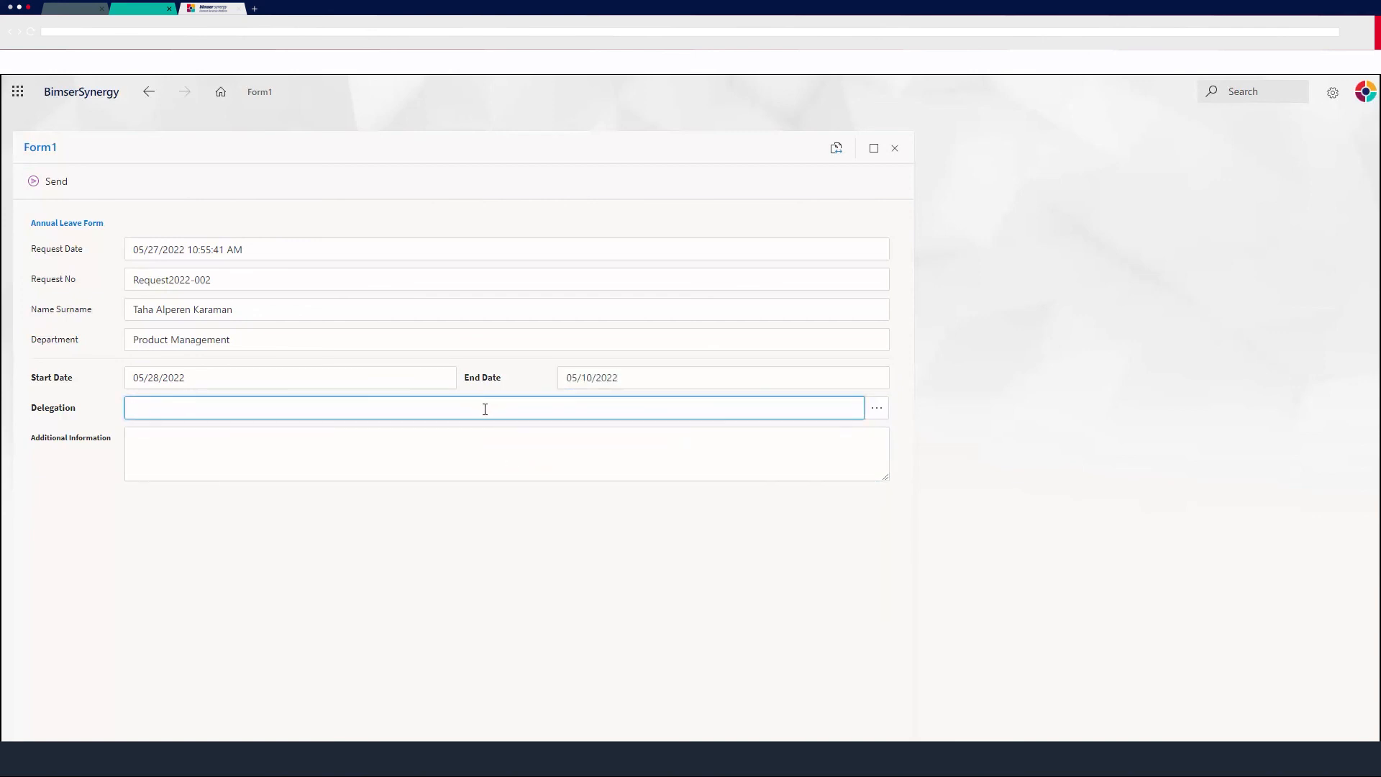
pyautogui.click(876, 409)
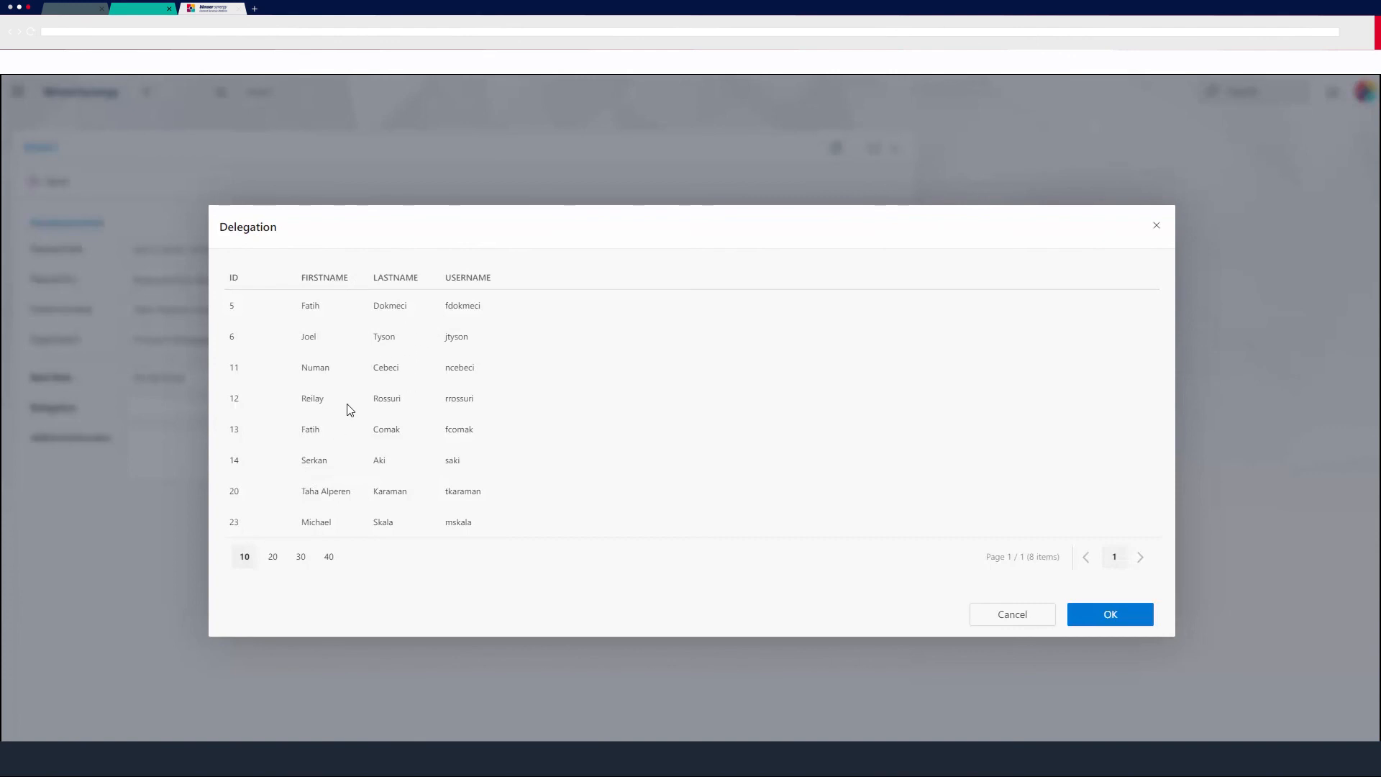
pyautogui.click(344, 369)
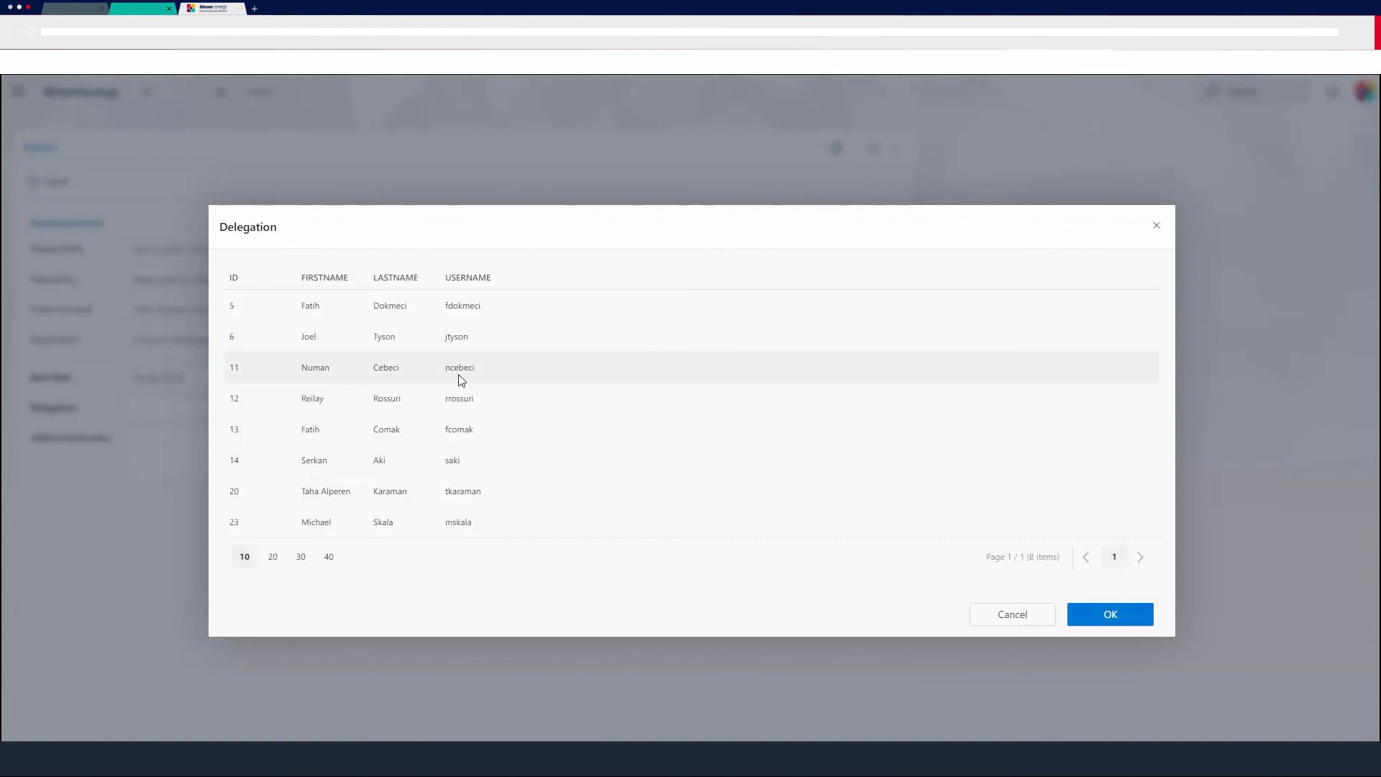
pyautogui.click(1102, 604)
# Enter Test123 Test234 as Additional Information, send the form, and open its flow history.
pyautogui.click(749, 476)
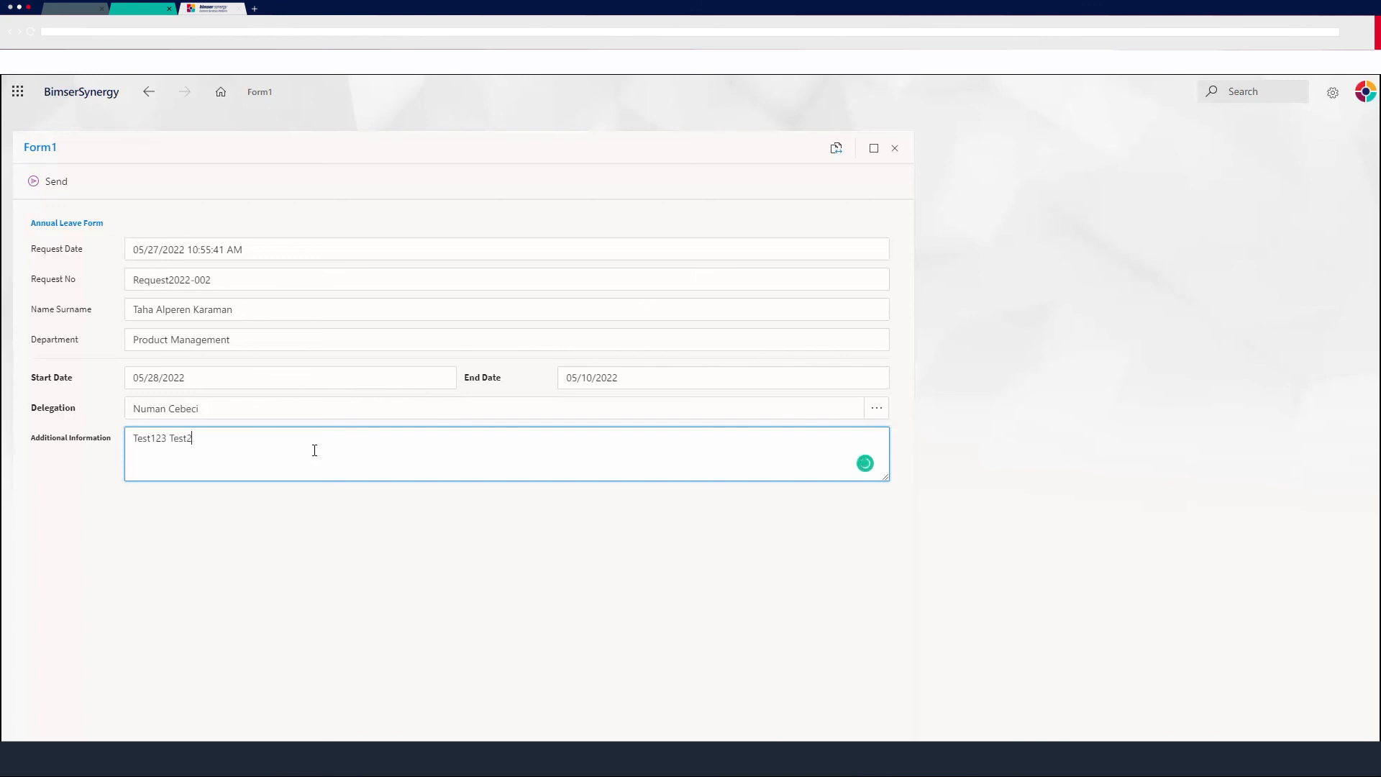
pyautogui.click(81, 410)
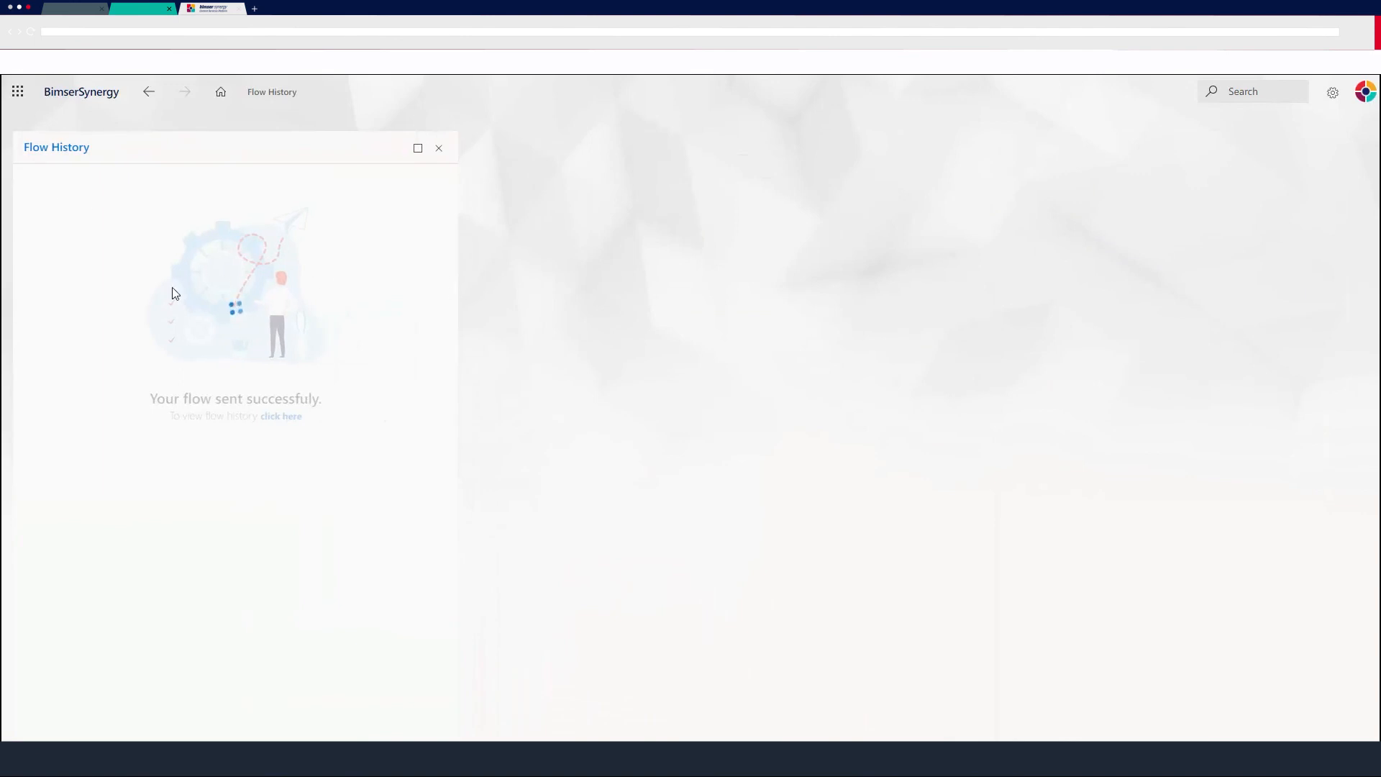
pyautogui.click(271, 417)
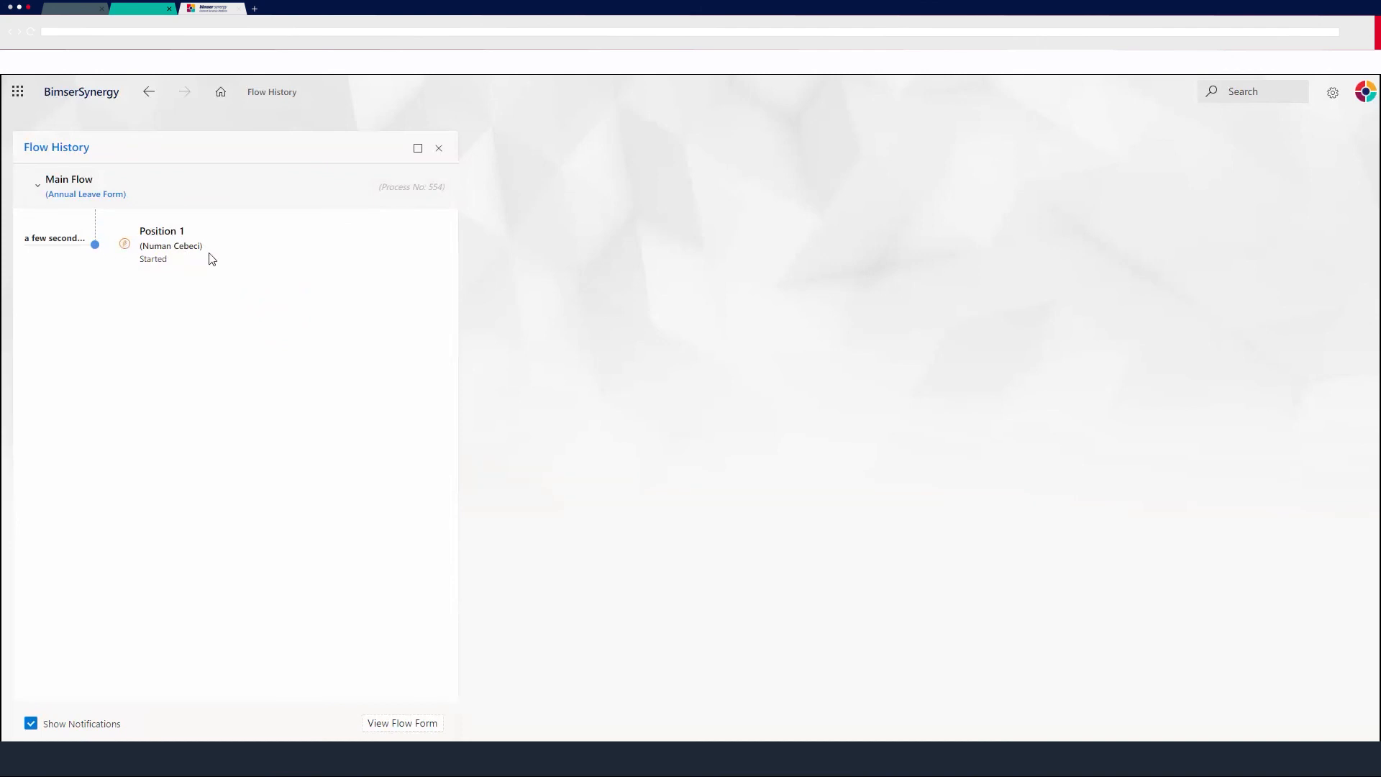
# Log in as the delegated user by searching for their name in the Login As dialog.
pyautogui.click(1365, 91)
pyautogui.click(1199, 450)
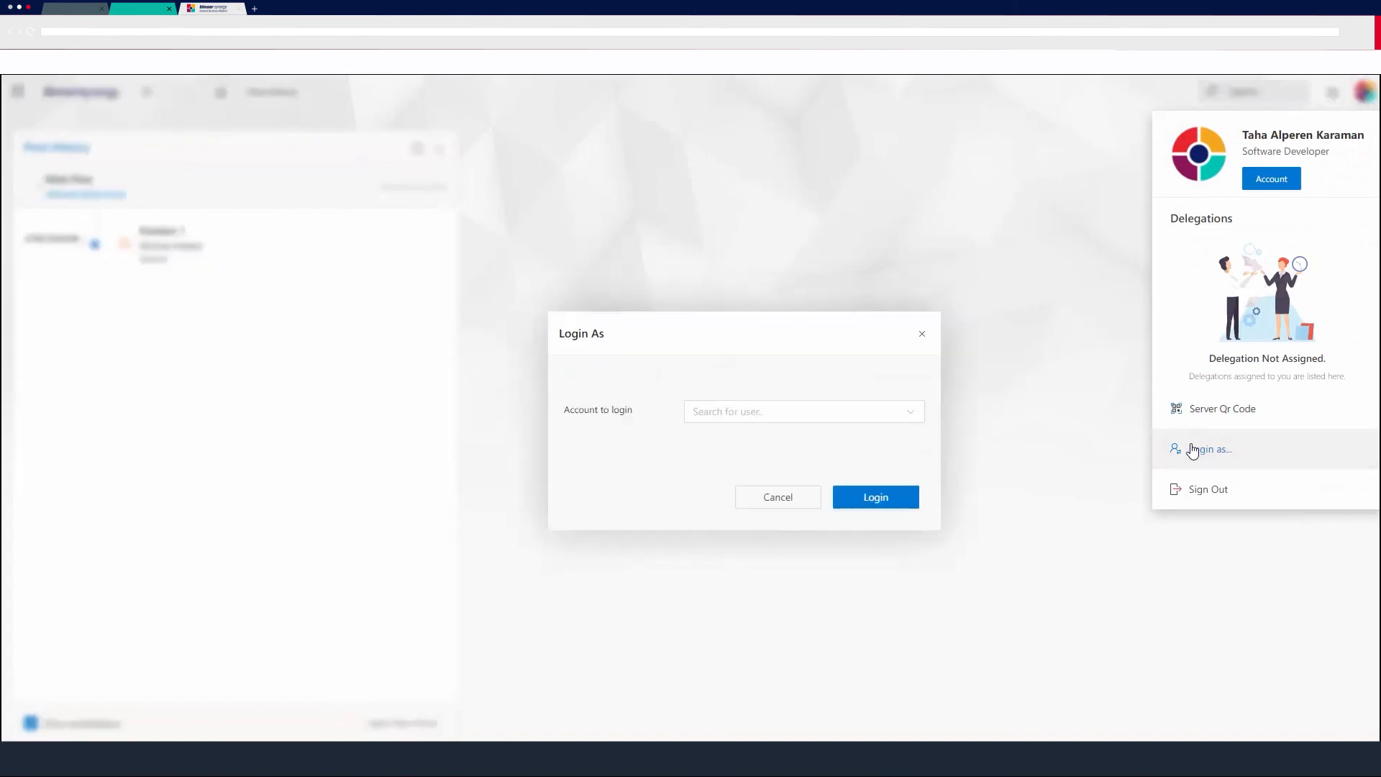
pyautogui.click(786, 406)
pyautogui.write('n')
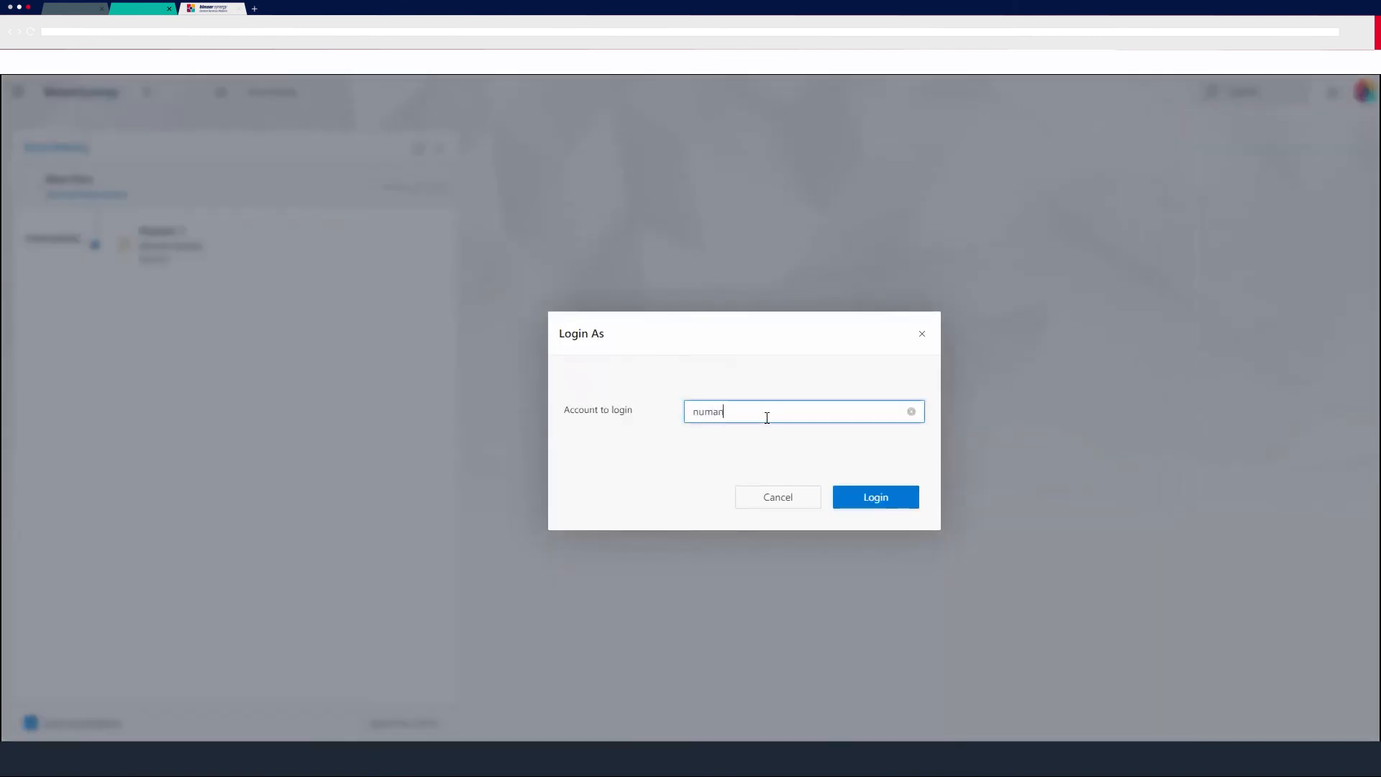
pyautogui.write('uman')
pyautogui.click(770, 472)
pyautogui.click(892, 501)
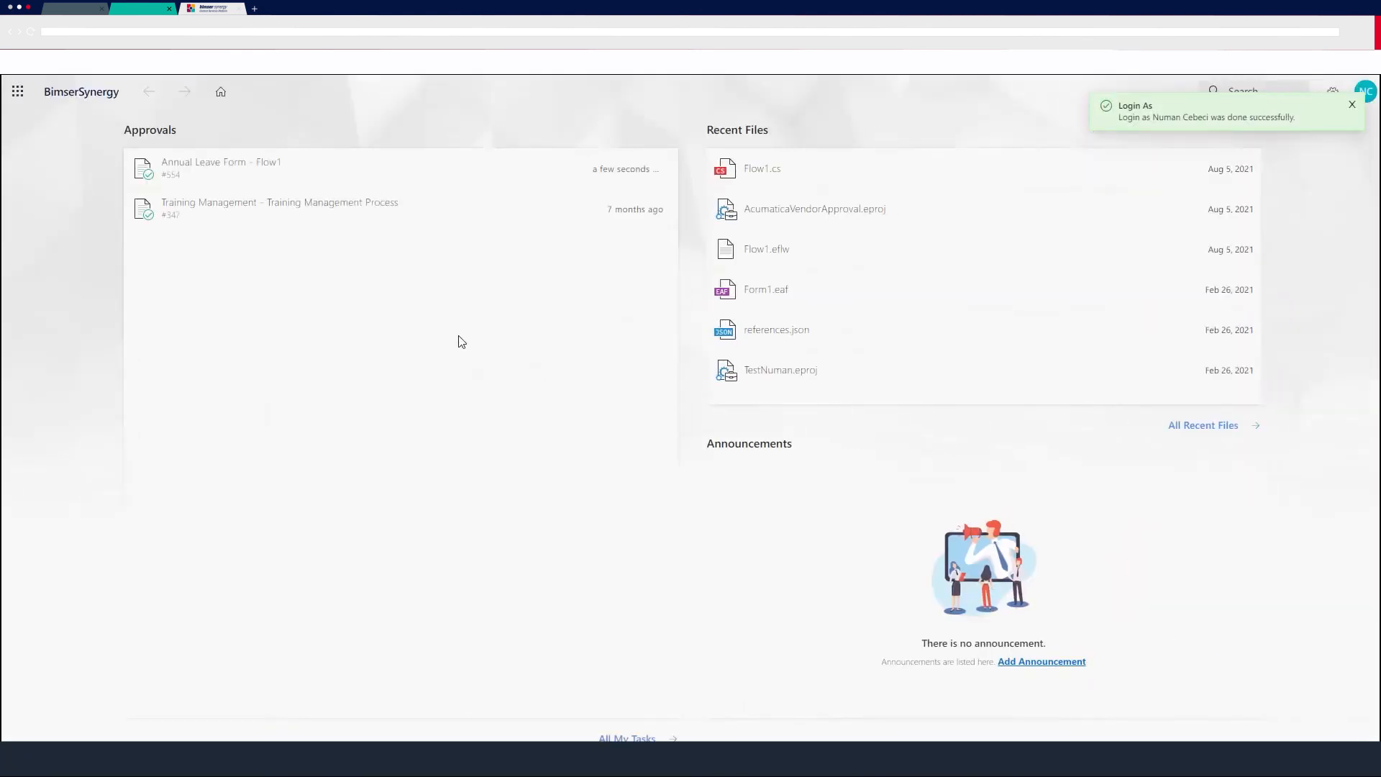
# Open the Annual Leave Form task from Approvals and inspect its Additional Information text.
pyautogui.click(226, 164)
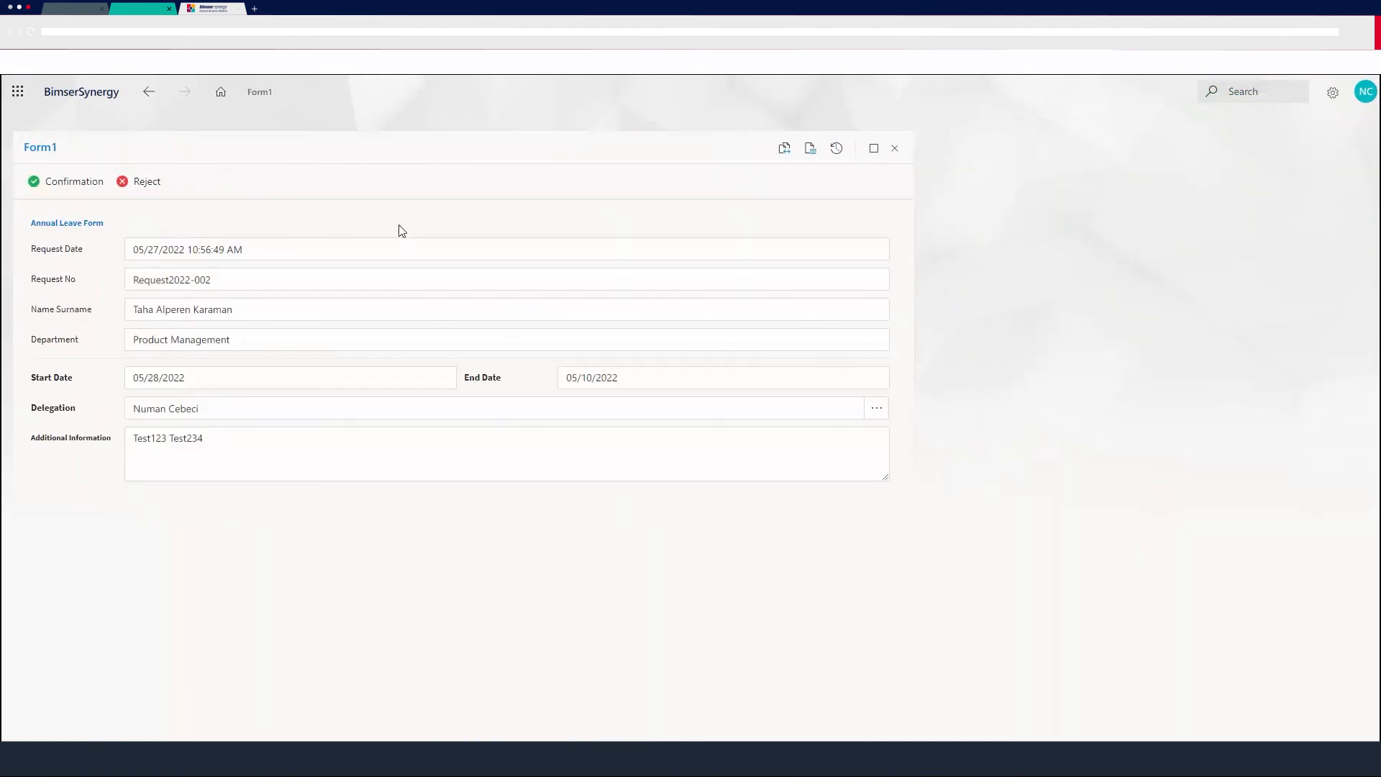
pyautogui.click(255, 433)
pyautogui.doubleClick(256, 433)
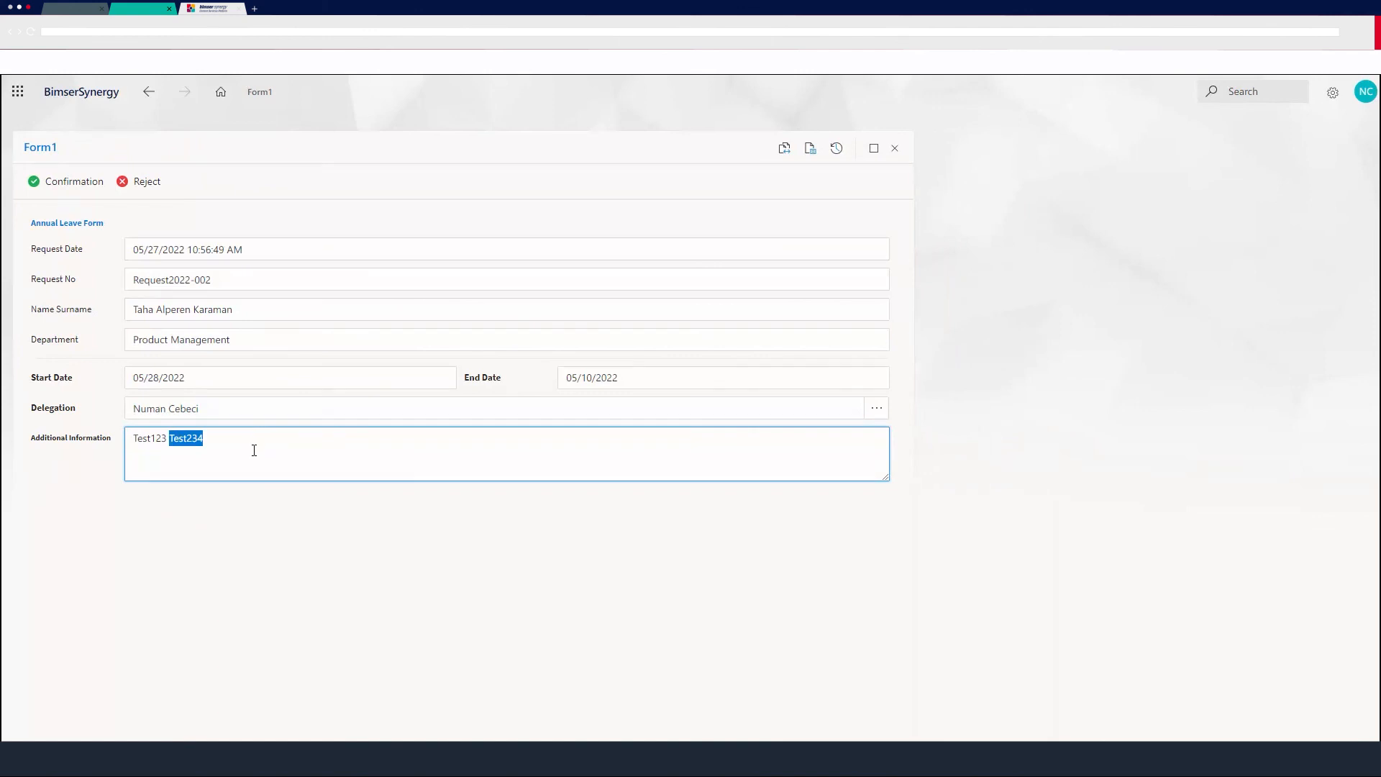
pyautogui.click(252, 435)
pyautogui.click(277, 530)
pyautogui.doubleClick(252, 433)
pyautogui.doubleClick(250, 419)
pyautogui.doubleClick(251, 437)
pyautogui.click(253, 560)
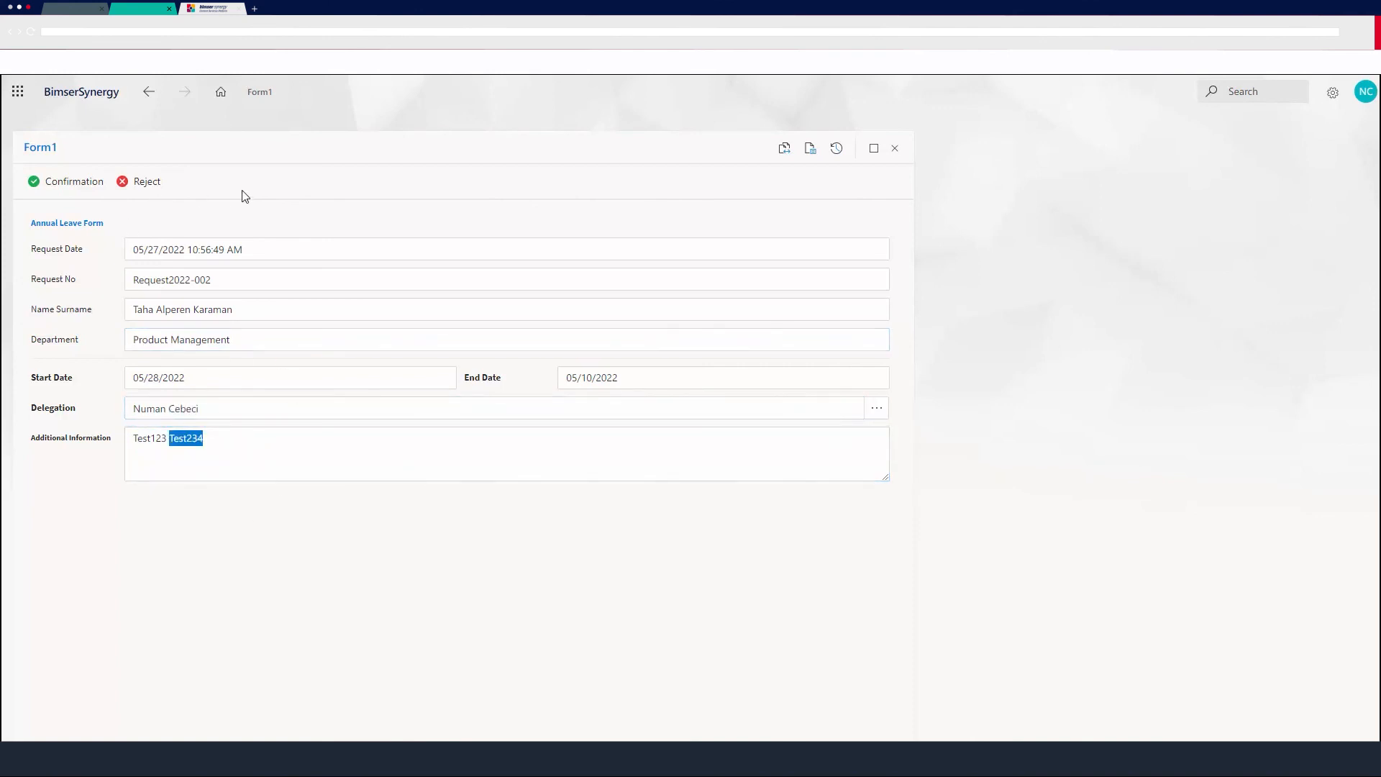
# Approve the request with Confirmation and open the resulting flow history.
pyautogui.click(241, 140)
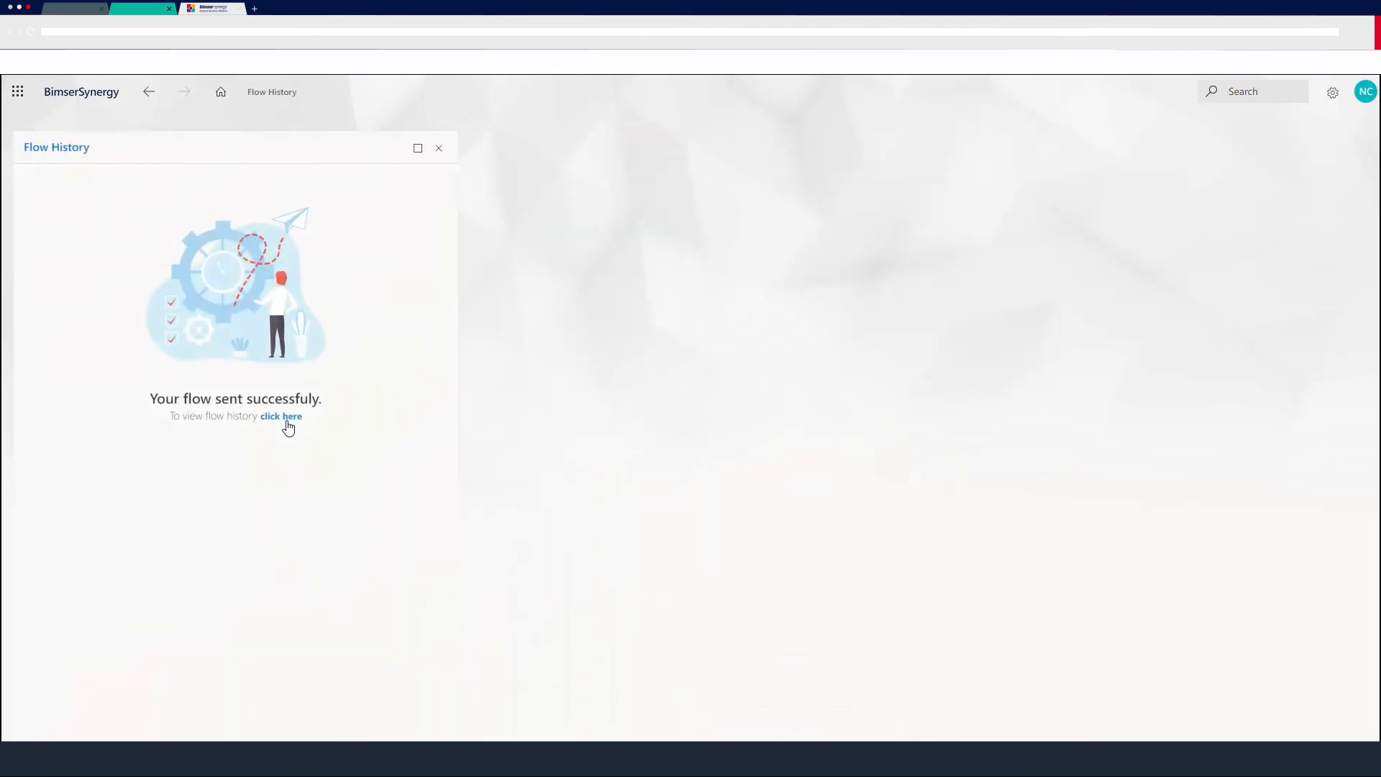
pyautogui.click(282, 420)
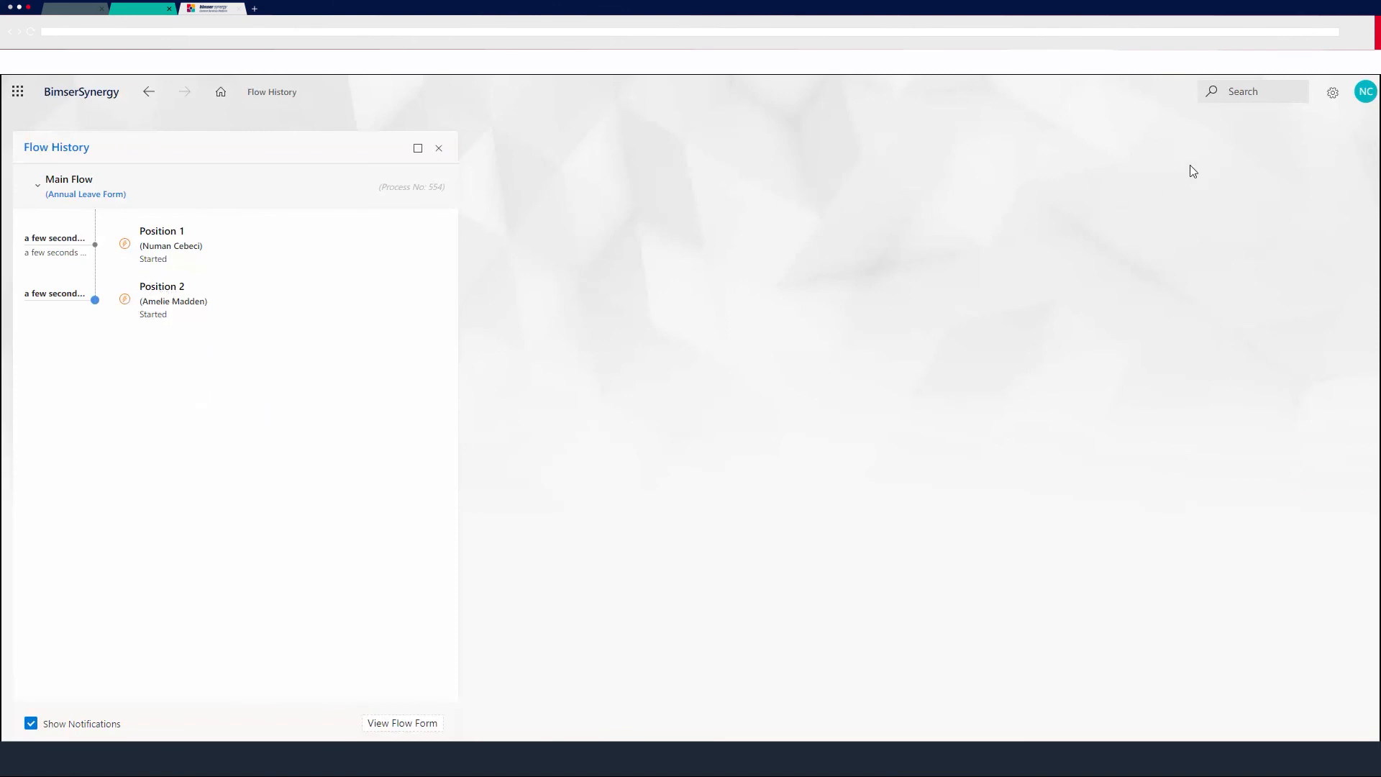
# Log in as the next approver by searching for their name in the Login As dialog.
pyautogui.click(1366, 92)
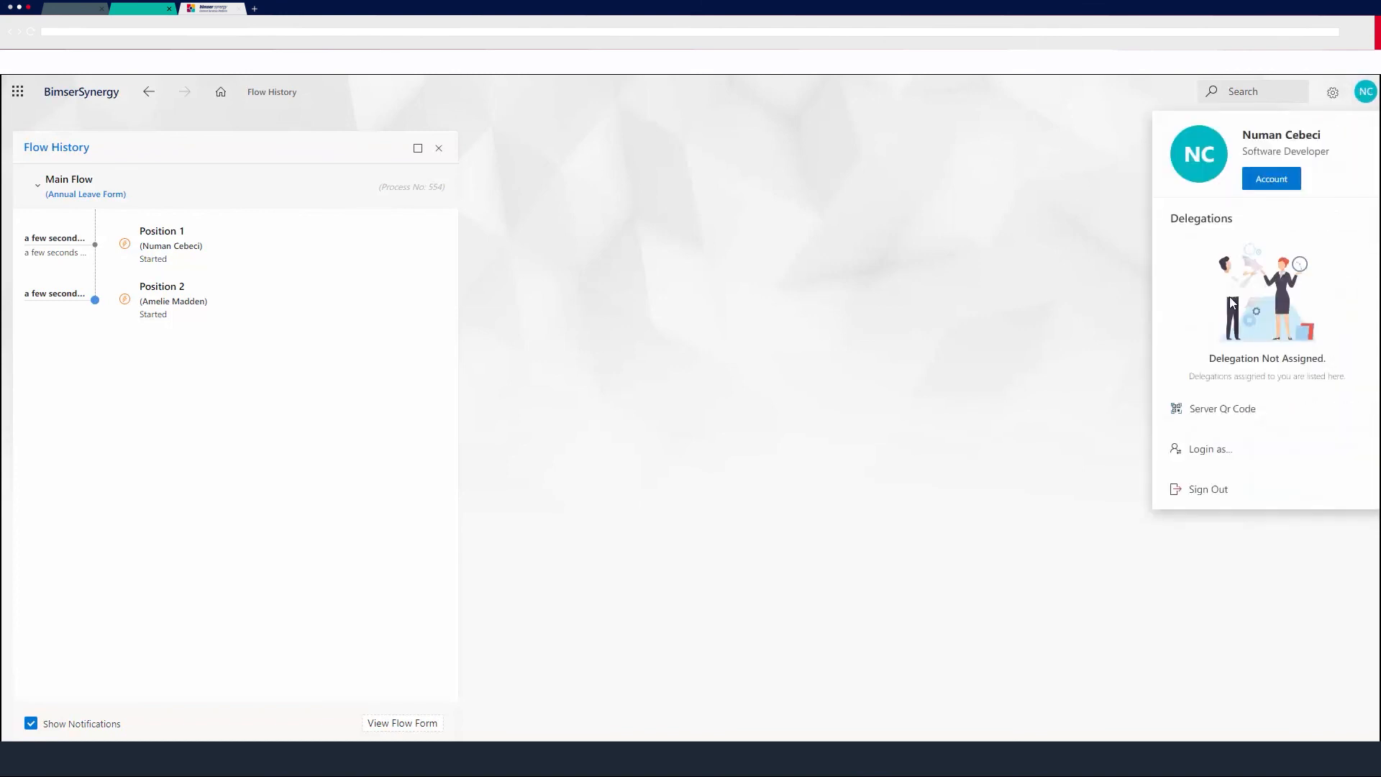
pyautogui.click(1211, 449)
pyautogui.write('ame')
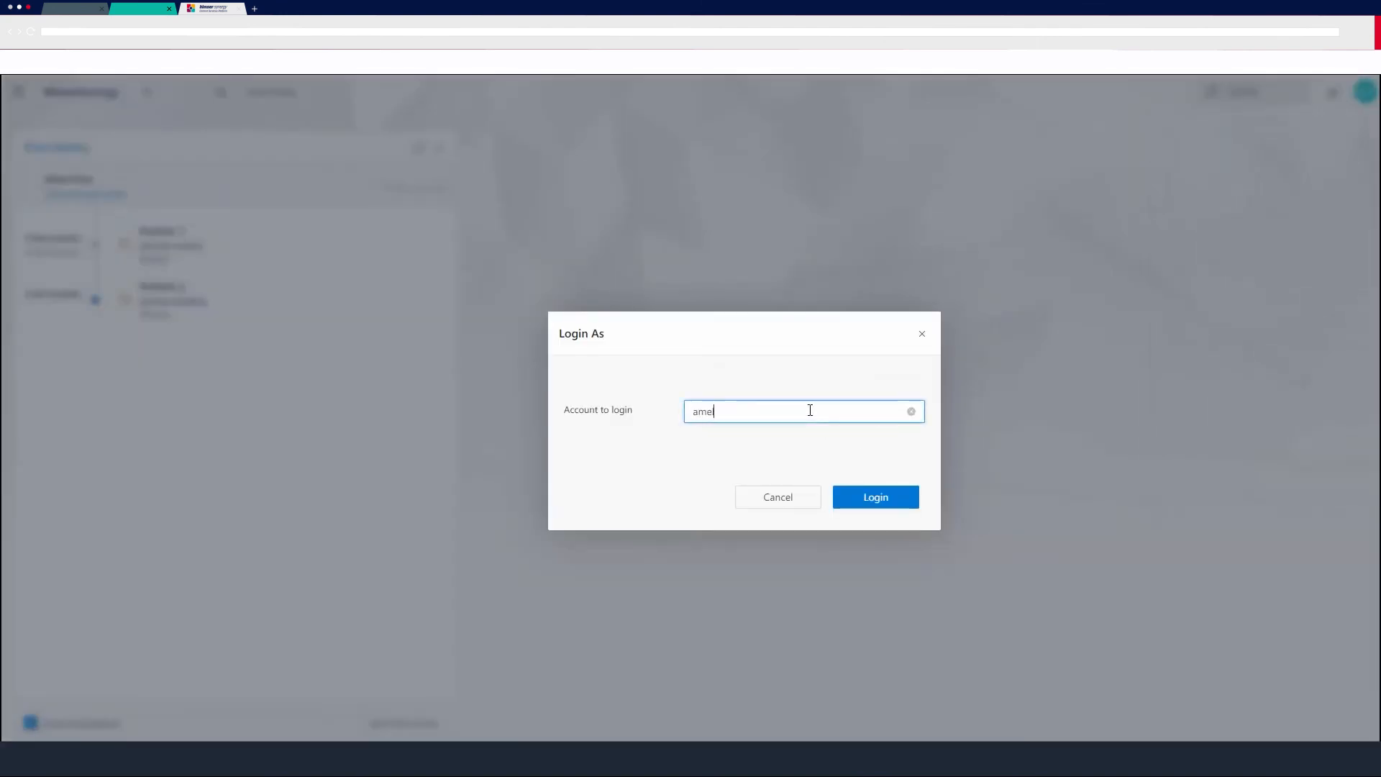
pyautogui.write('li')
pyautogui.click(833, 471)
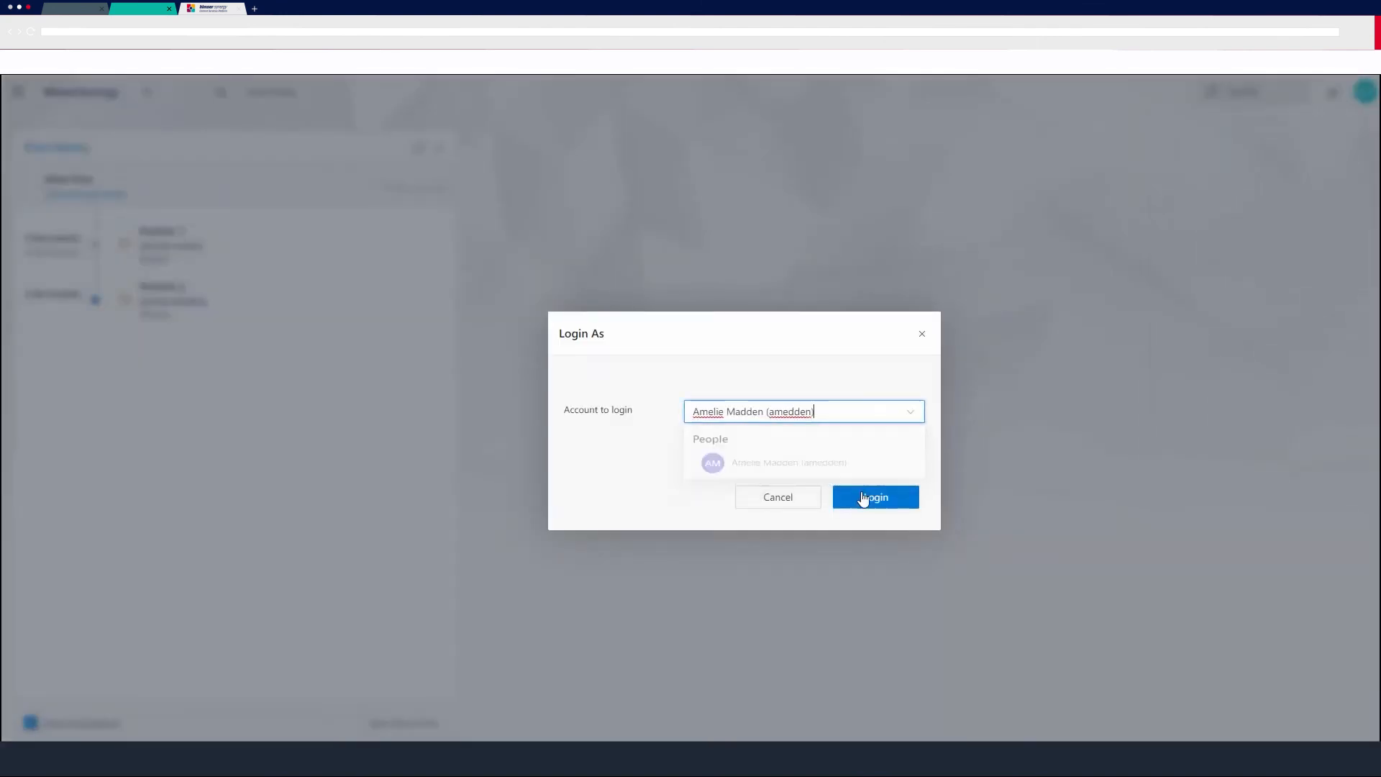
pyautogui.click(866, 498)
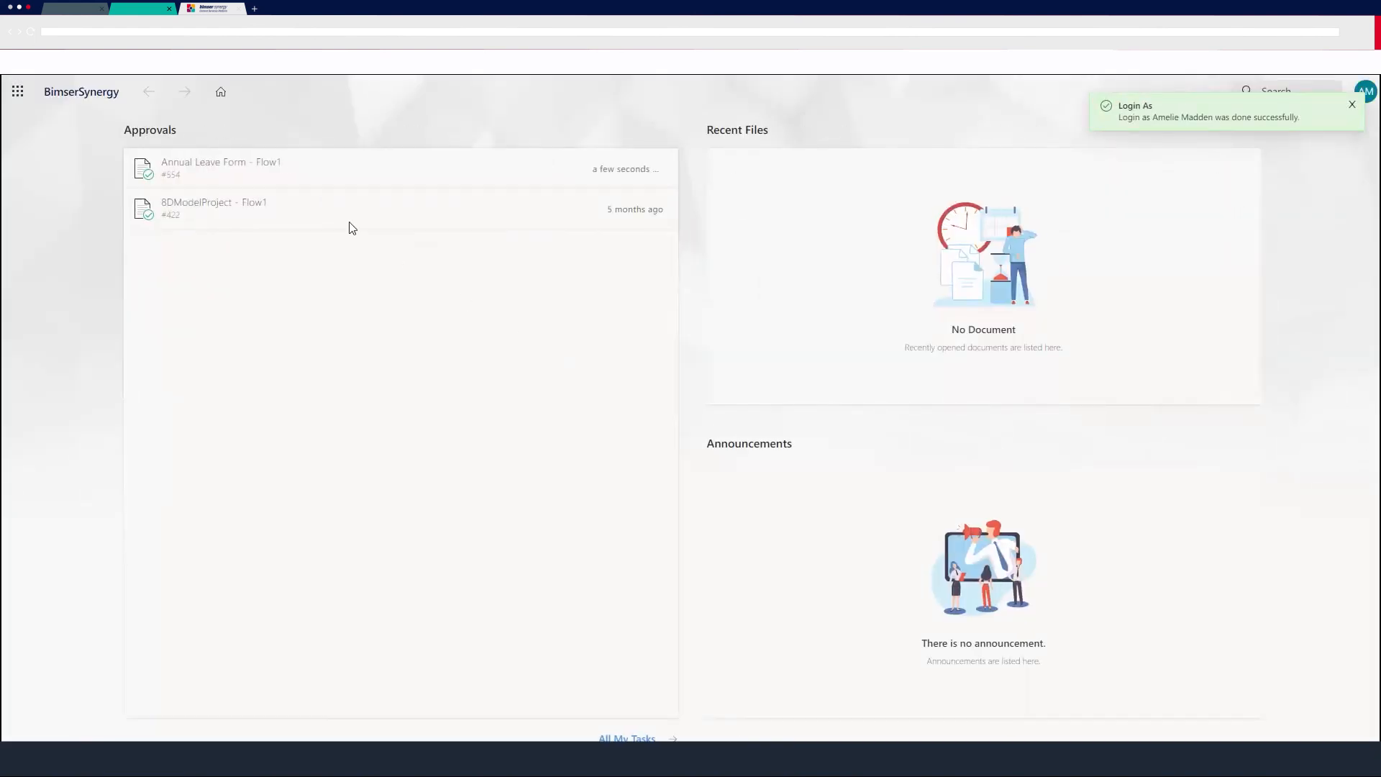
# Open and approve the Annual Leave Form task, then review the completed flow history.
pyautogui.click(201, 162)
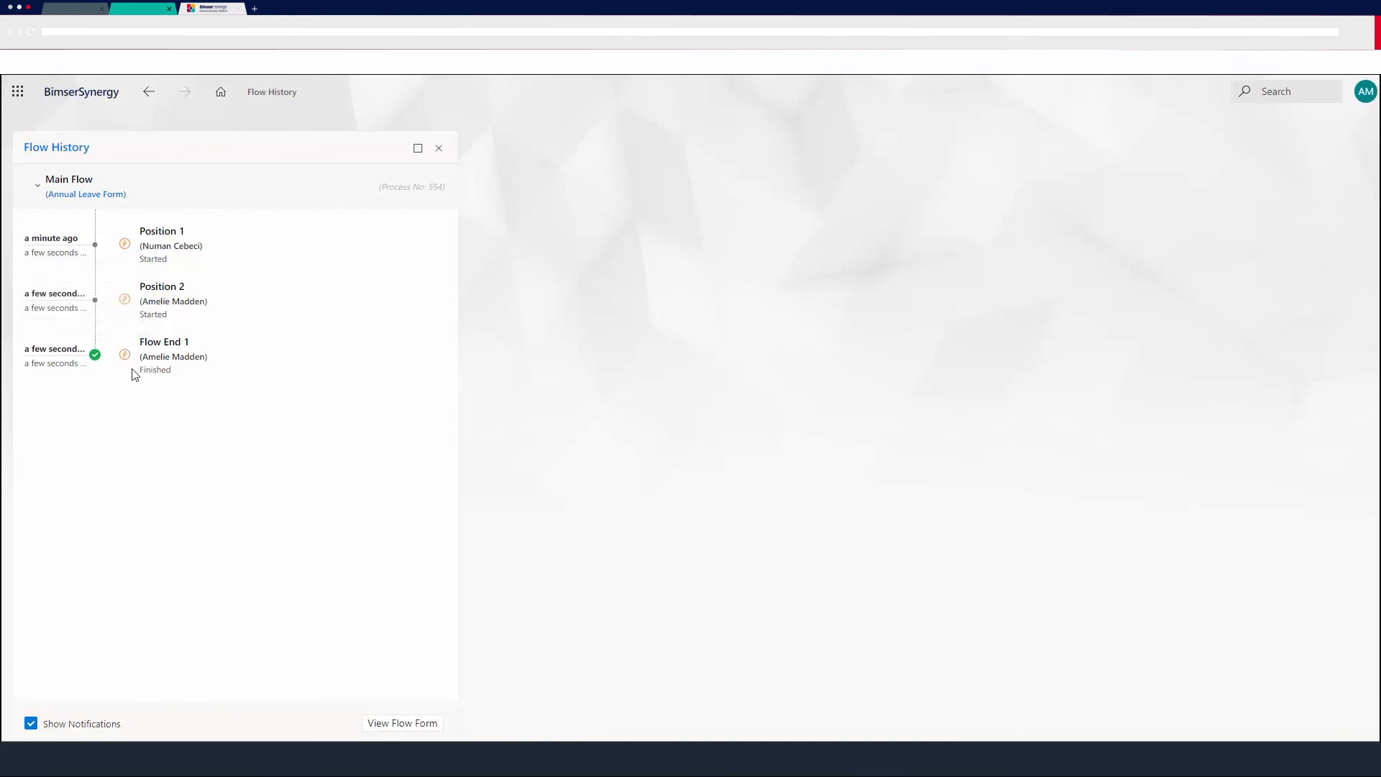
pyautogui.moveTo(143, 369); pyautogui.dragTo(181, 378)
pyautogui.click(299, 367)
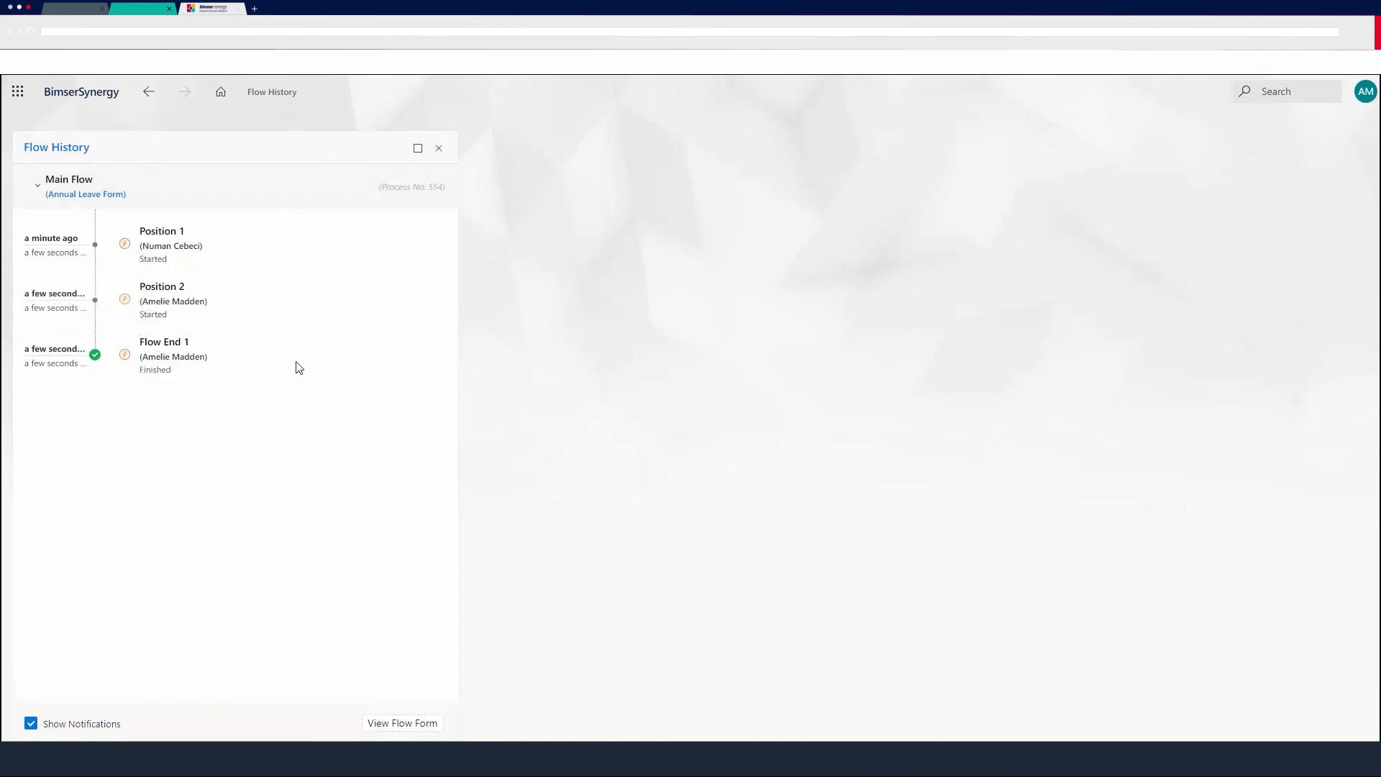